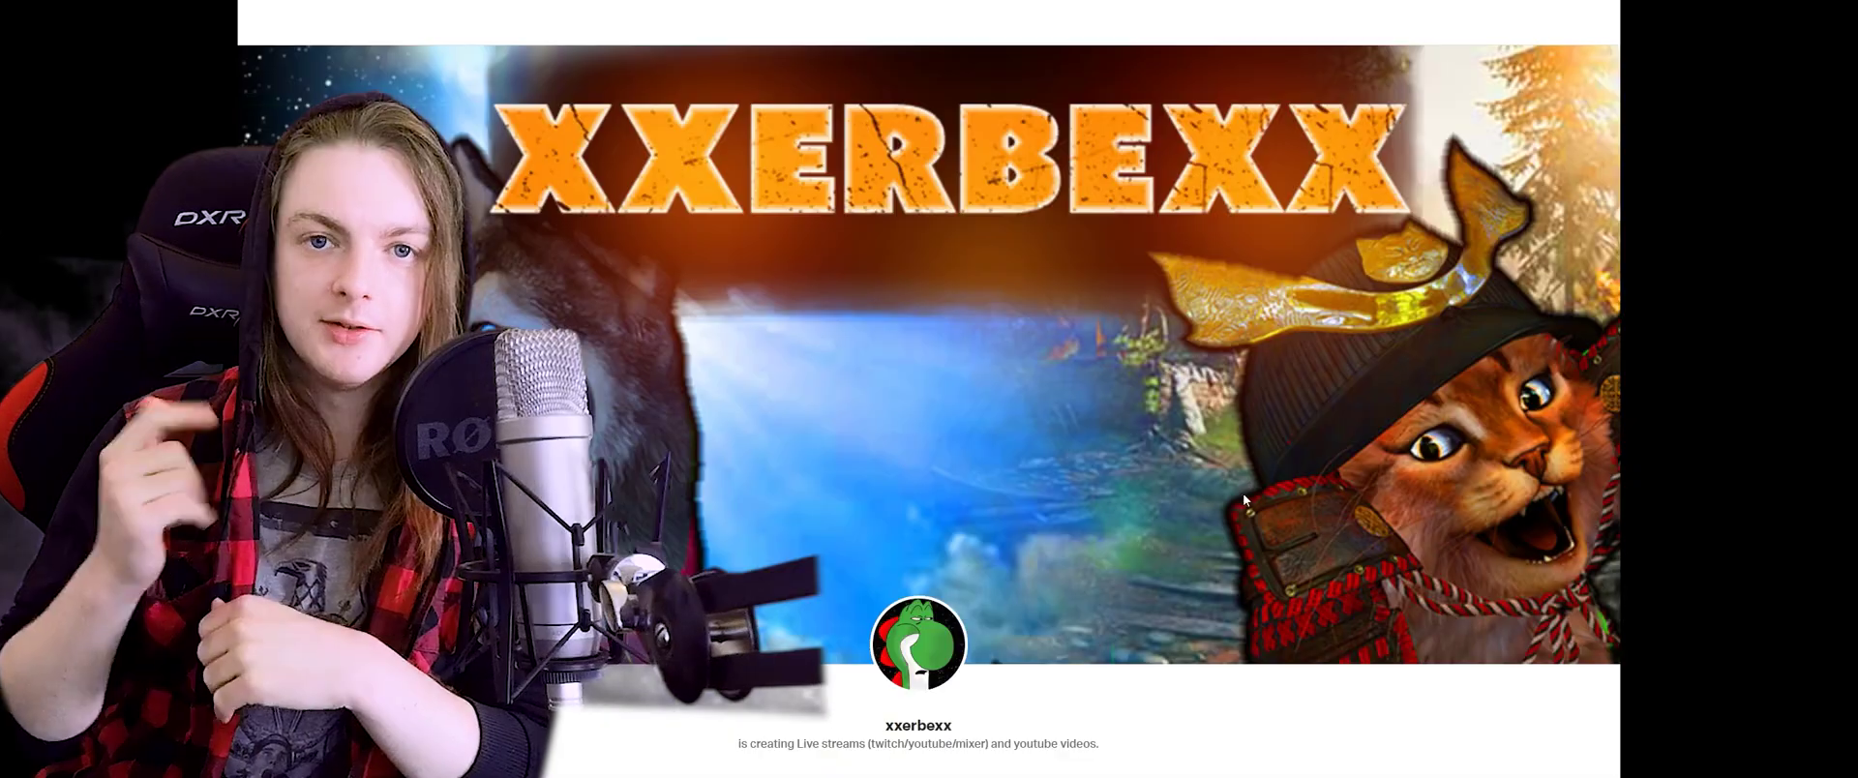
- Scroll down the Gumroad page for the Blender 2.8 anime character course
scroll(1287, 497, down, 2)
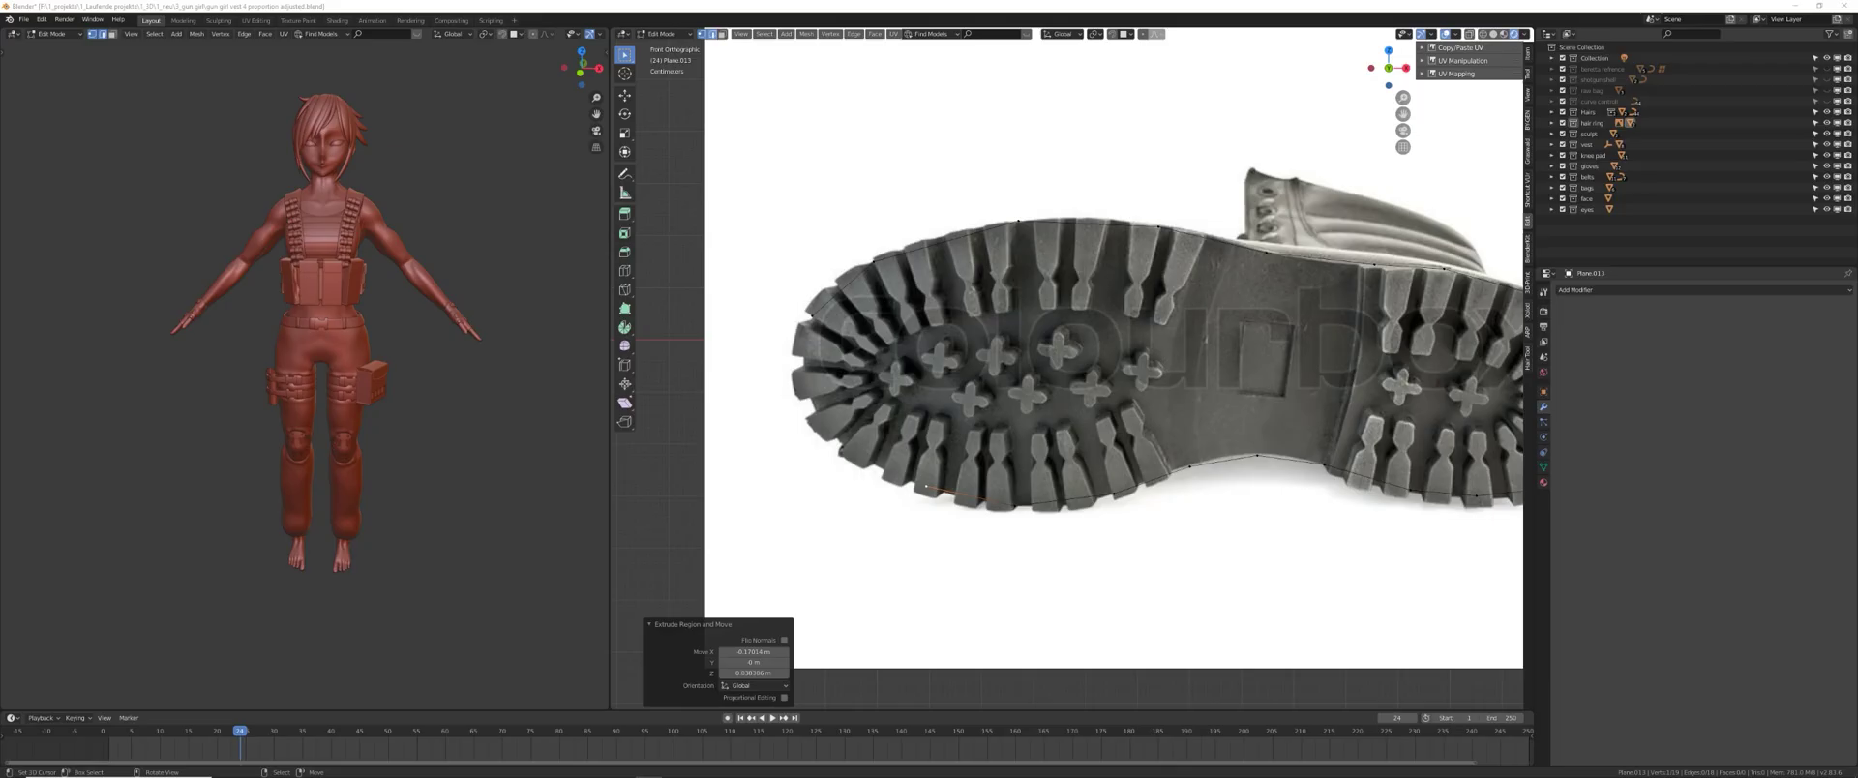
- Scale and move the sole plane into place over the boot-sole reference
scroll(1112, 367, down, 2)
key(s)
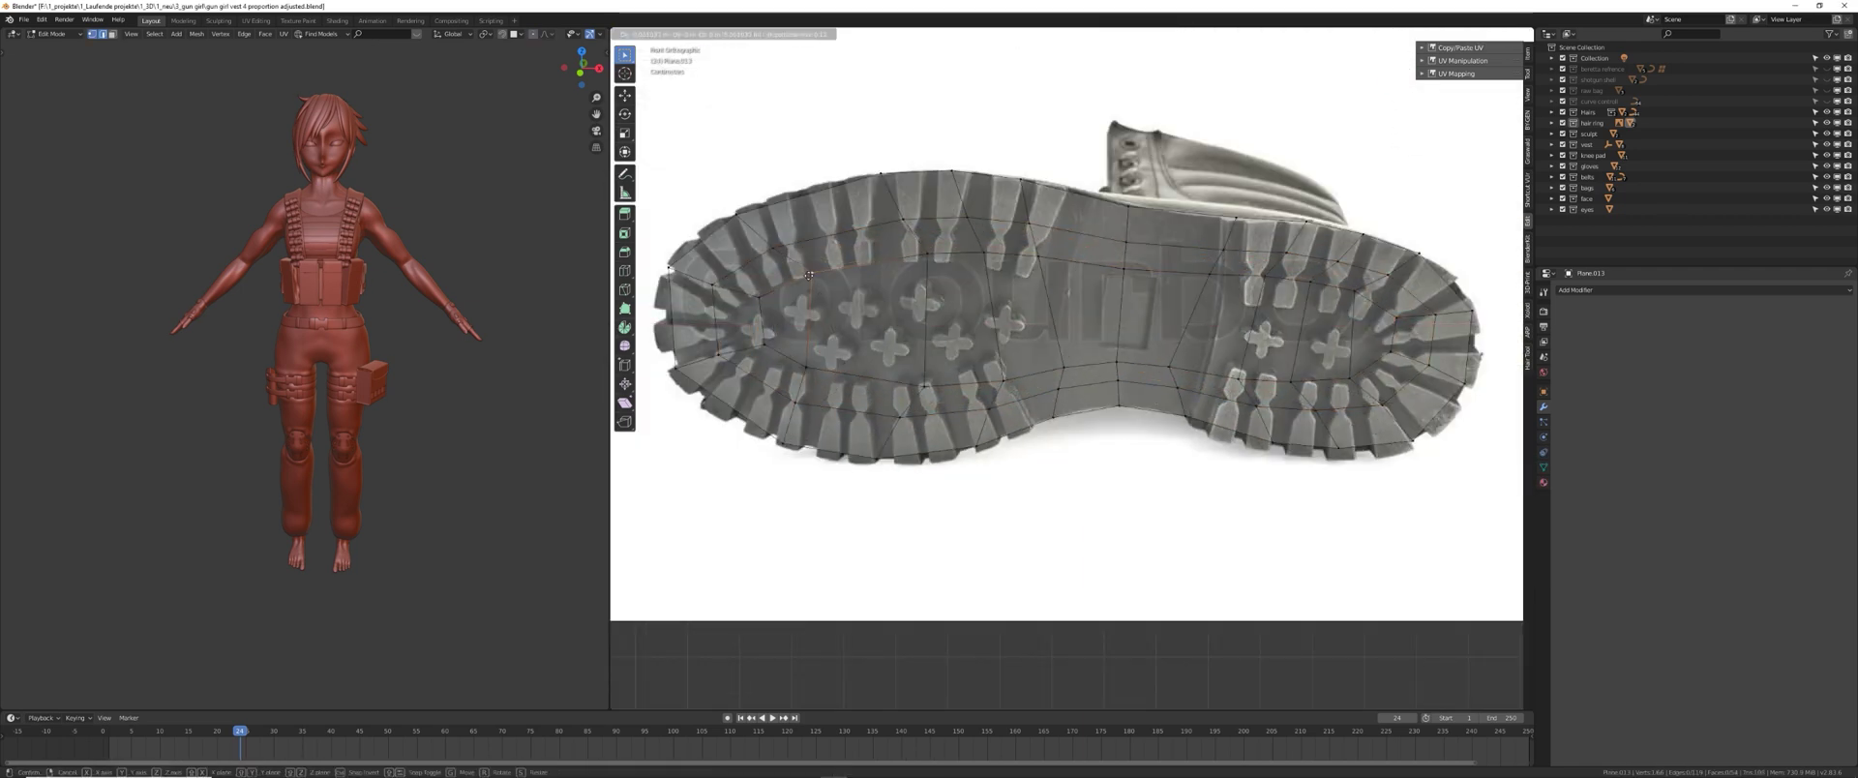
click(750, 335)
scroll(952, 287, down, 2)
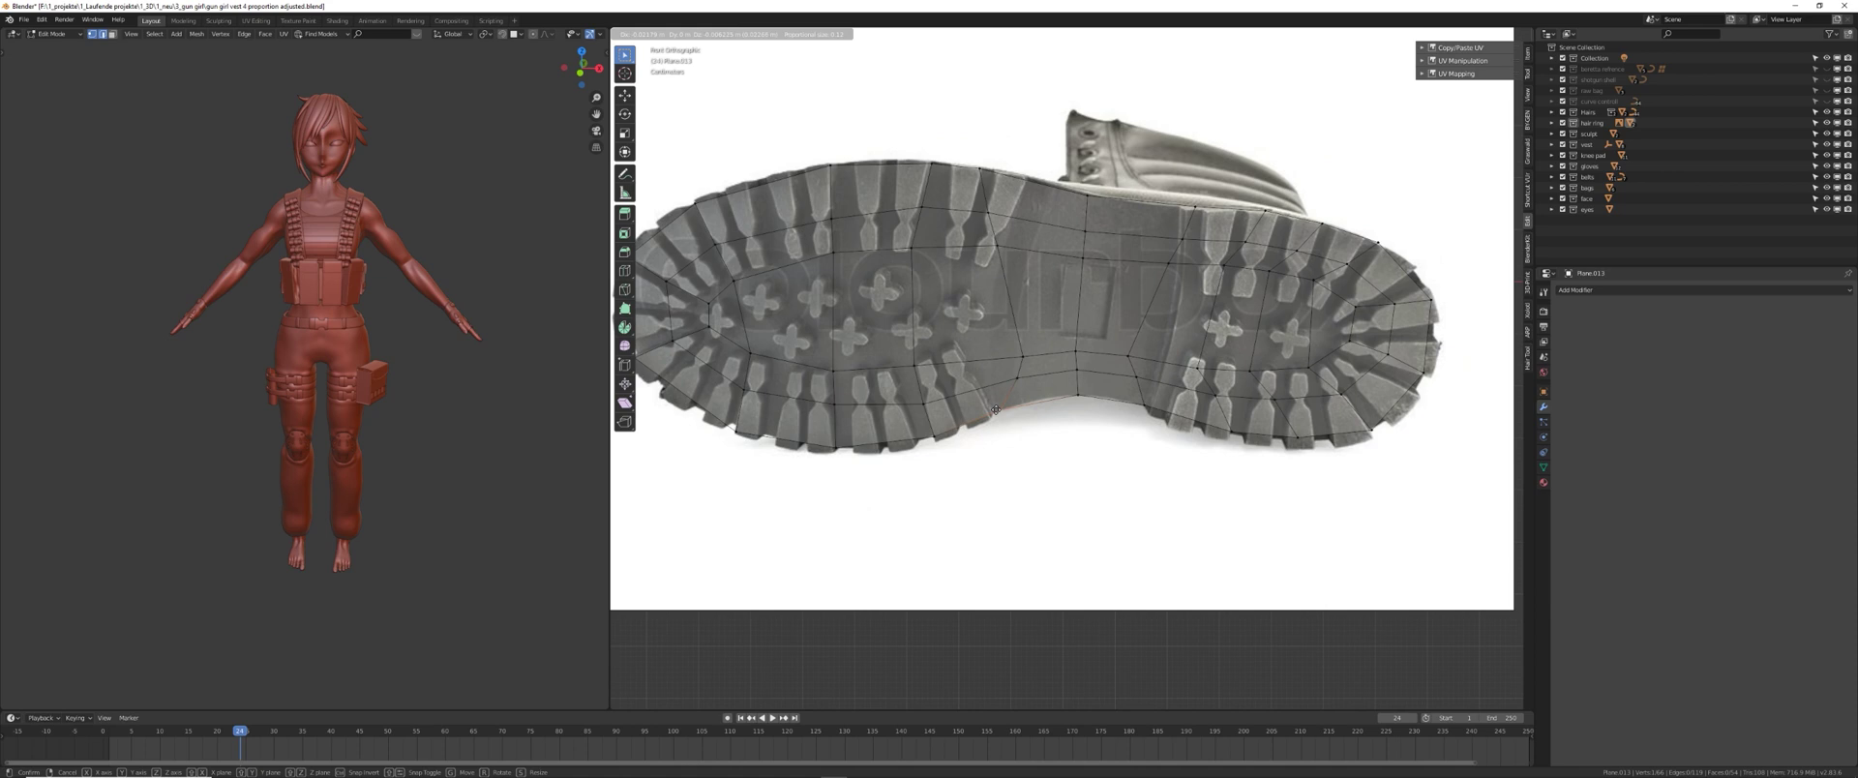
key(g)
click(1053, 328)
- Duplicate the sole plane for the toe piece and save the file
scroll(1052, 328, up, 2)
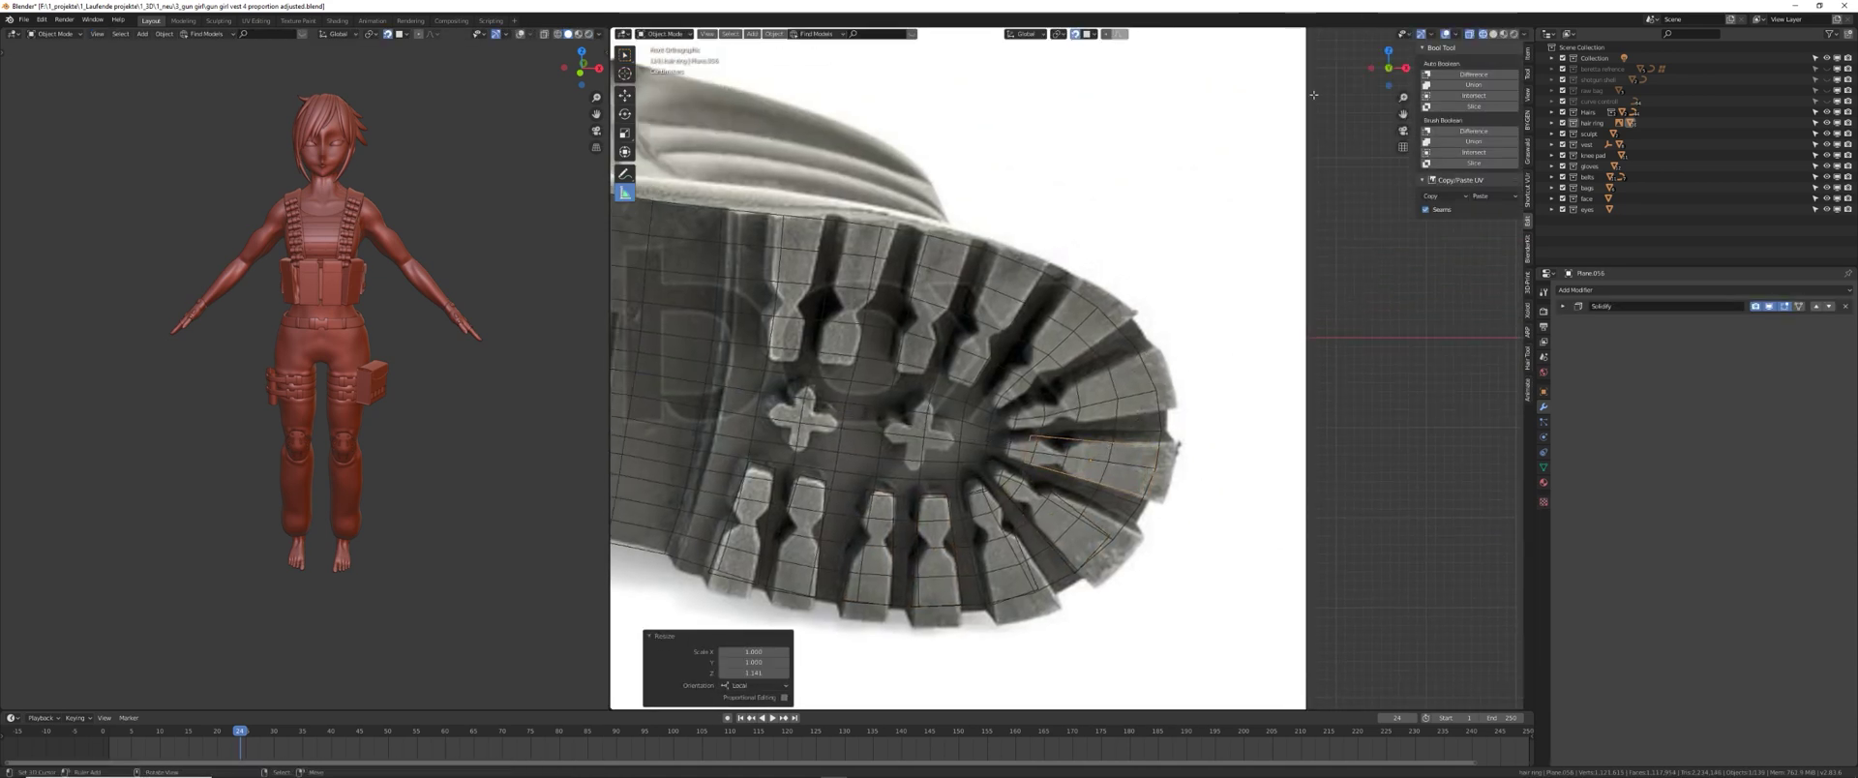
scroll(1205, 307, down, 2)
key(shift+d)
click(1206, 306)
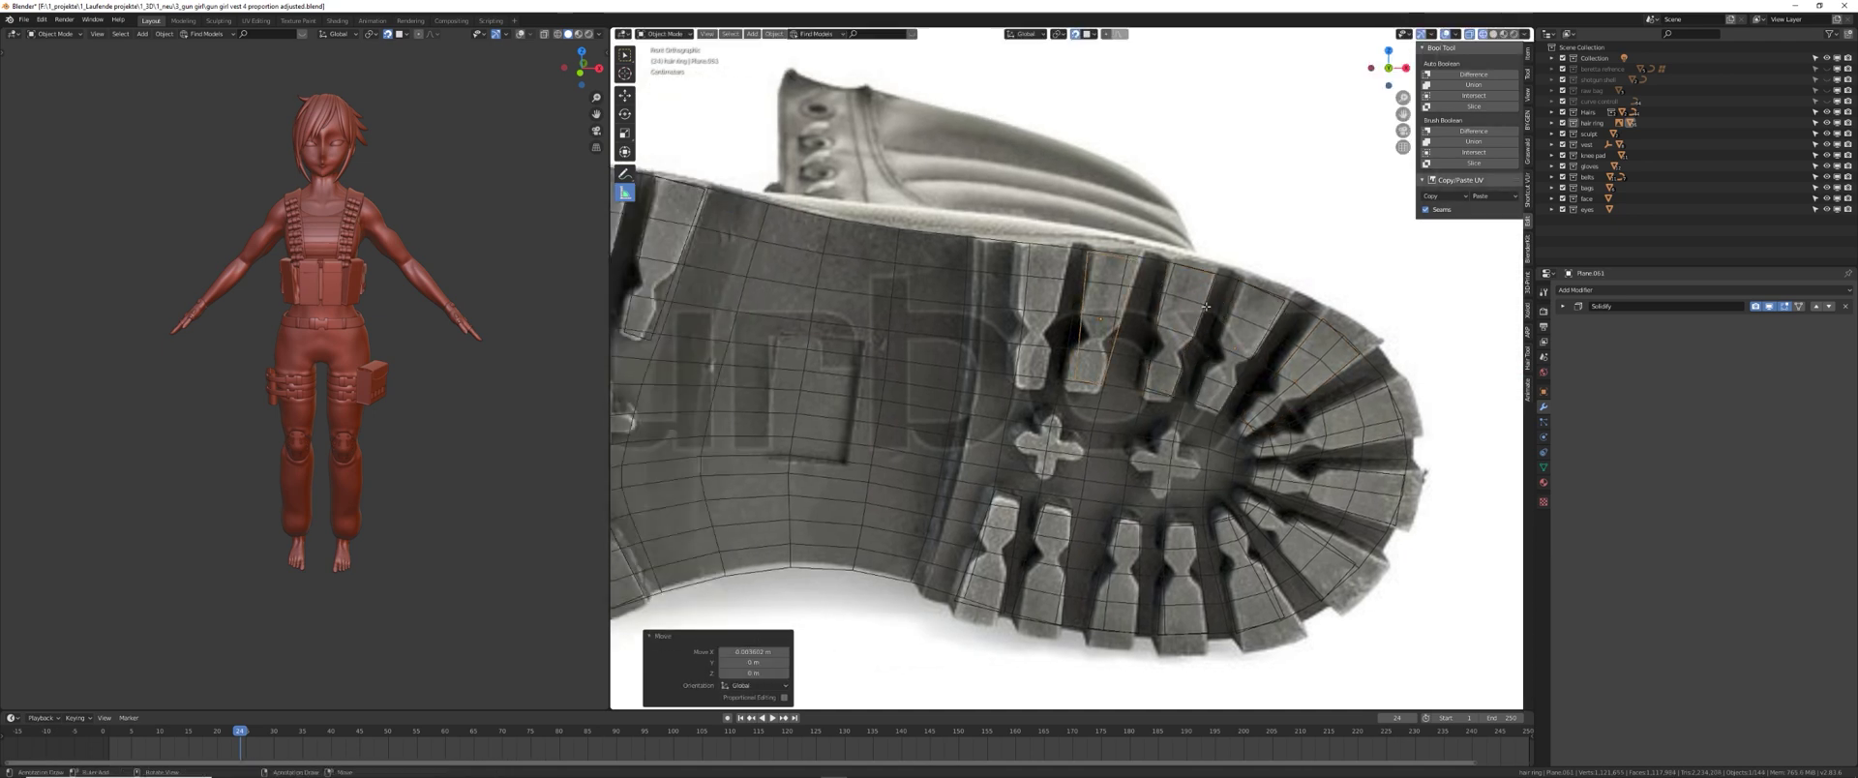
scroll(1206, 307, down, 4)
middle_drag(1206, 306, 1115, 377)
key(ctrl+s)
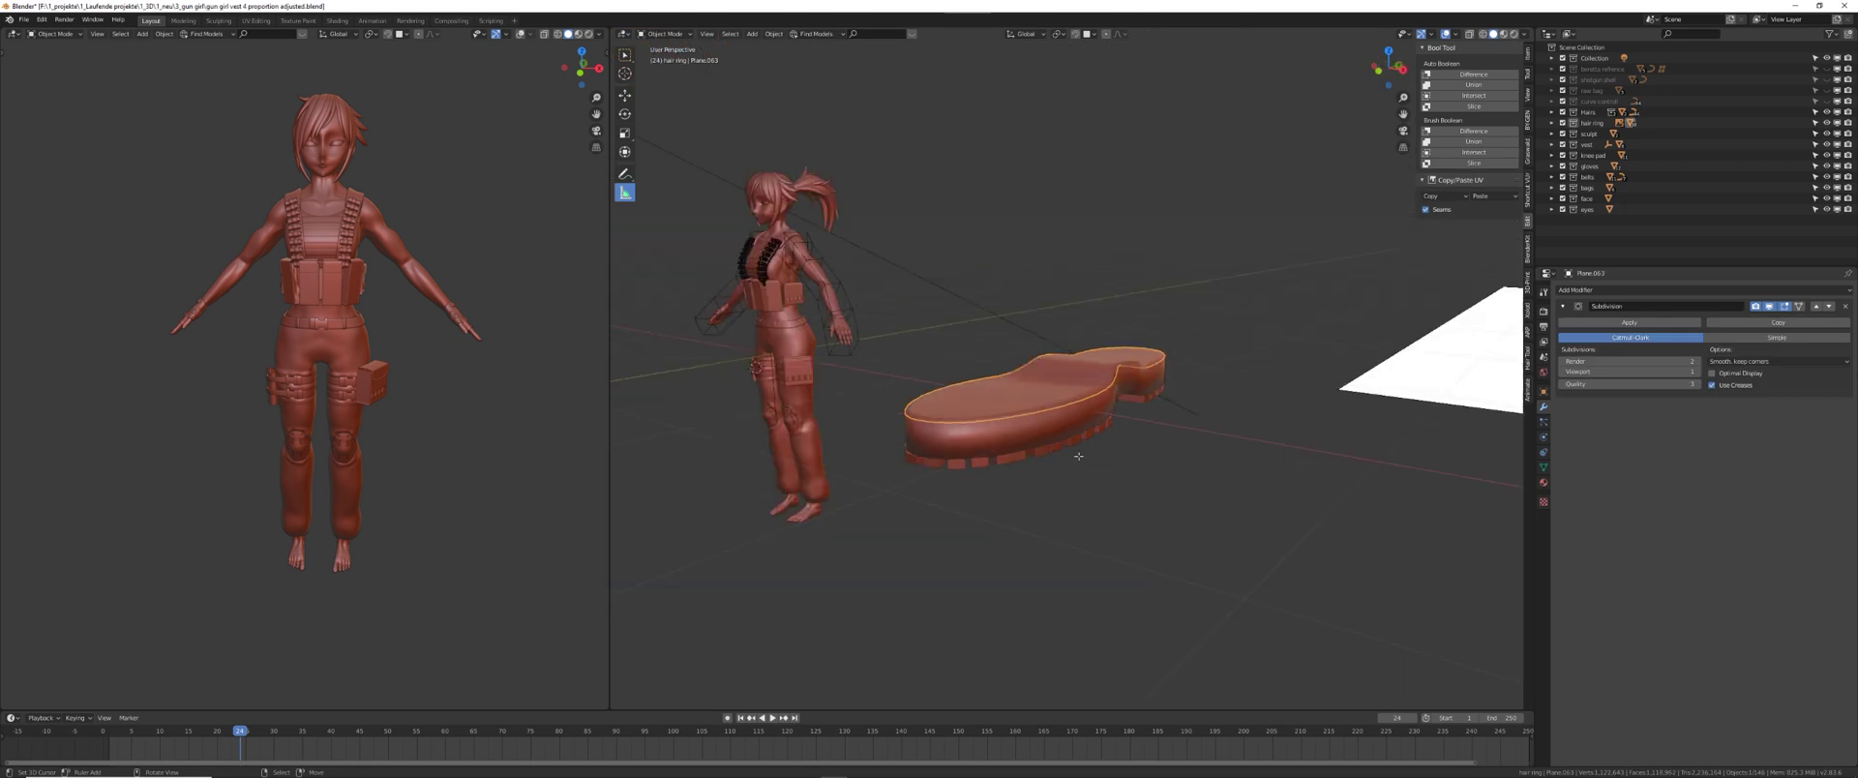
middle_drag(1151, 360, 1193, 353)
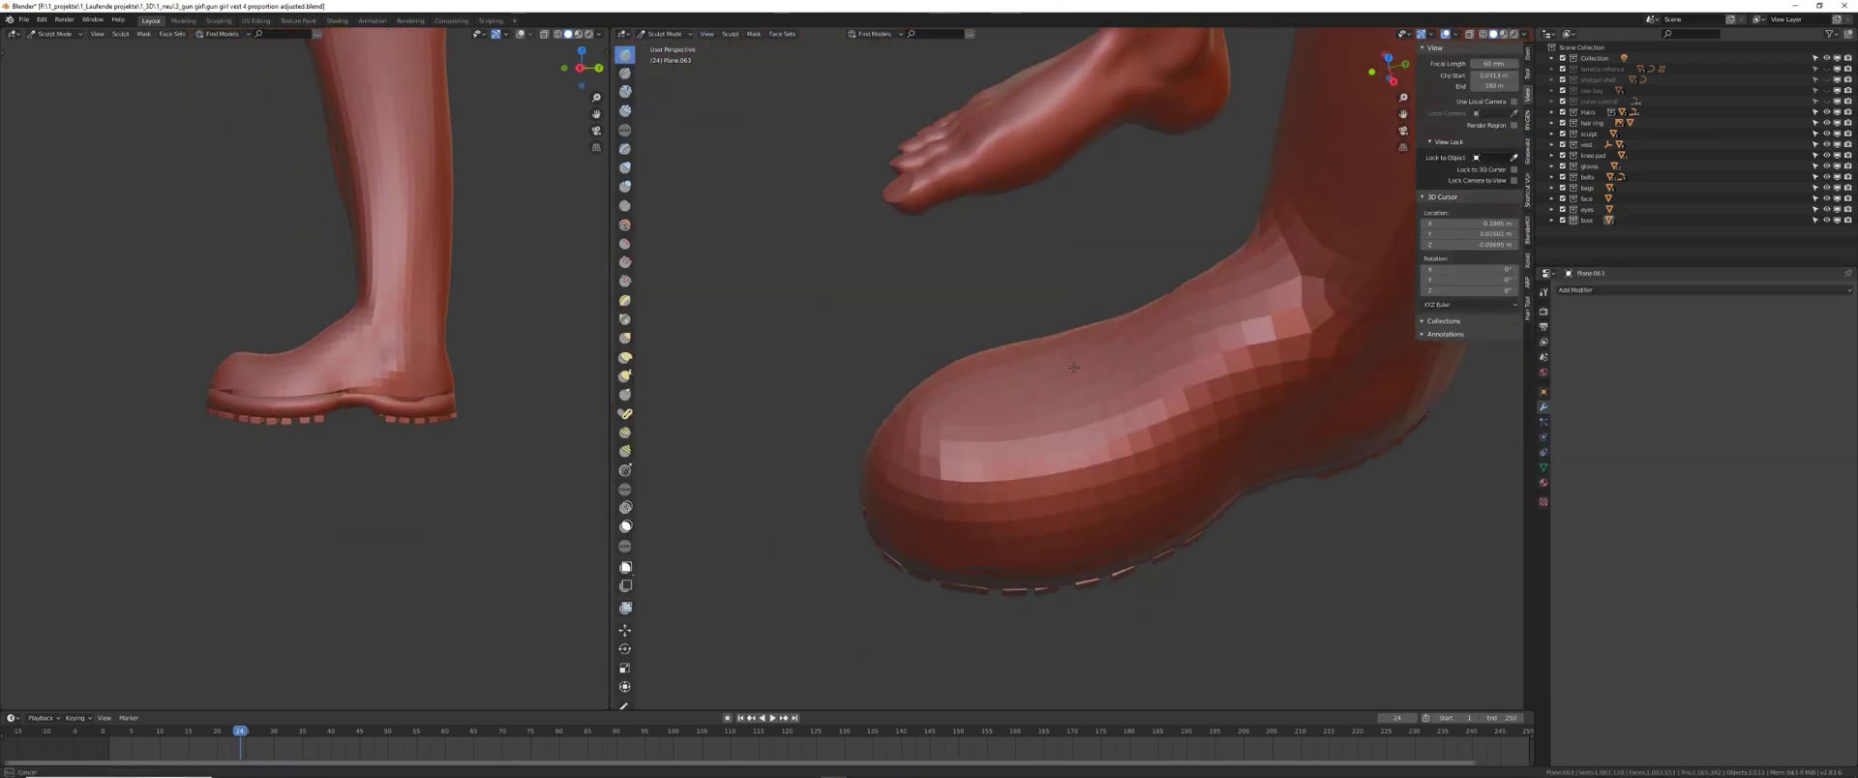
- Orbit the view to inspect the sculpted boot toe from the front
middle_drag(1073, 366, 1139, 358)
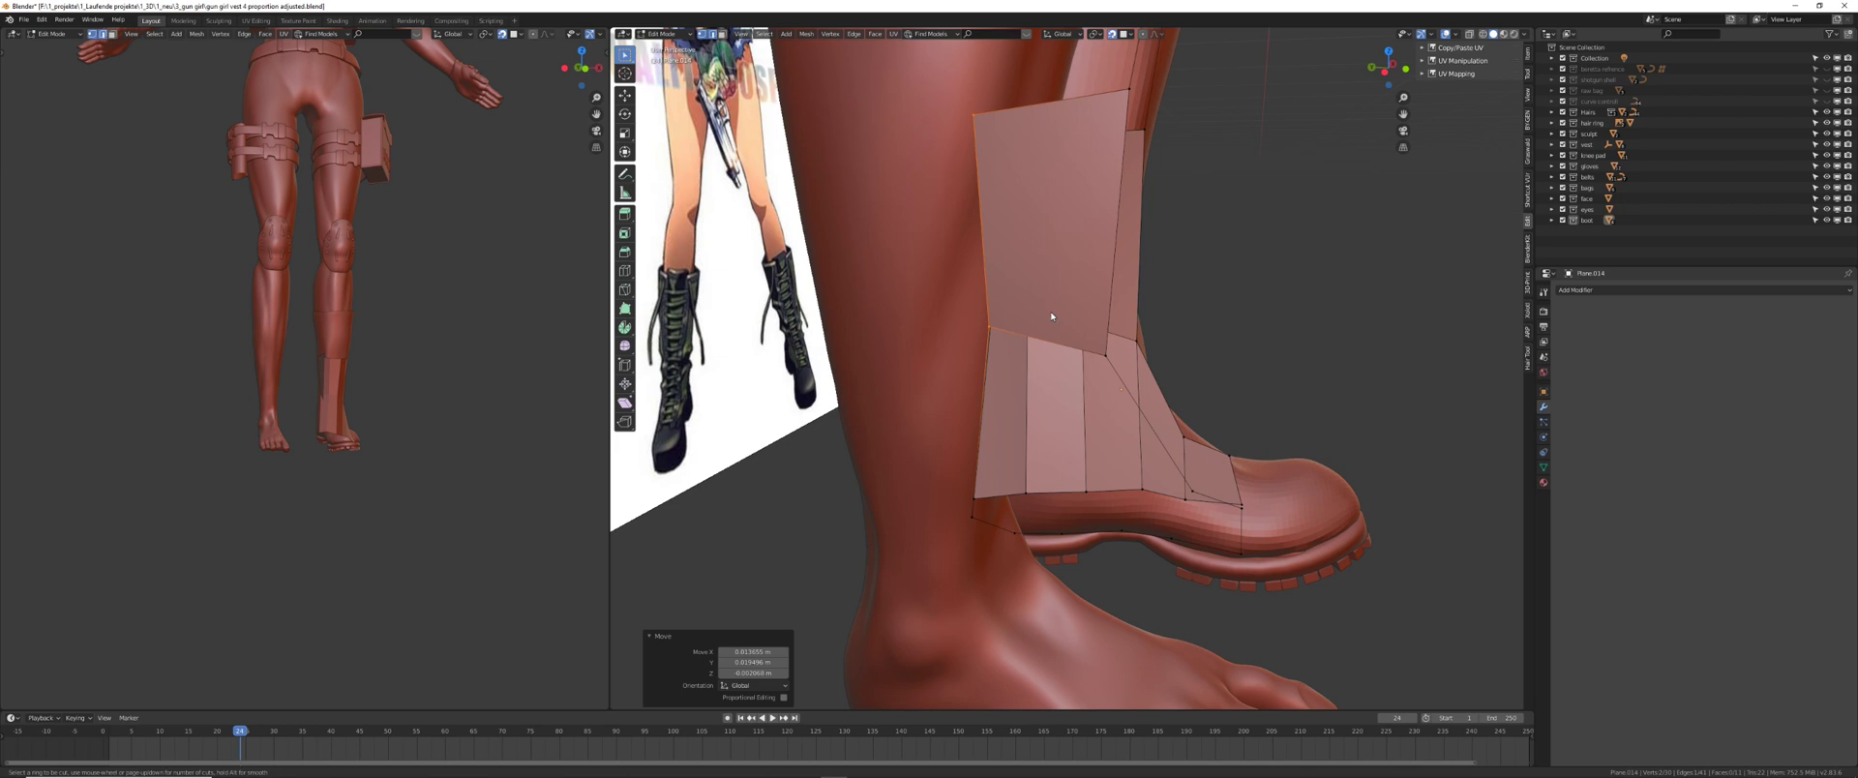
- Delete the stray geometry from the low-poly boot mesh
key(x)
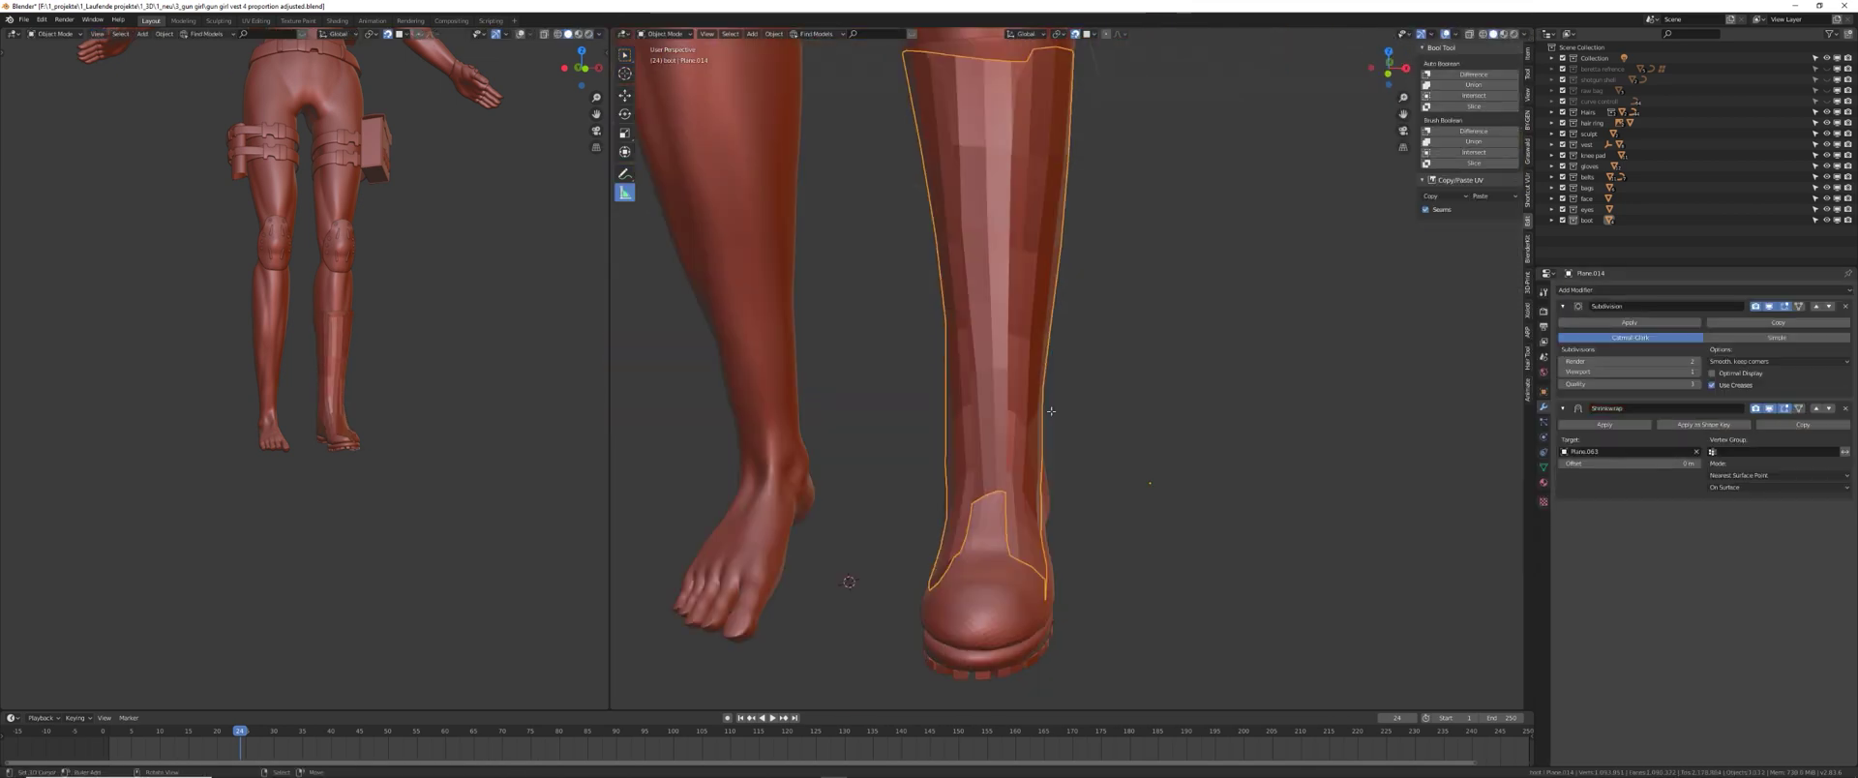
scroll(1050, 412, up, 8)
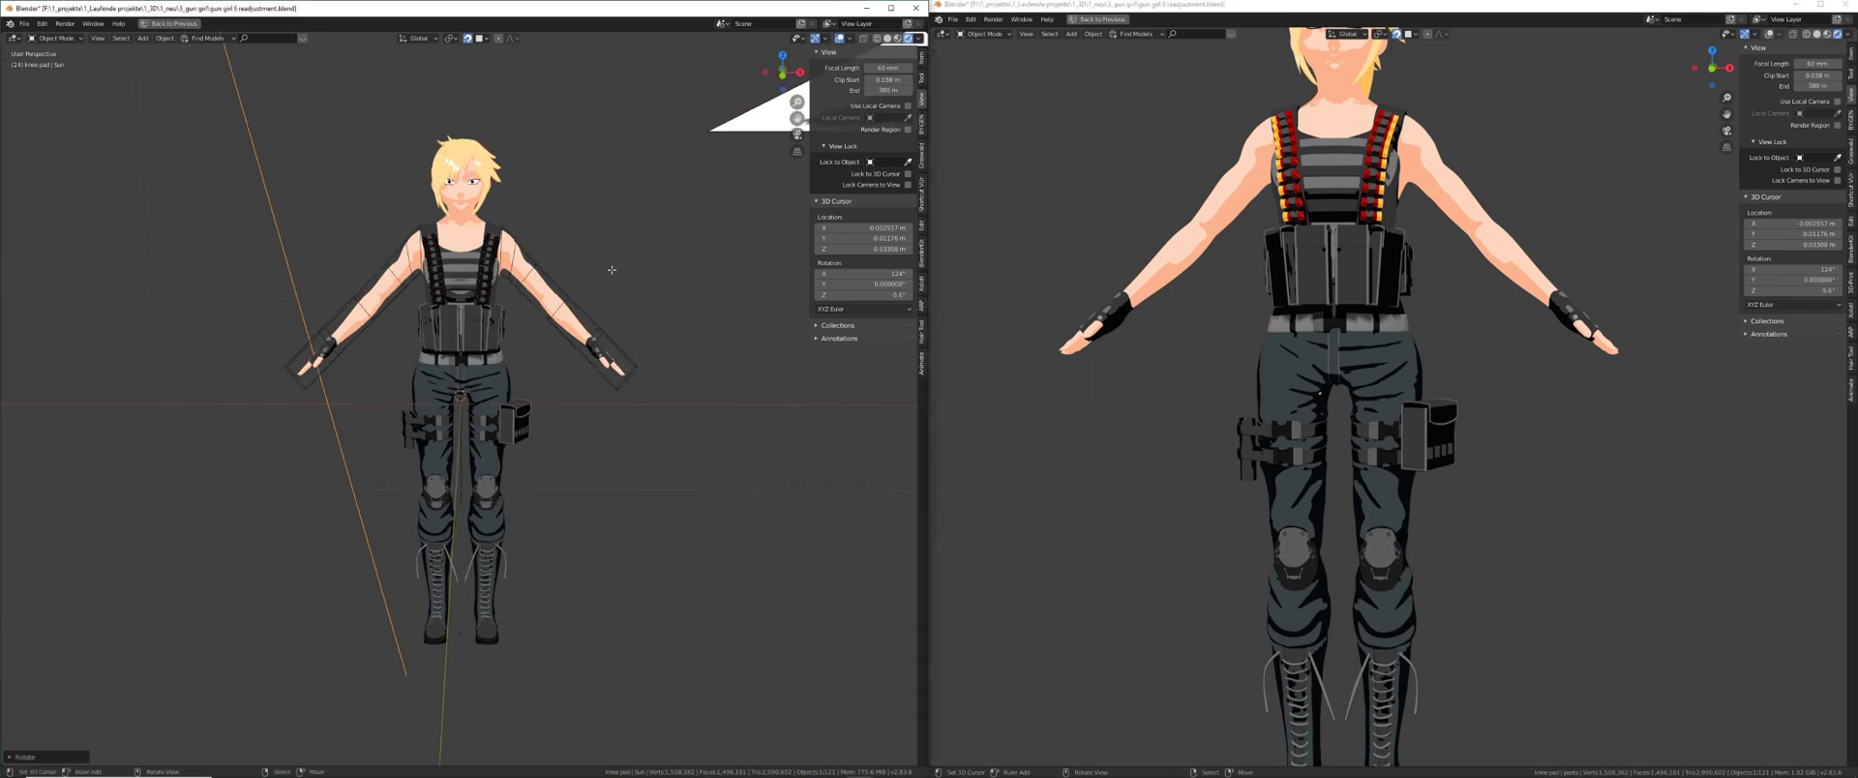
- Zoom out in the right viewport until the whole toon-shaded character shows
scroll(1251, 390, down, 2)
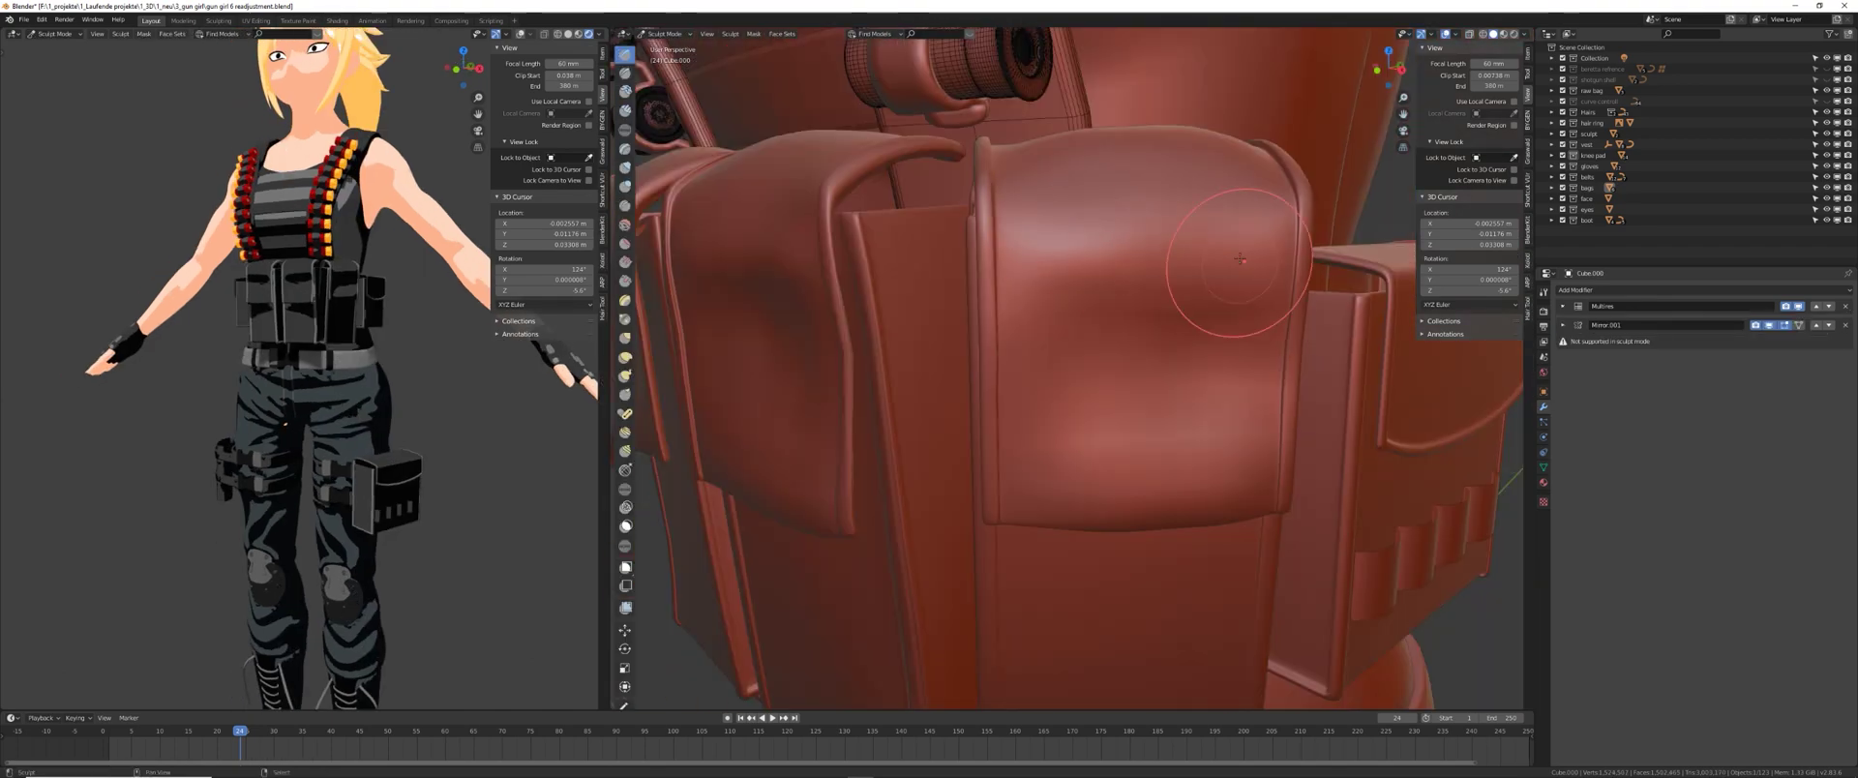
- Reshape the vest and belt pouches with the Grab brush from several angles
key(g)
mouse_move(1240, 260)
middle_down()
mouse_move(1070, 374)
mouse_move(975, 408)
middle_up()
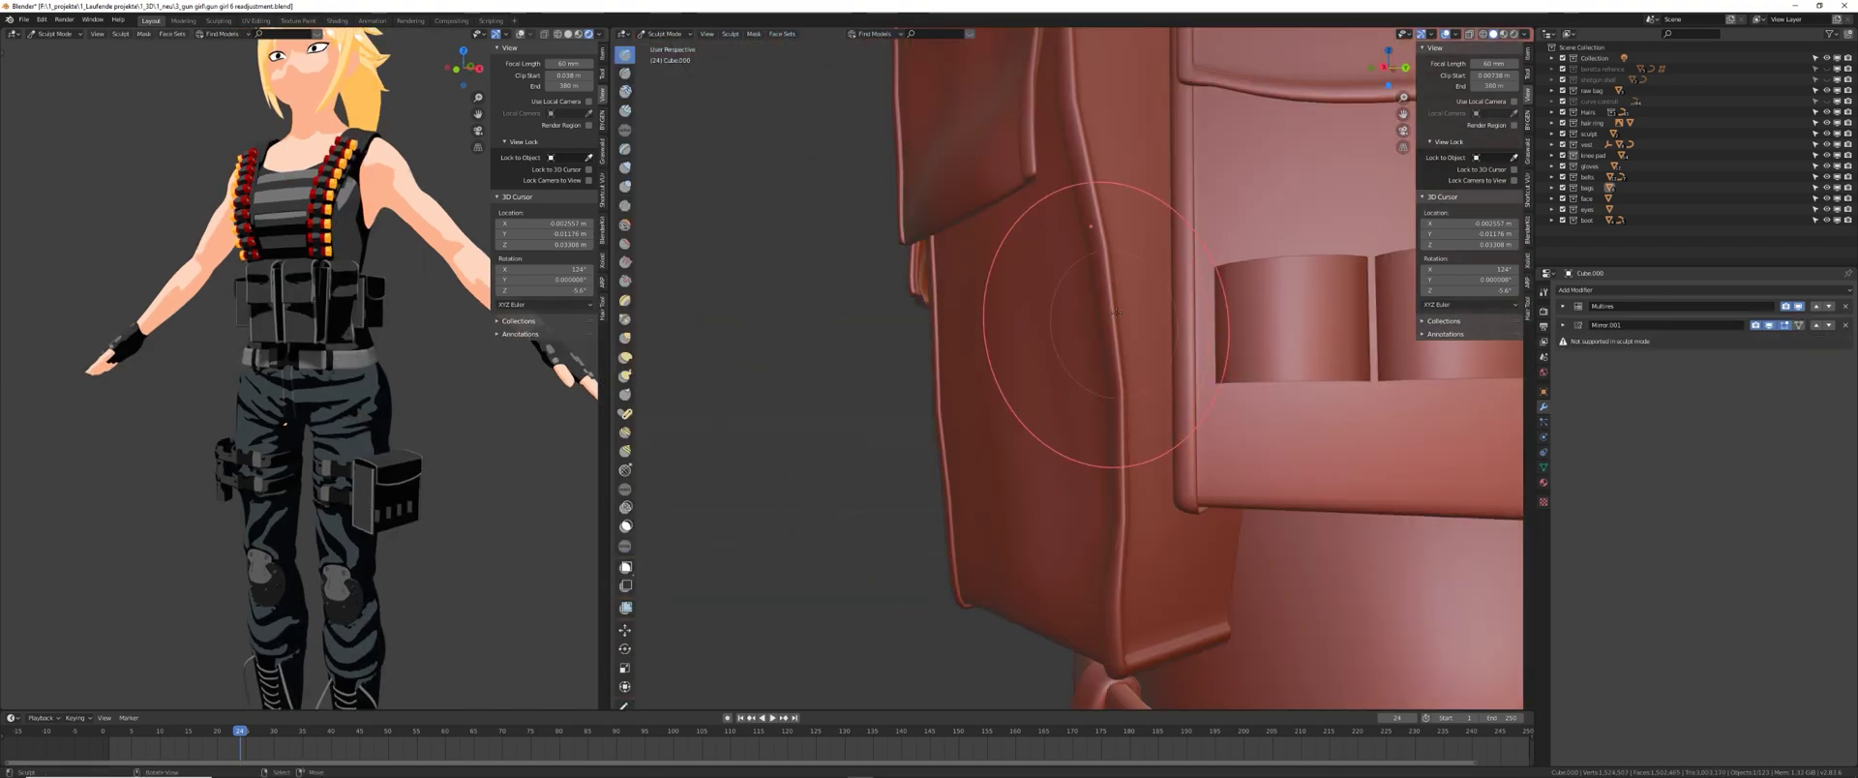
middle_drag(1116, 310, 1161, 373)
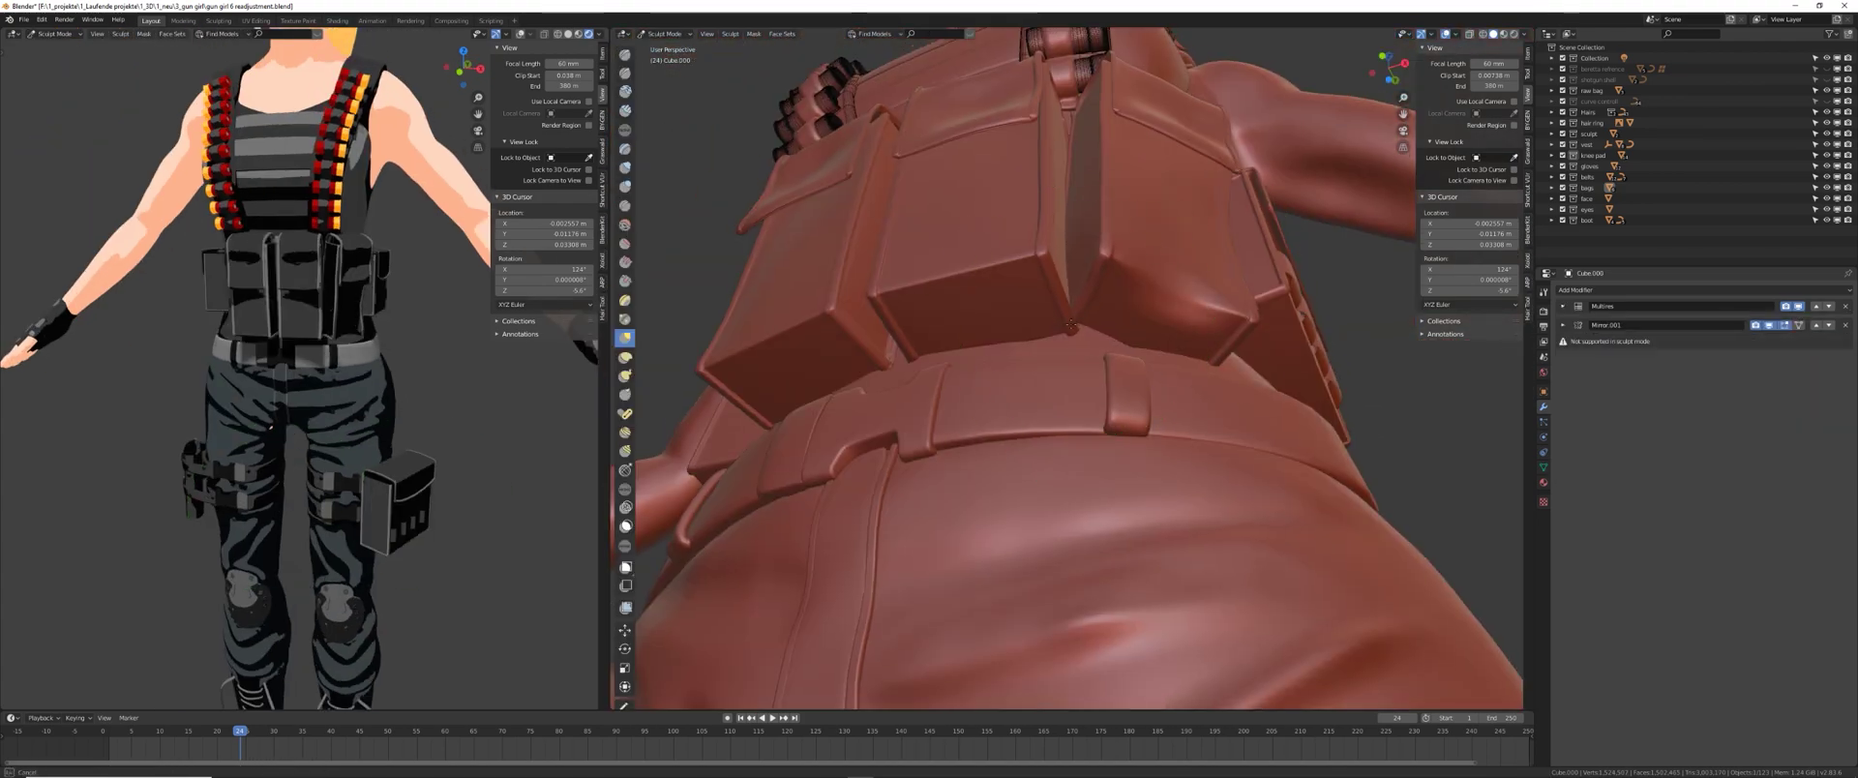
middle_drag(1070, 325, 1037, 35)
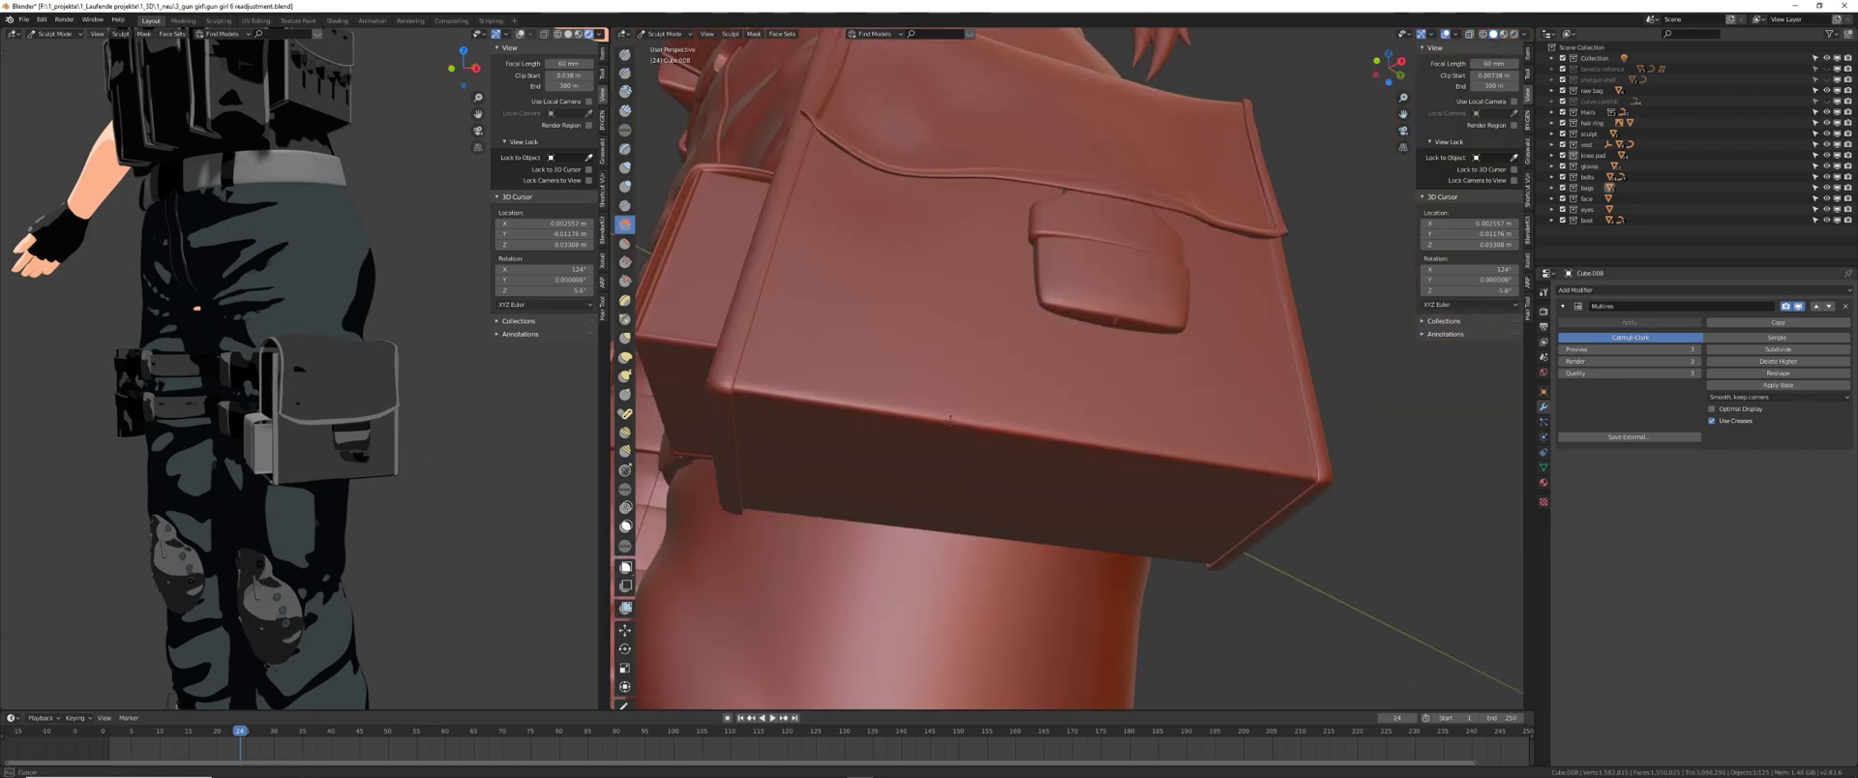
mouse_move(1088, 306)
middle_down()
mouse_move(1124, 343)
mouse_move(1103, 349)
mouse_move(1132, 329)
middle_up()
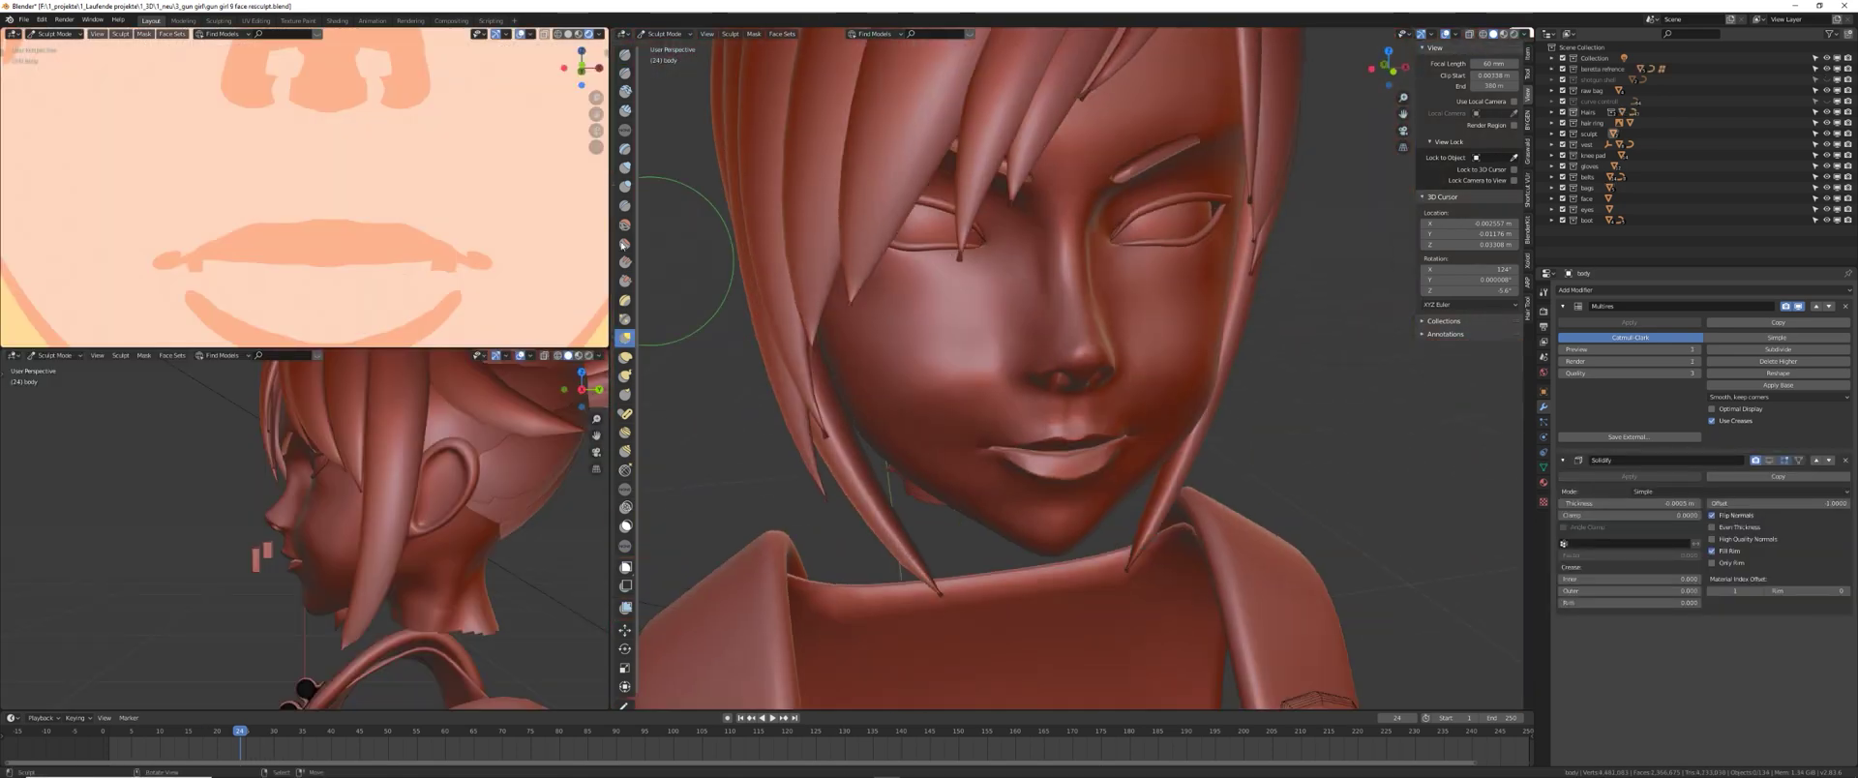
- Sculpt the lips, nose and nostrils, working around the face profile
scroll(412, 234, down, 5)
scroll(788, 414, up, 5)
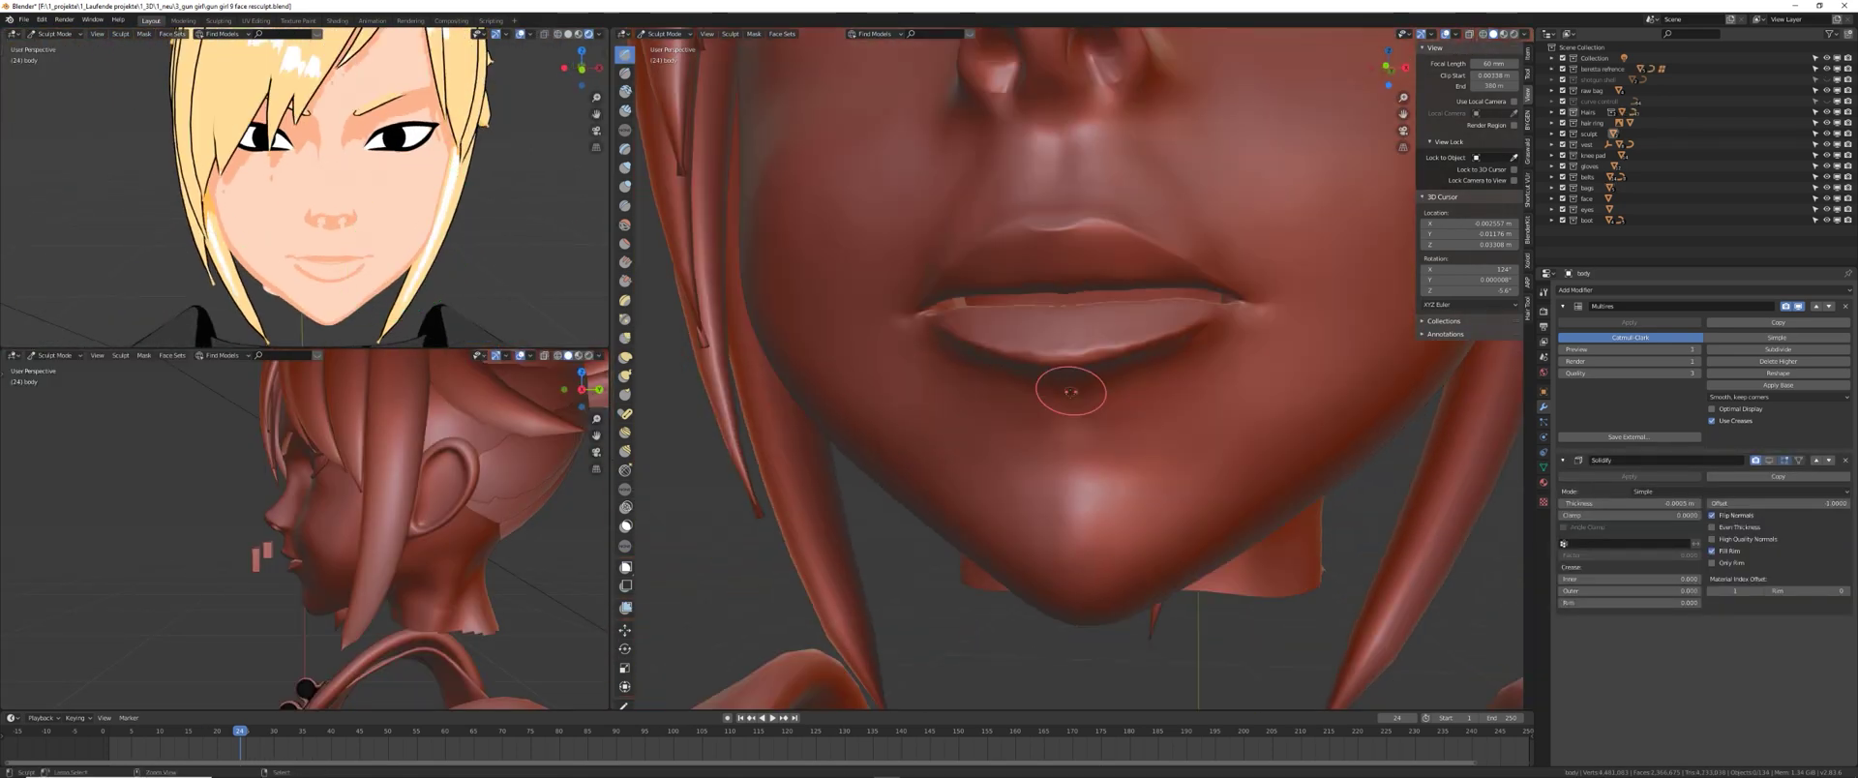
mouse_move(1070, 391)
middle_down()
mouse_move(1368, 311)
mouse_move(963, 364)
mouse_move(864, 474)
mouse_move(623, 54)
middle_up()
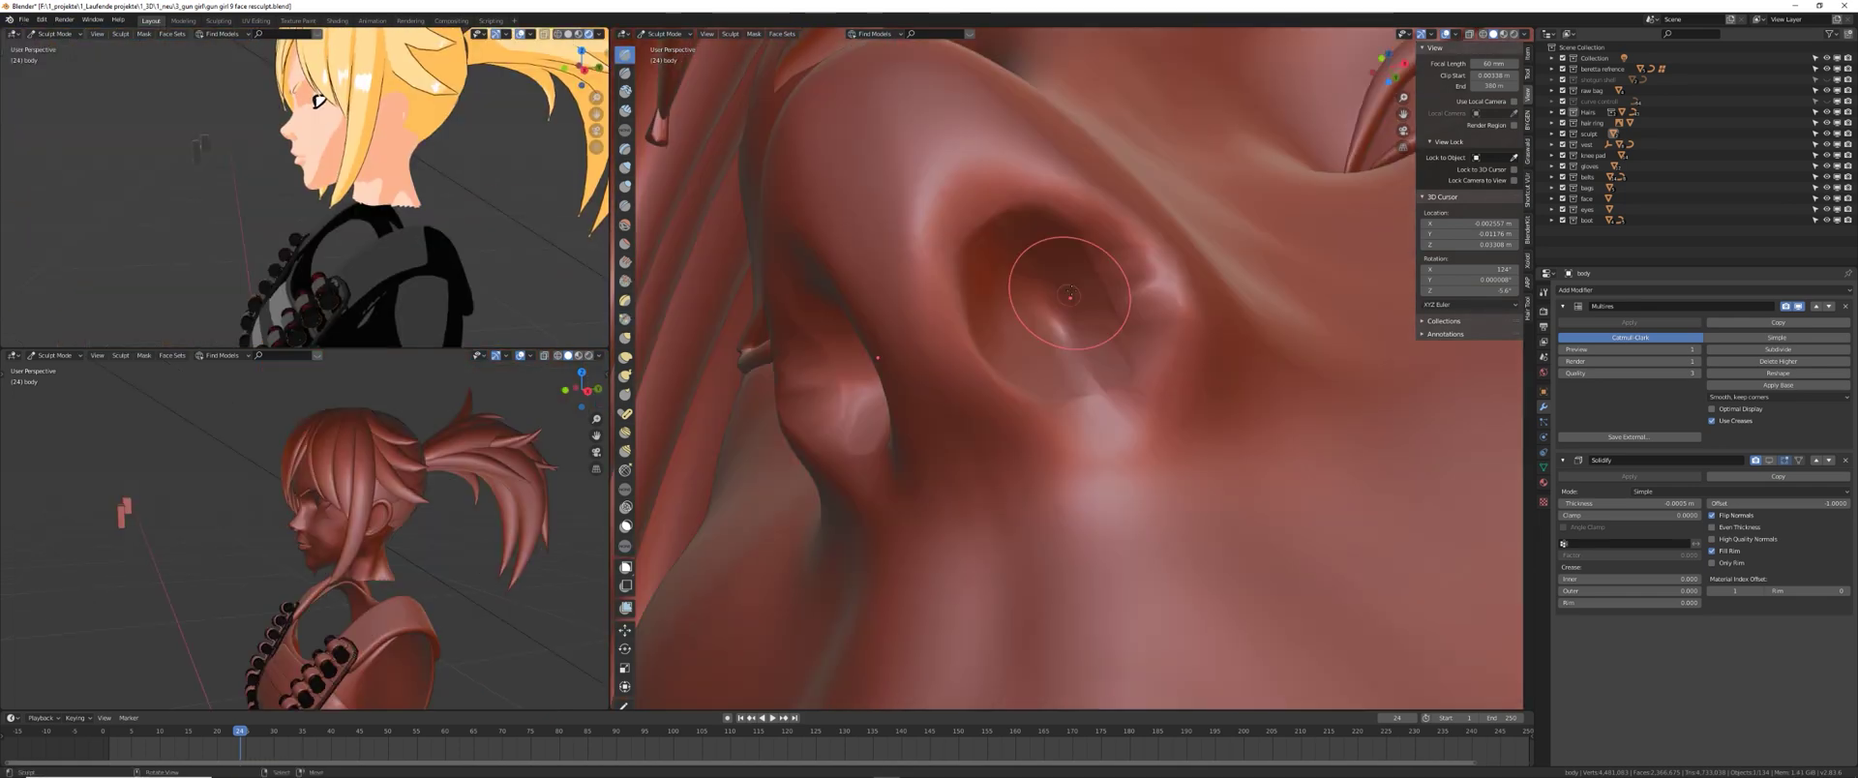
middle_drag(1070, 294, 736, 232)
scroll(392, 171, up, 5)
mouse_move(1061, 360)
middle_down()
mouse_move(1180, 174)
mouse_move(1076, 293)
middle_up()
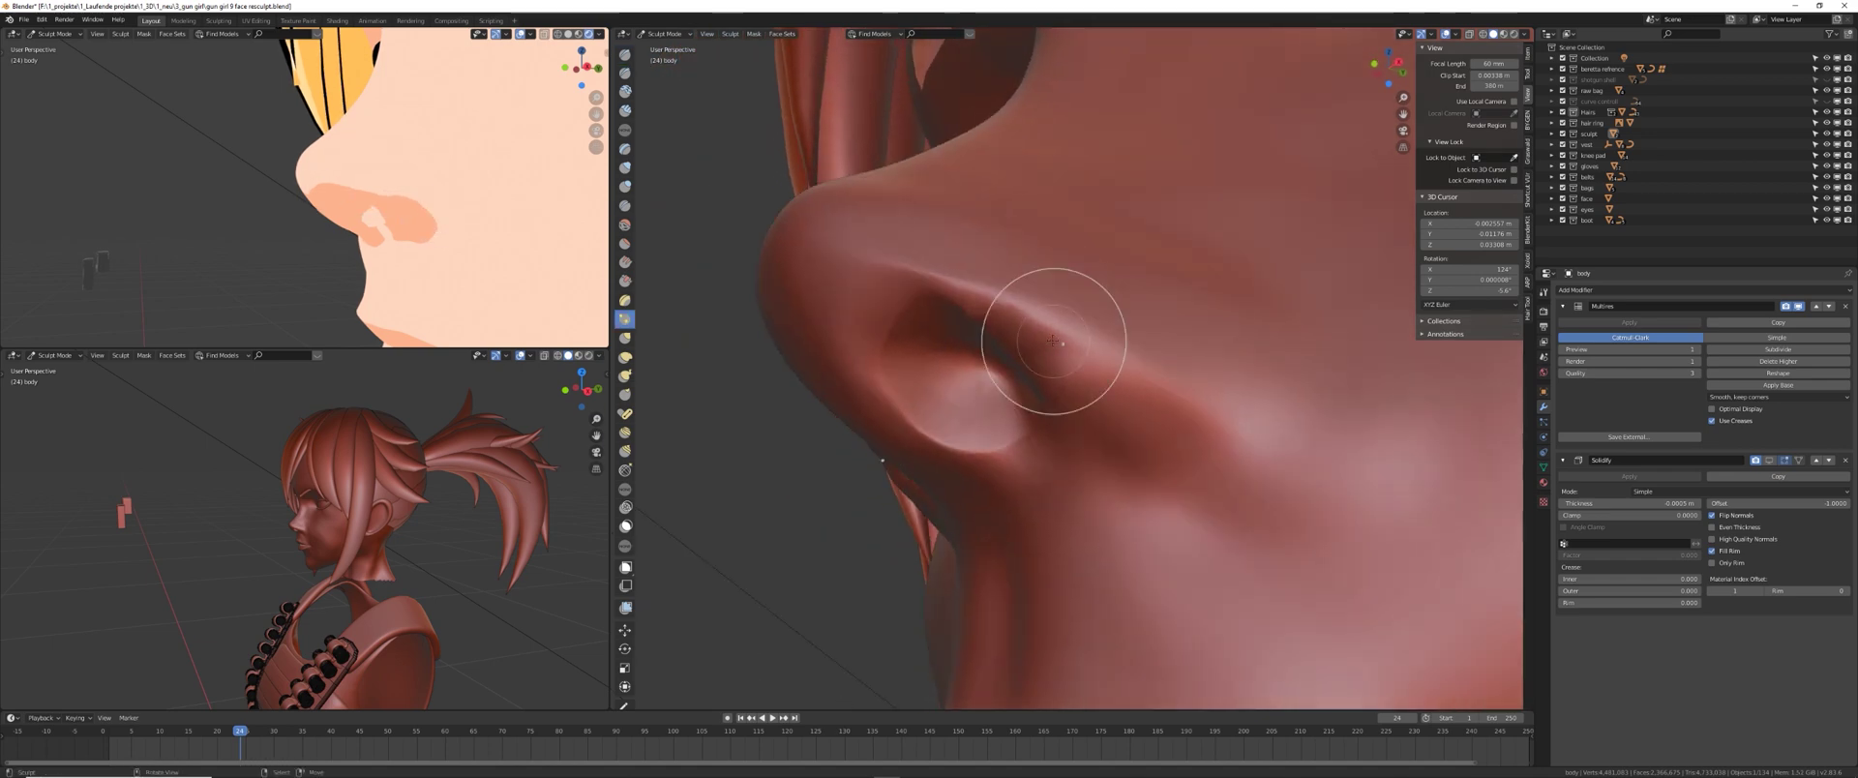
scroll(442, 235, up, 3)
middle_drag(871, 319, 919, 258)
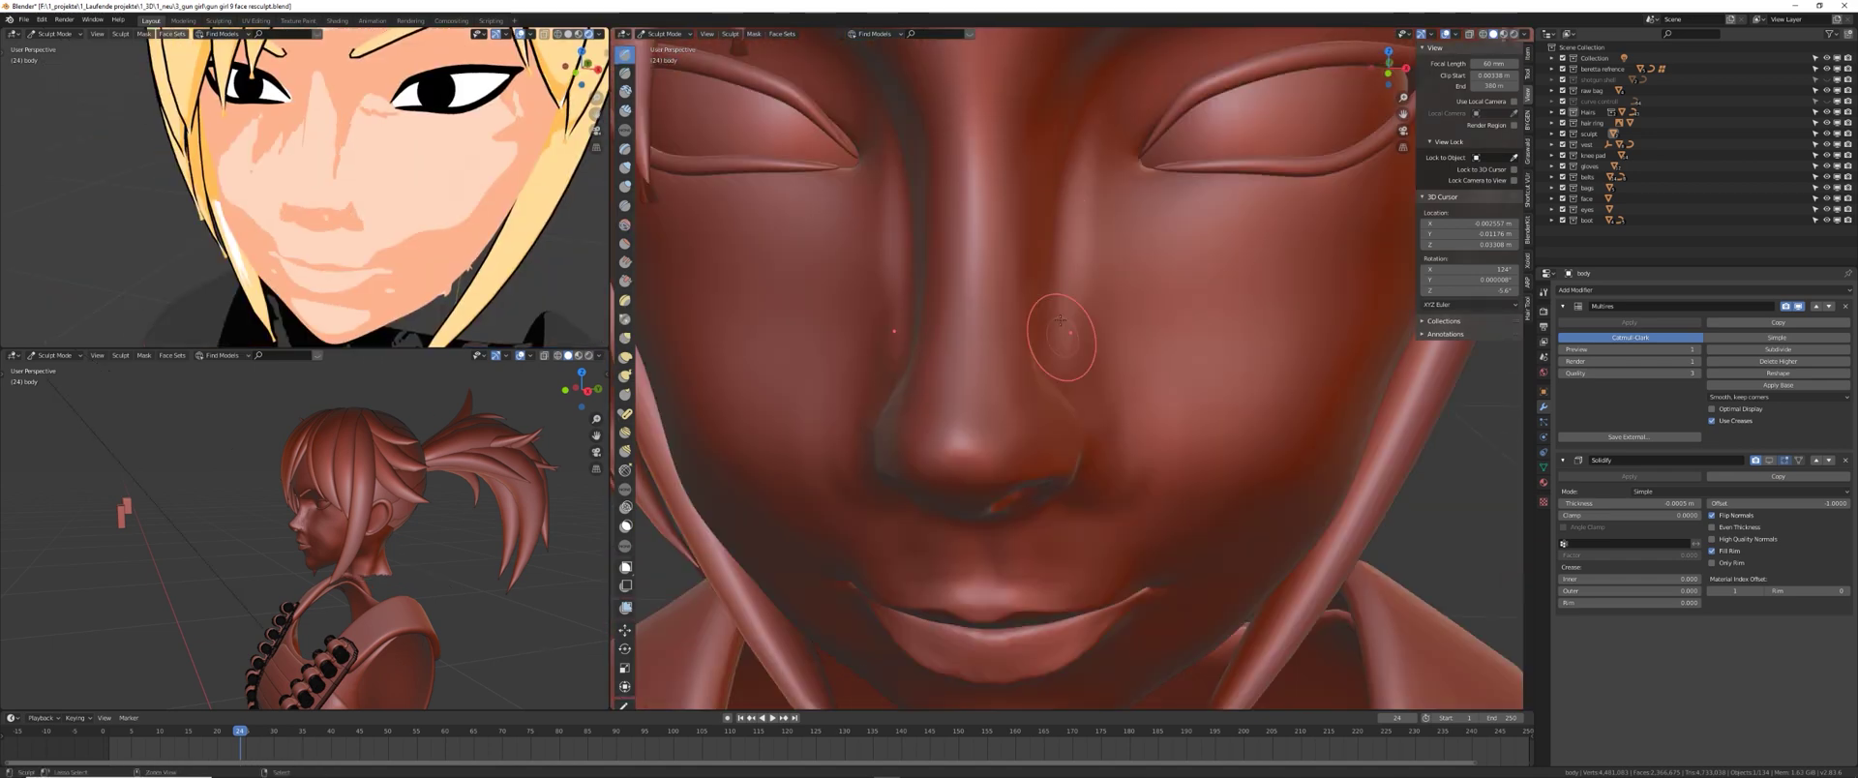
middle_drag(1060, 321, 1092, 216)
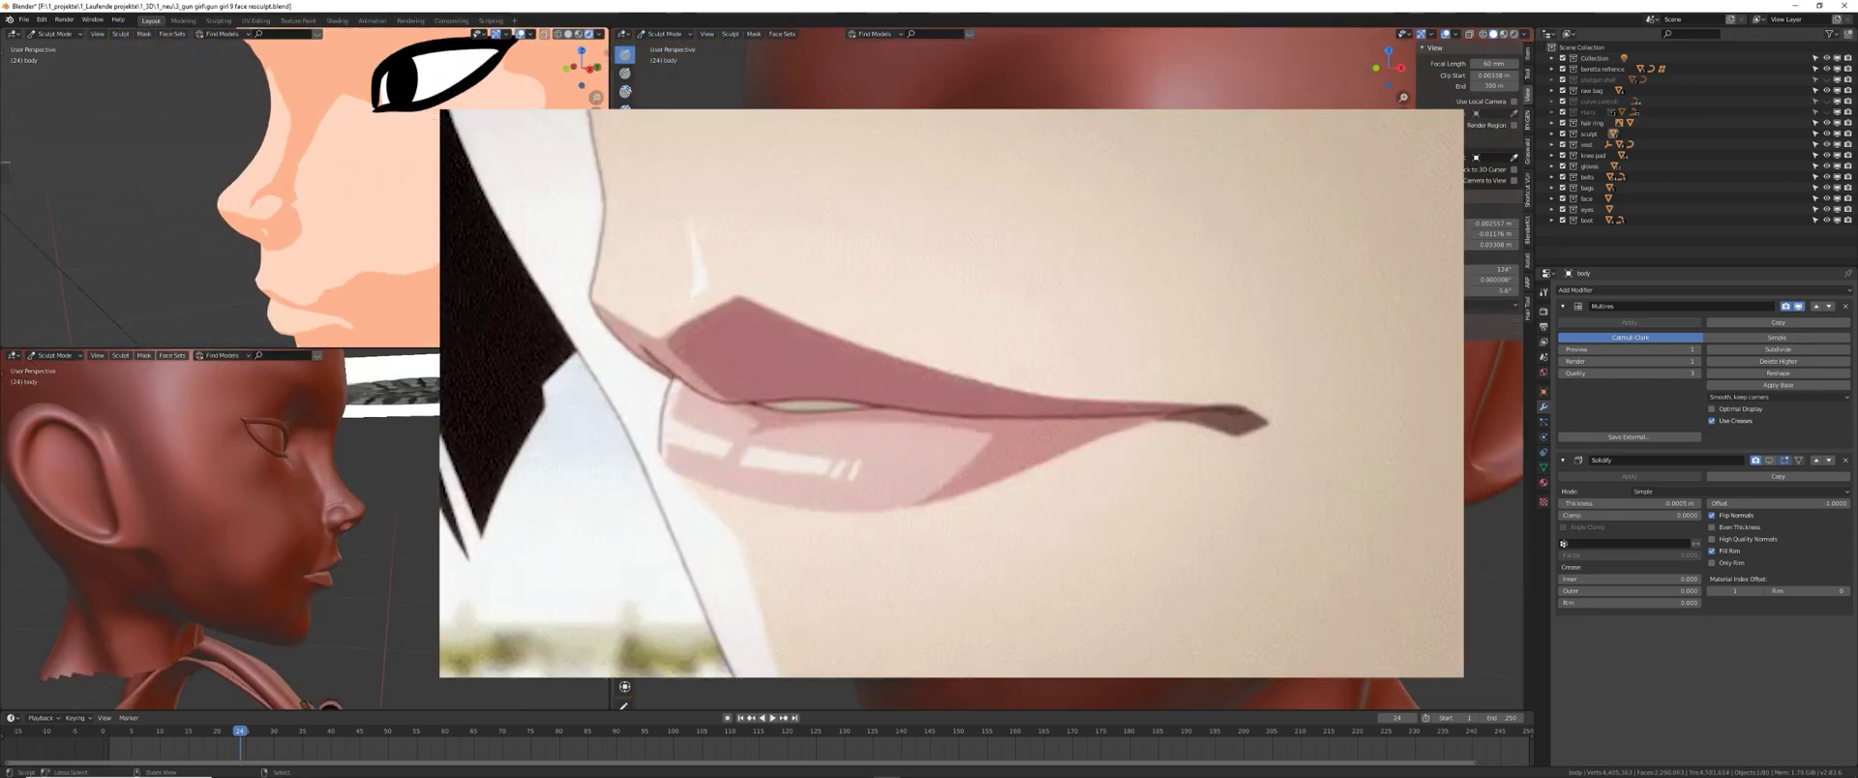
middle_drag(423, 176, 503, 194)
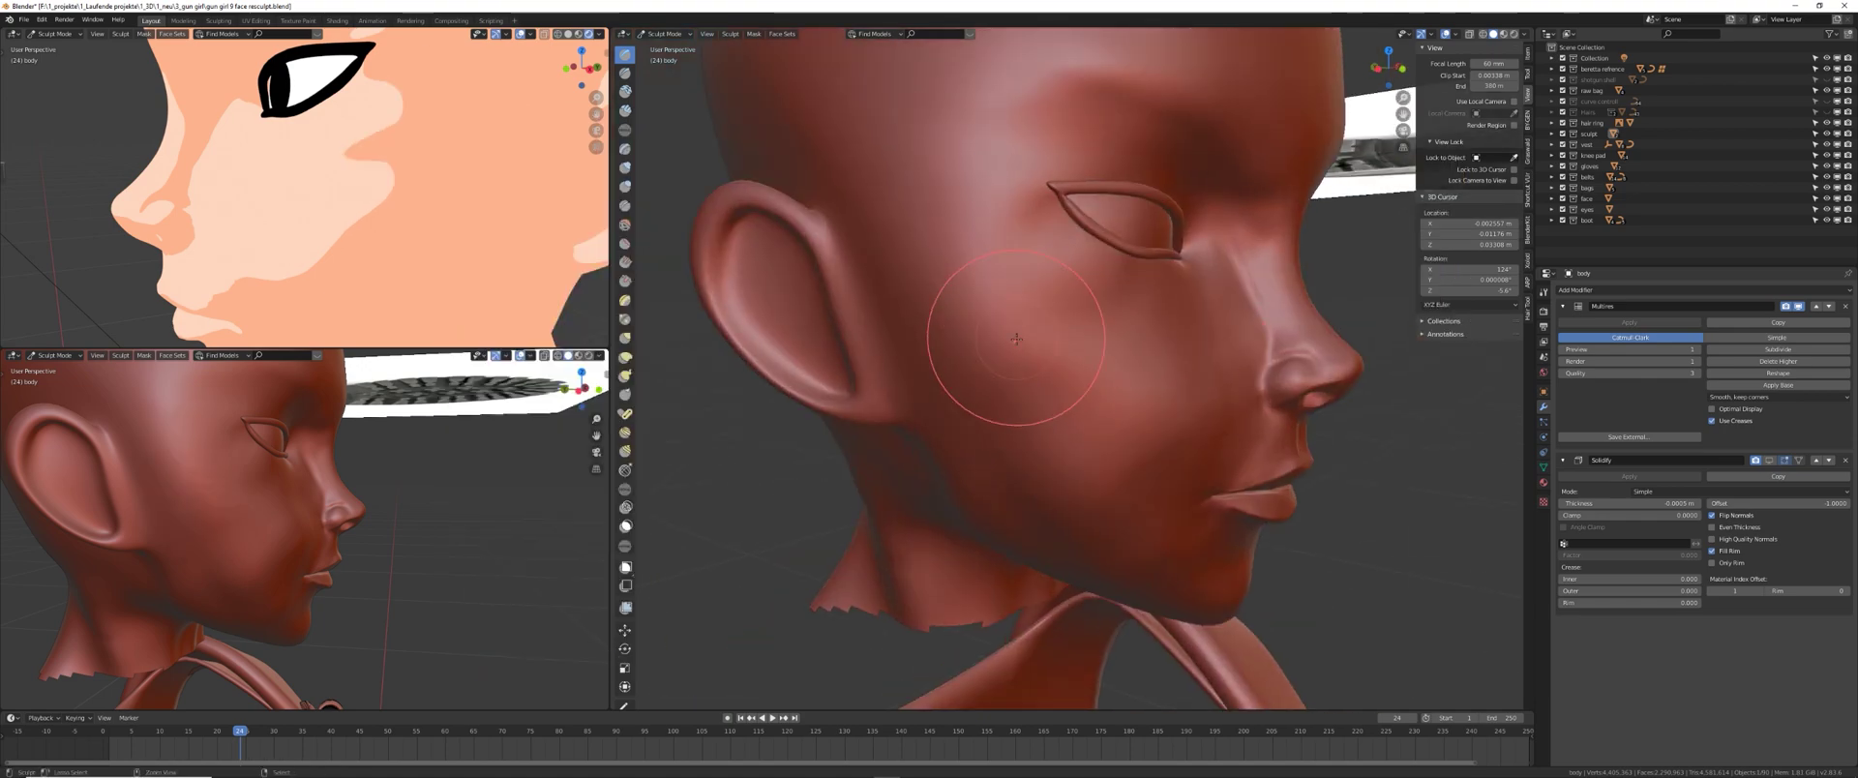
middle_drag(1040, 282, 956, 215)
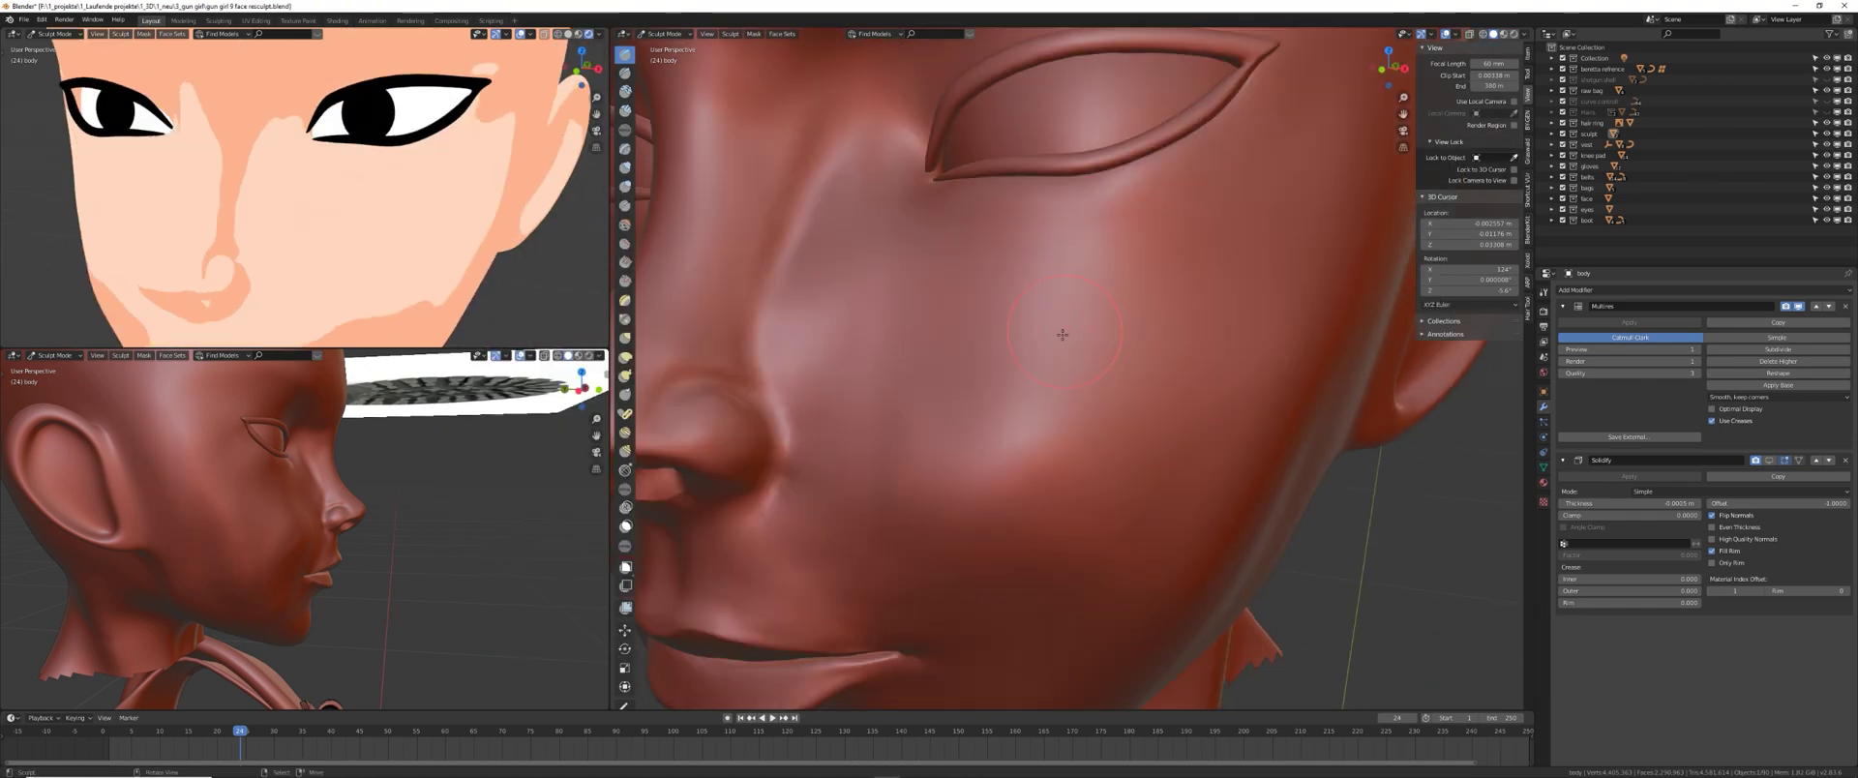
mouse_move(1062, 334)
middle_down()
mouse_move(1121, 320)
mouse_move(1161, 476)
mouse_move(1029, 331)
mouse_move(1182, 253)
middle_up()
- Refine the ear with the Inflate, Crease and Pinch brushes
key(i)
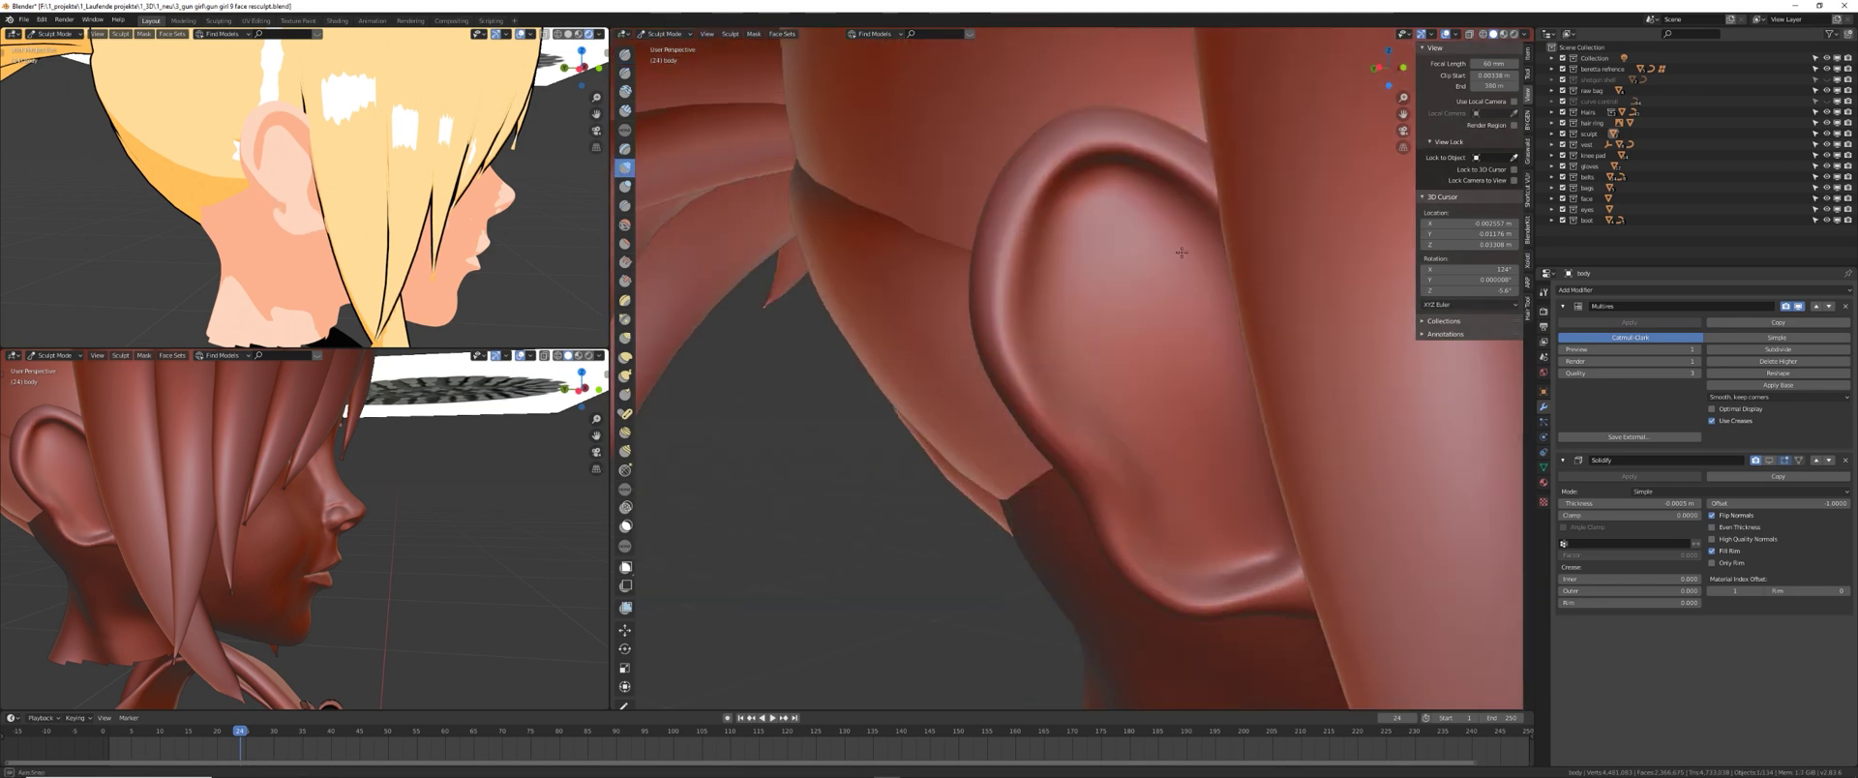
key(shift+c)
scroll(1101, 135, up, 2)
middle_drag(1155, 430, 1153, 331)
mouse_move(1157, 227)
middle_down()
mouse_move(1039, 406)
mouse_move(1087, 496)
mouse_move(1166, 488)
middle_up()
key(p)
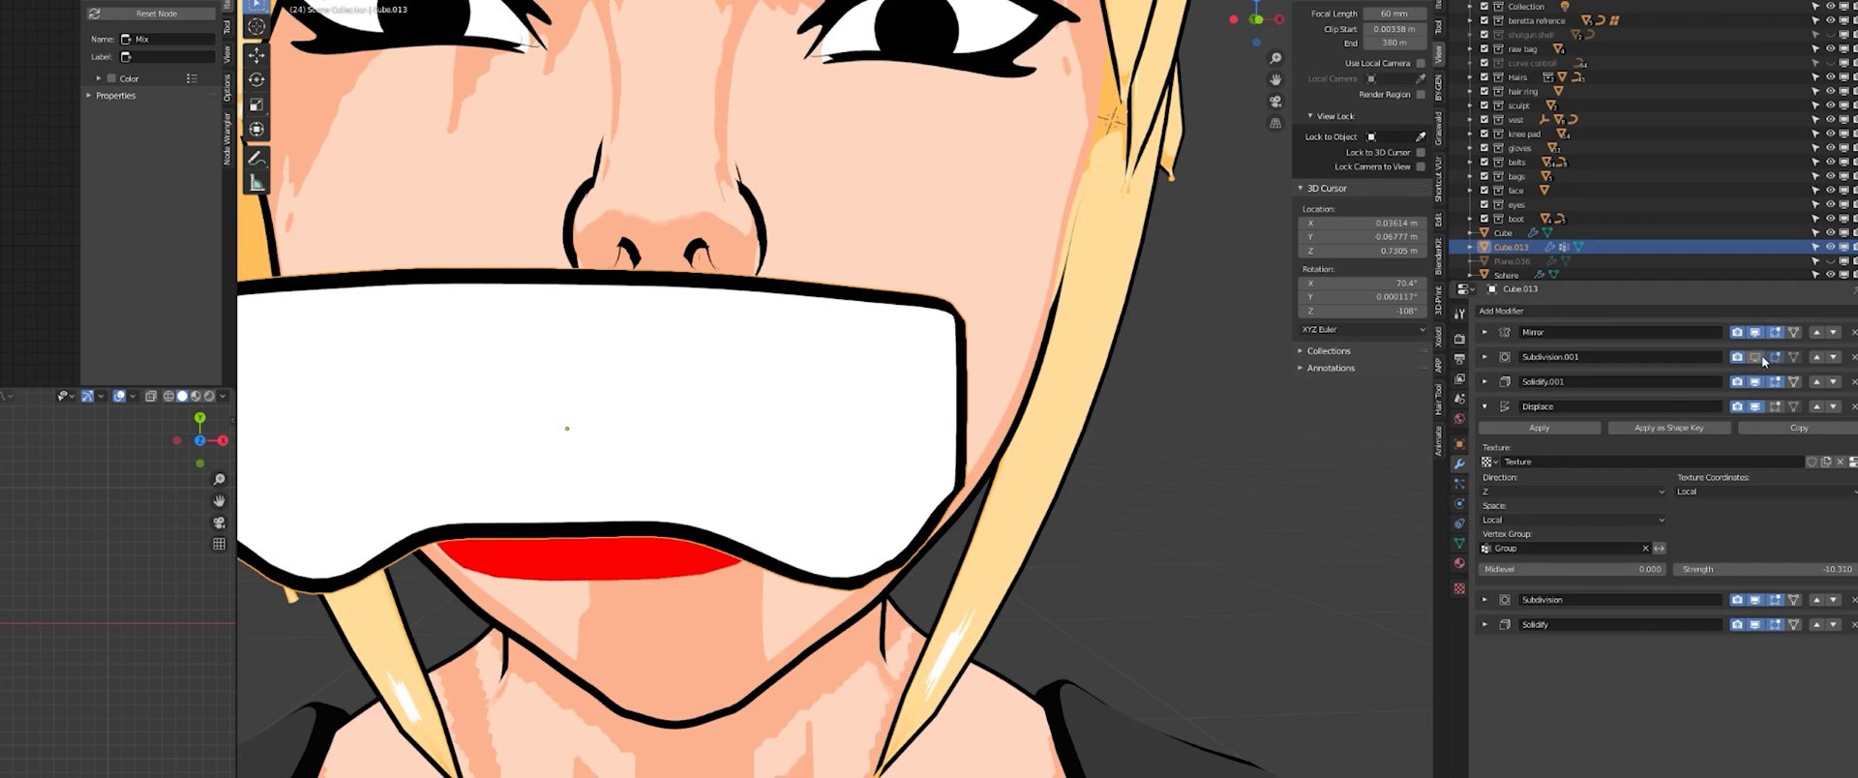
- Enable viewport display of the Subdivision.001 modifier on the white mouth piece
click(1756, 357)
middle_drag(1236, 527, 869, 568)
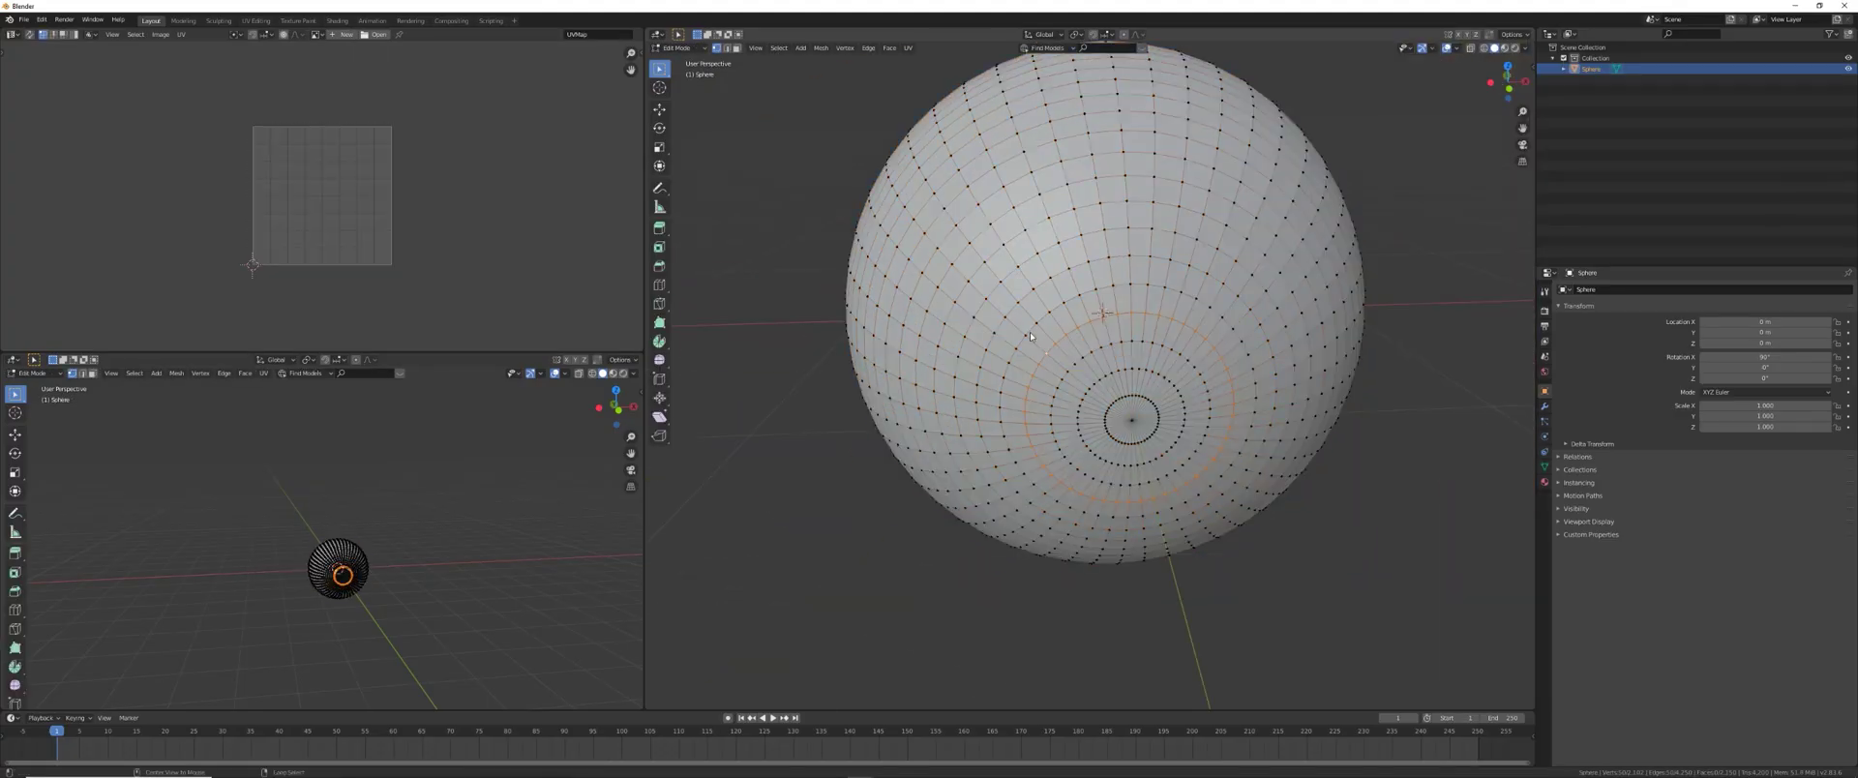
- Scale the pole edge ring around the Active Element pivot and add a new material
middle_drag(985, 455, 991, 262)
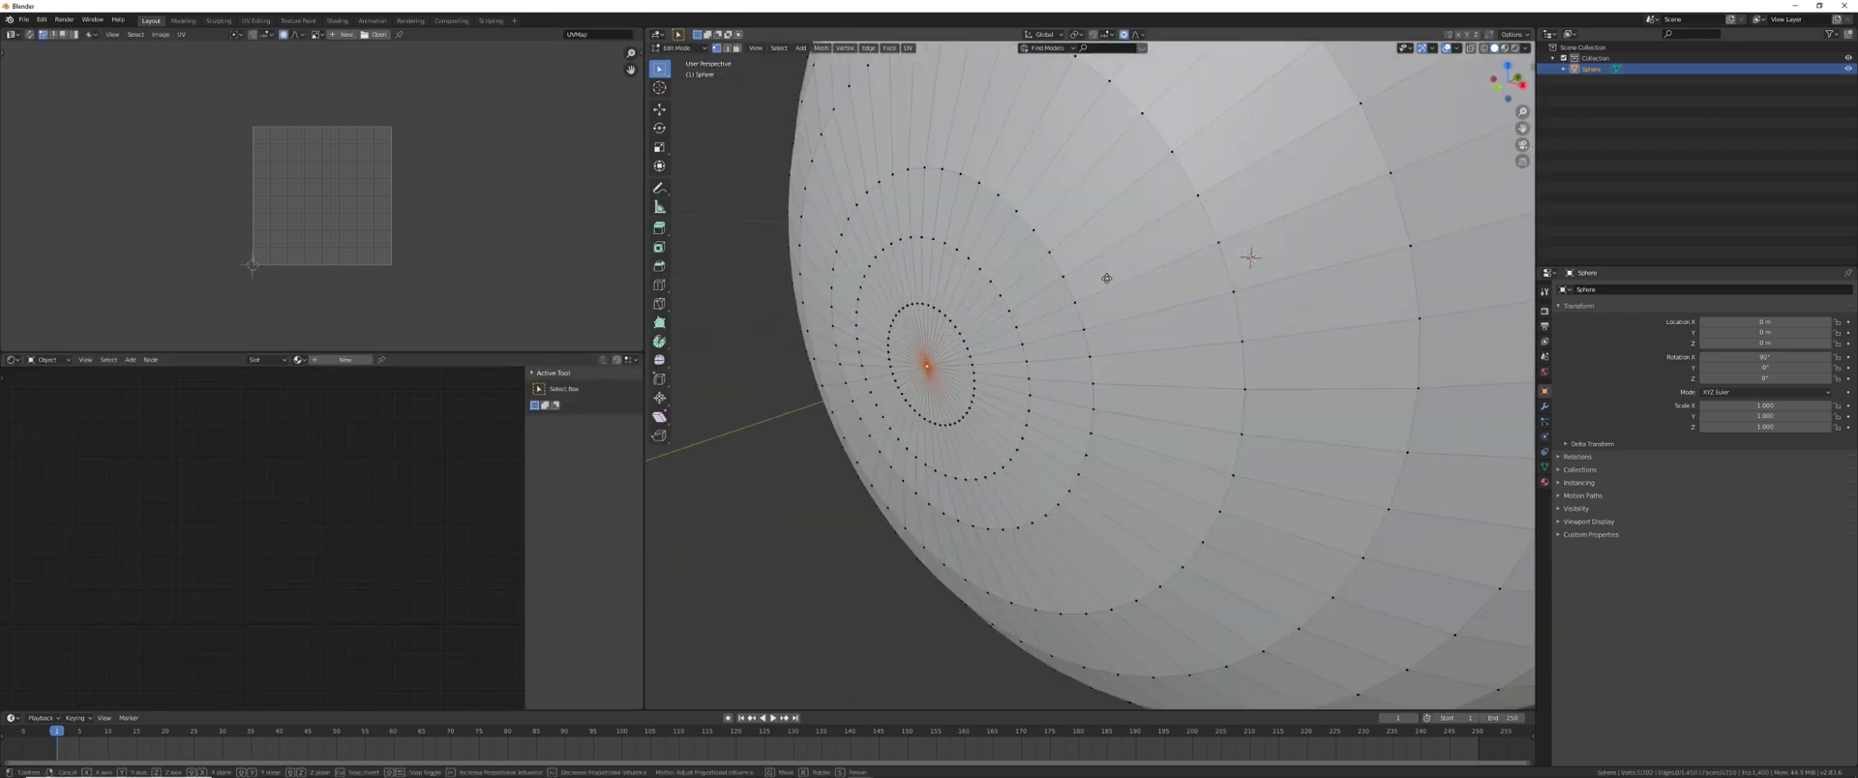
middle_drag(1025, 366, 974, 357)
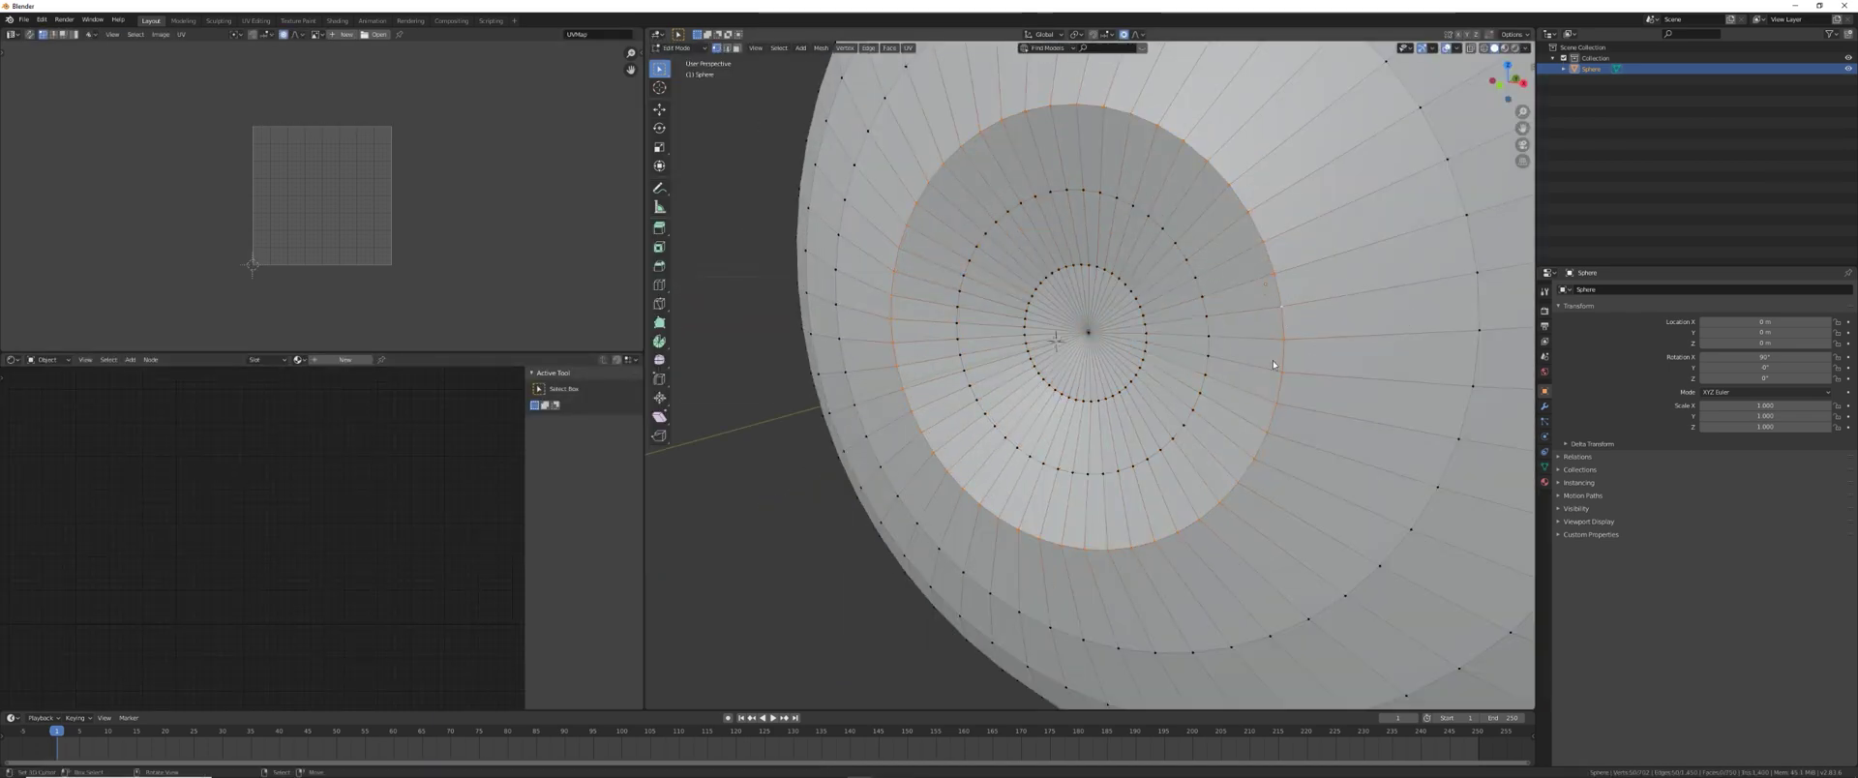
click(1074, 34)
click(1077, 94)
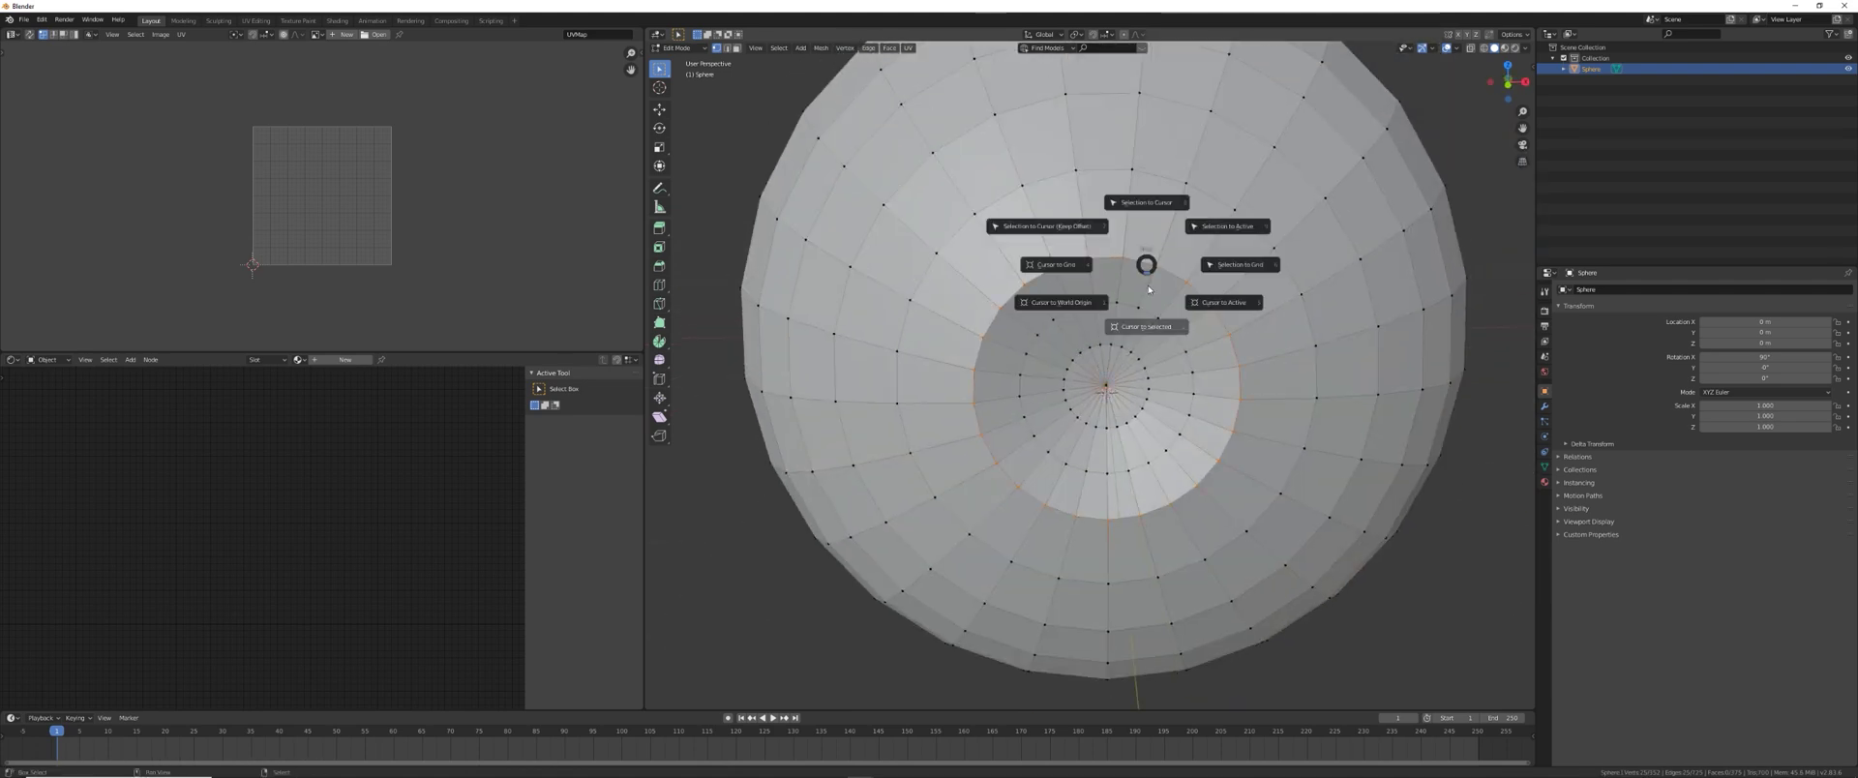
key(s)
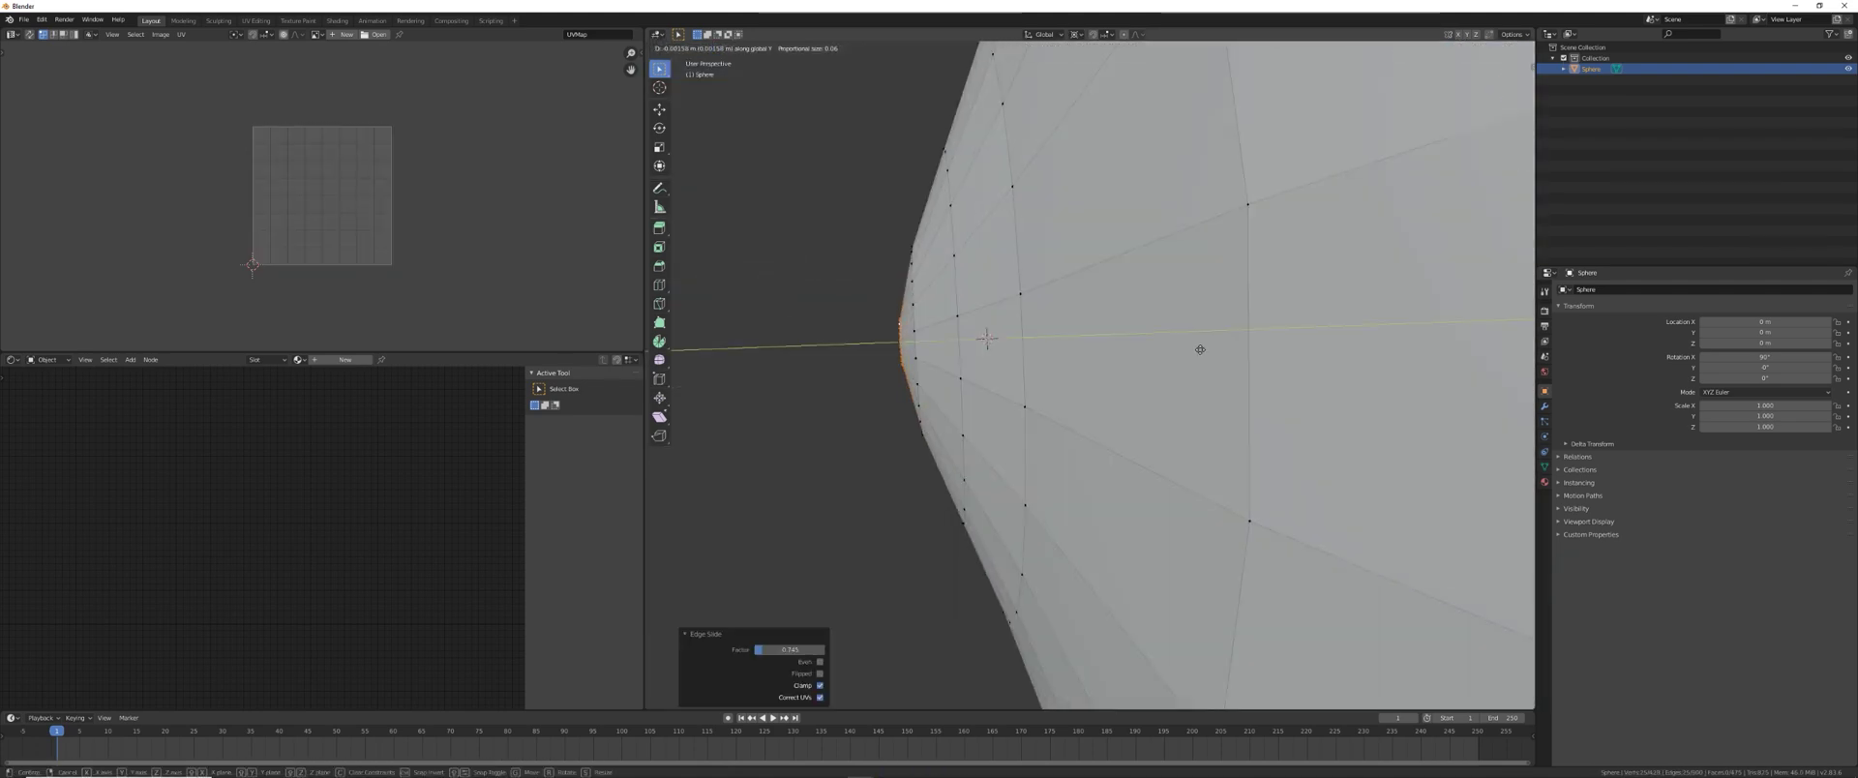
middle_drag(1113, 344, 1166, 448)
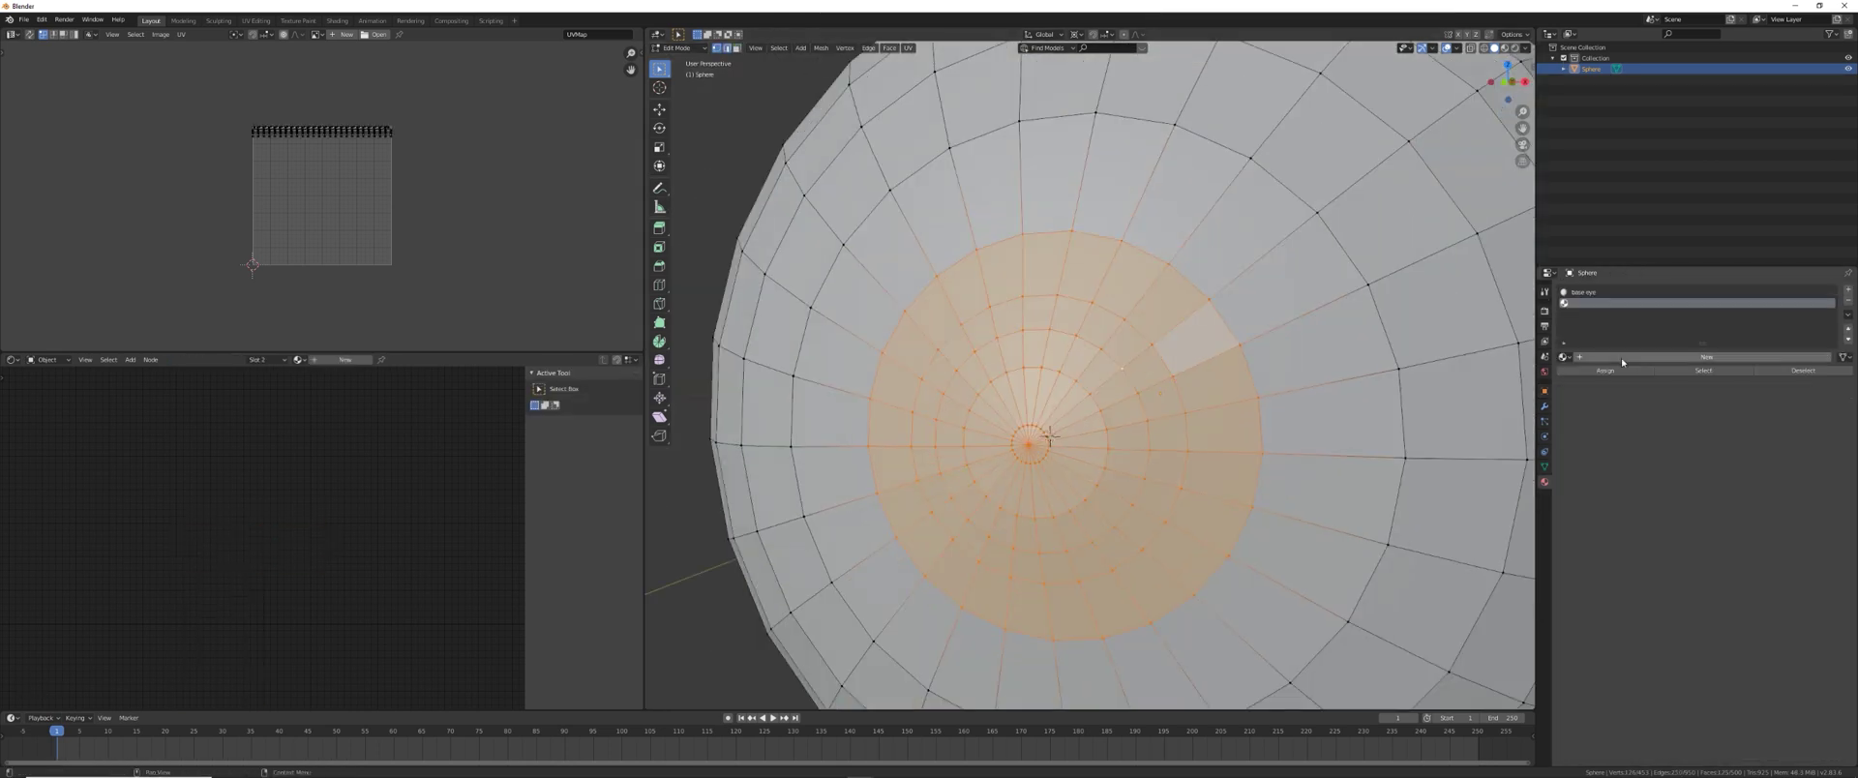
click(1622, 357)
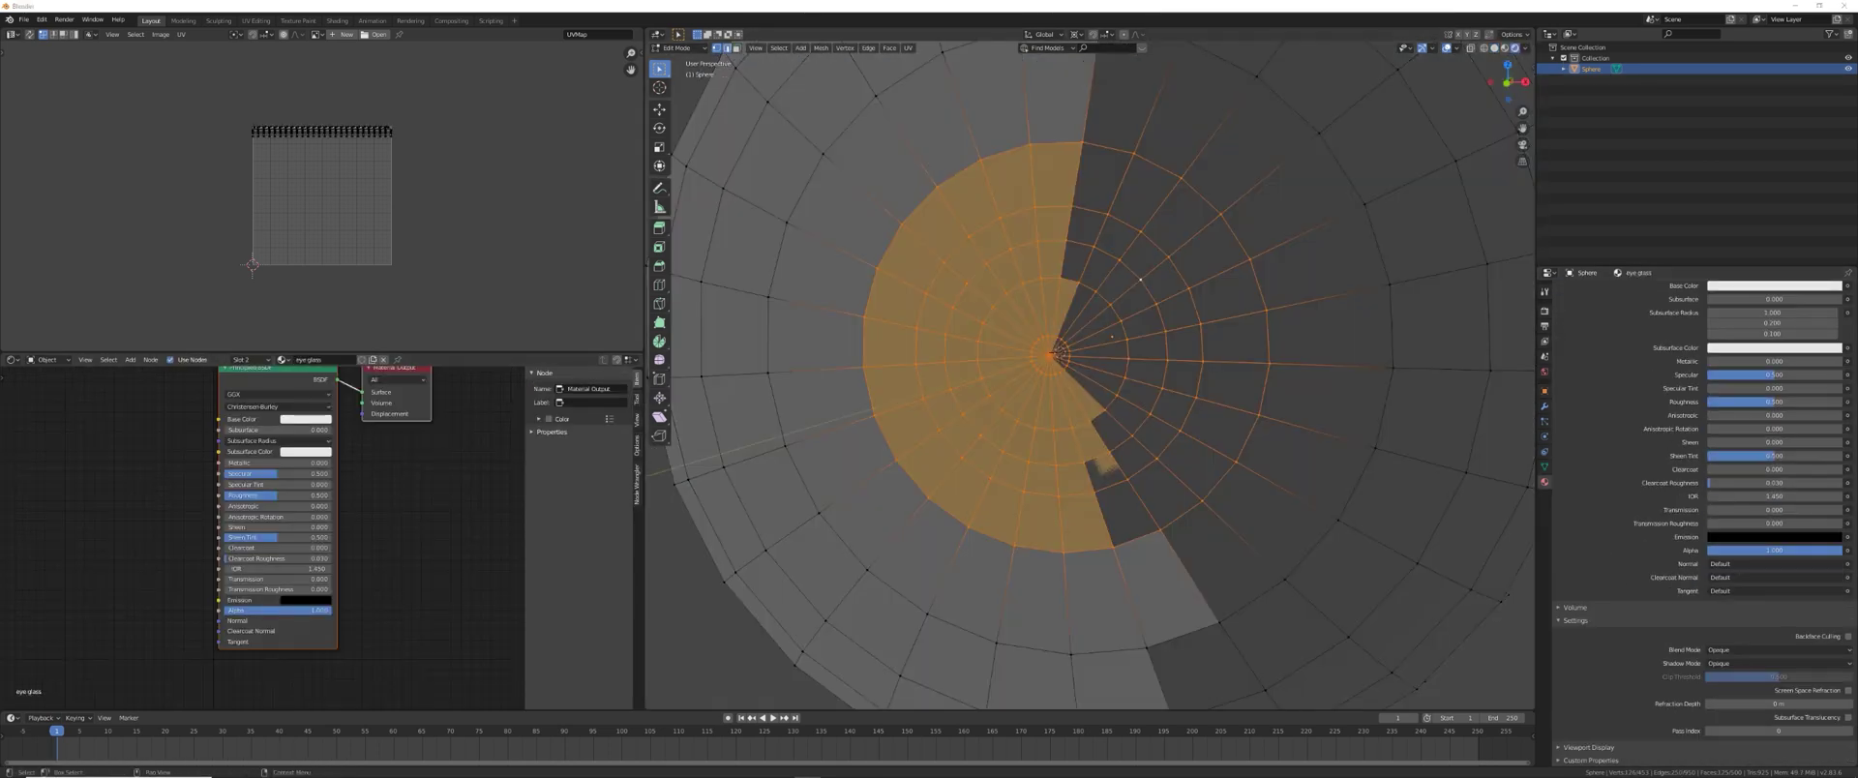
- Orbit out to view the selected pole disc on the eyeball
middle_drag(1057, 356, 1019, 355)
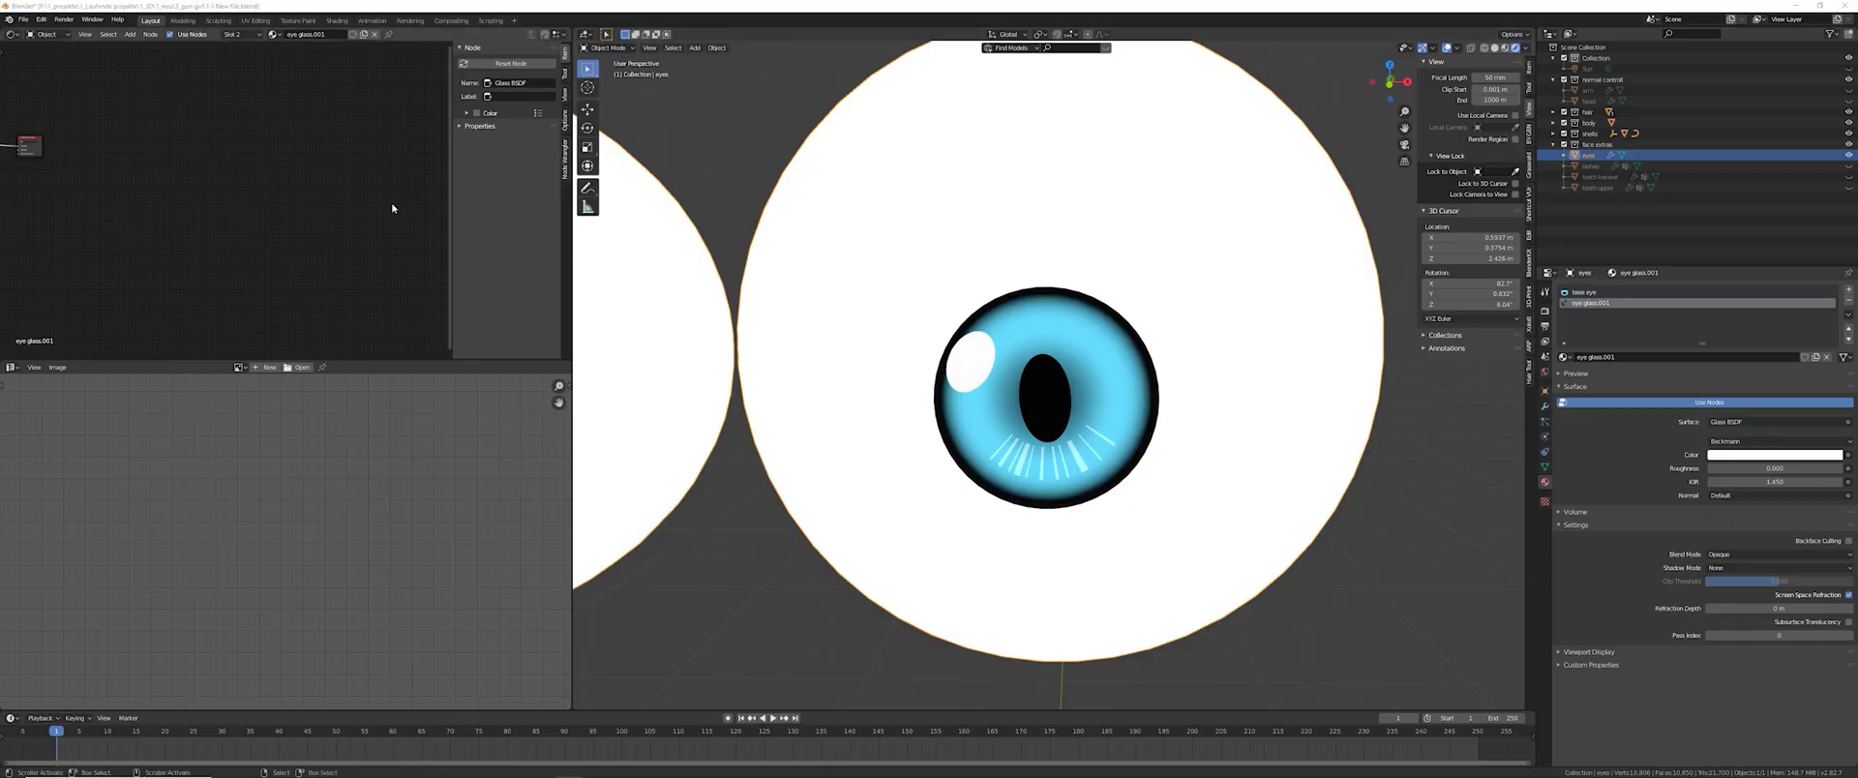
- Switch to wireframe shading, enter Edit Mode, and select the linked iris and eyeball meshes
middle_drag(1025, 368, 1169, 429)
key(shift+z)
key(Tab)
middle_drag(1052, 417, 1140, 351)
scroll(1072, 385, up, 3)
key(l)
key(l)
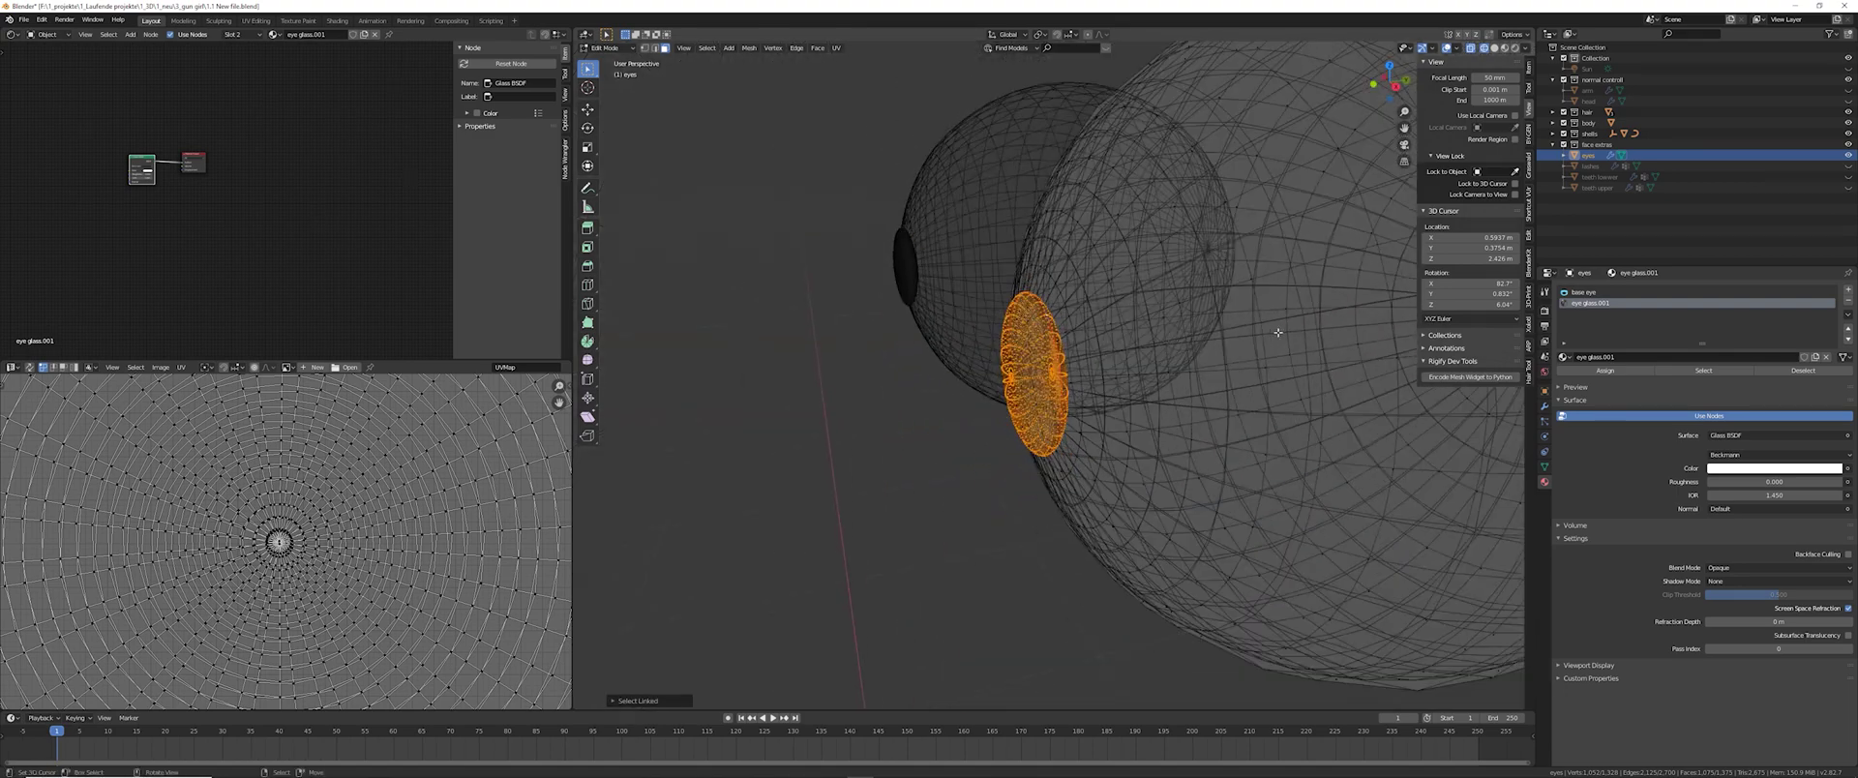
middle_drag(1277, 332, 1219, 339)
key(l)
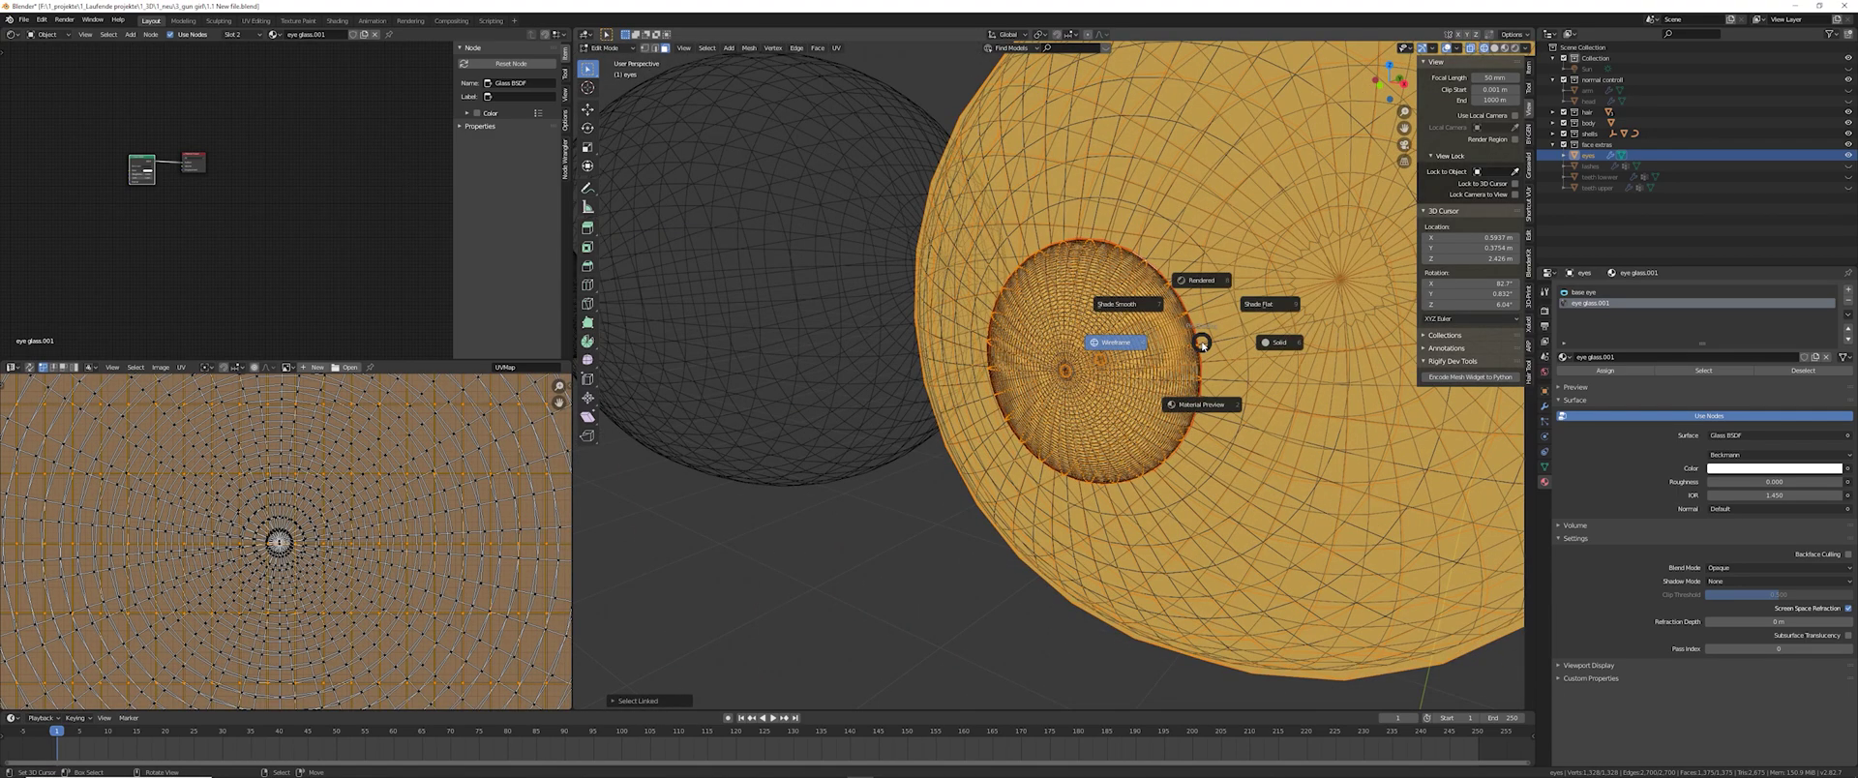
- Check the iris in rendered shading, then in solid shading select the cornea rim edge loop
click(1207, 288)
mouse_move(1206, 288)
middle_down()
mouse_move(912, 308)
mouse_move(987, 340)
mouse_move(1045, 329)
mouse_move(988, 345)
mouse_move(1095, 382)
mouse_move(1206, 393)
mouse_move(1176, 398)
middle_up()
scroll(912, 309, up, 5)
key(Tab)
key(Tab)
scroll(1146, 378, up, 3)
click(1222, 390)
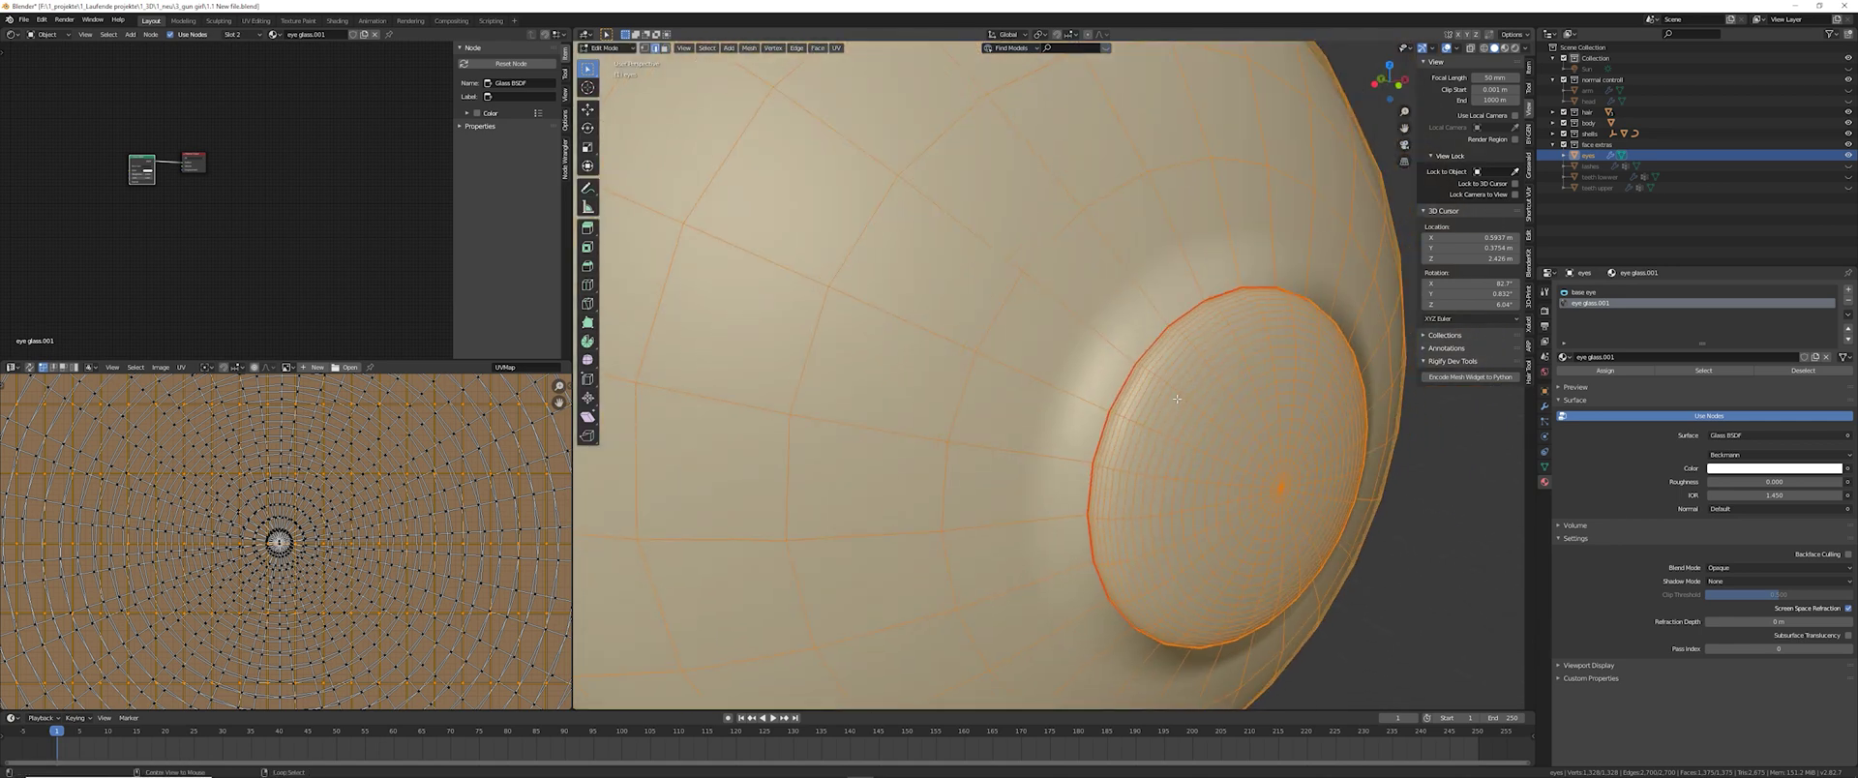
alt+click(1148, 359)
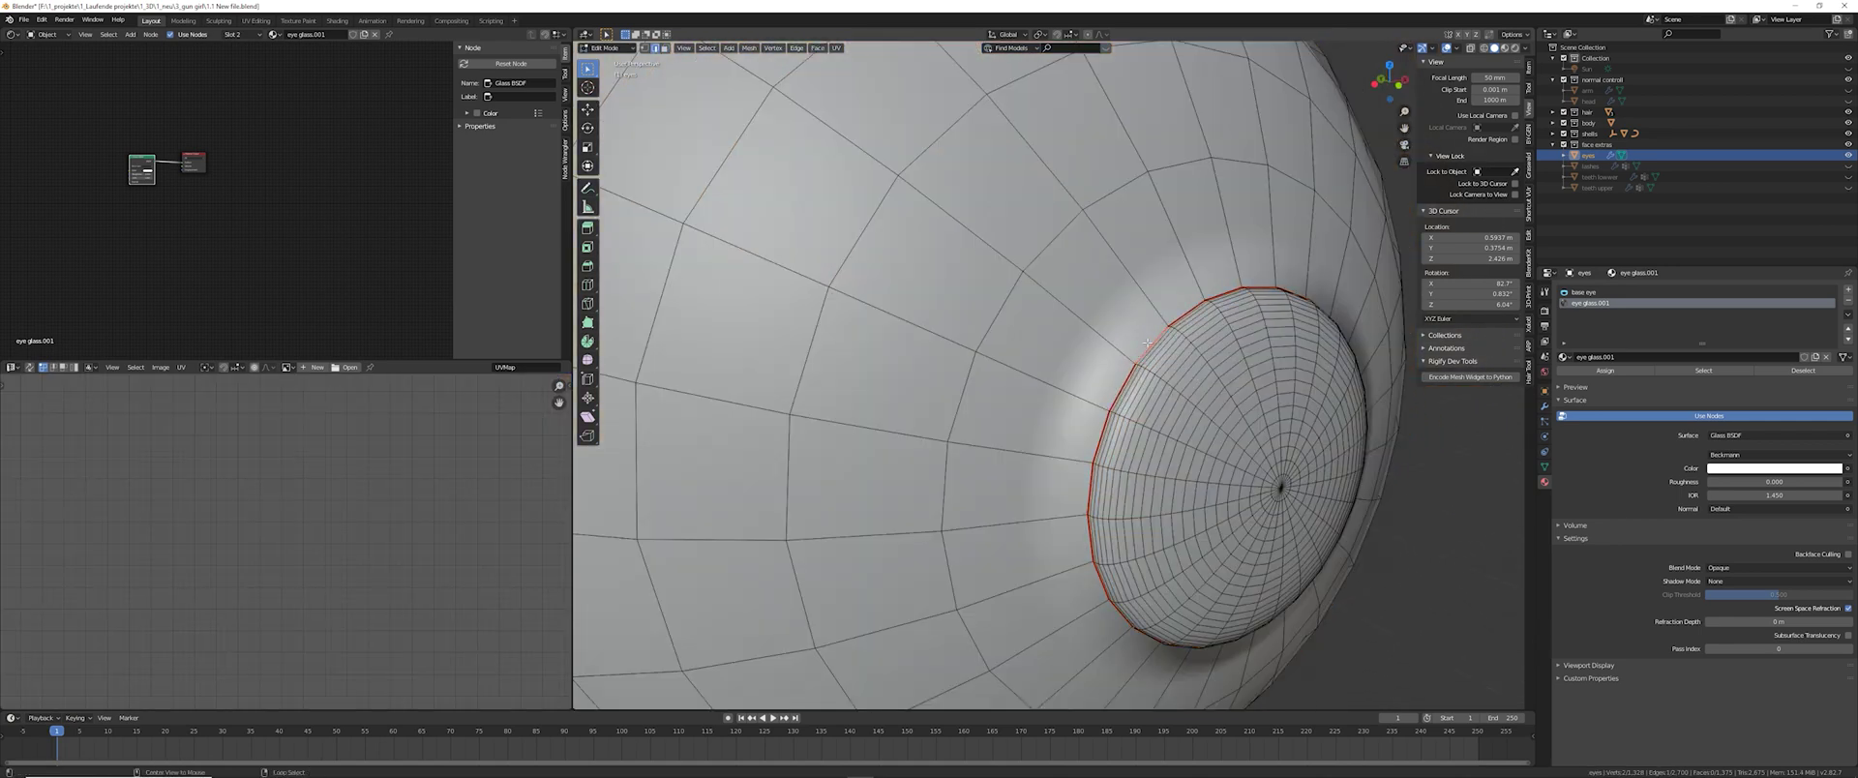
middle_drag(1146, 343, 974, 326)
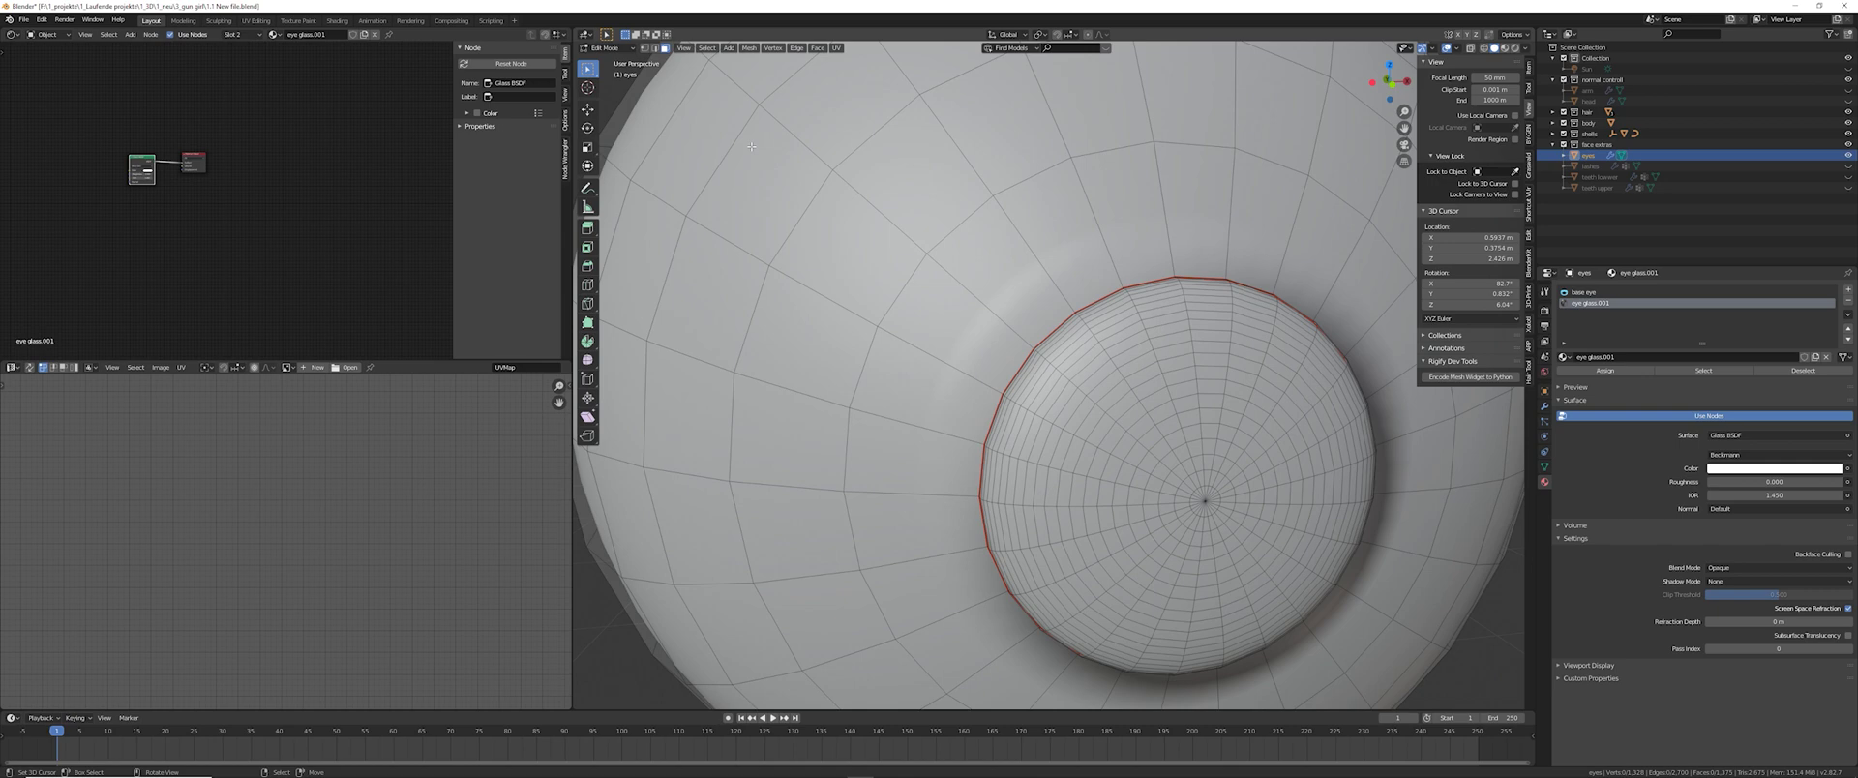
- Isolate the cornea by deselecting everything and selecting only the linked cornea mesh
scroll(1040, 396, down, 4)
middle_drag(952, 336, 907, 261)
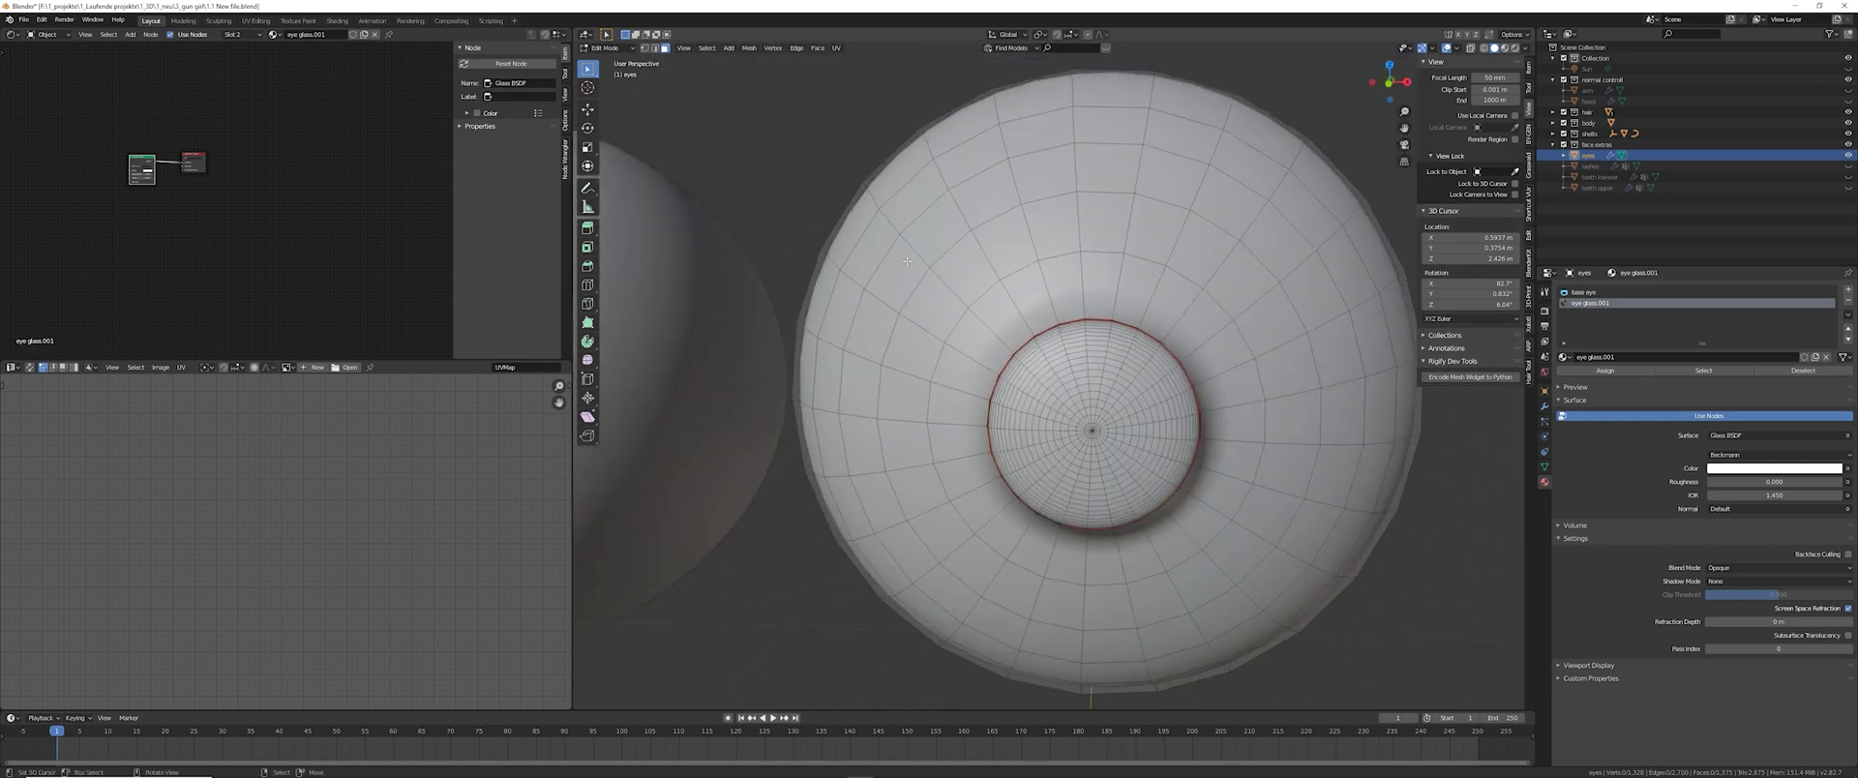
middle_drag(1007, 283, 986, 265)
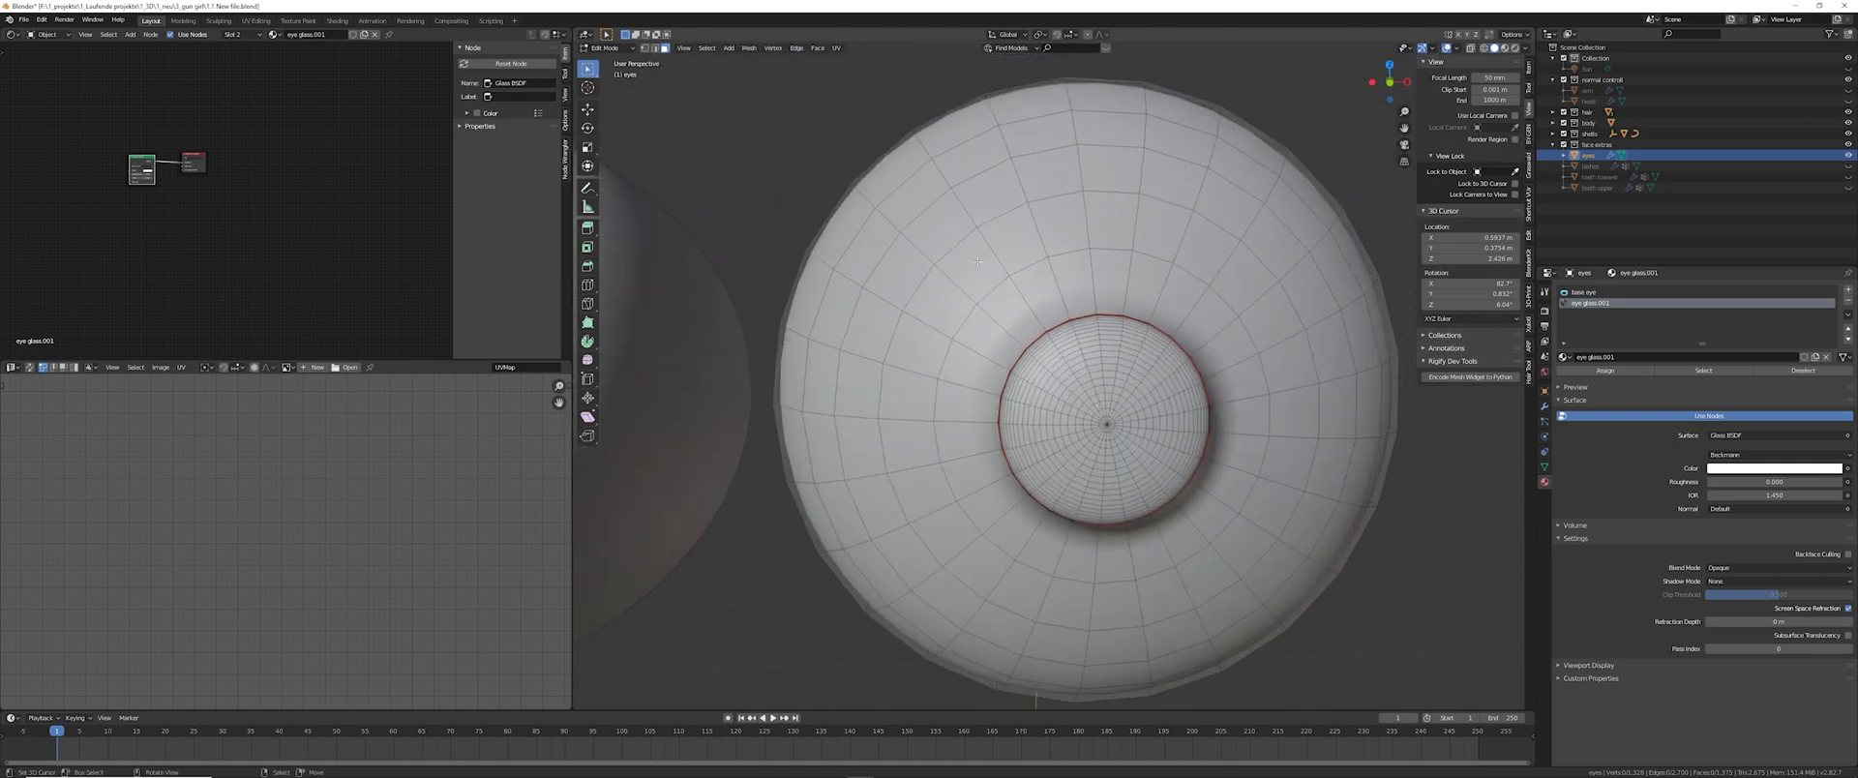
key(ctrl+l)
scroll(903, 294, up, 2)
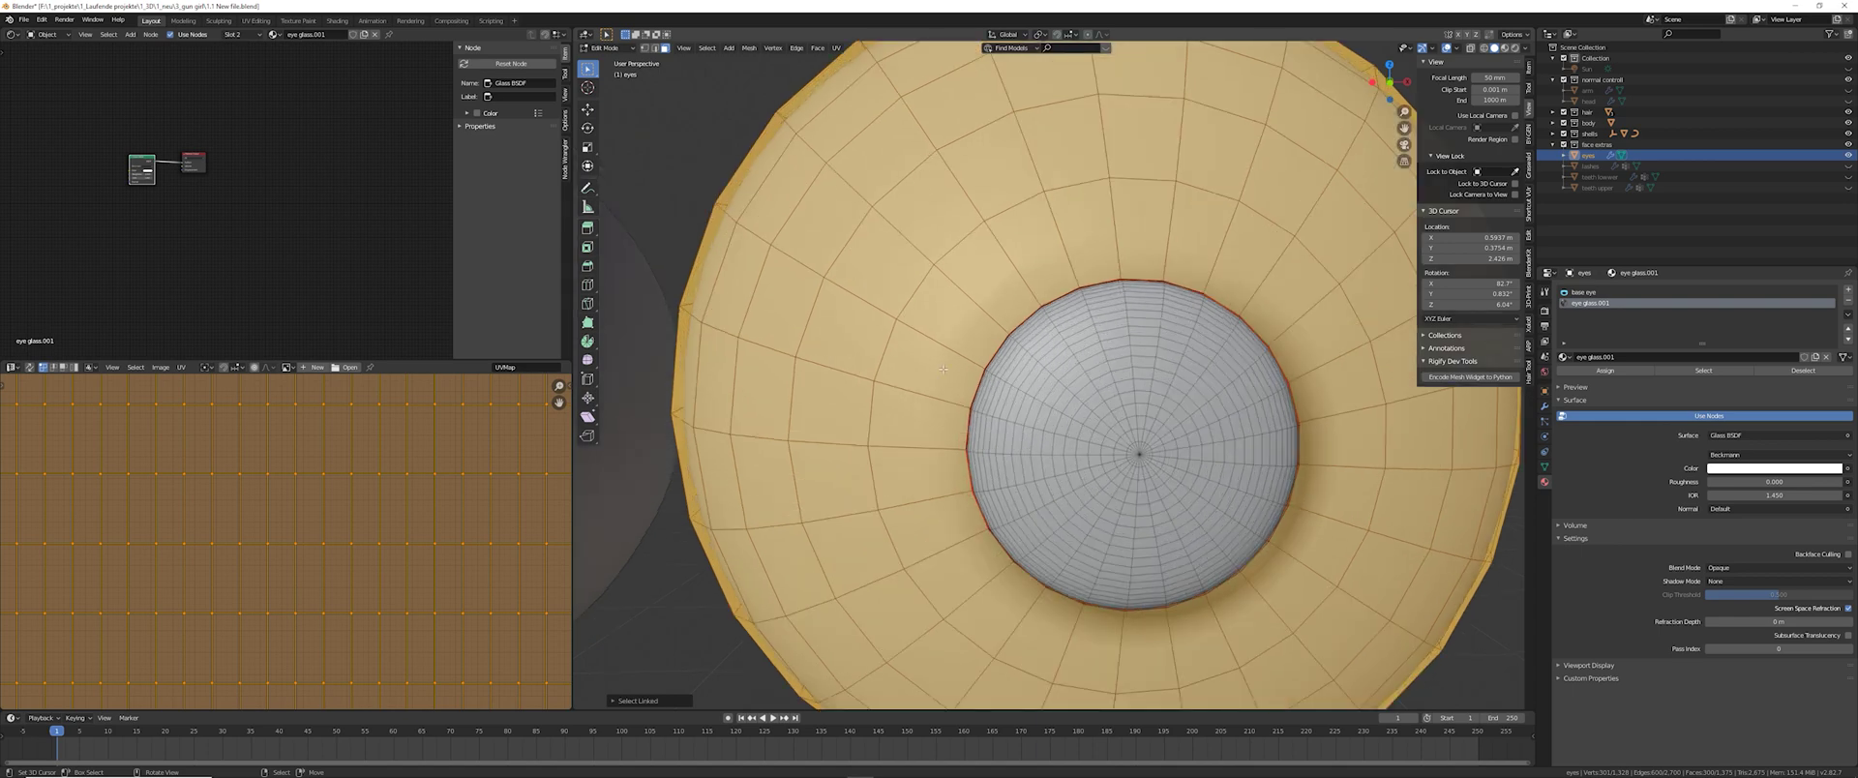
middle_drag(903, 295, 1531, 338)
key(l)
key(alt+a)
key(l)
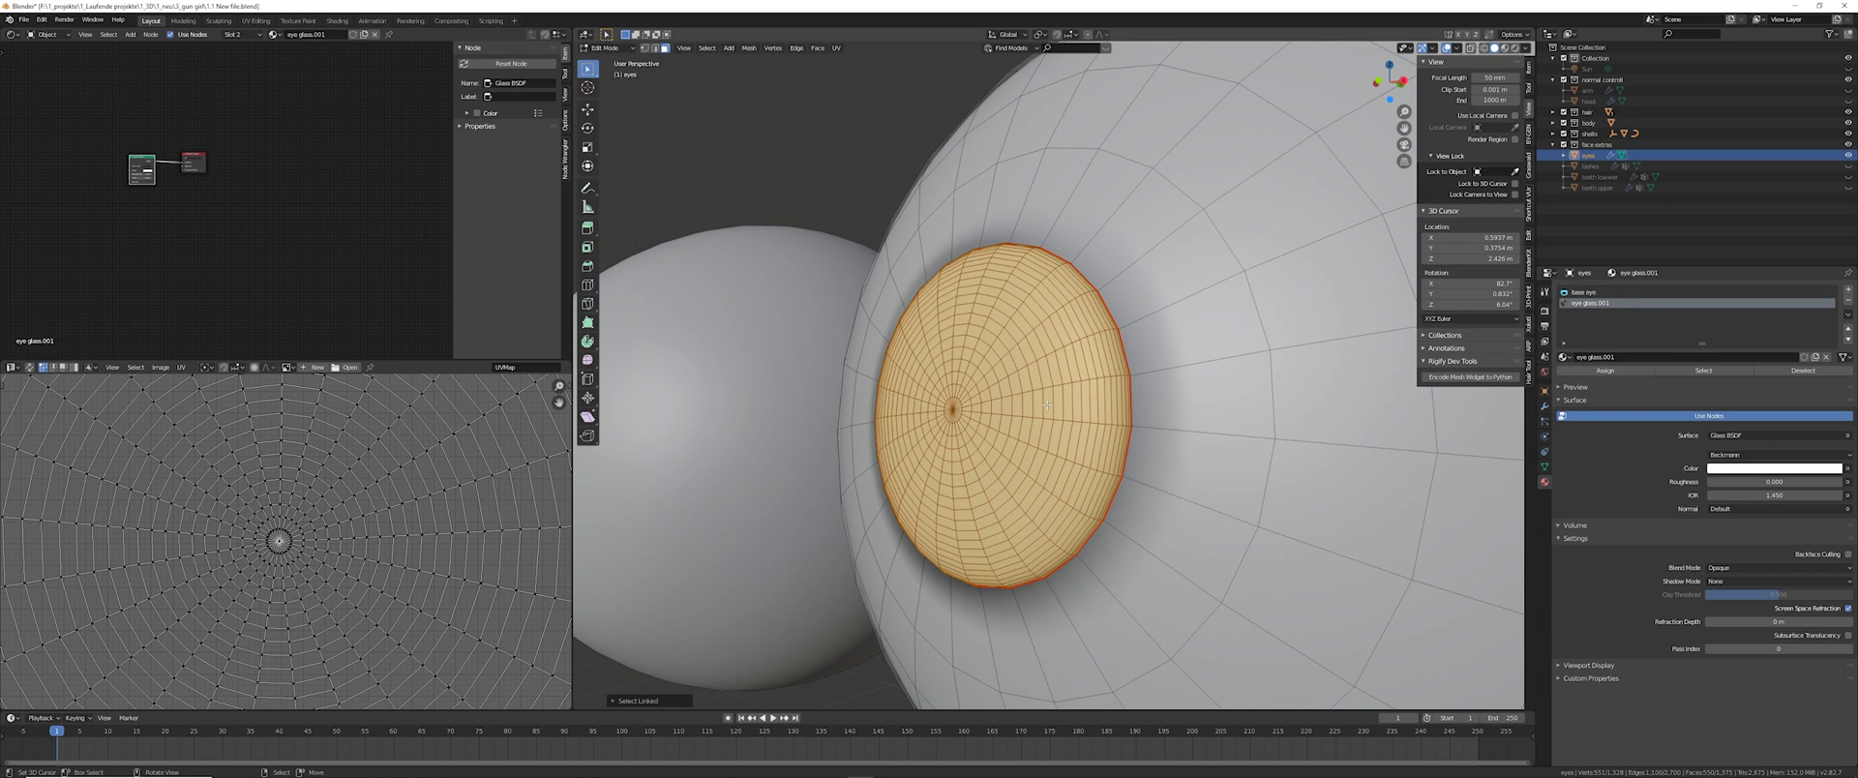
- Turn the cornea toward the camera and bring up the Render Properties to check refraction
middle_drag(1046, 405, 1036, 317)
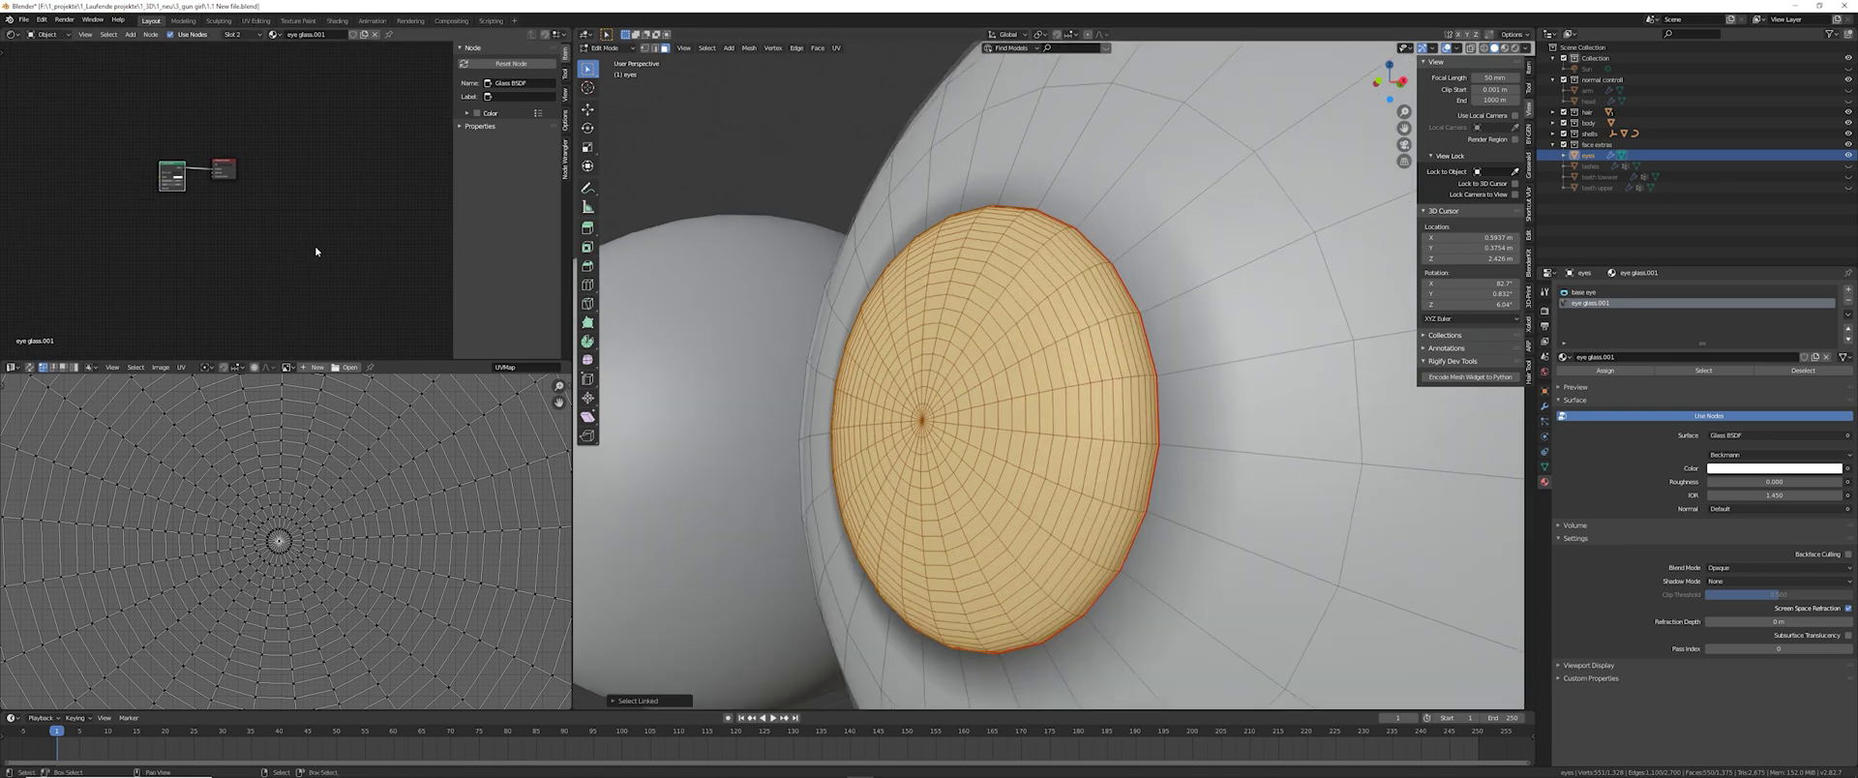
scroll(131, 200, up, 2)
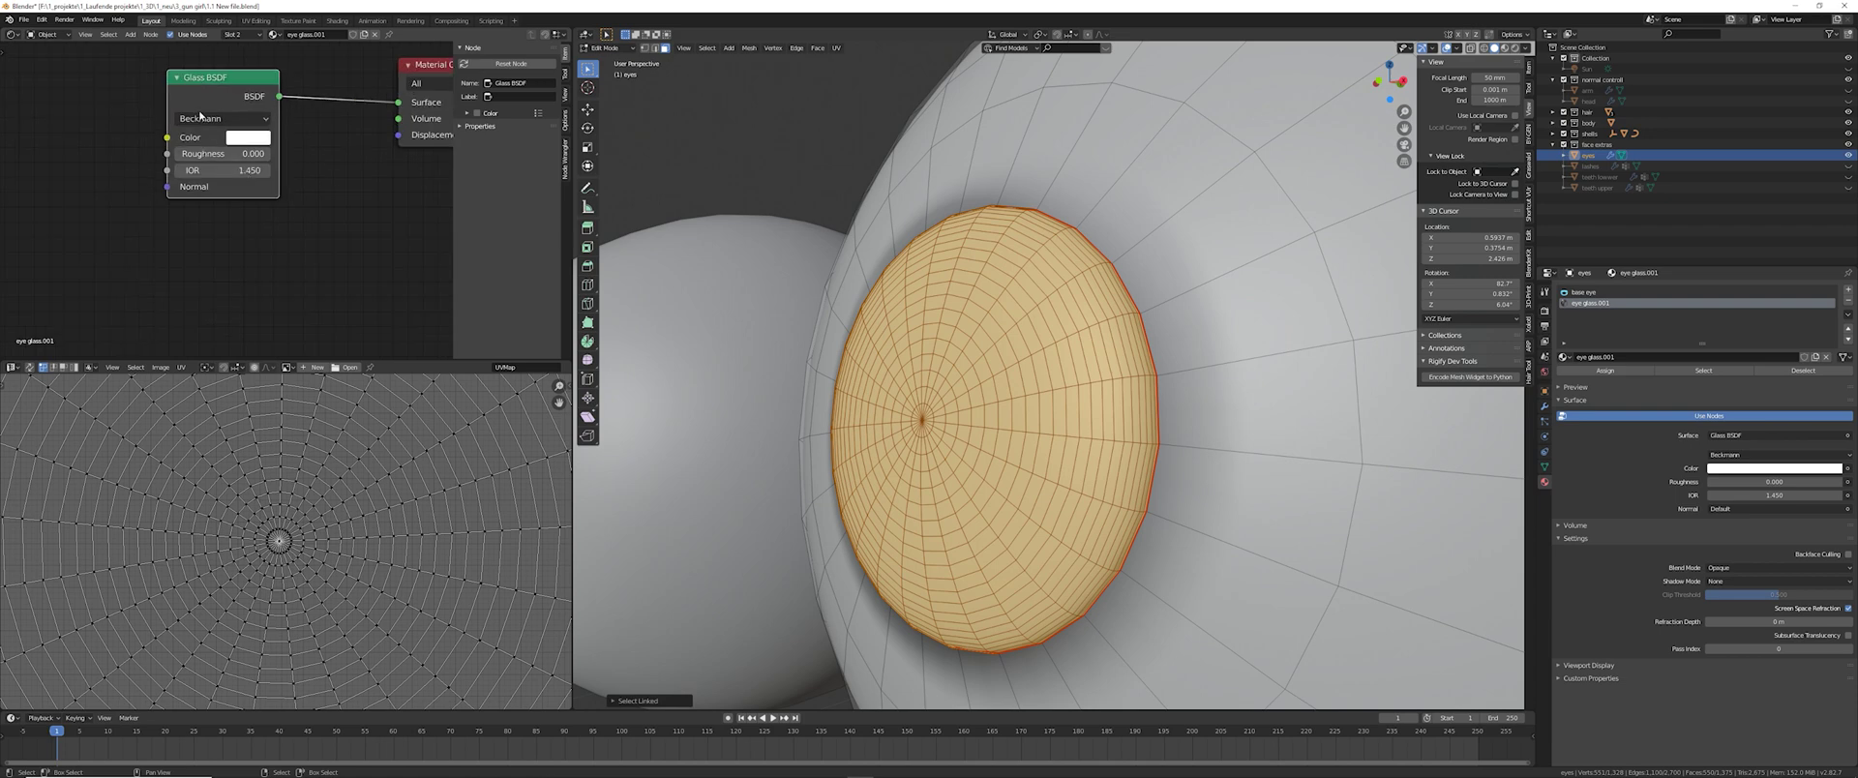
middle_drag(871, 407, 929, 383)
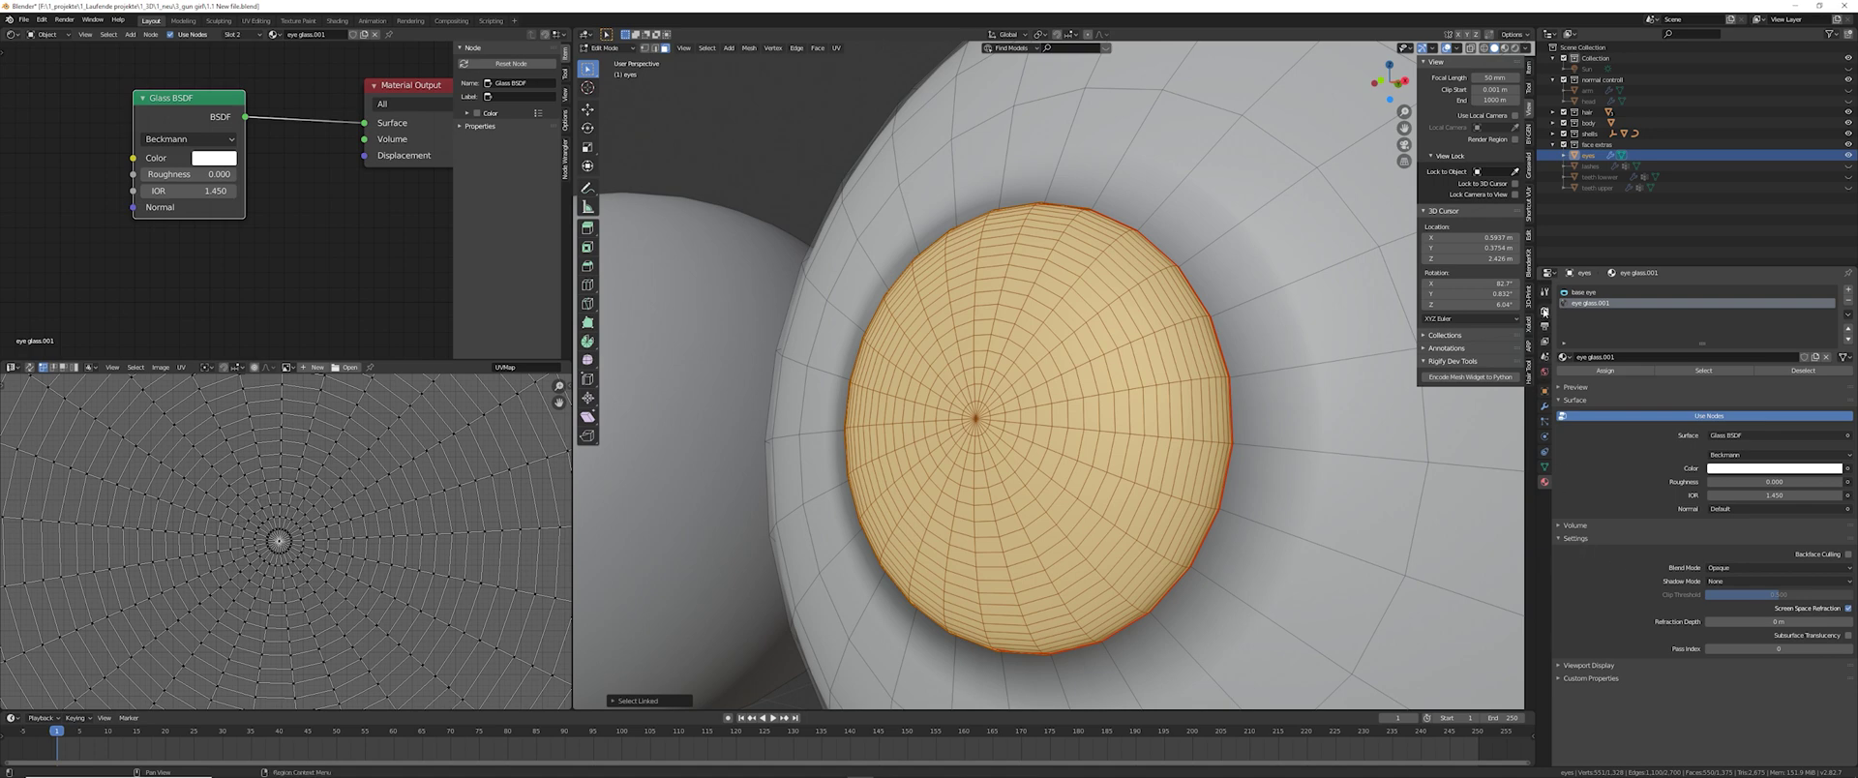
click(1544, 310)
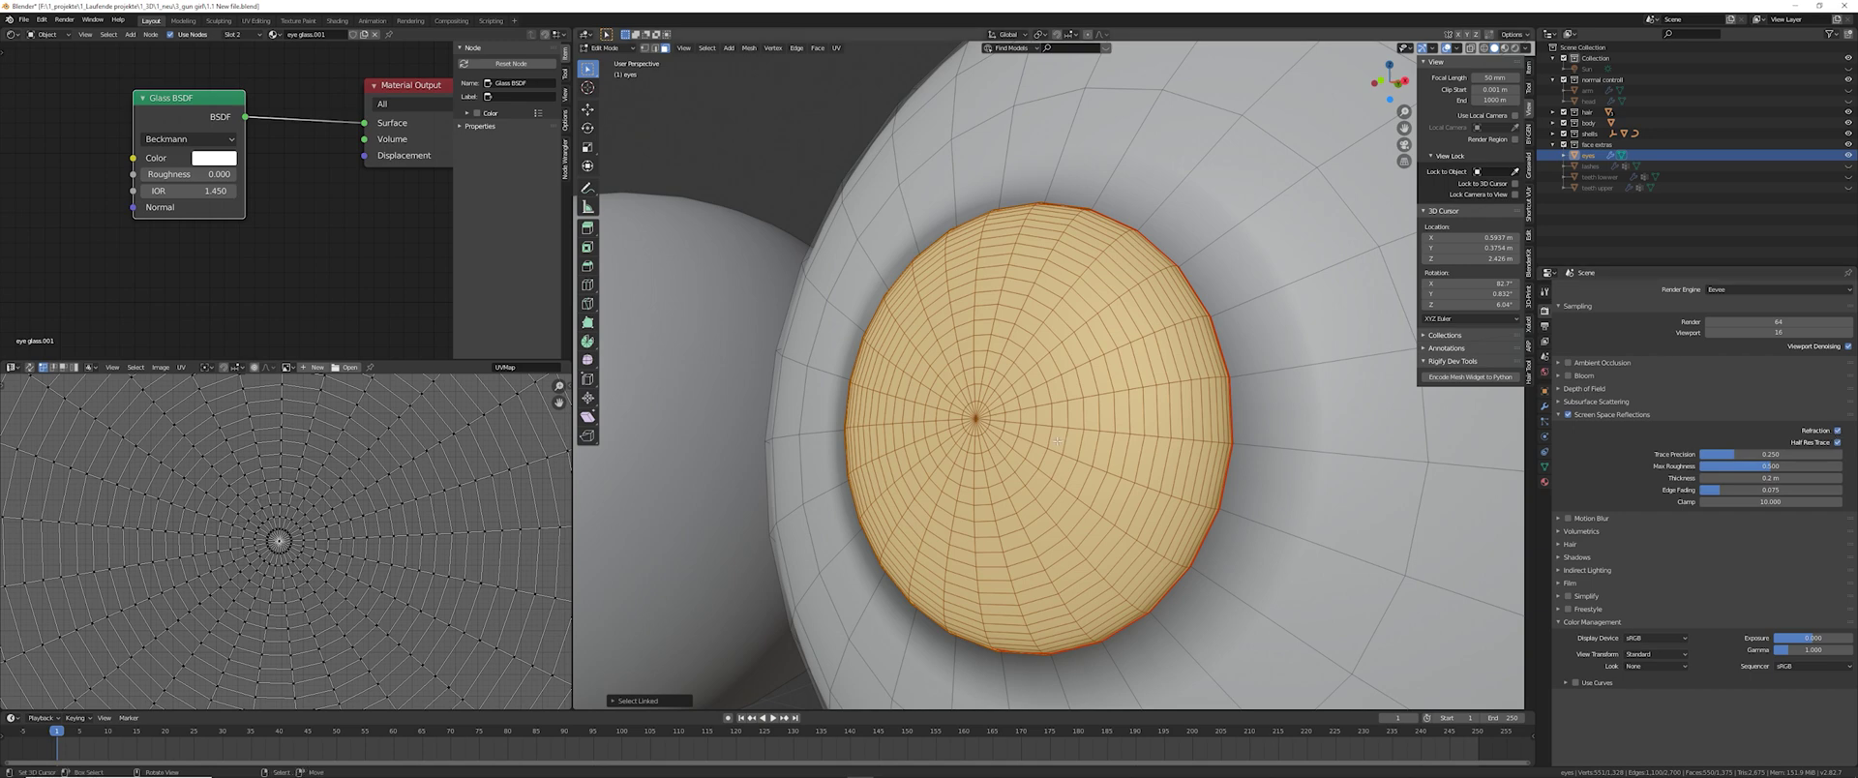
scroll(1019, 430, down, 4)
key(alt+a)
middle_drag(1019, 429, 880, 497)
scroll(908, 455, up, 4)
scroll(1006, 483, down, 4)
scroll(879, 497, up, 4)
key(ctrl+l)
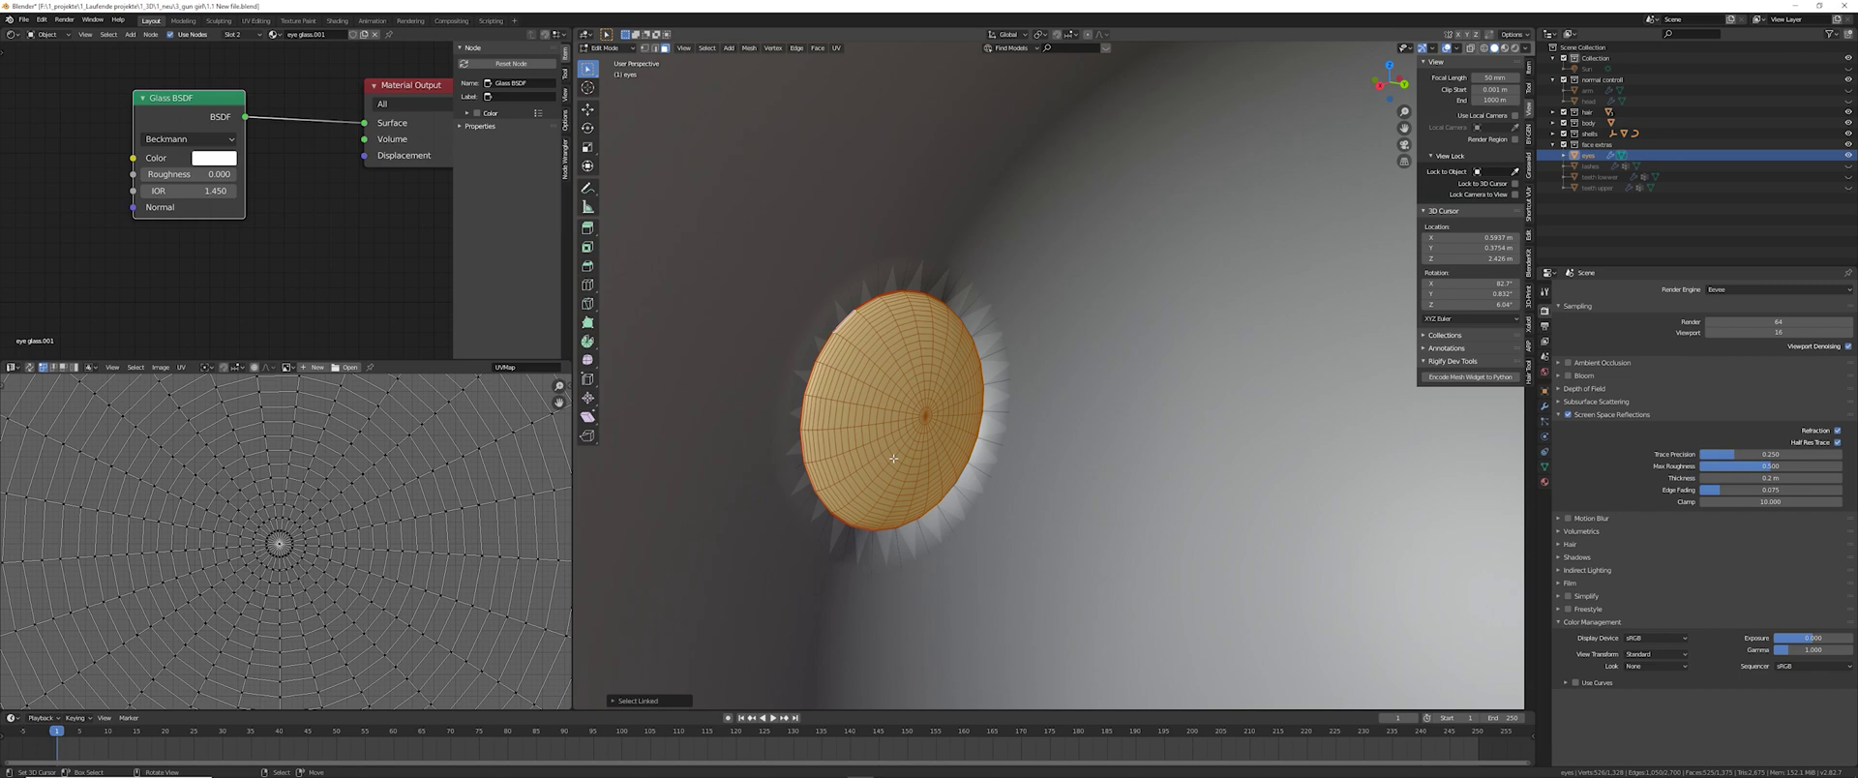
key(ctrl+space)
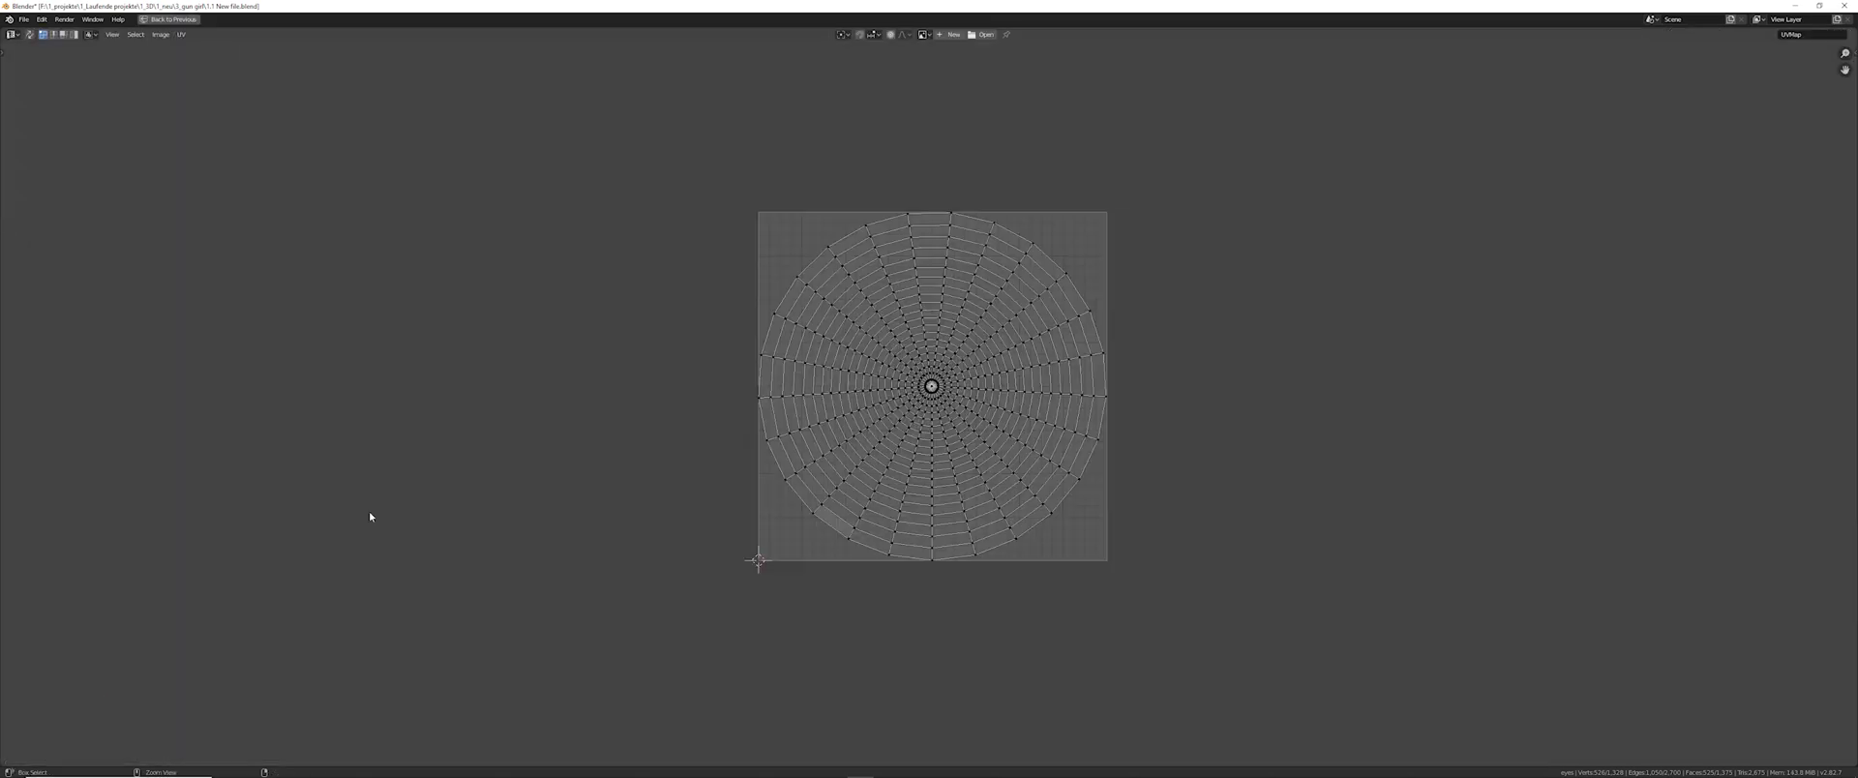
scroll(809, 518, up, 3)
middle_drag(871, 472, 844, 497)
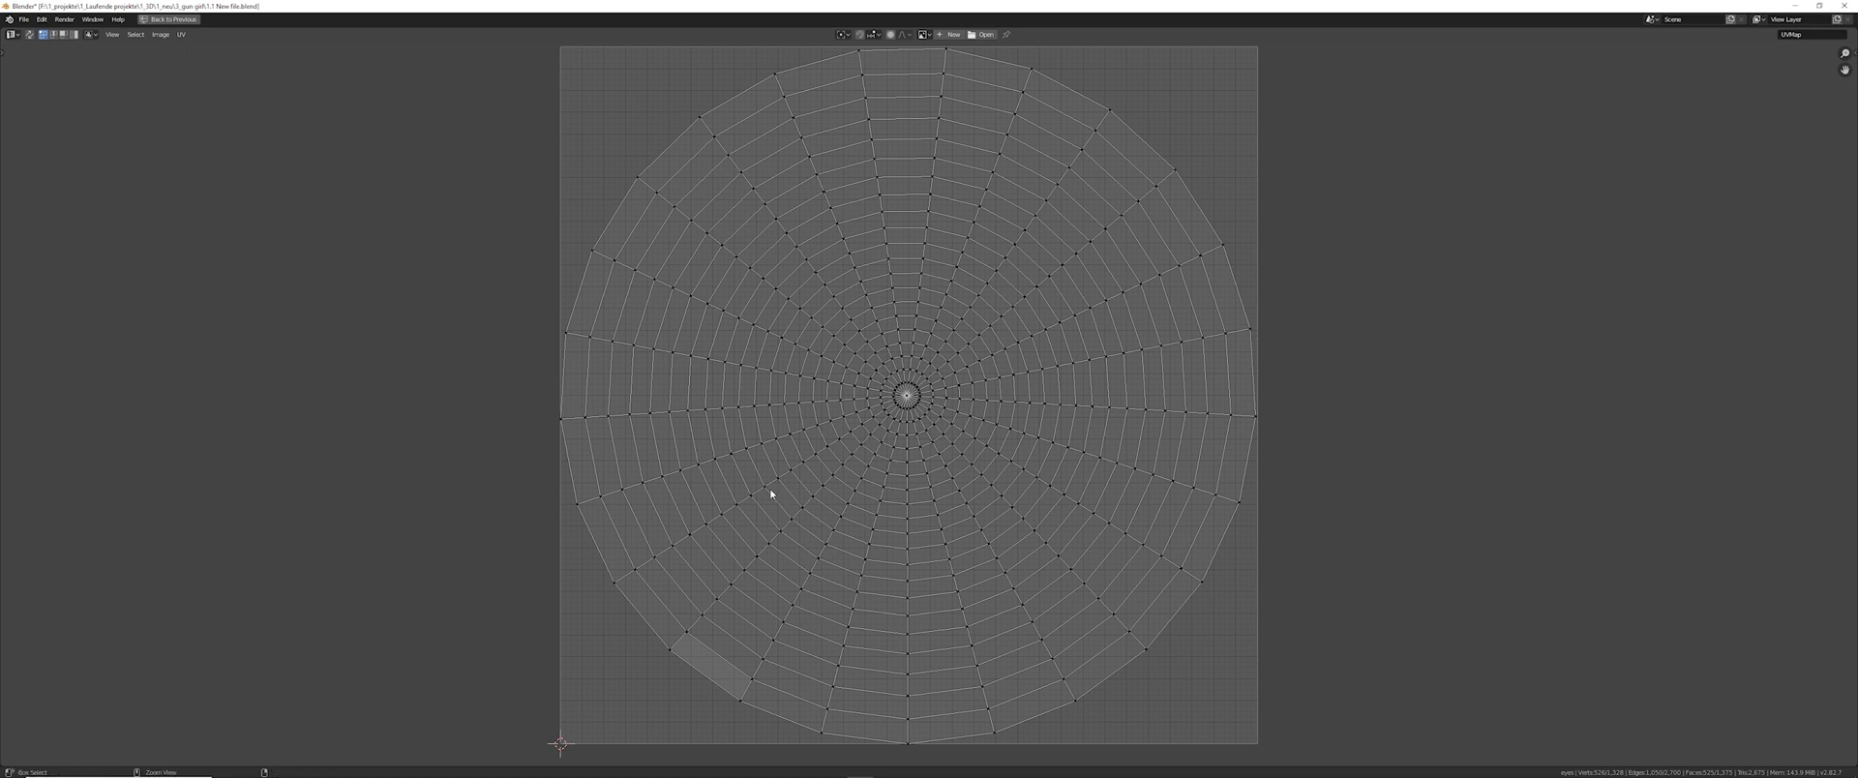
key(ctrl+space)
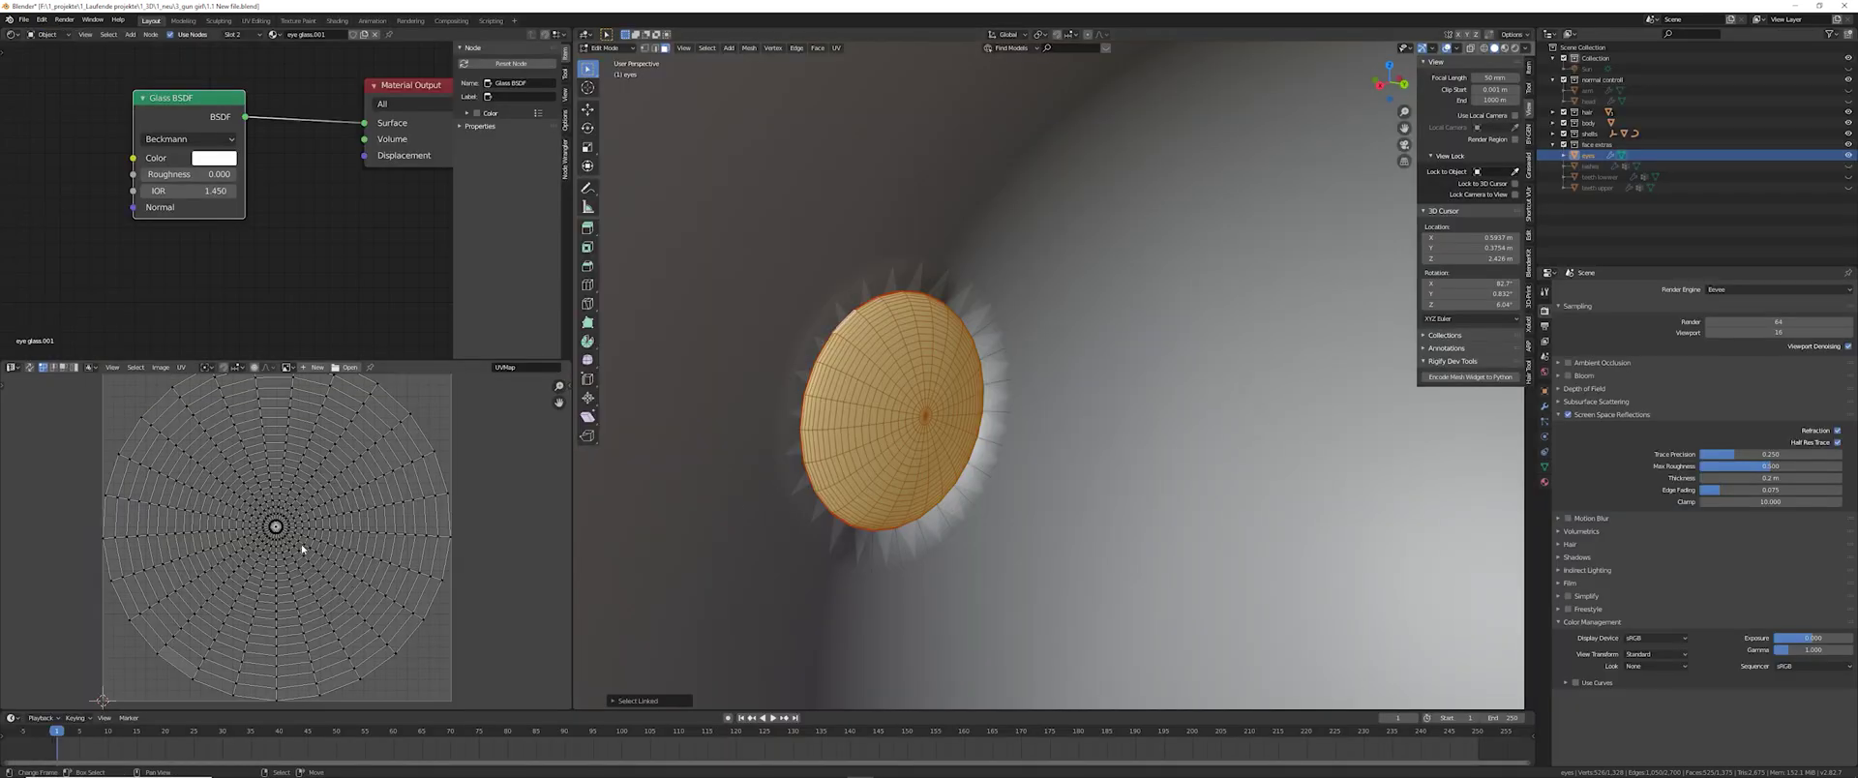
key(ctrl+space)
scroll(846, 447, up, 3)
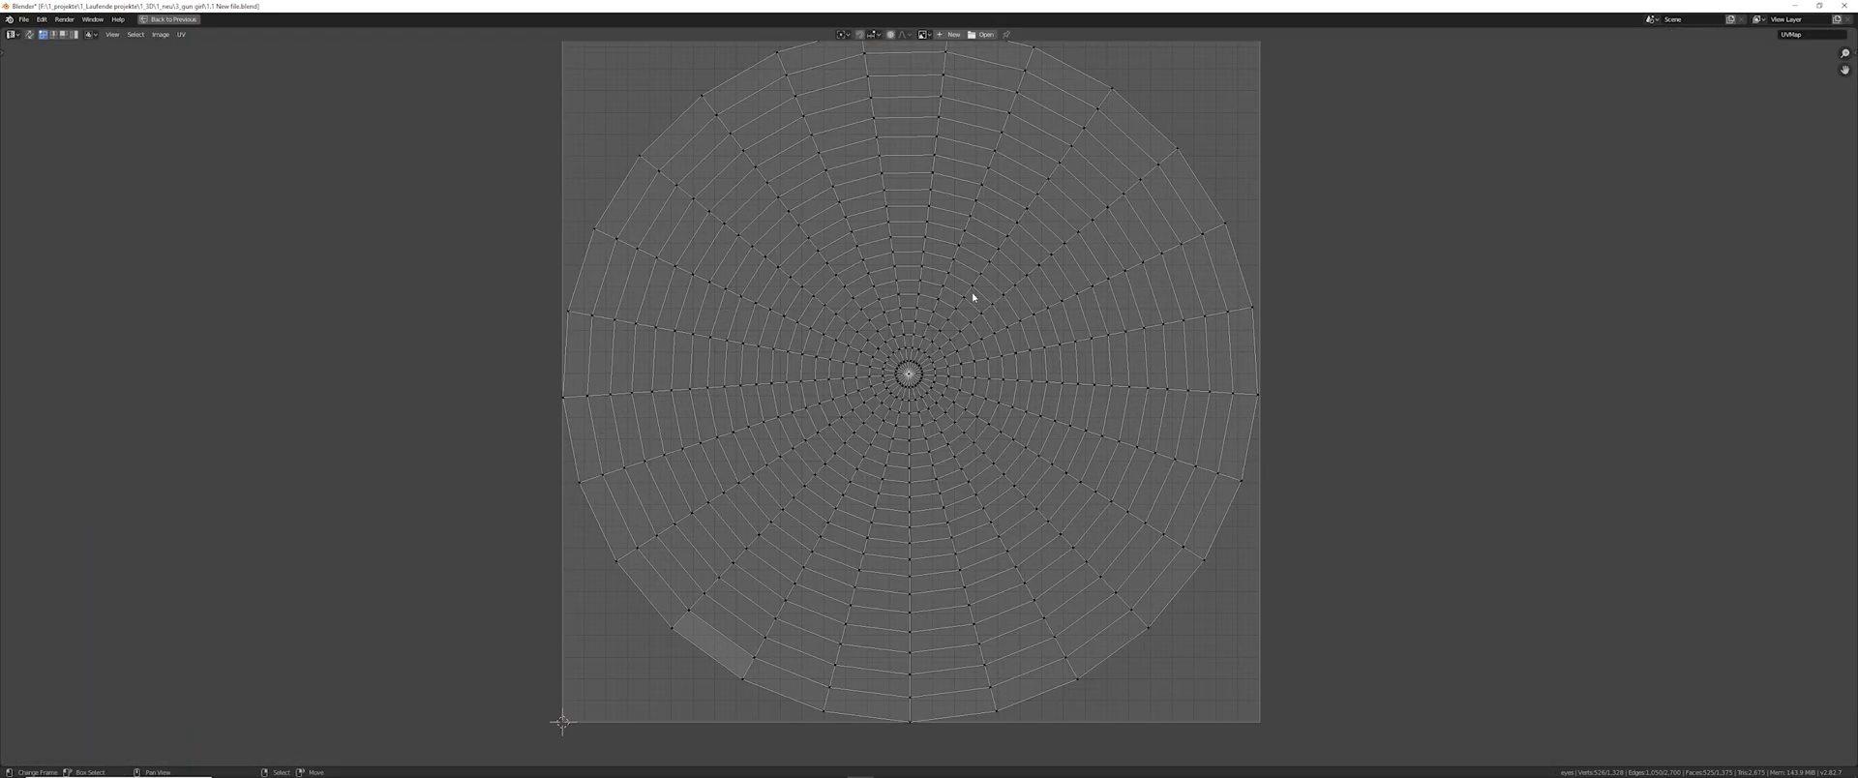
key(ctrl+space)
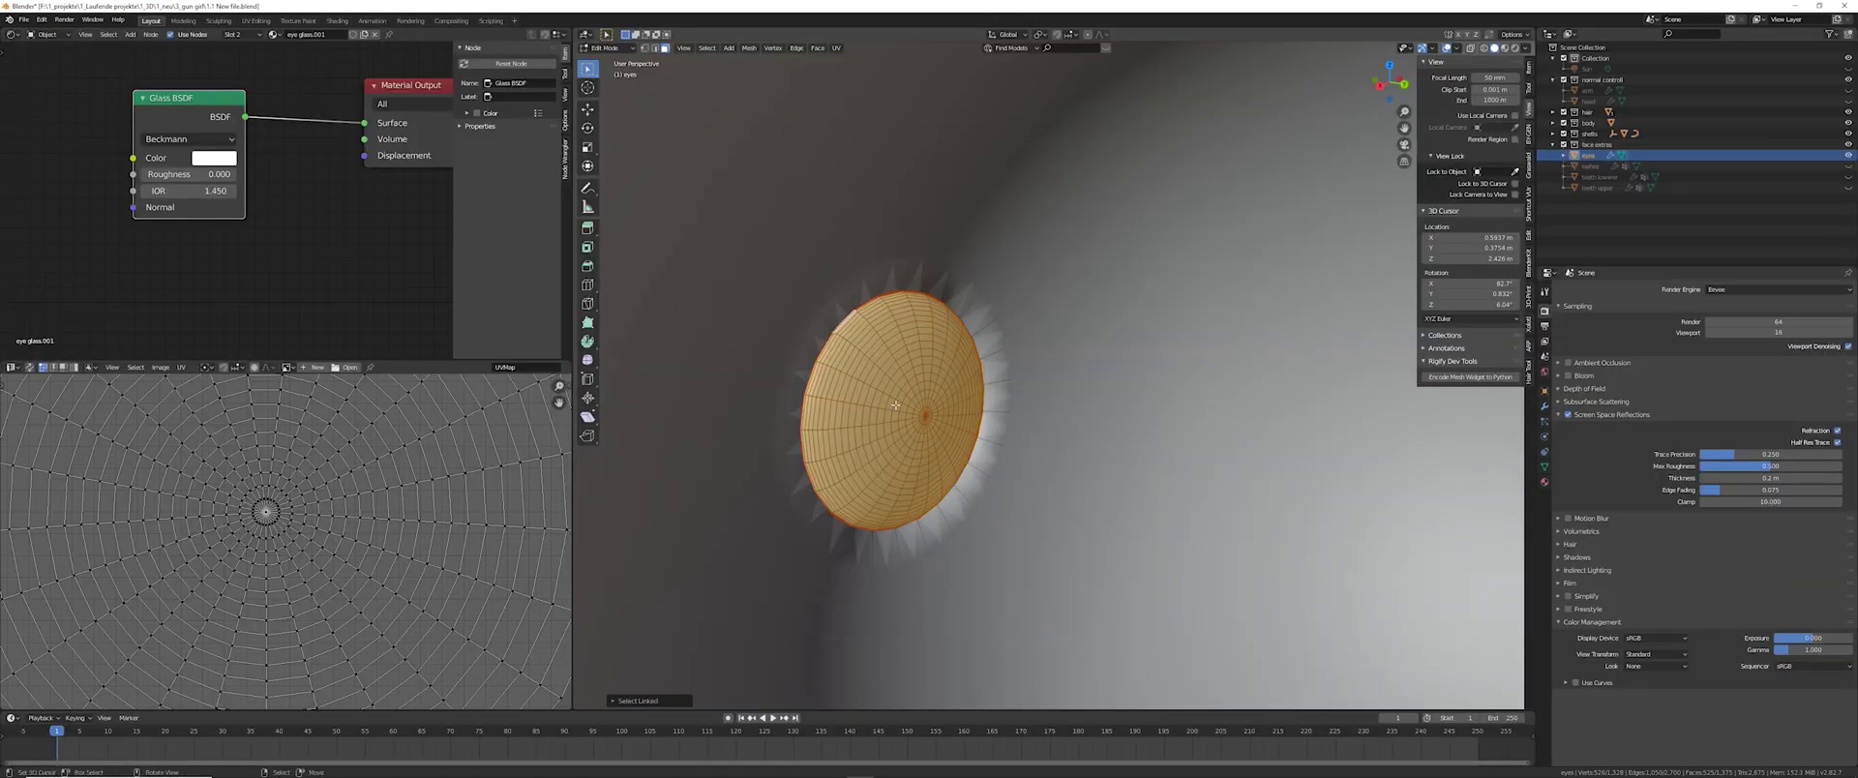
middle_drag(896, 405, 1050, 422)
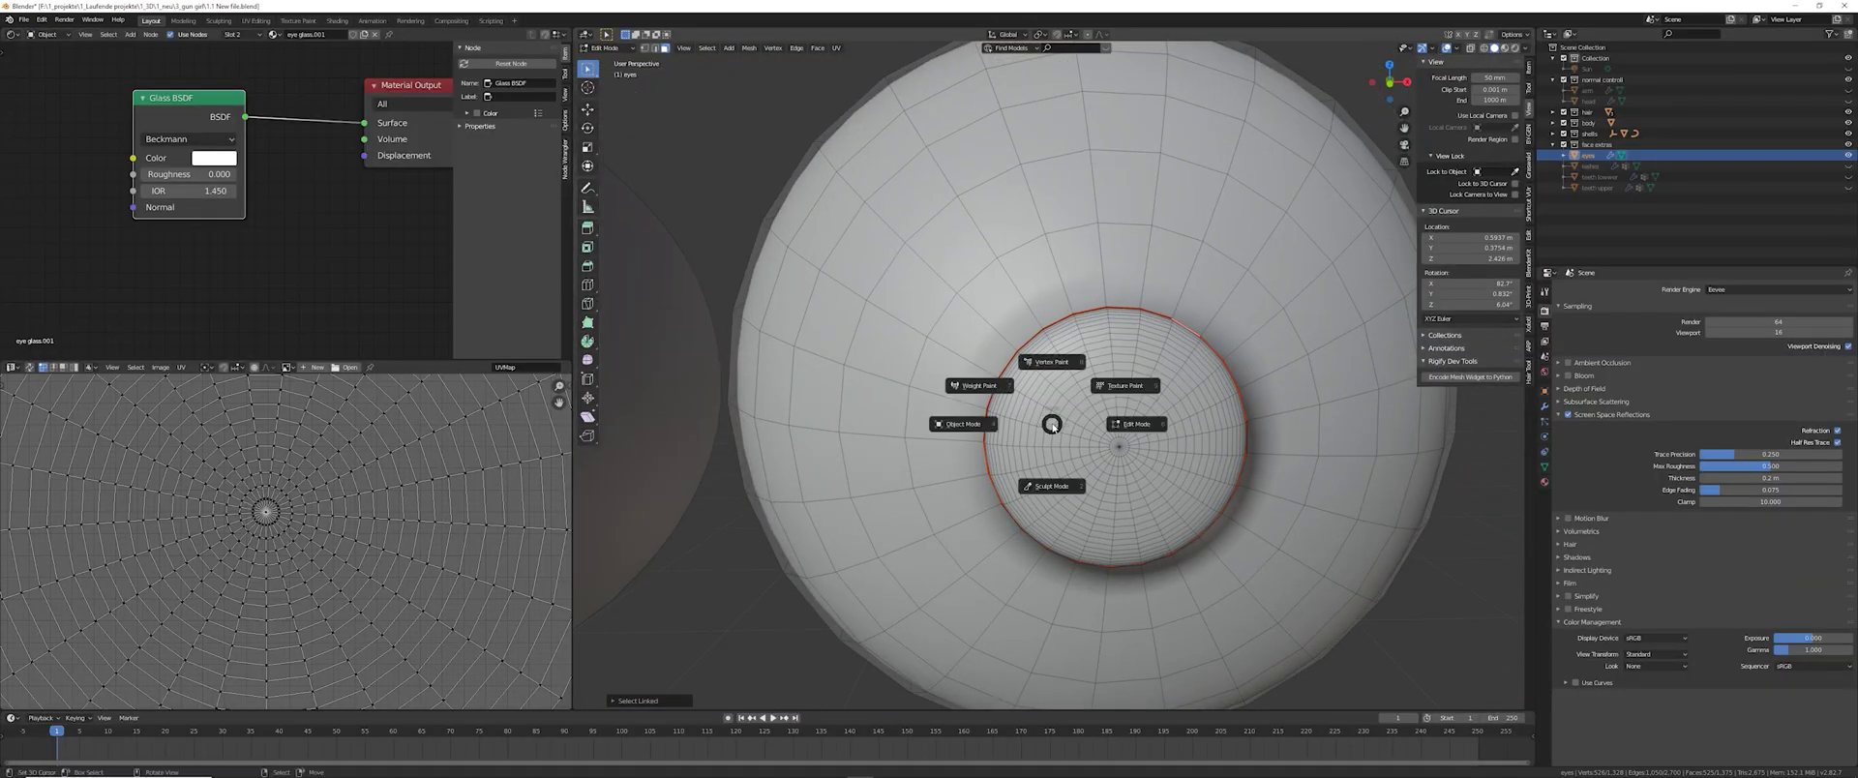
- Enter Vertex Paint briefly, then go back to Edit Mode and select the linked cornea mesh
click(1061, 363)
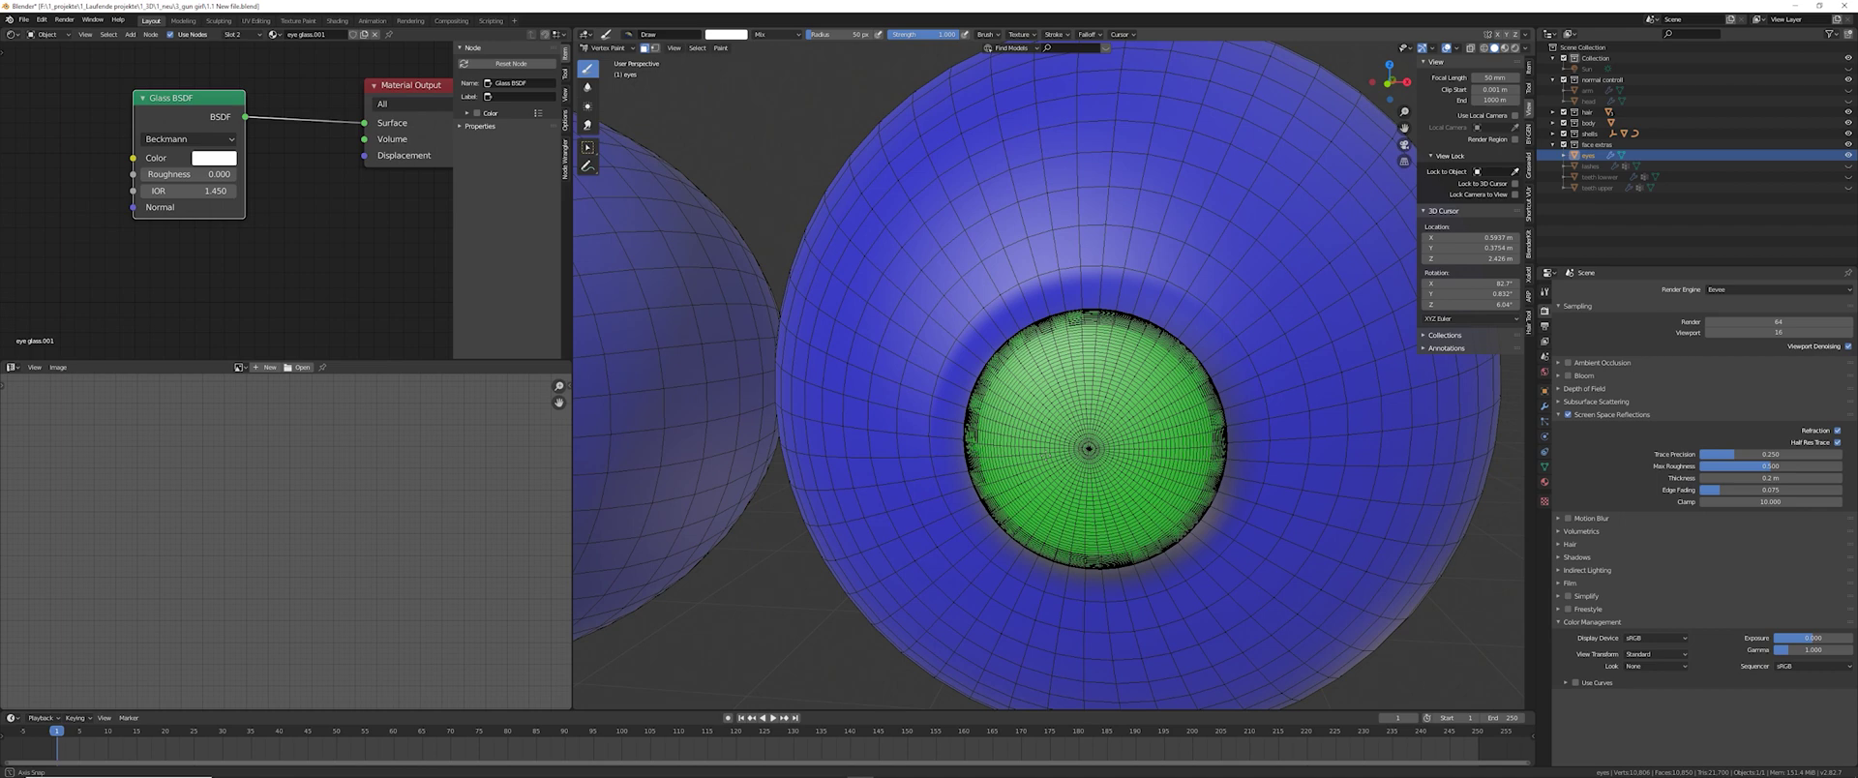
middle_drag(1064, 387, 890, 392)
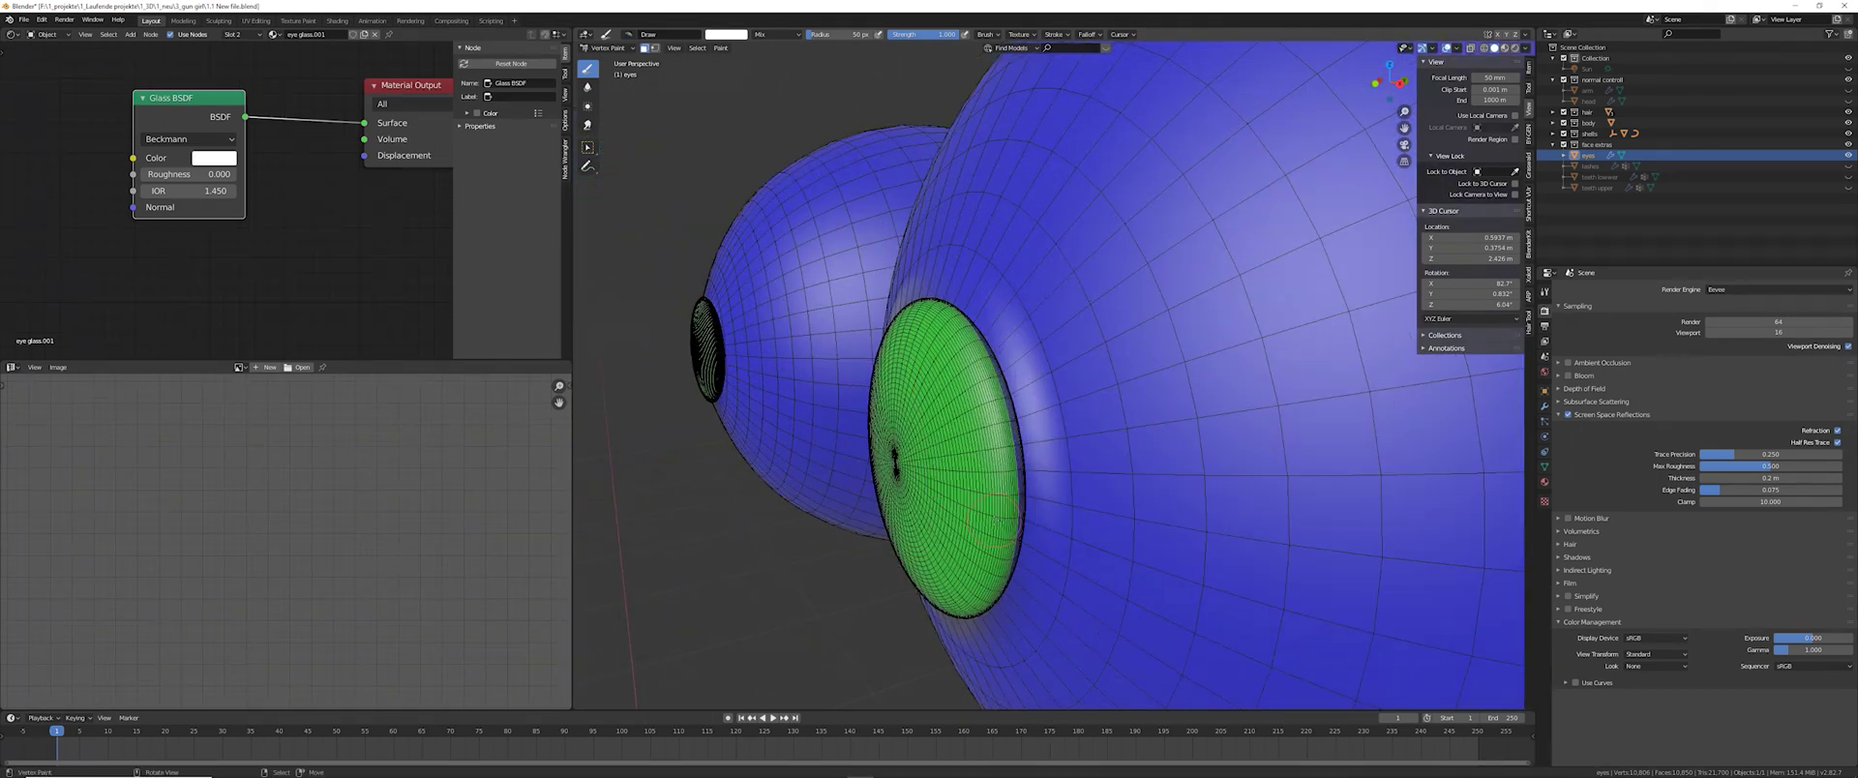
mouse_move(927, 443)
middle_down()
mouse_move(871, 426)
mouse_move(1057, 425)
mouse_move(1086, 349)
middle_up()
key(Tab)
middle_drag(1092, 490, 1009, 384)
key(l)
- Try filling the selected cornea with a new brush colour via Set Vertex Colors, then undo it
key(ctrl+Tab)
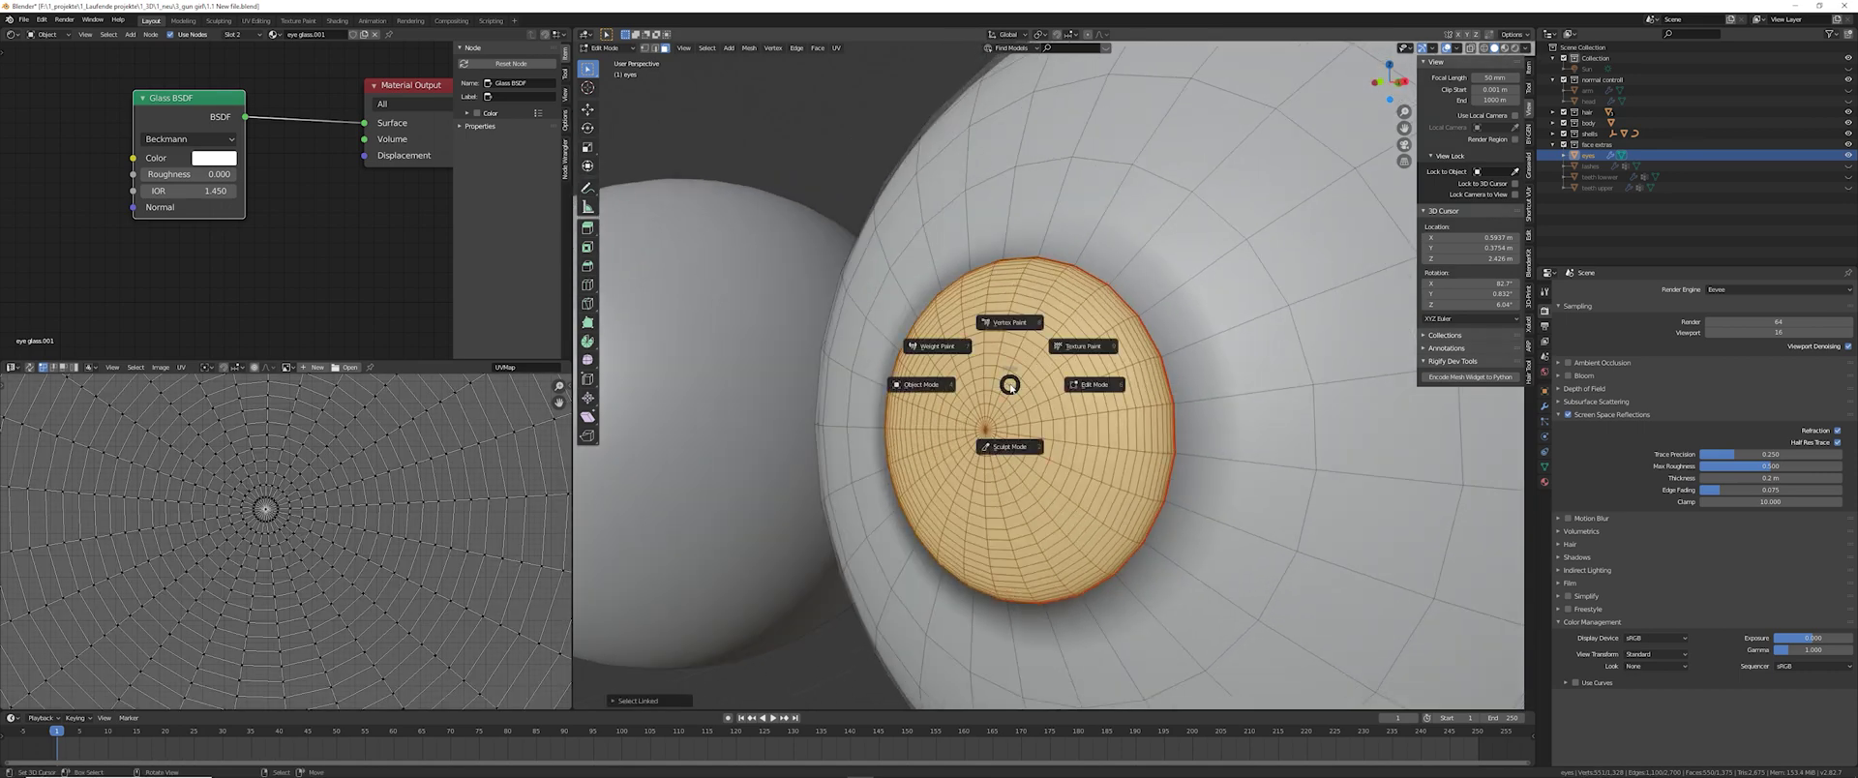
click(1009, 329)
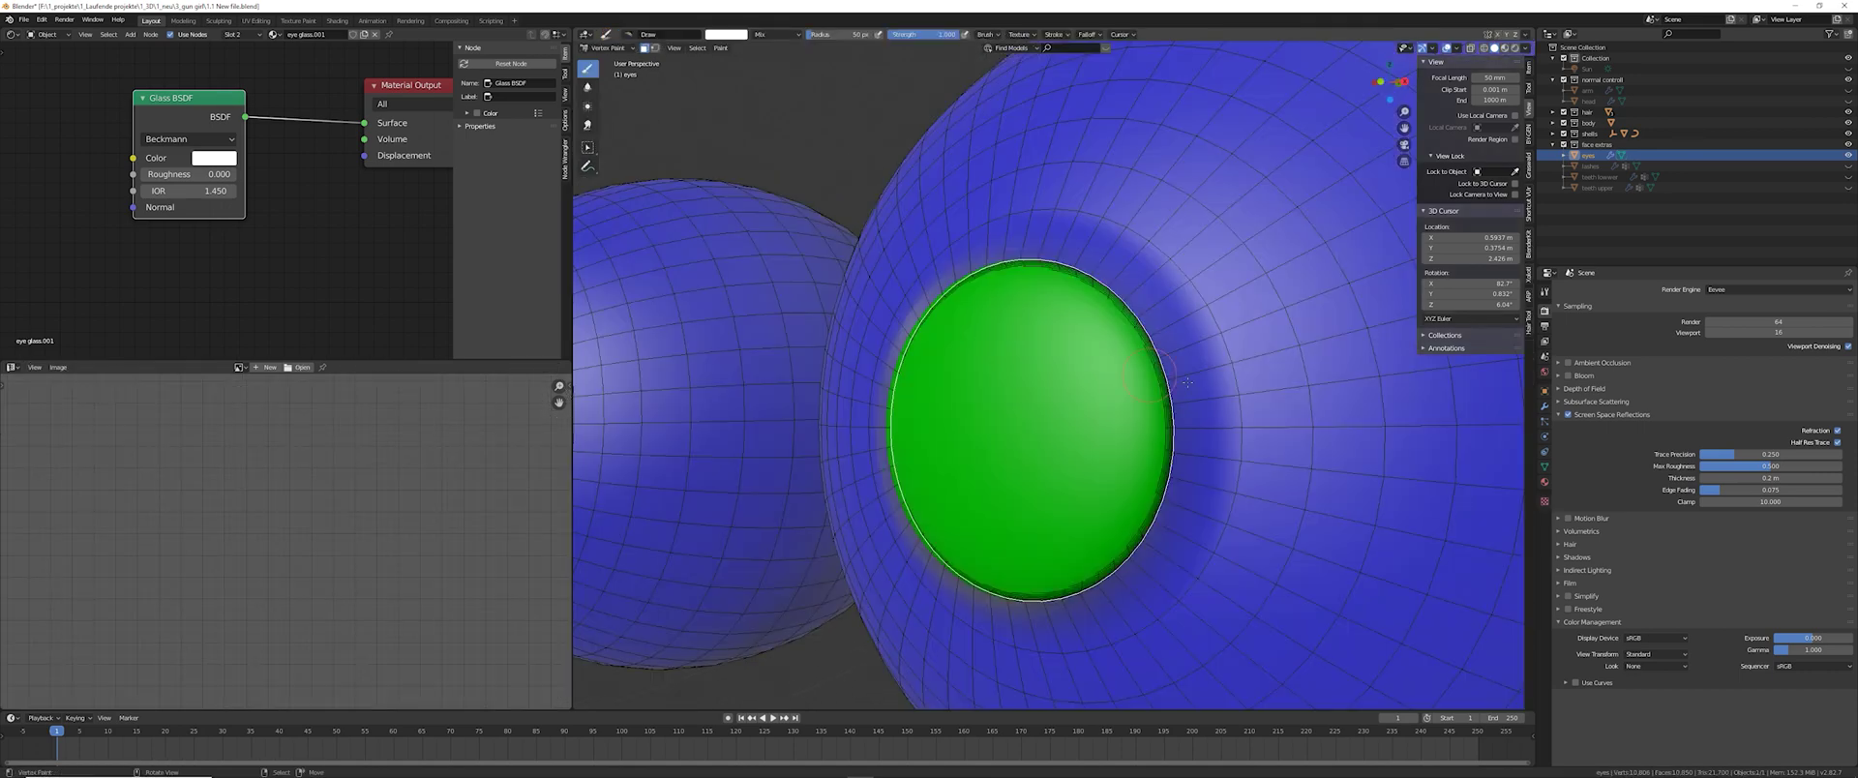
click(1545, 293)
click(1622, 546)
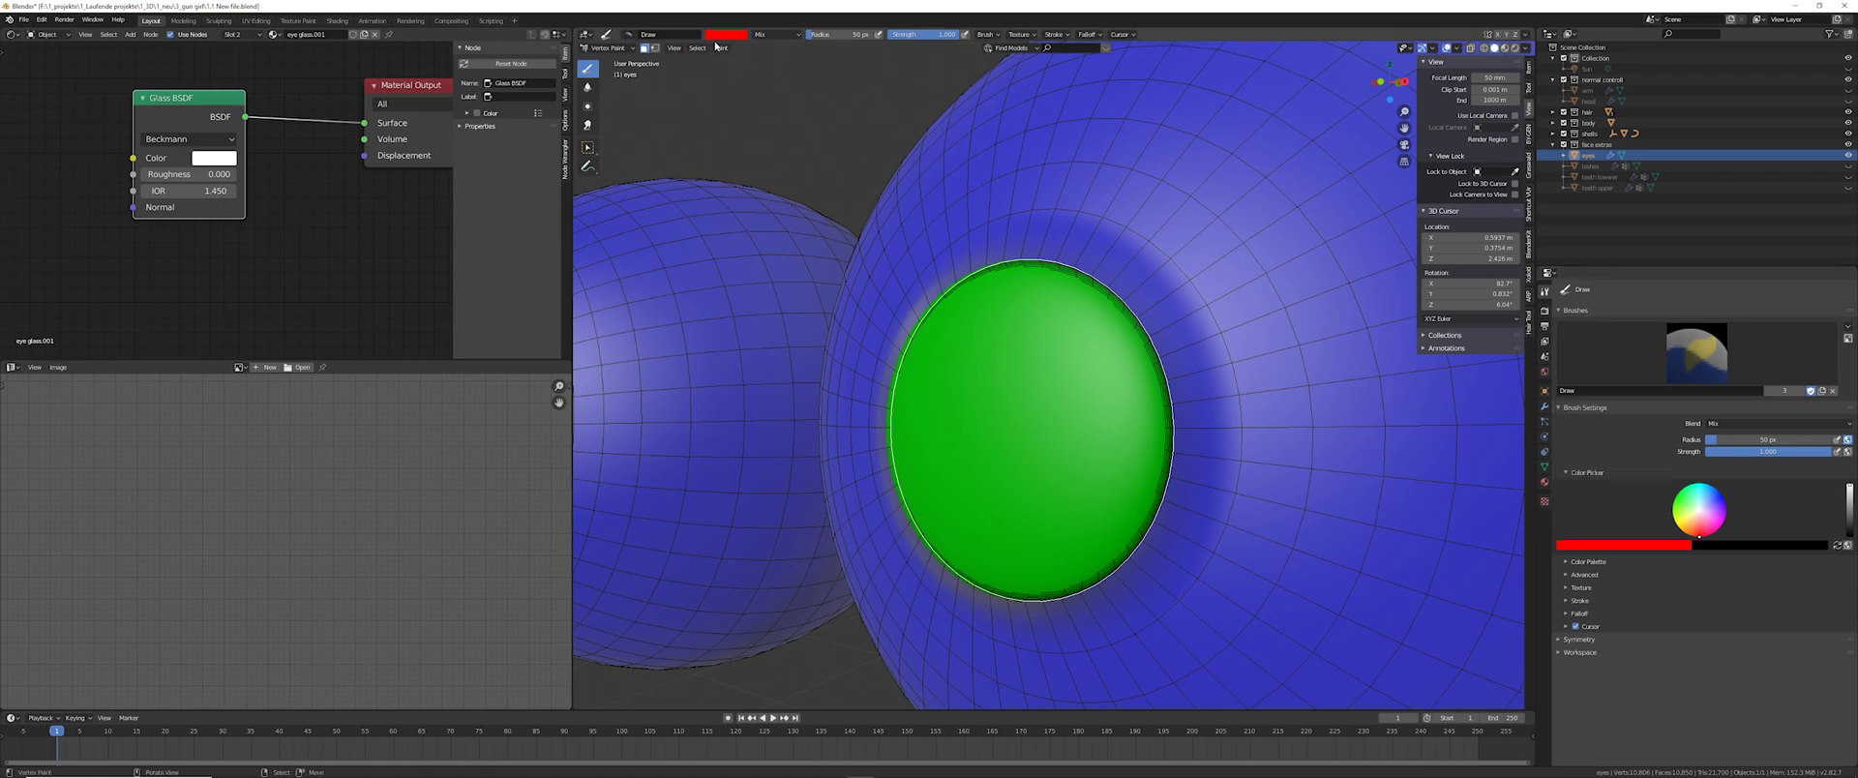
click(719, 49)
click(749, 59)
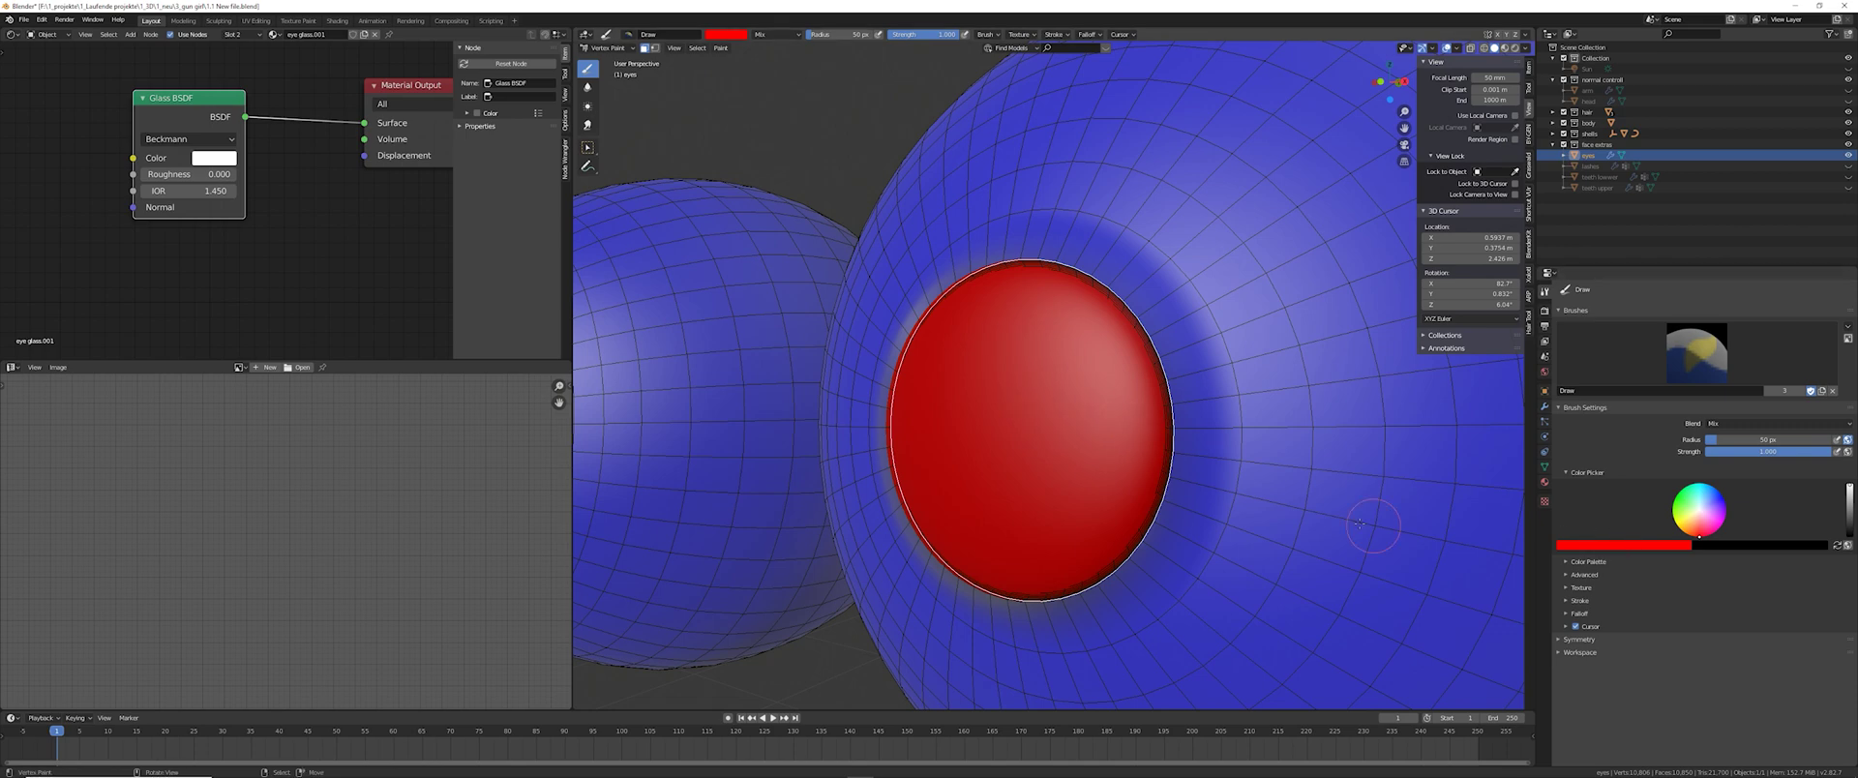
key(ctrl+z)
- Back in Edit Mode, select the whole linked eye mesh and switch it to Vertex Paint
mouse_move(1102, 478)
middle_down()
mouse_move(1001, 495)
mouse_move(825, 379)
mouse_move(851, 416)
mouse_move(929, 418)
middle_up()
key(ctrl+Tab)
click(927, 420)
key(l)
key(ctrl+Tab)
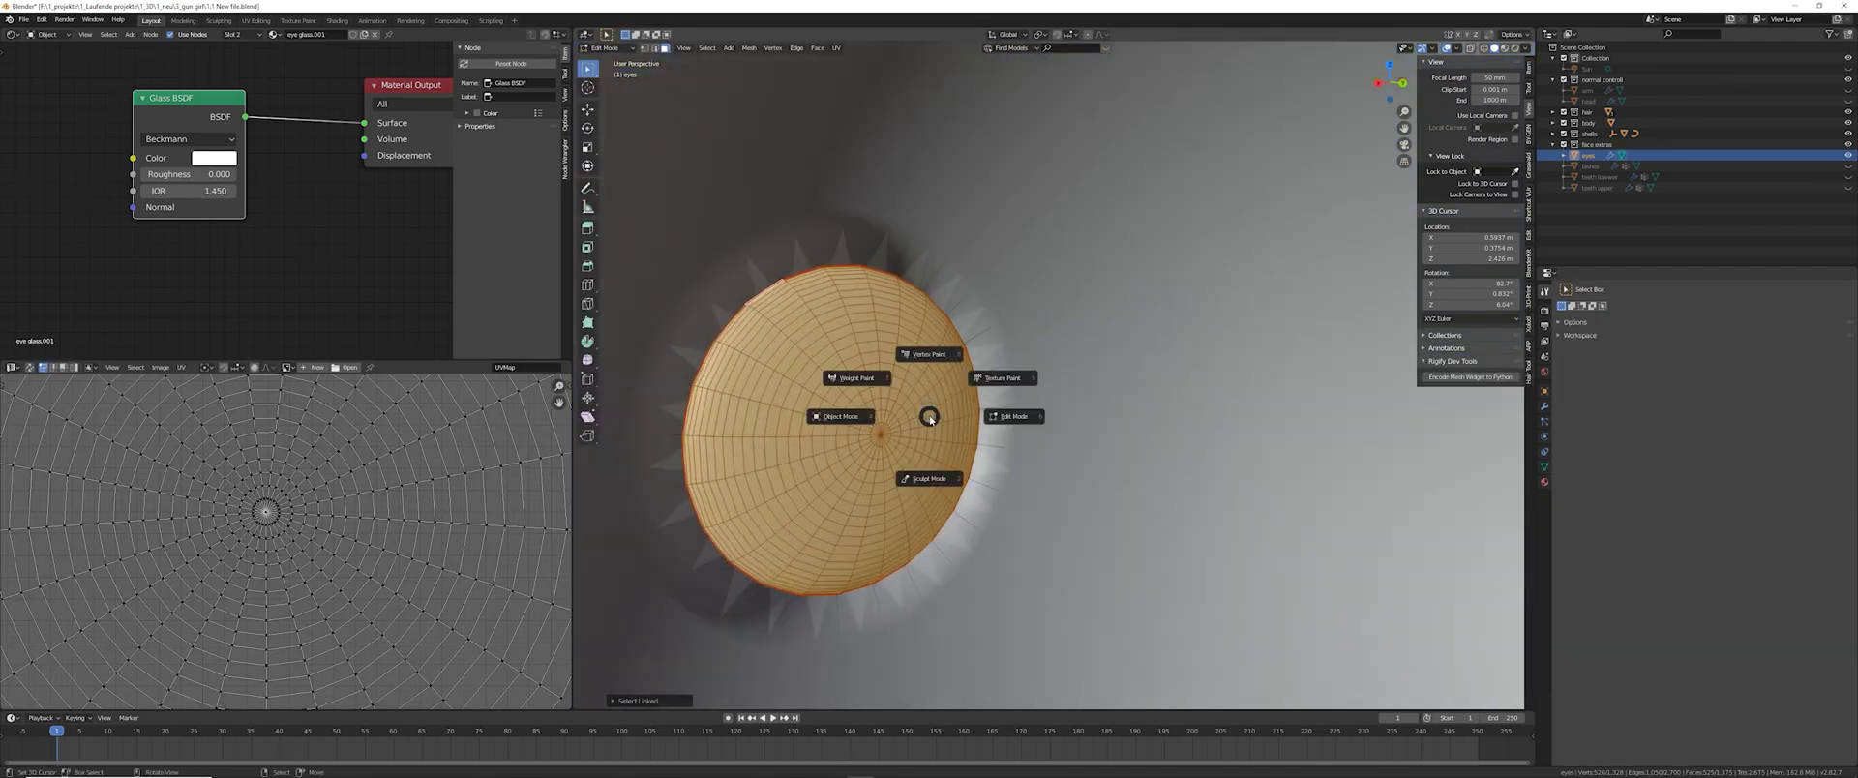
click(927, 362)
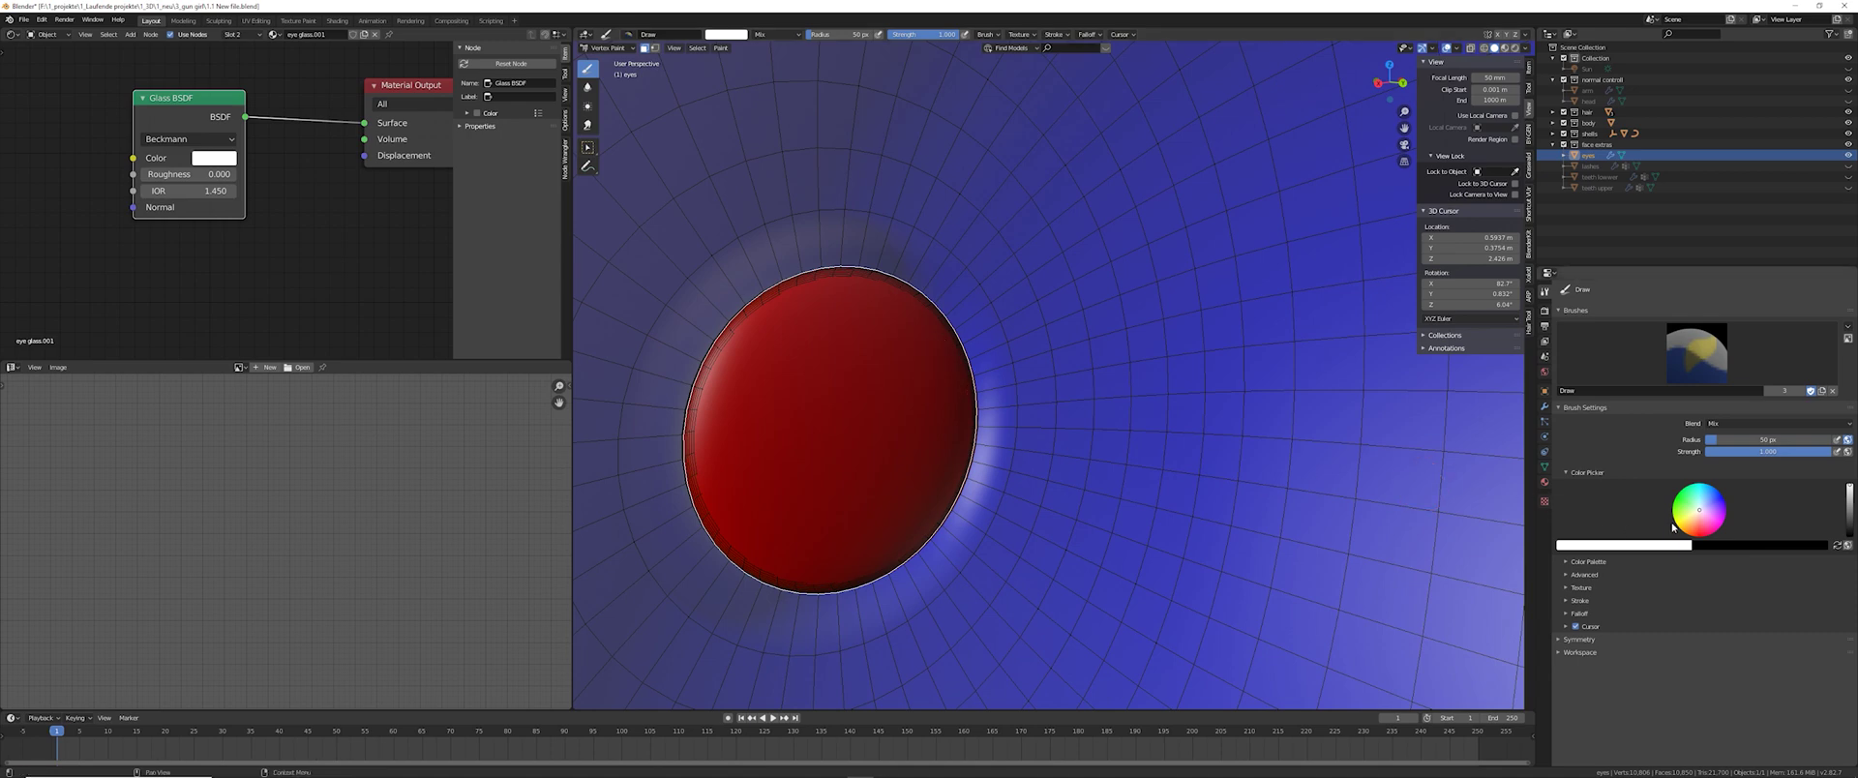
- Set the brush colour to red and fill the iris area with Paint > Set Vertex Colors
click(1648, 545)
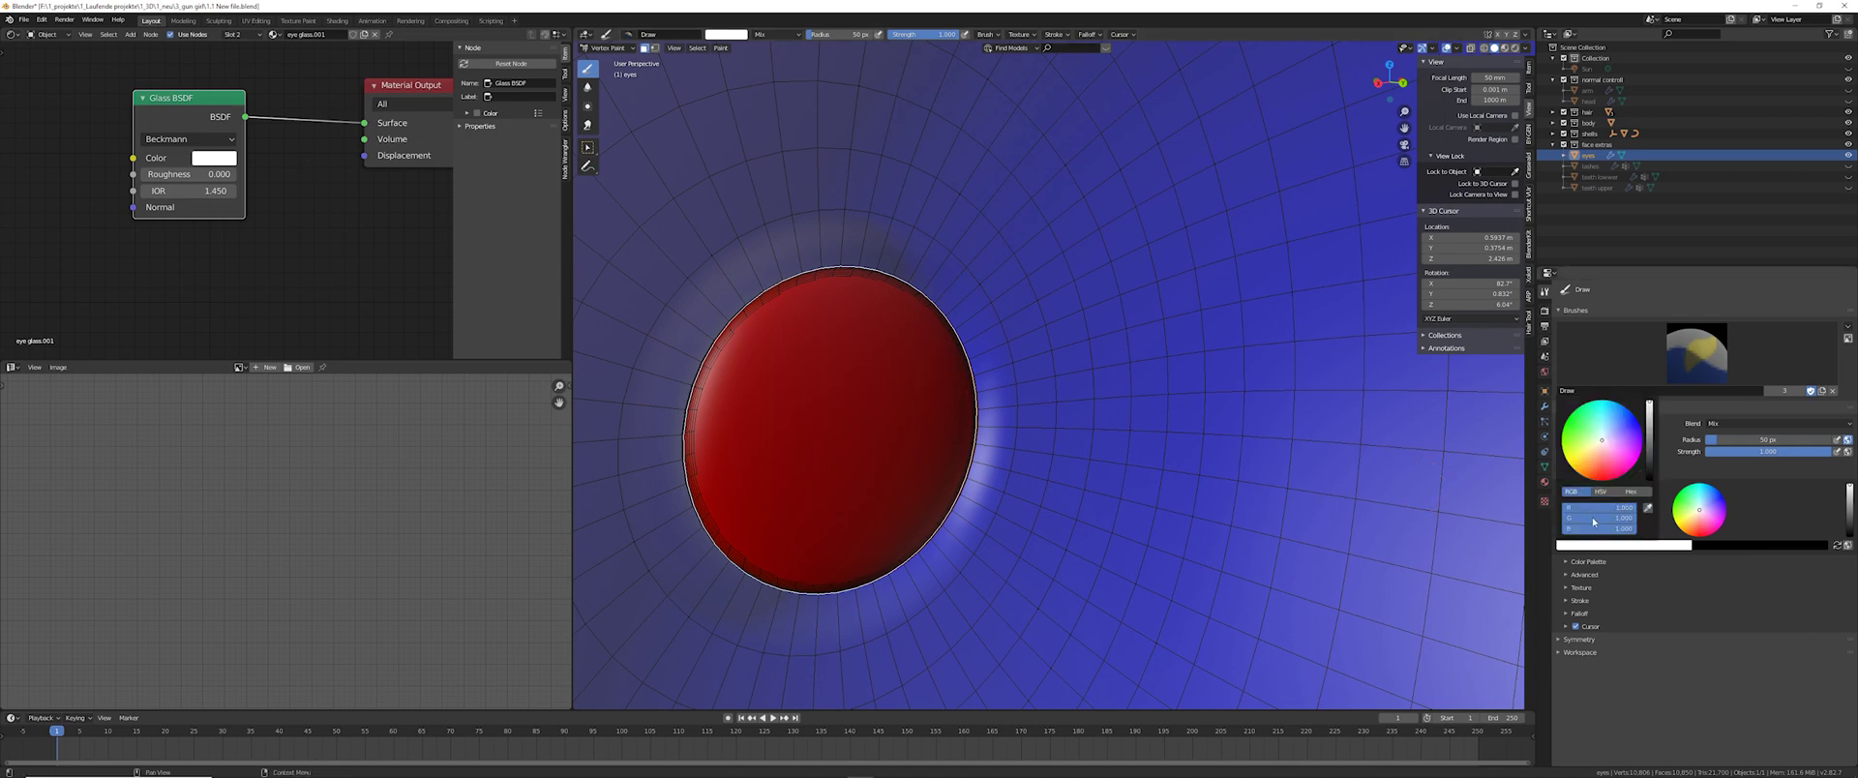
middle_drag(1145, 558, 1127, 546)
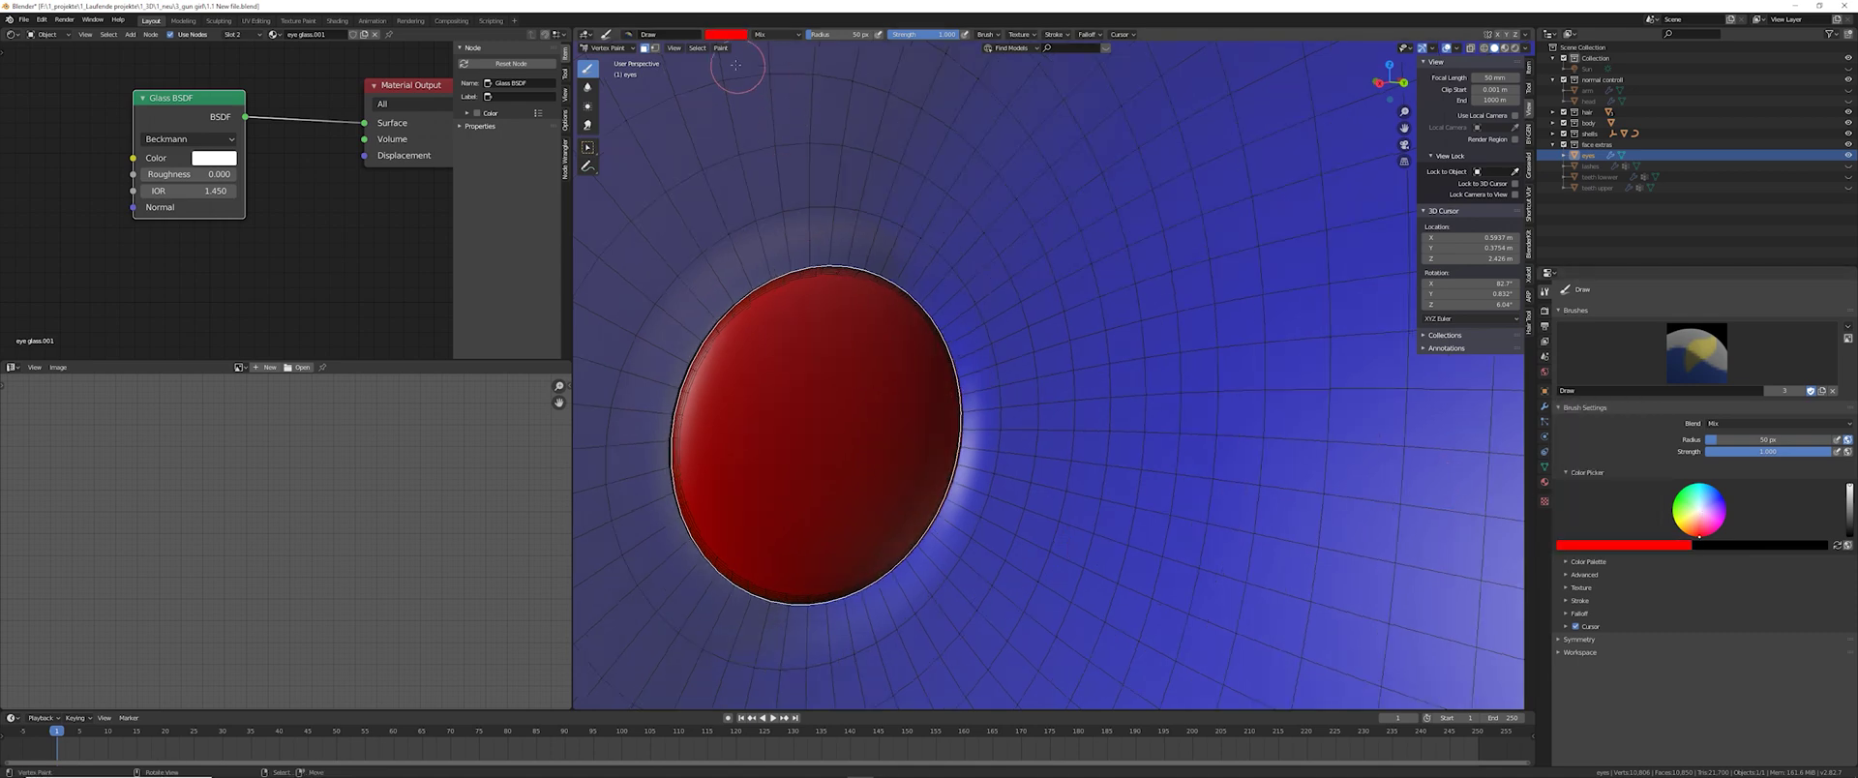
click(721, 47)
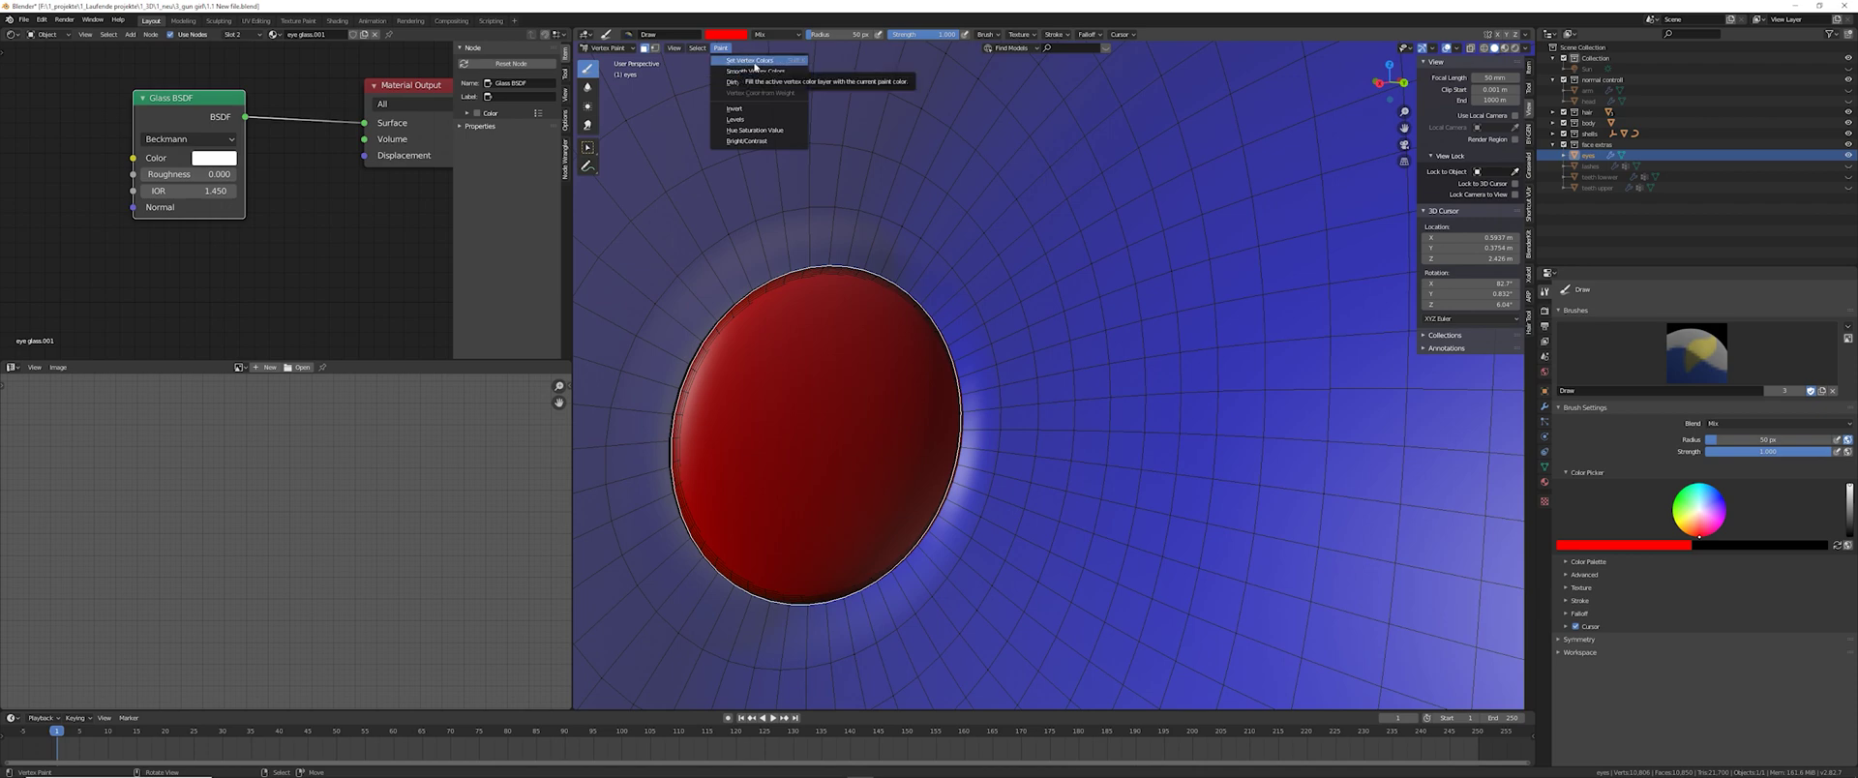
click(755, 60)
middle_drag(774, 116, 885, 249)
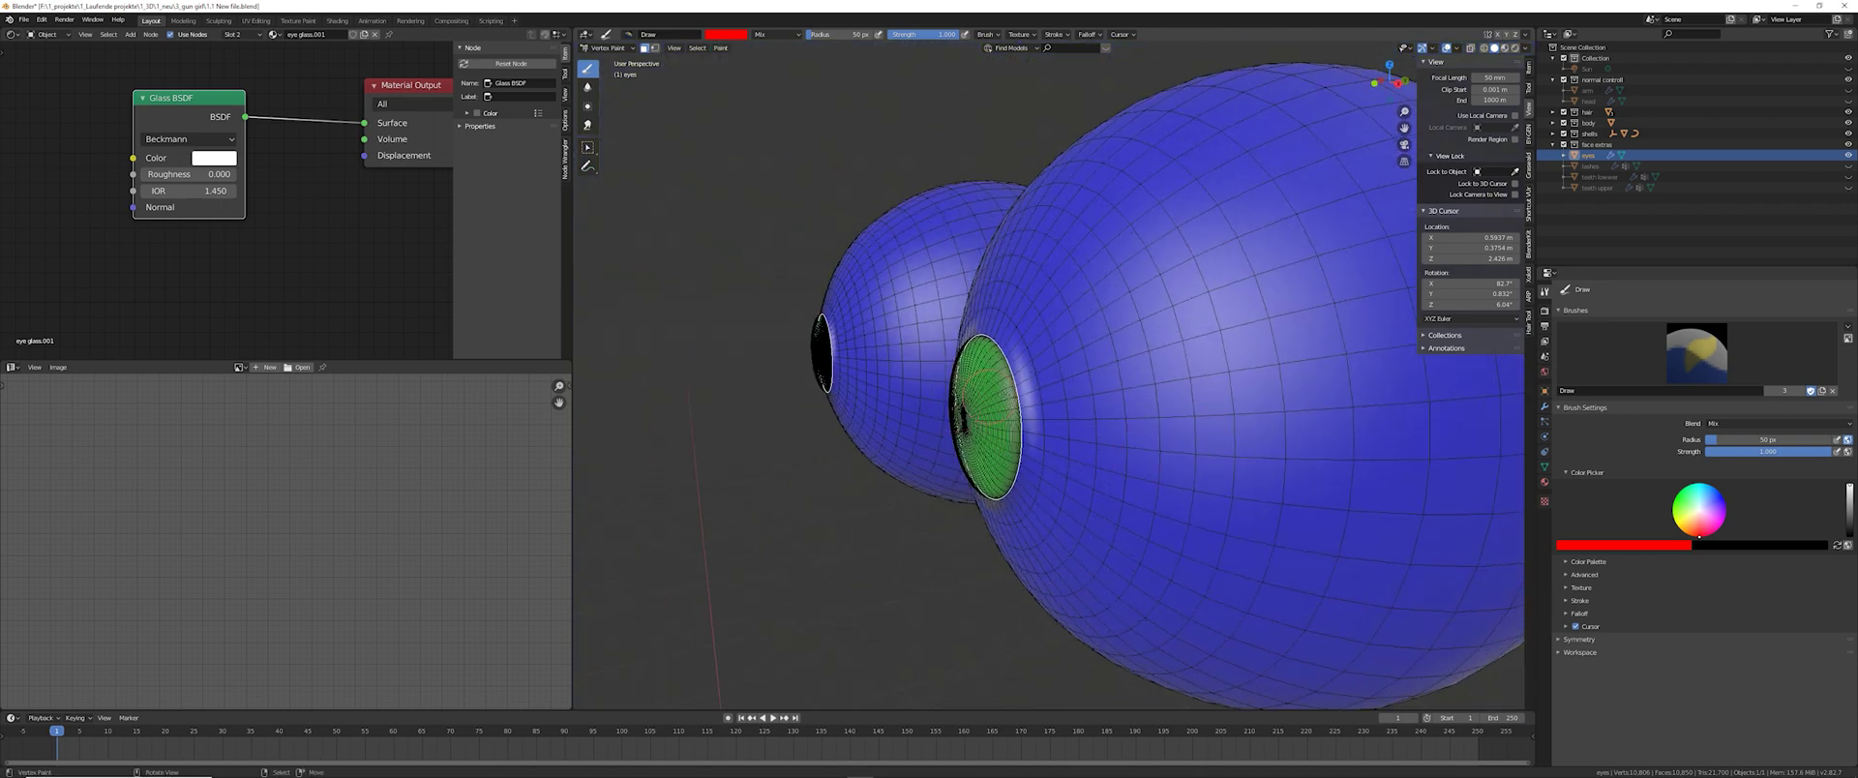
middle_drag(1099, 280, 1165, 431)
- Return to Object Mode, select the base eye material, and maximize the Shader Editor on the lines group
key(ctrl+Tab)
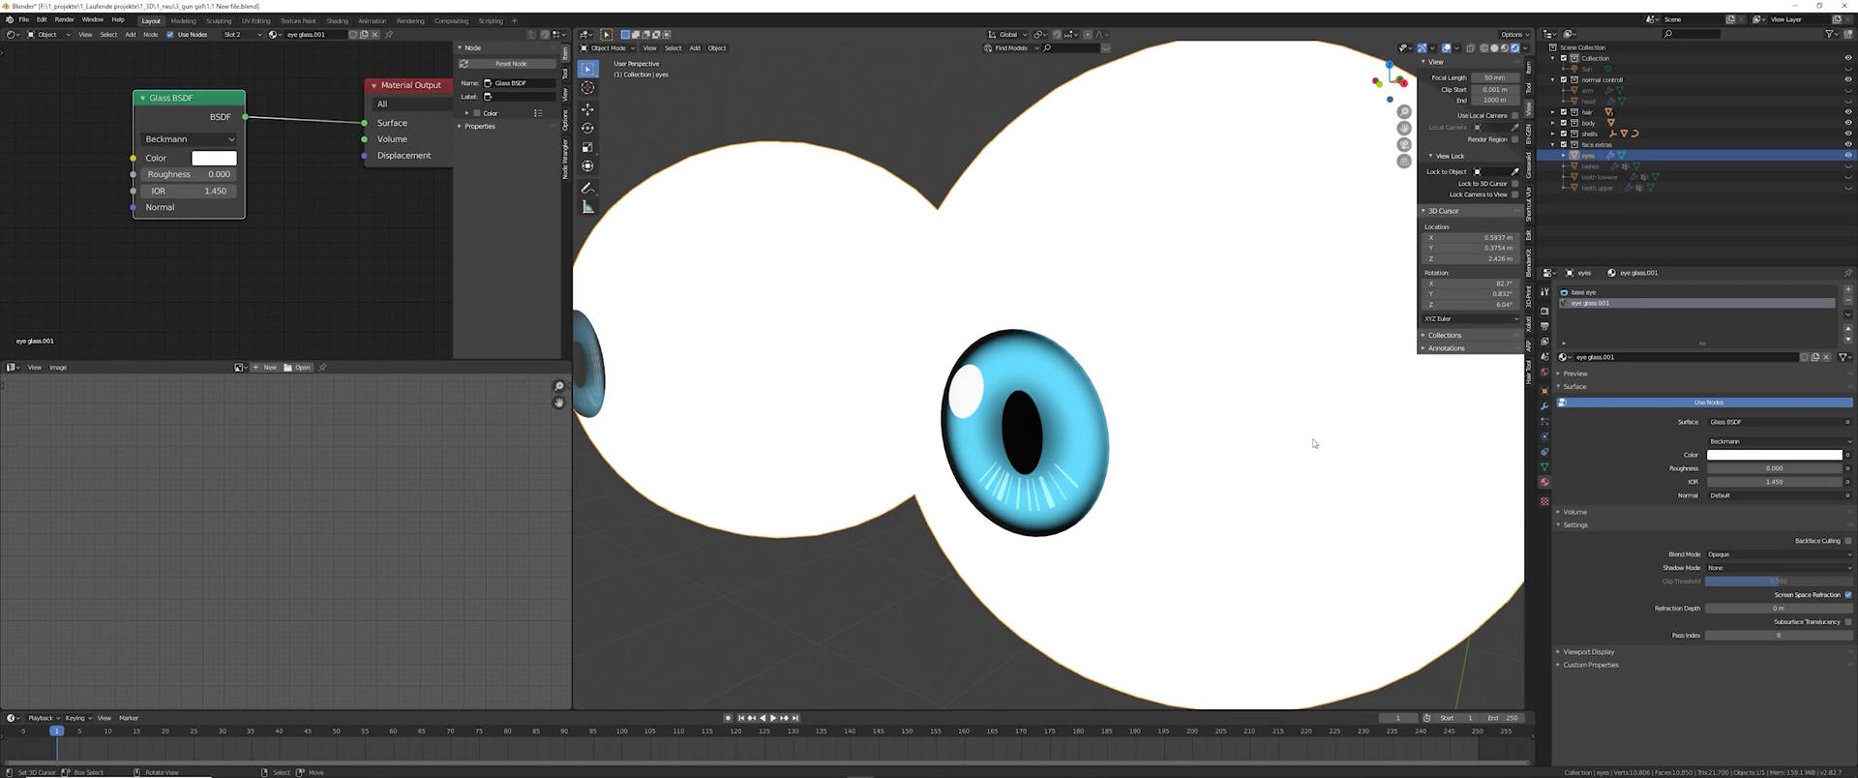
click(1577, 292)
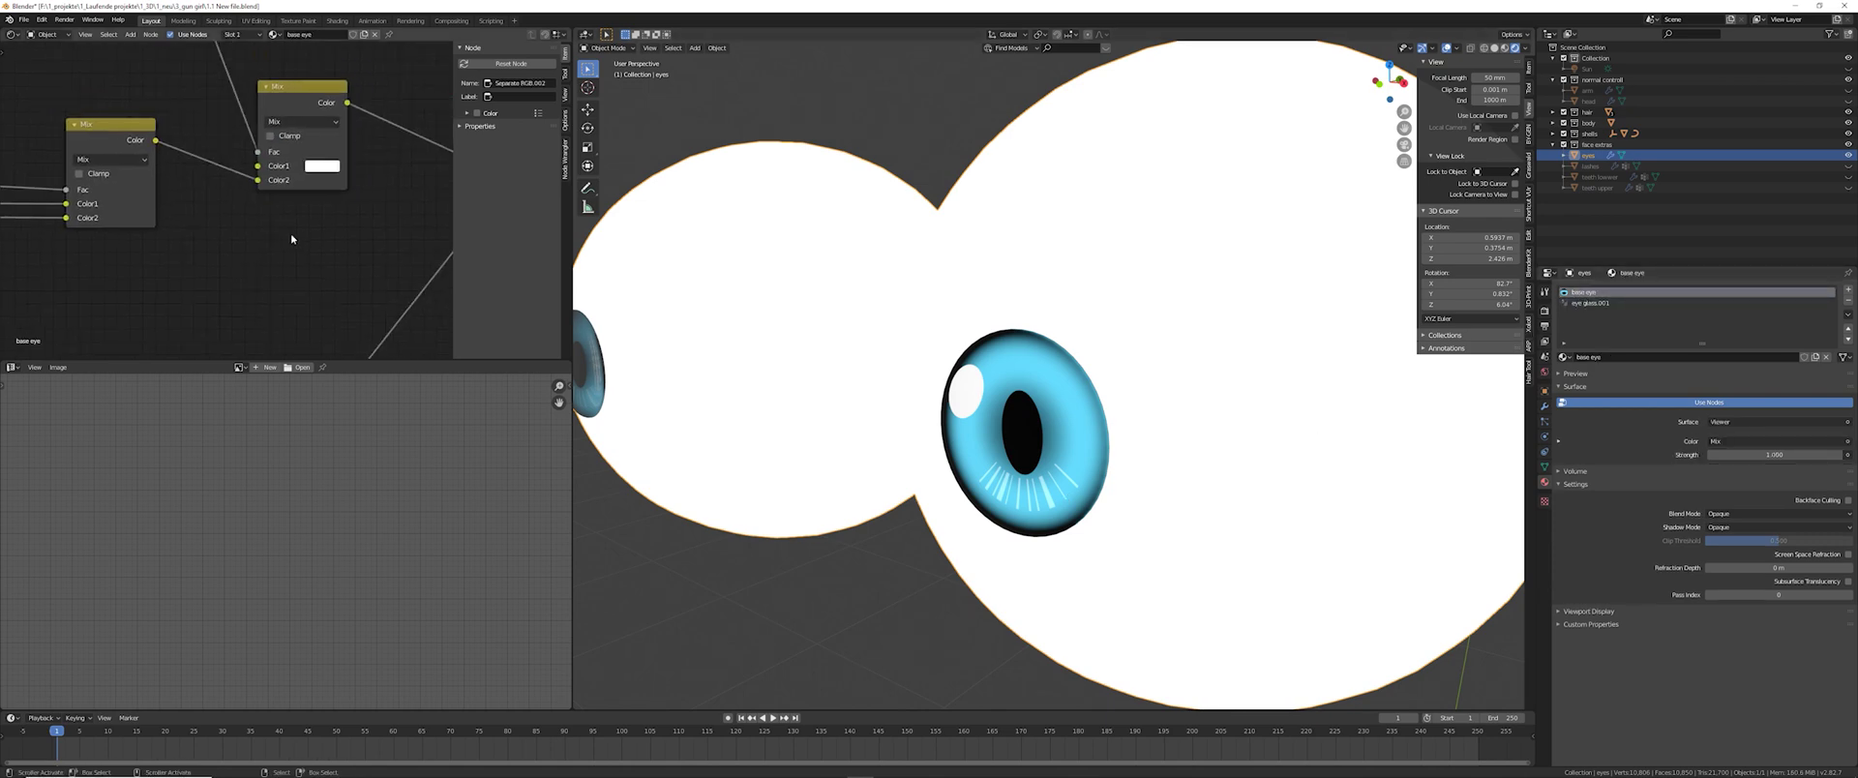
key(ctrl+space)
scroll(637, 349, down, 3)
scroll(638, 349, down, 5)
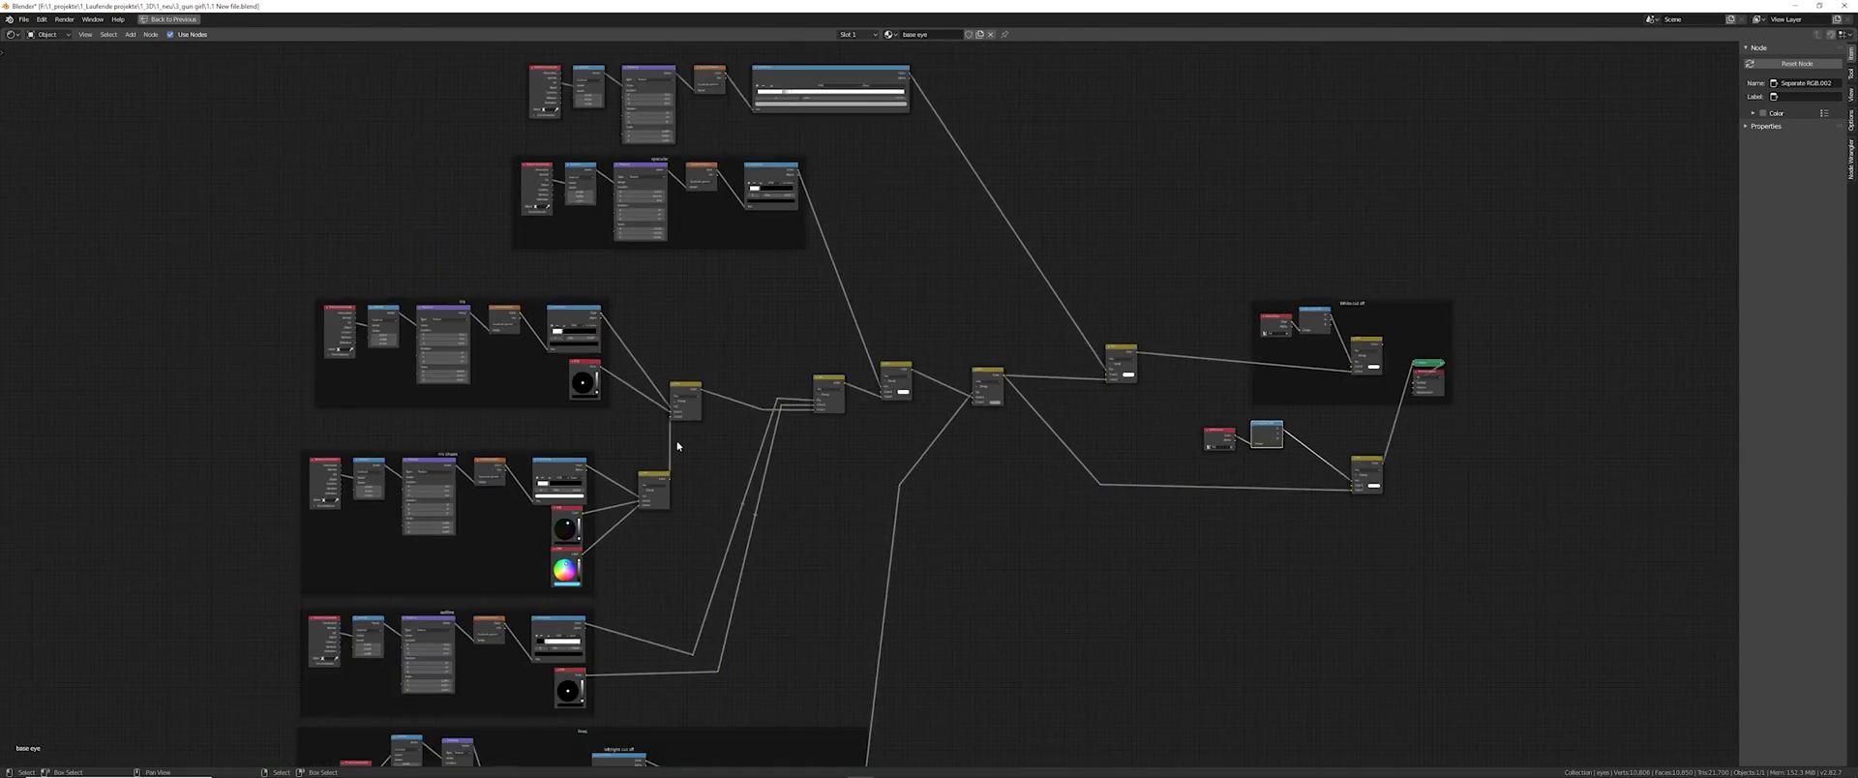
middle_drag(762, 292, 774, 215)
scroll(827, 298, up, 5)
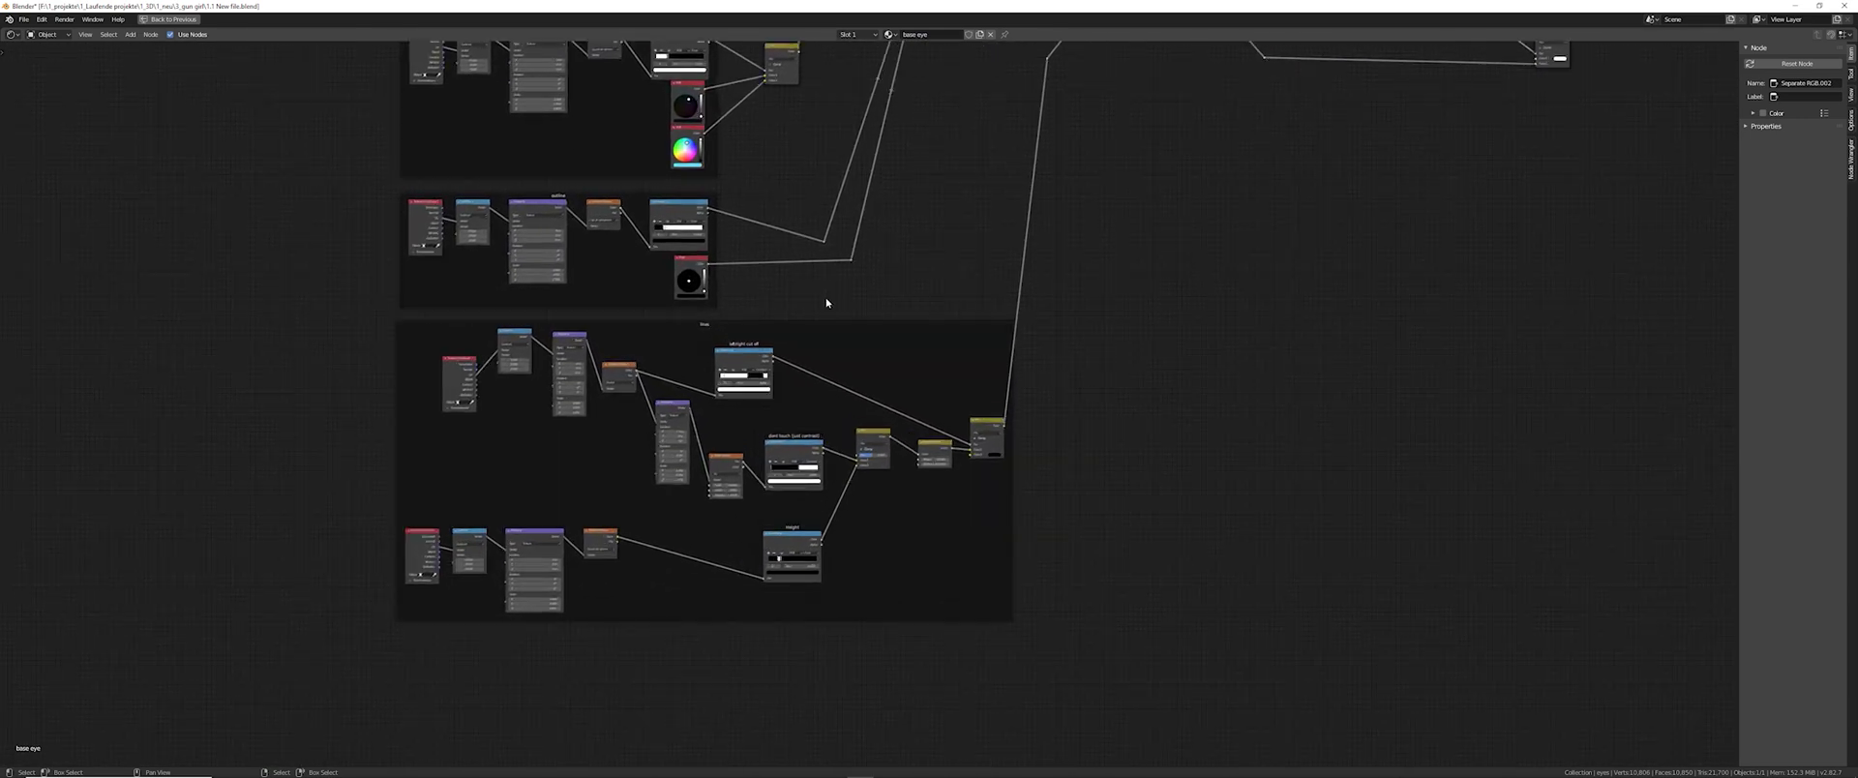
middle_drag(696, 416, 906, 391)
- Pan through the outline, iris shade, iris, specular, Mix chain and White cut off node groups
scroll(896, 397, up, 1)
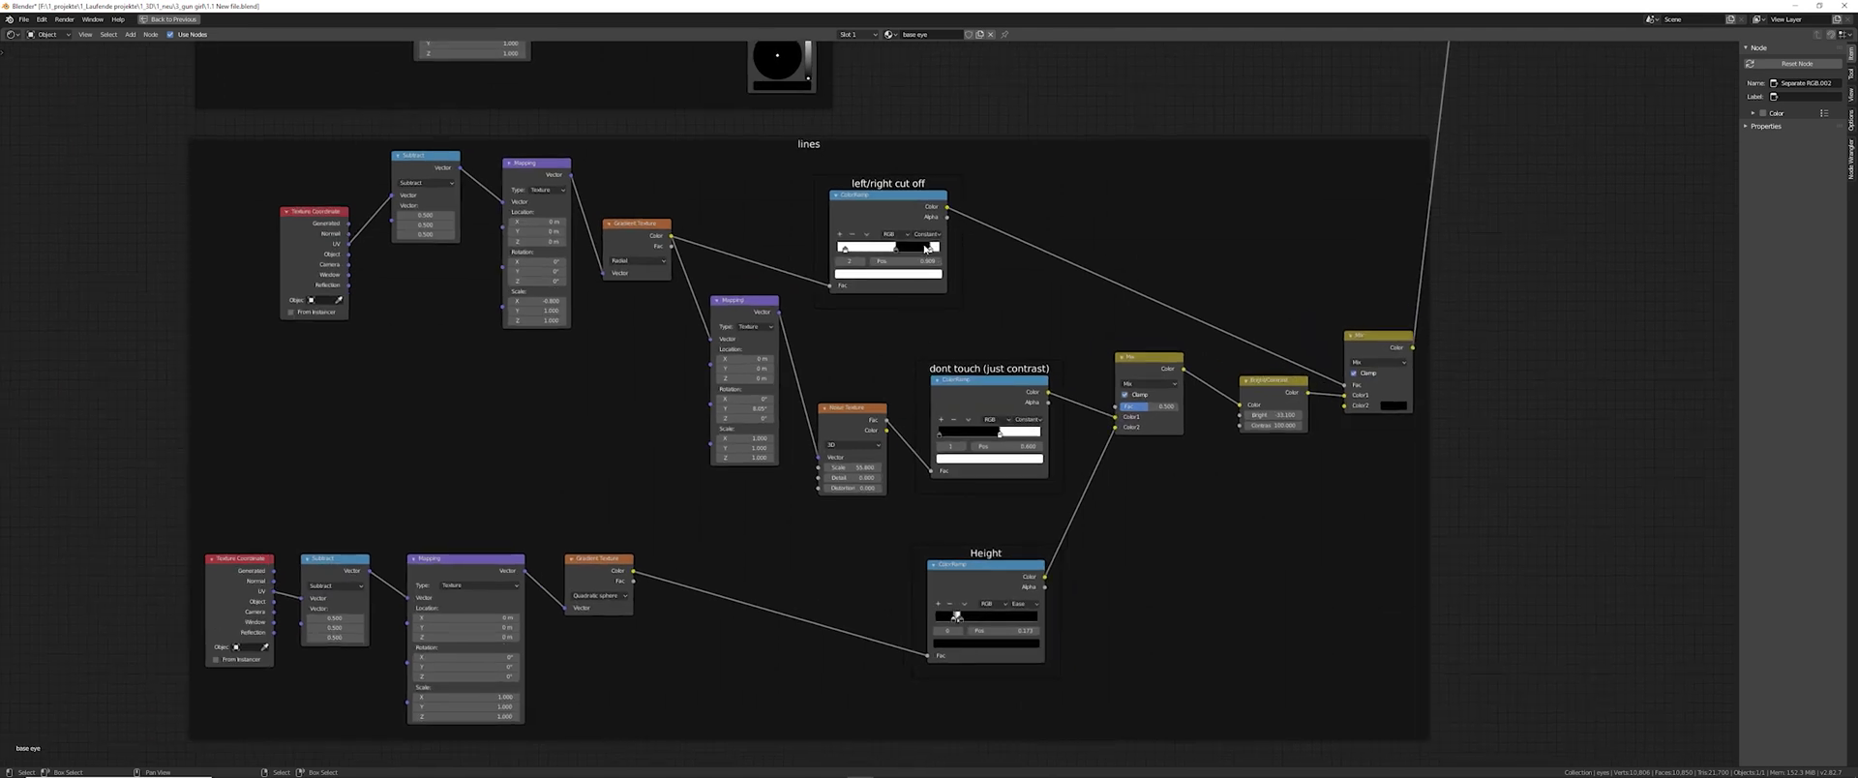
middle_drag(926, 249, 926, 298)
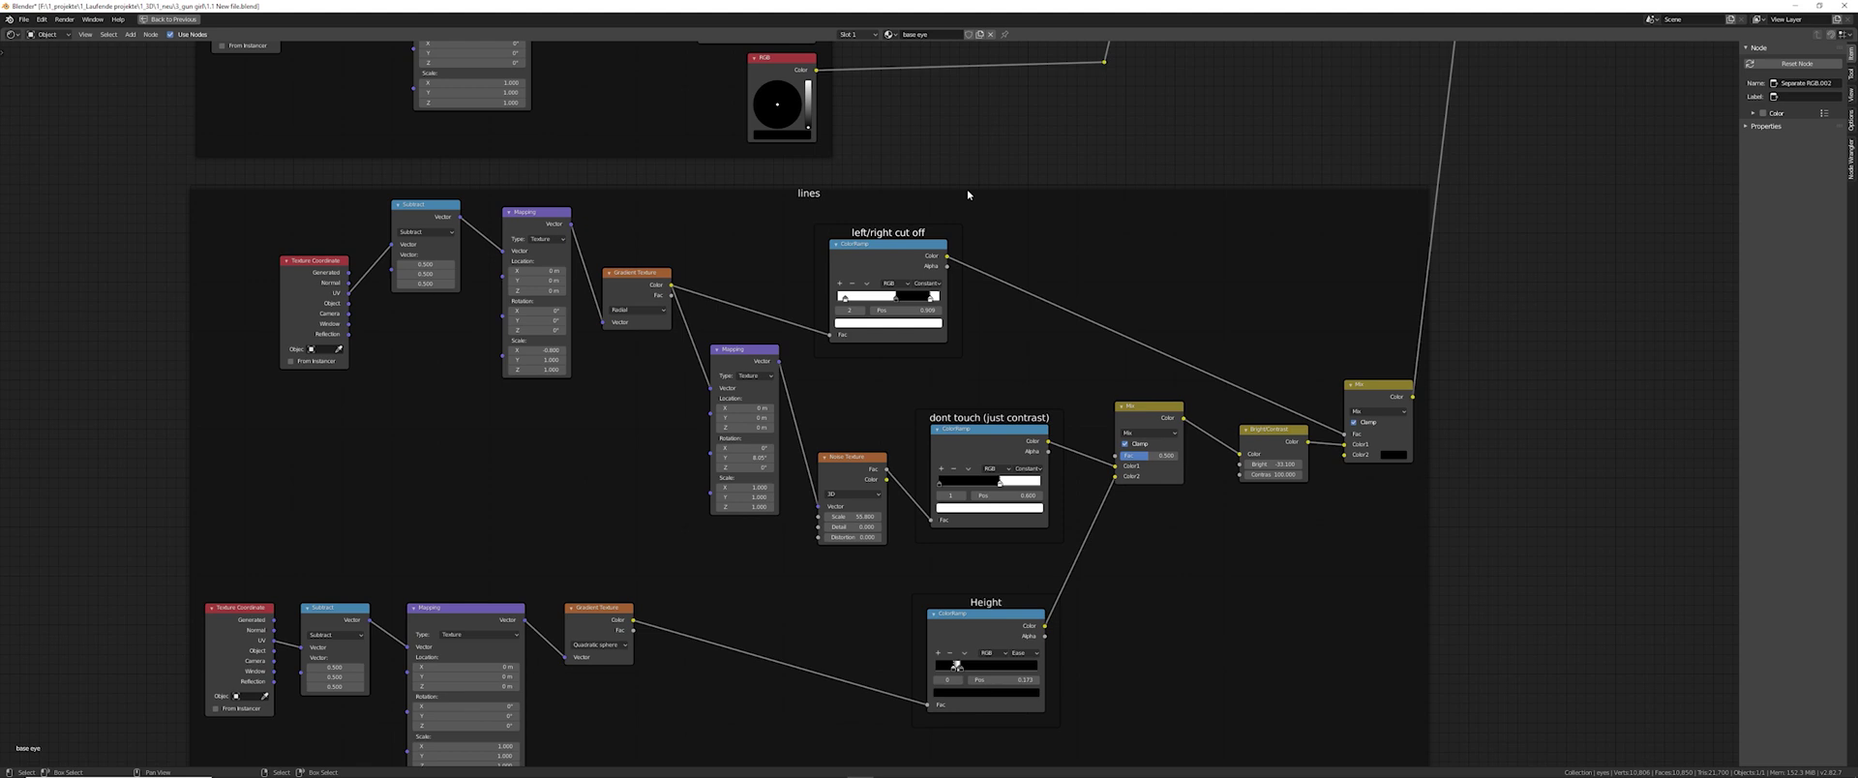
middle_drag(967, 194, 960, 459)
middle_drag(1001, 259, 1009, 535)
middle_drag(1013, 365, 996, 532)
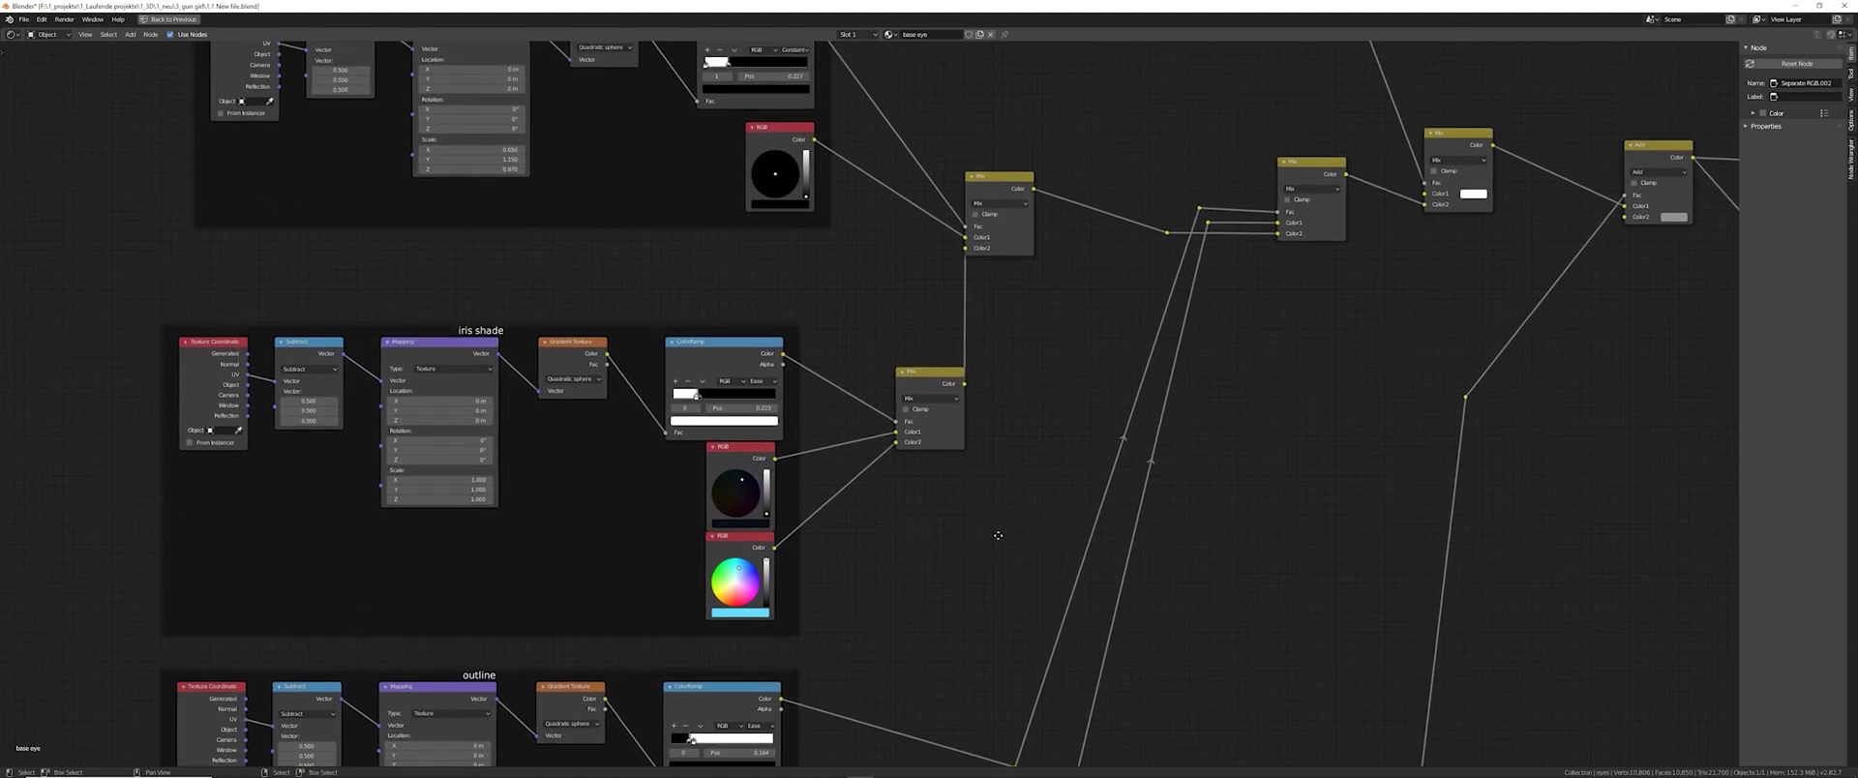
middle_drag(1024, 390, 1016, 605)
middle_drag(1096, 390, 929, 696)
middle_drag(1125, 505, 1087, 613)
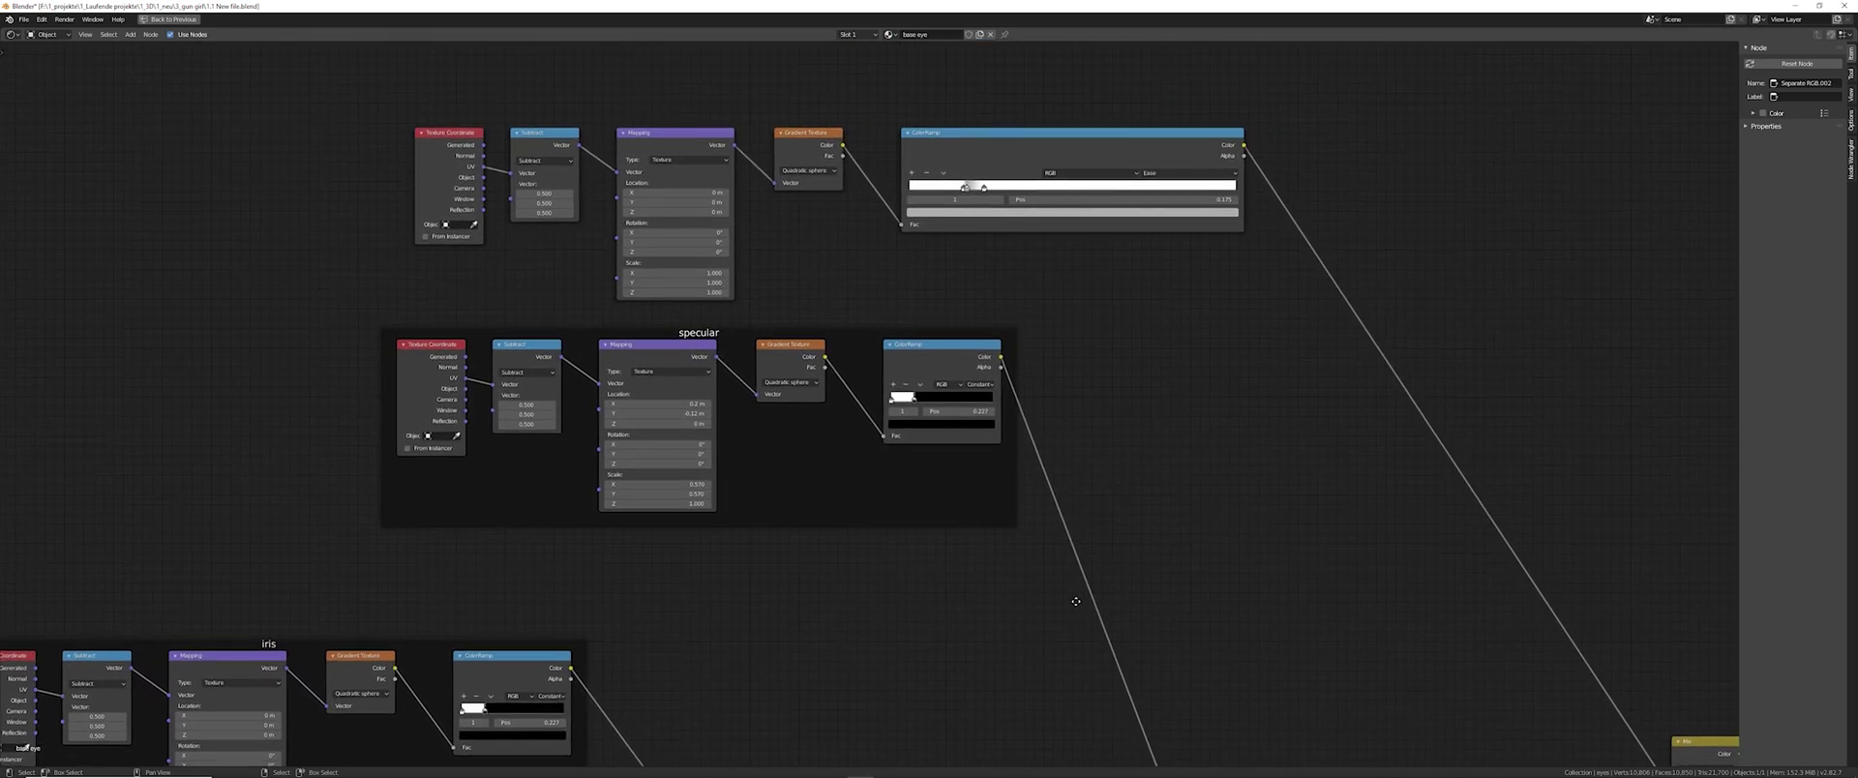
mouse_move(1273, 706)
middle_down()
mouse_move(1068, 427)
mouse_move(934, 298)
middle_up()
mouse_move(1373, 535)
middle_down()
mouse_move(1285, 480)
mouse_move(983, 440)
mouse_move(881, 446)
middle_up()
- Zoom out to an overview of all node groups and restore the normal layout
scroll(881, 446, down, 5)
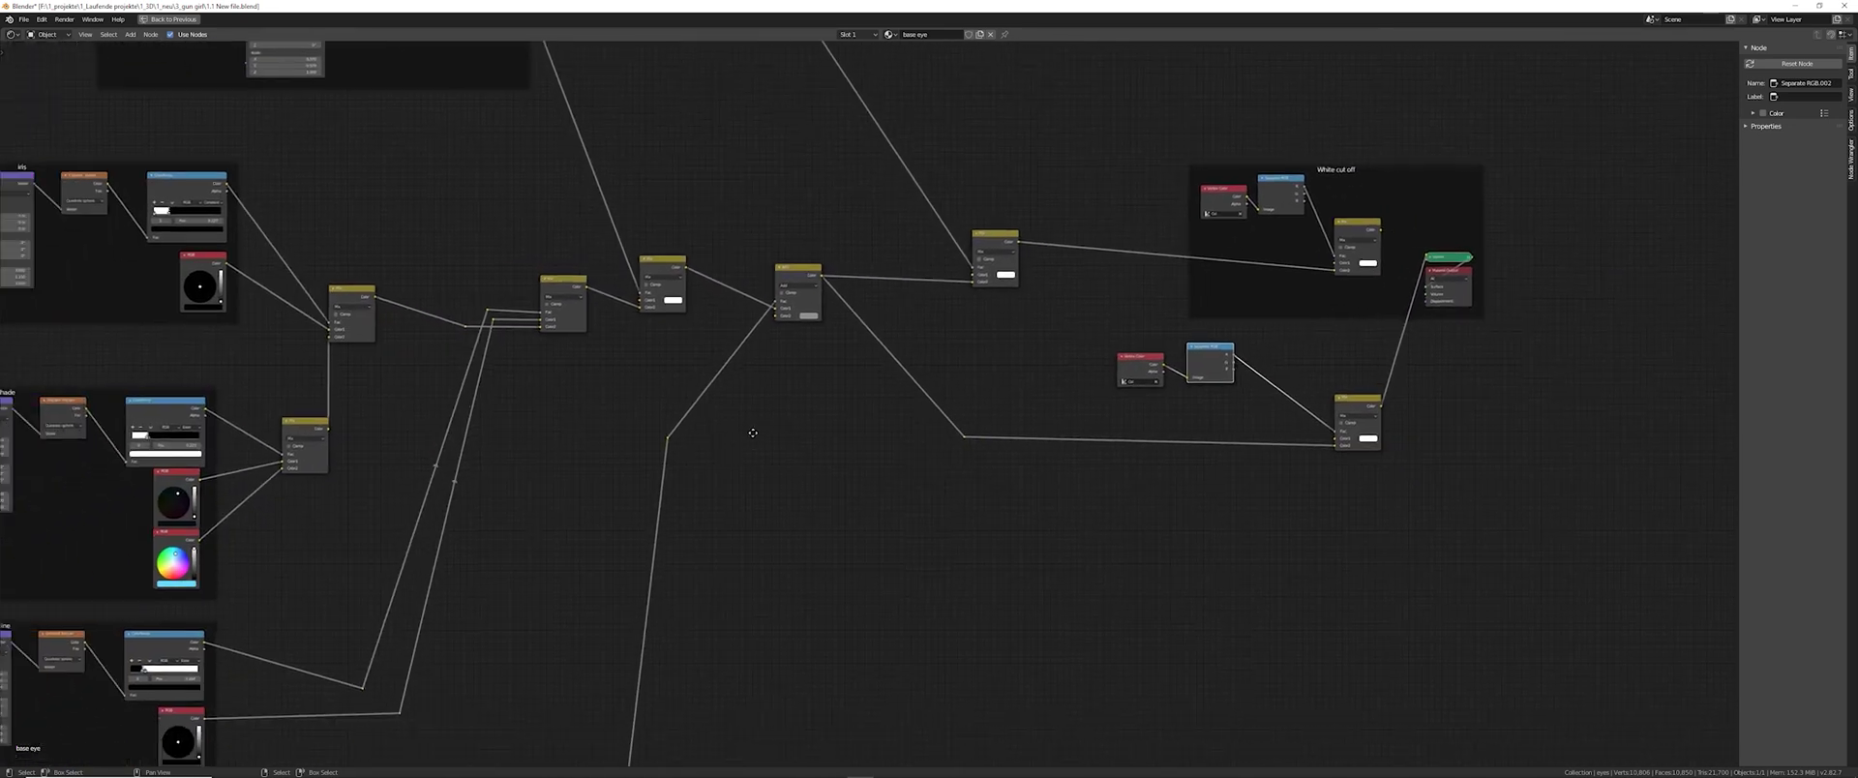
middle_drag(978, 336, 981, 418)
scroll(980, 418, down, 6)
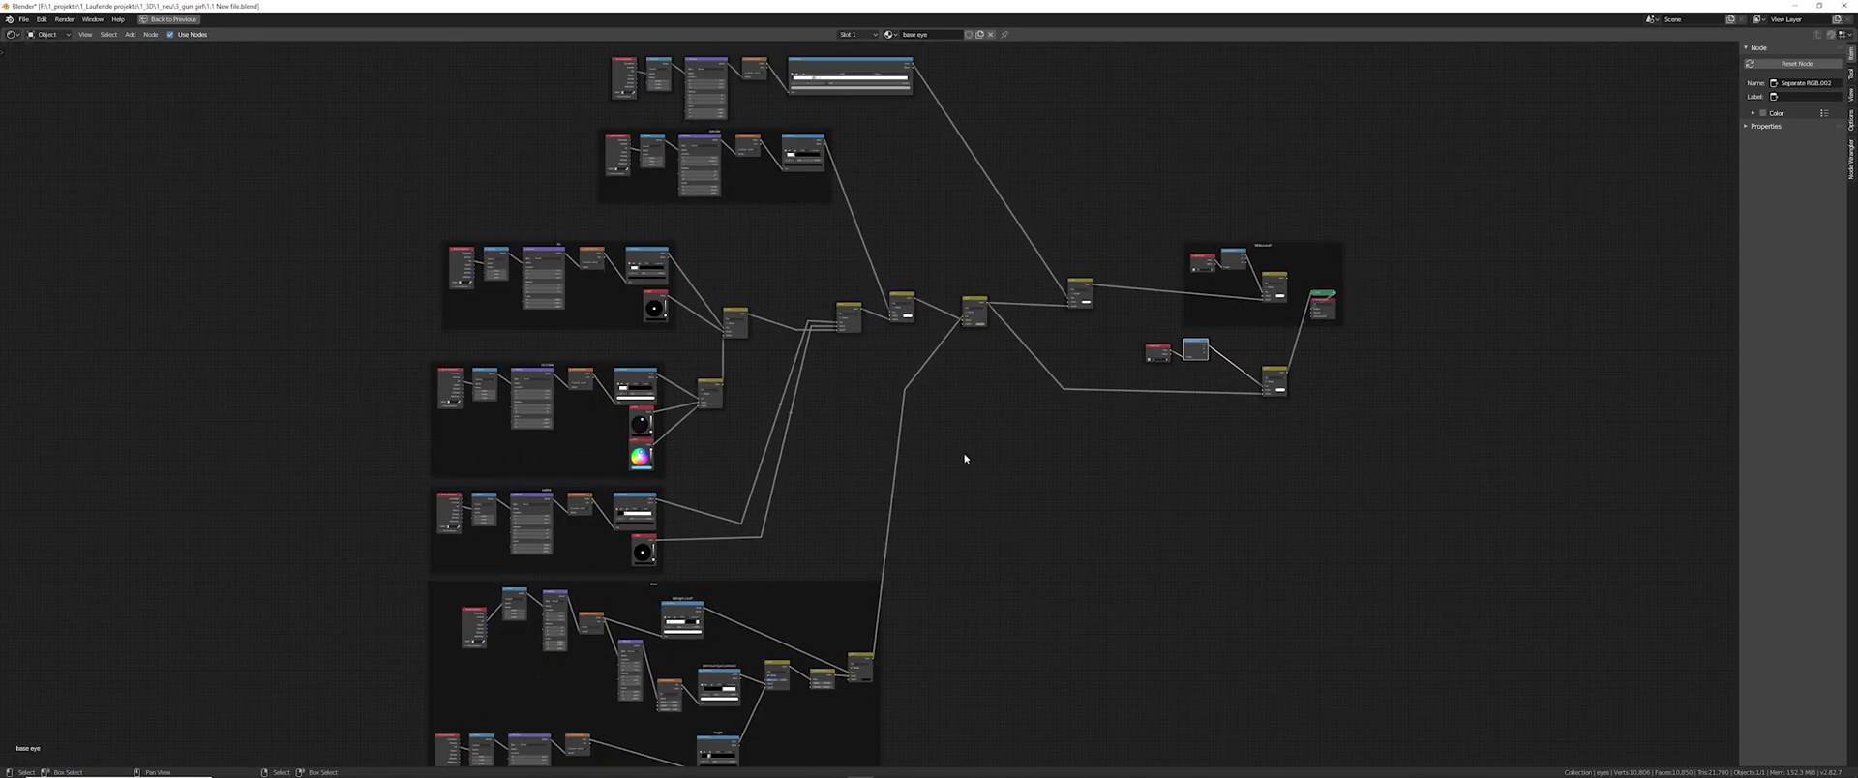
key(ctrl+space)
middle_drag(1111, 545, 1094, 483)
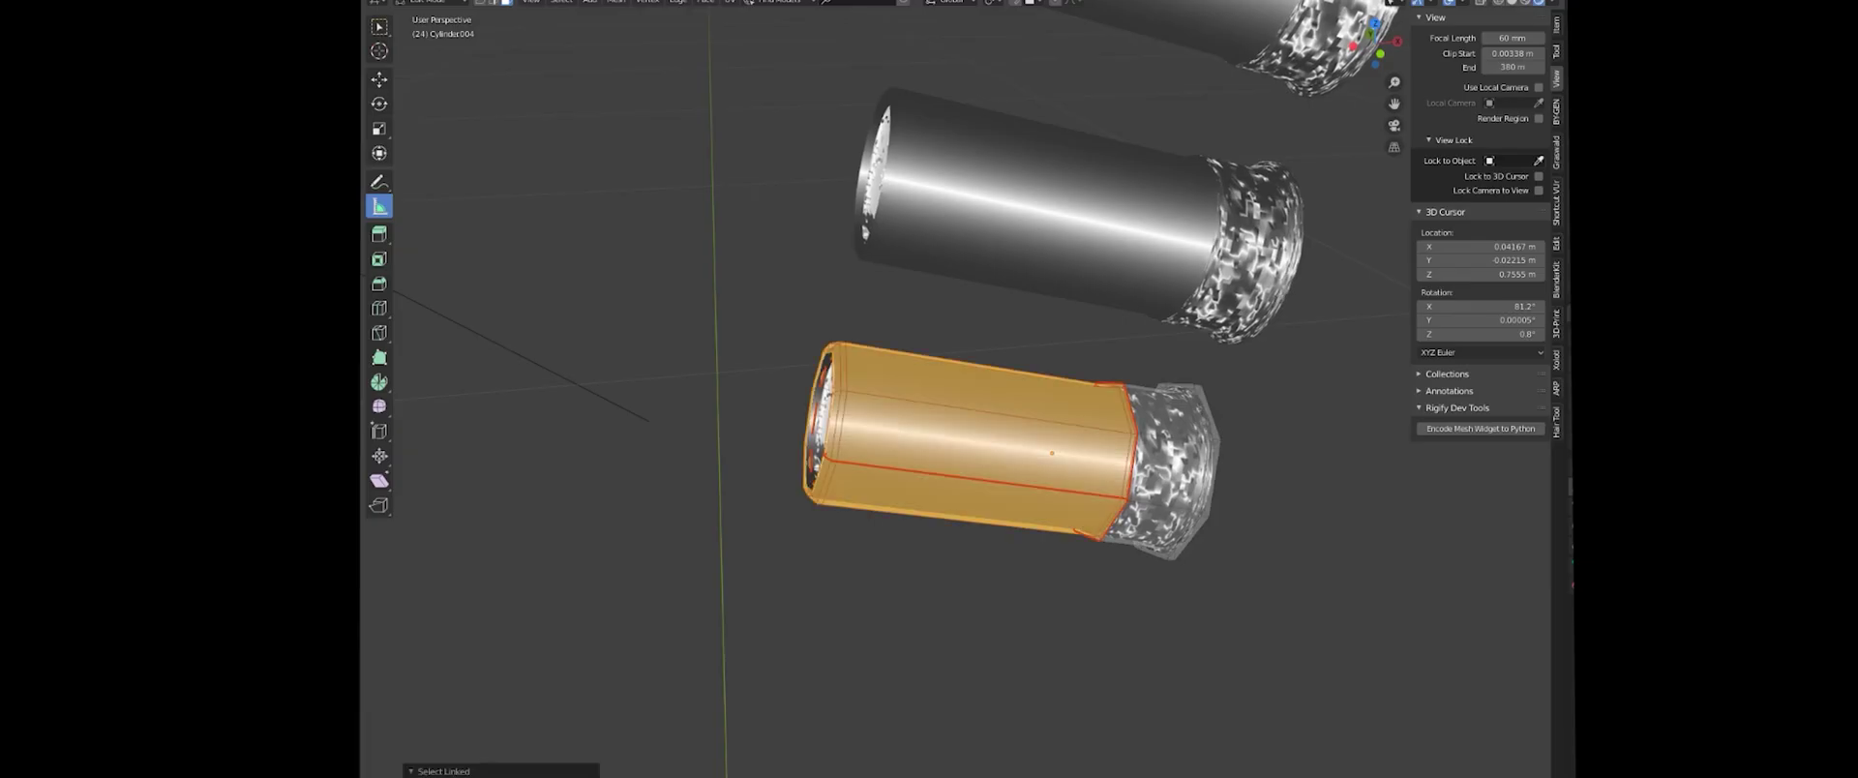
- Orbit around both rows of shotgun shells, then view the bandolier from the character's side
key(grave)
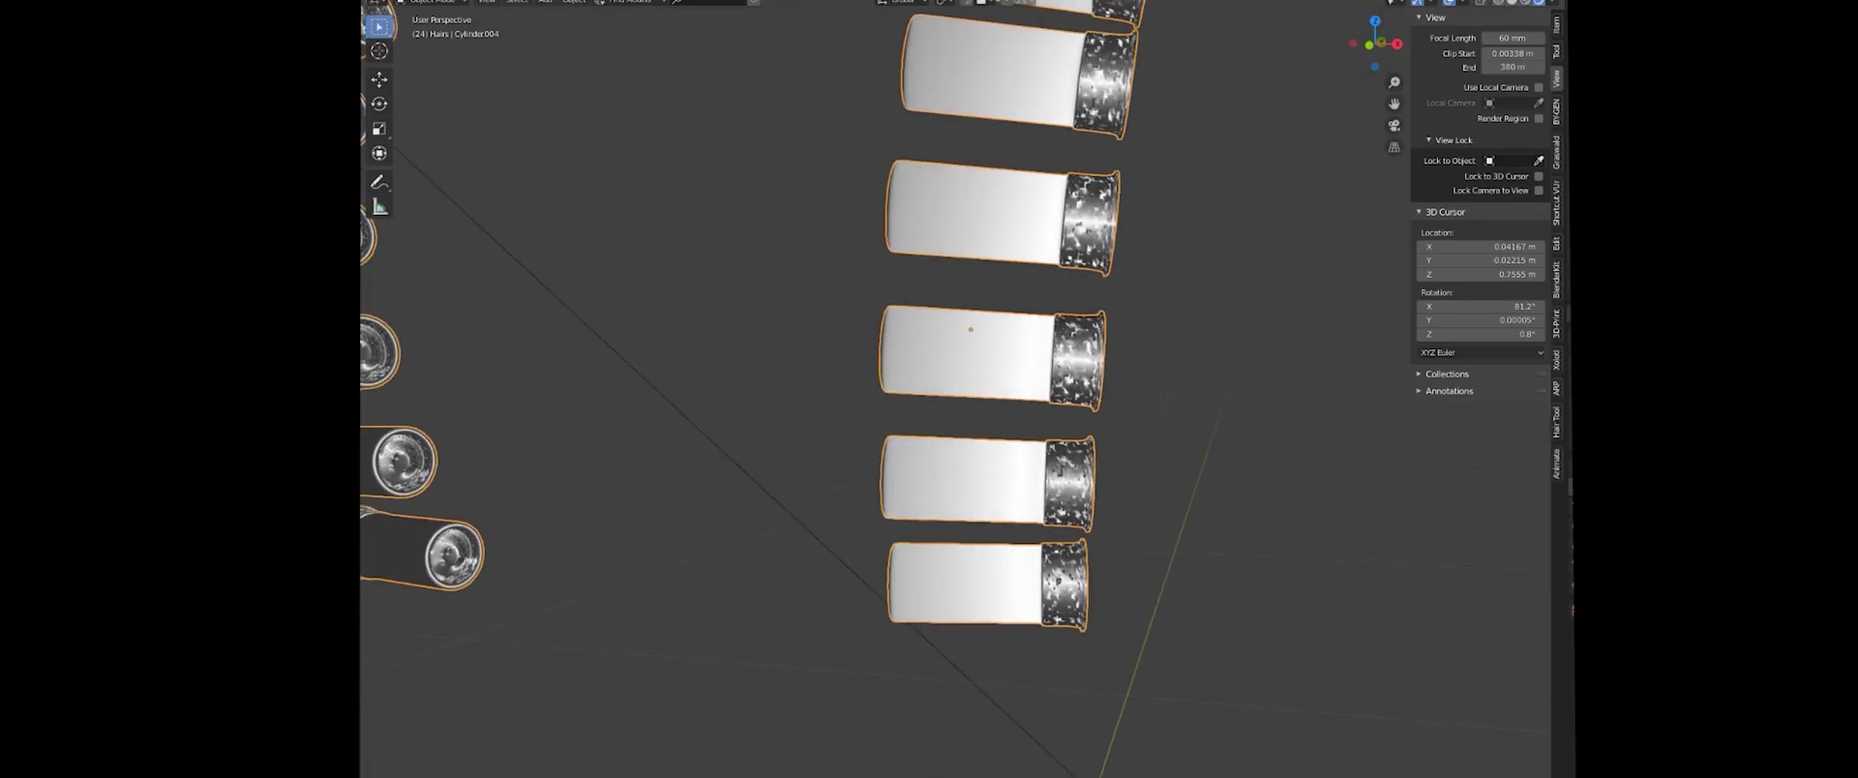
scroll(1106, 630, down, 6)
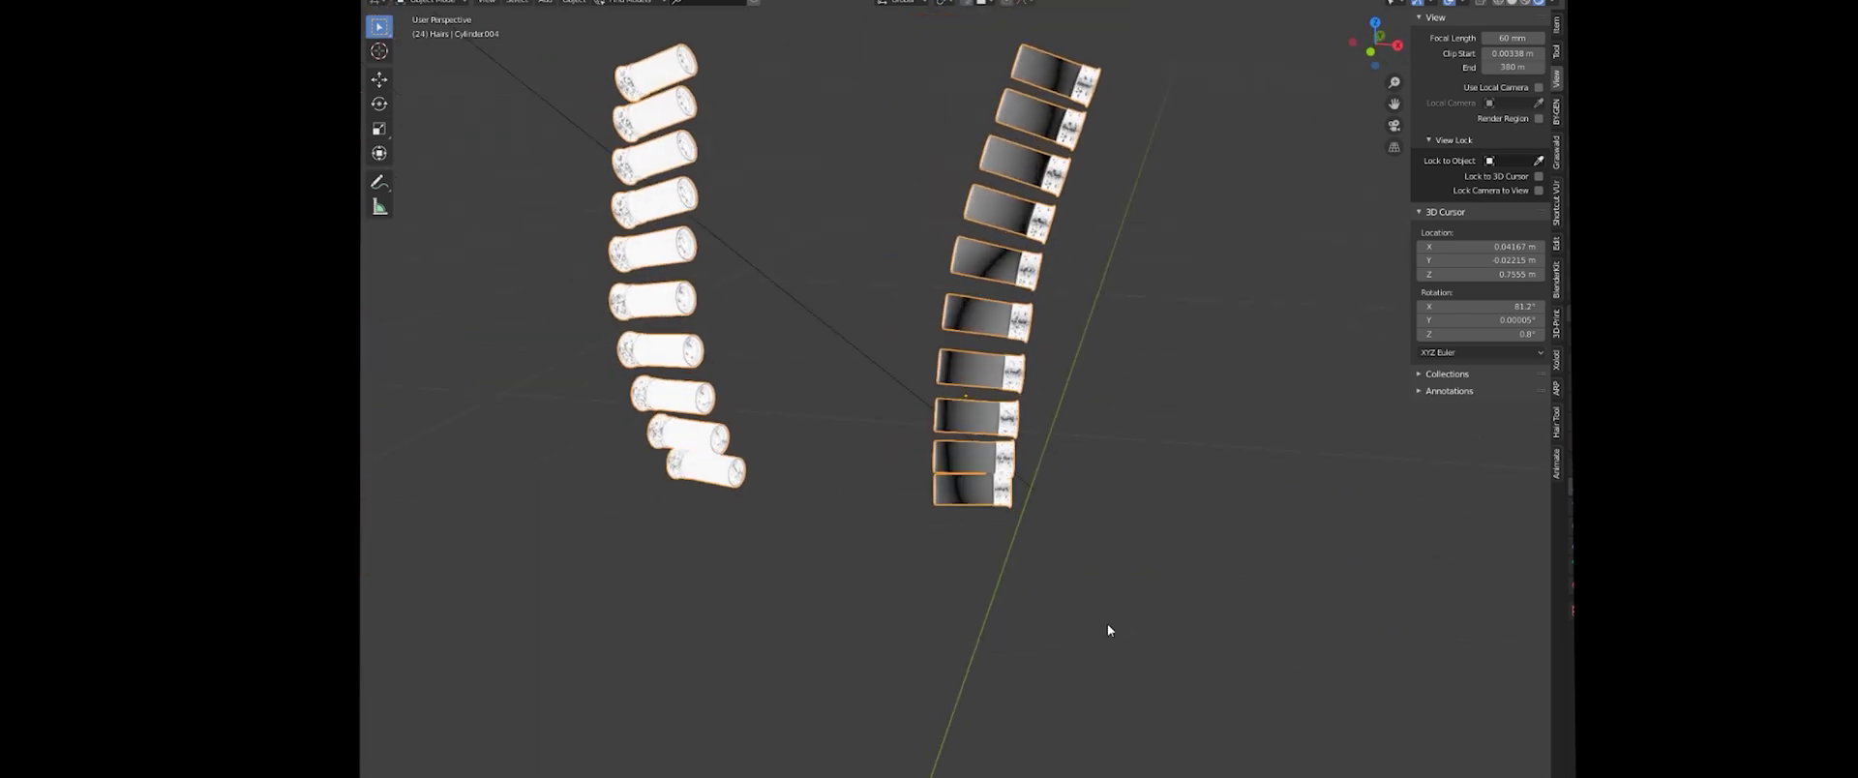
middle_drag(923, 563, 1011, 527)
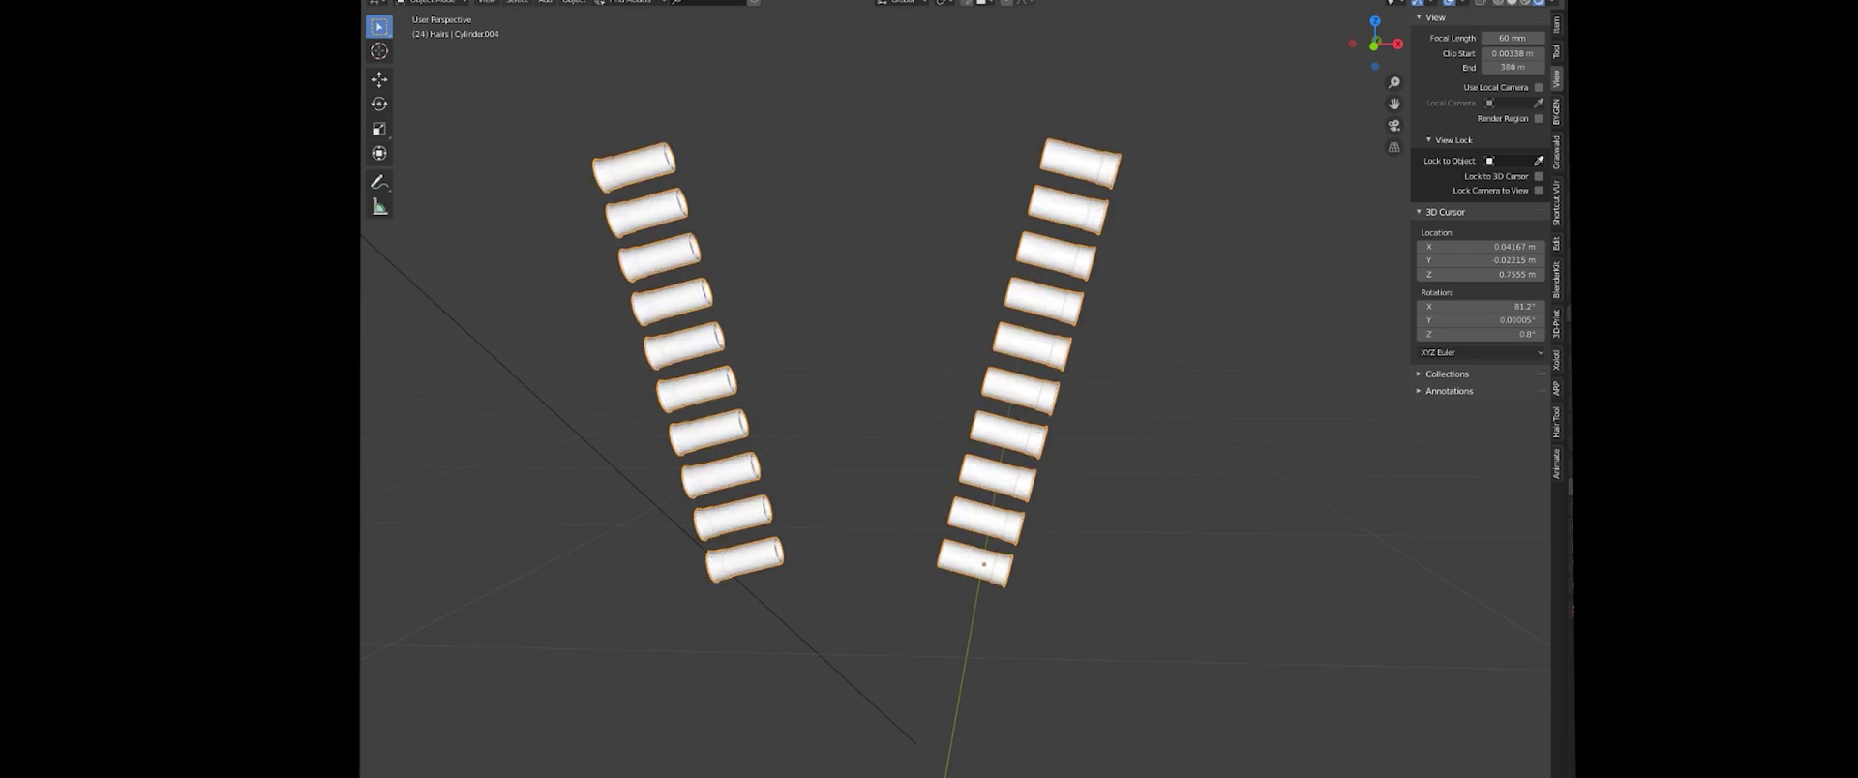
middle_drag(955, 630, 973, 629)
mouse_move(1026, 697)
middle_down()
mouse_move(1006, 685)
mouse_move(1036, 675)
mouse_move(701, 654)
mouse_move(580, 567)
mouse_move(1047, 535)
mouse_move(1093, 503)
mouse_move(1037, 577)
mouse_move(991, 568)
middle_up()
key(KP_Divide)
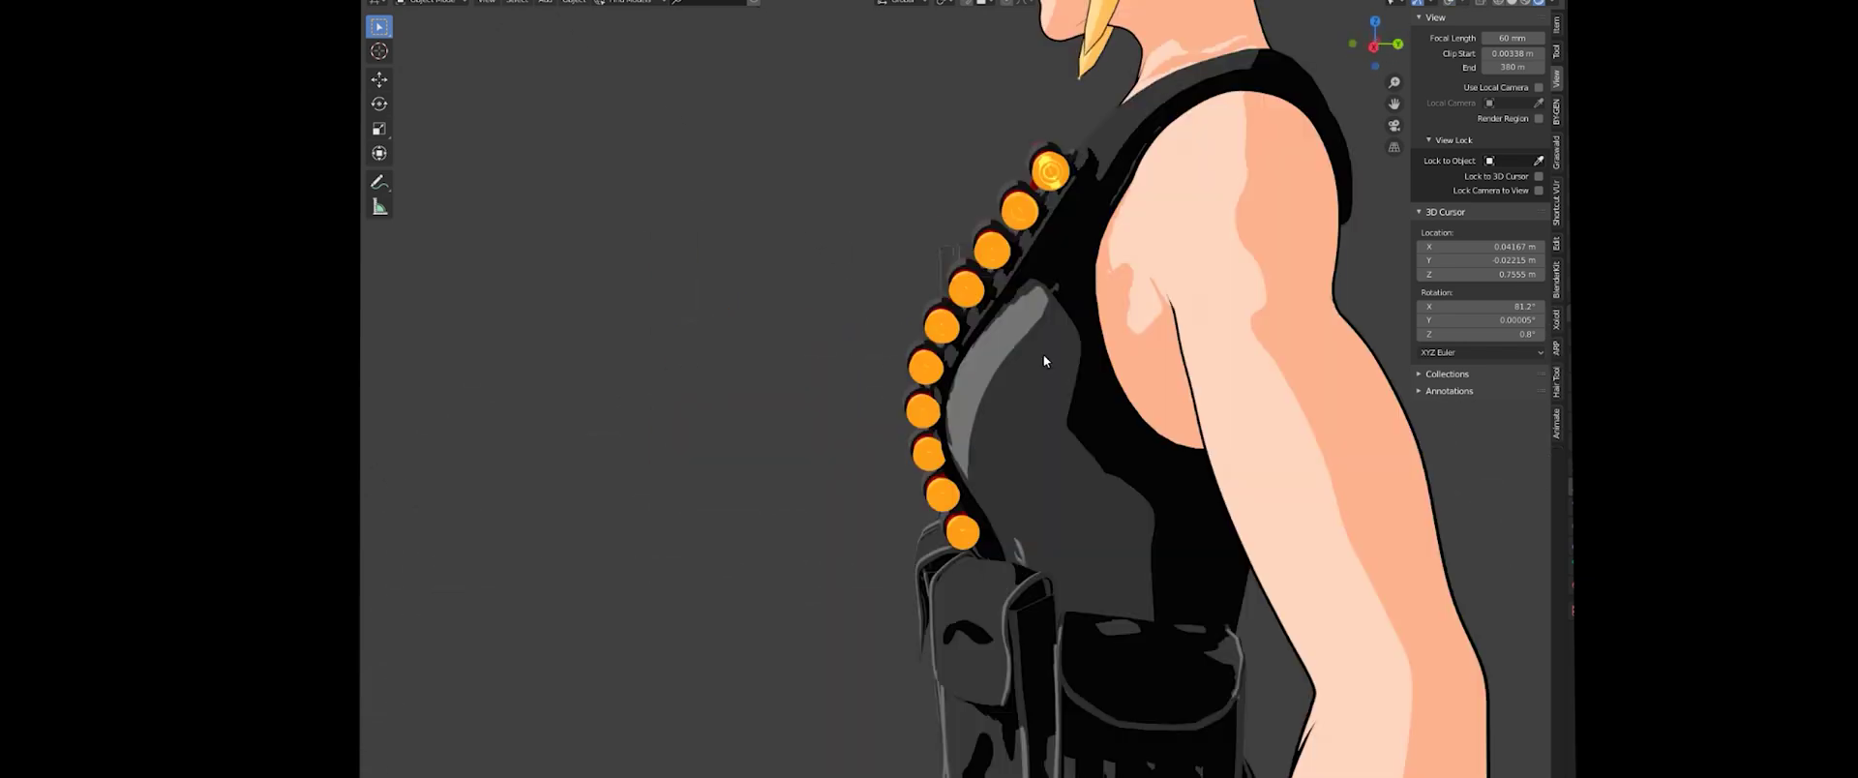
mouse_move(1043, 361)
middle_down()
mouse_move(1060, 325)
mouse_move(1076, 329)
mouse_move(1041, 364)
mouse_move(1070, 350)
middle_up()
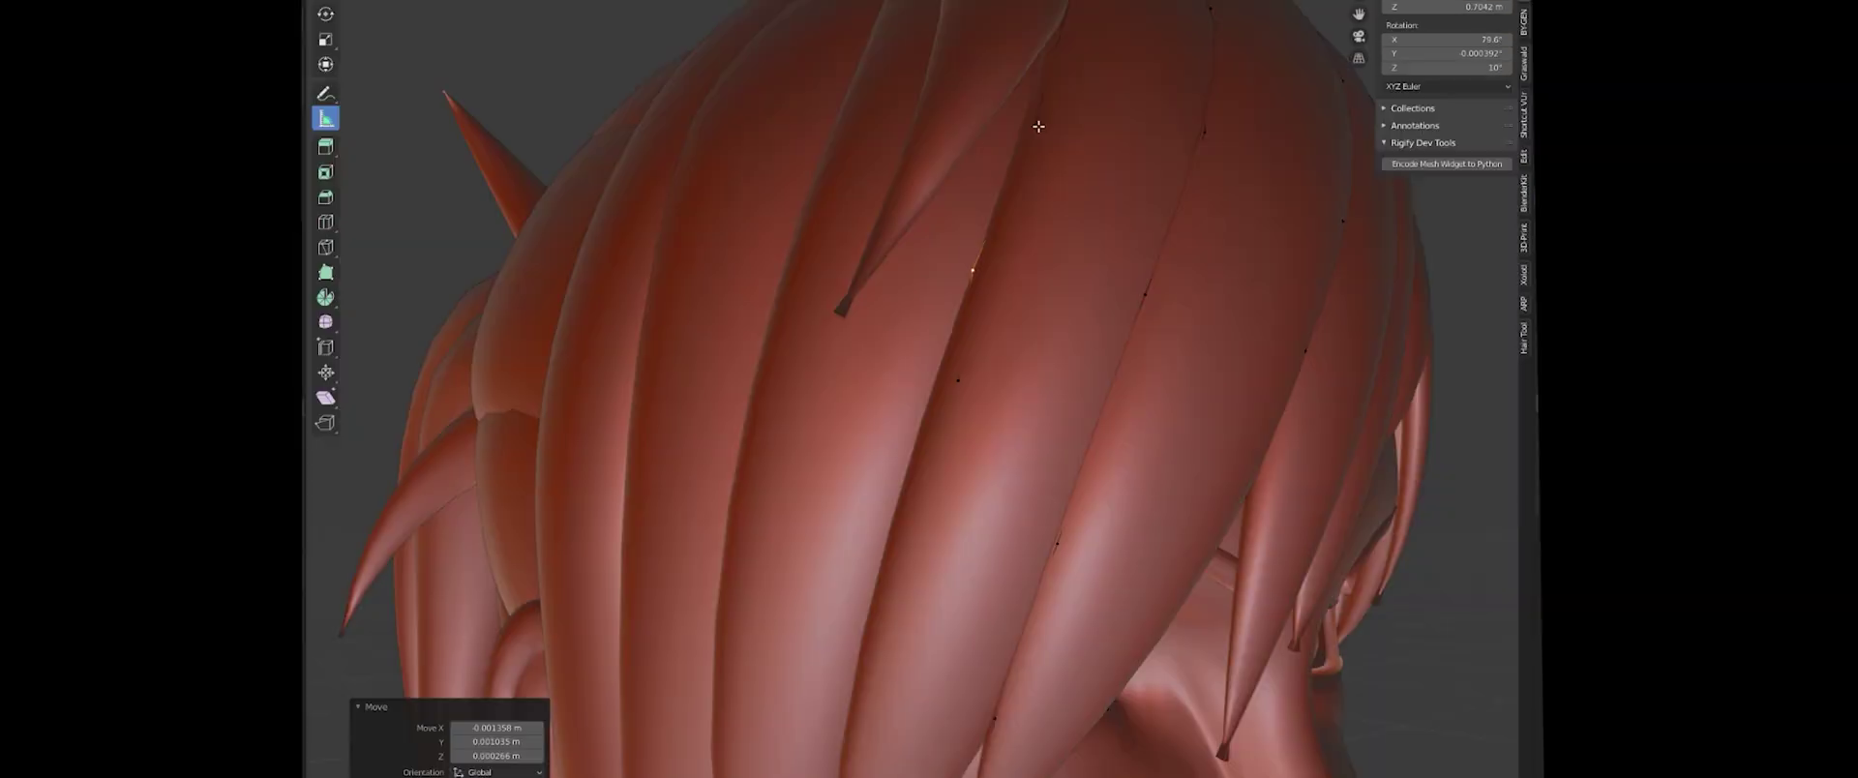
- Reposition two edges on the hair strand with G
click(1038, 126)
key(g)
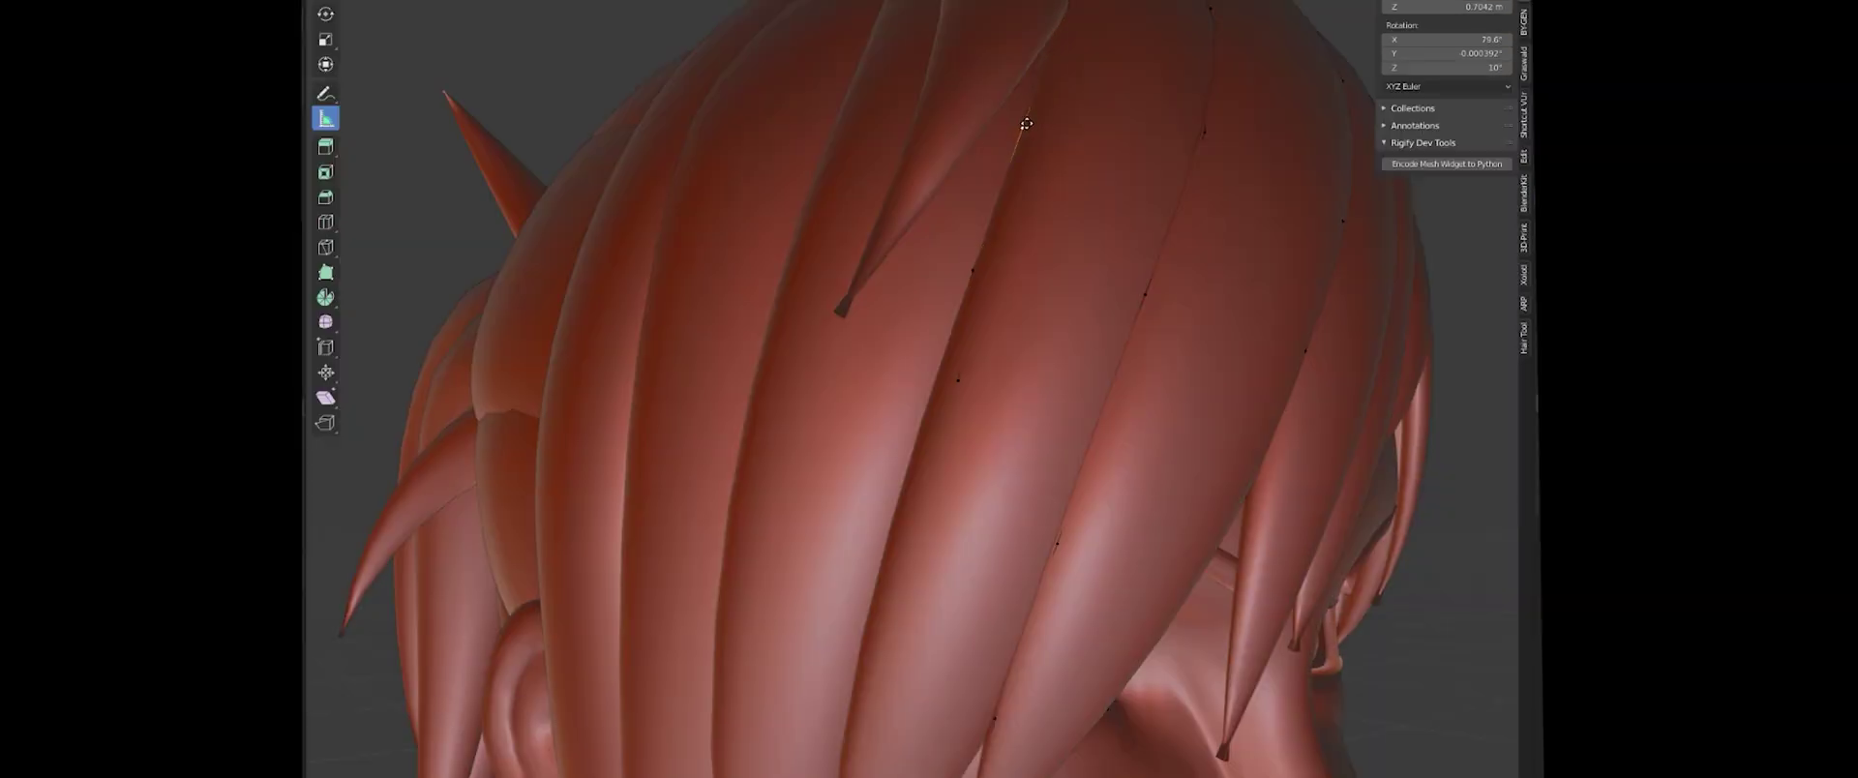
click(1025, 124)
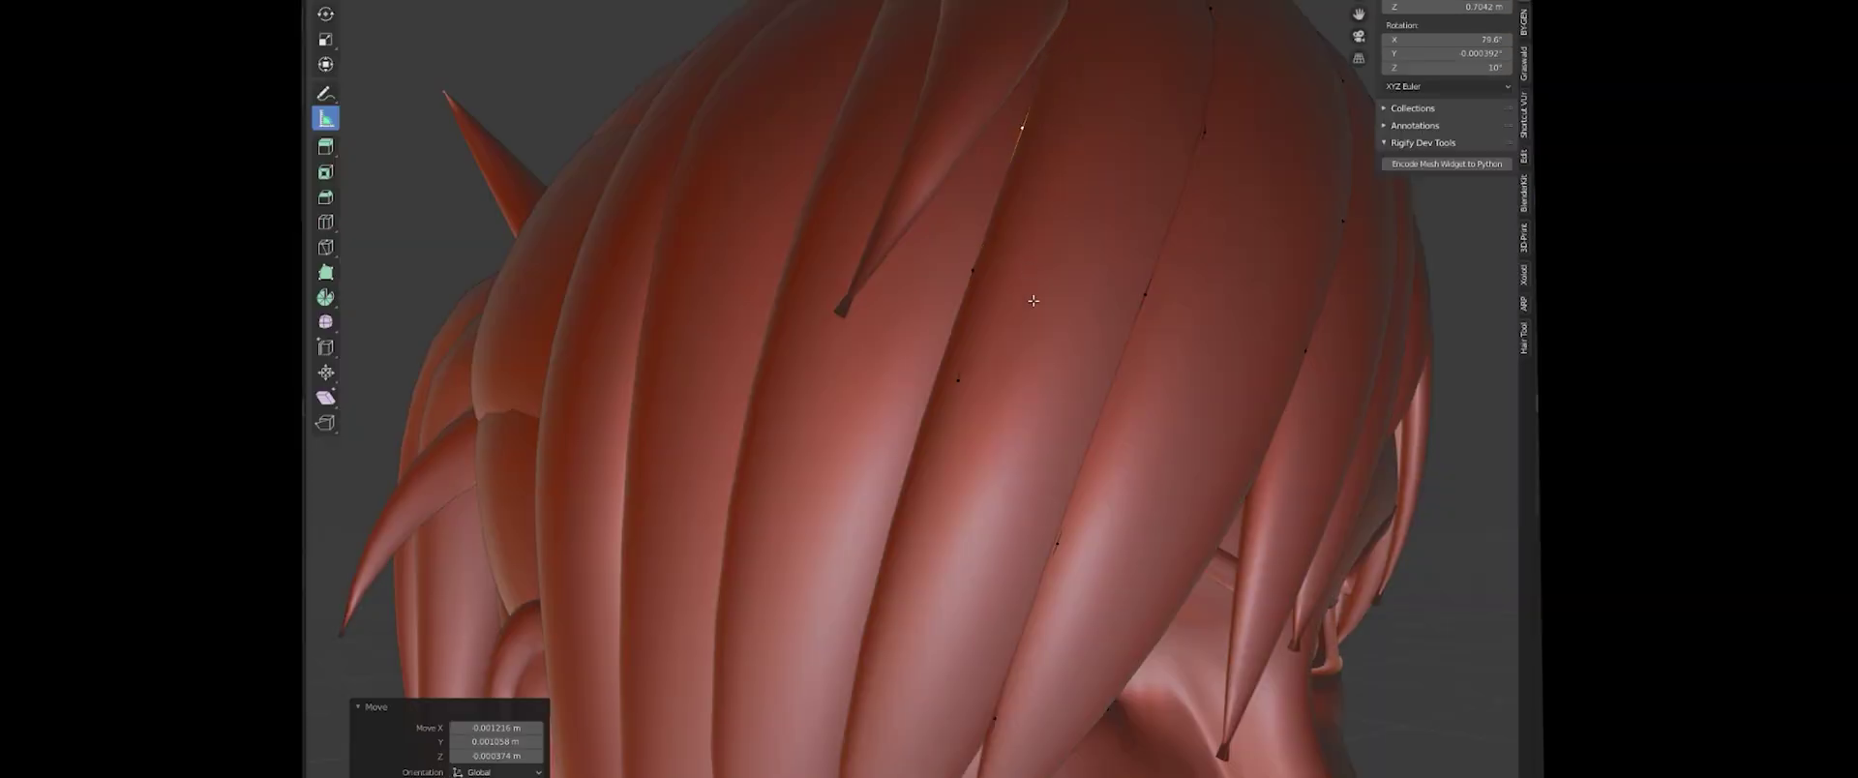
click(956, 379)
key(g)
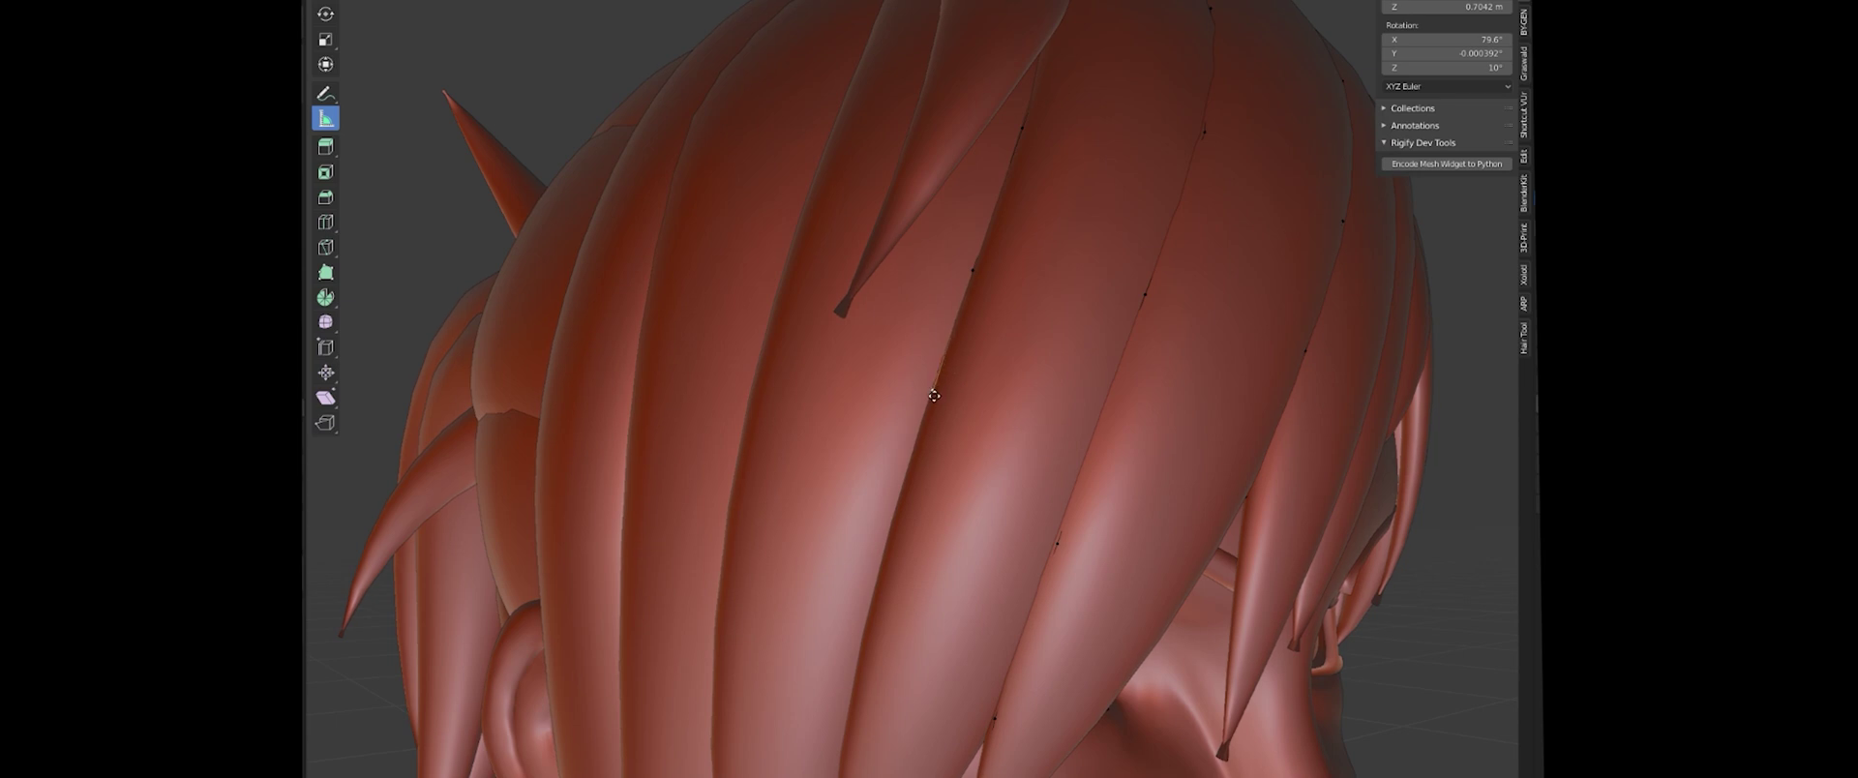
click(898, 513)
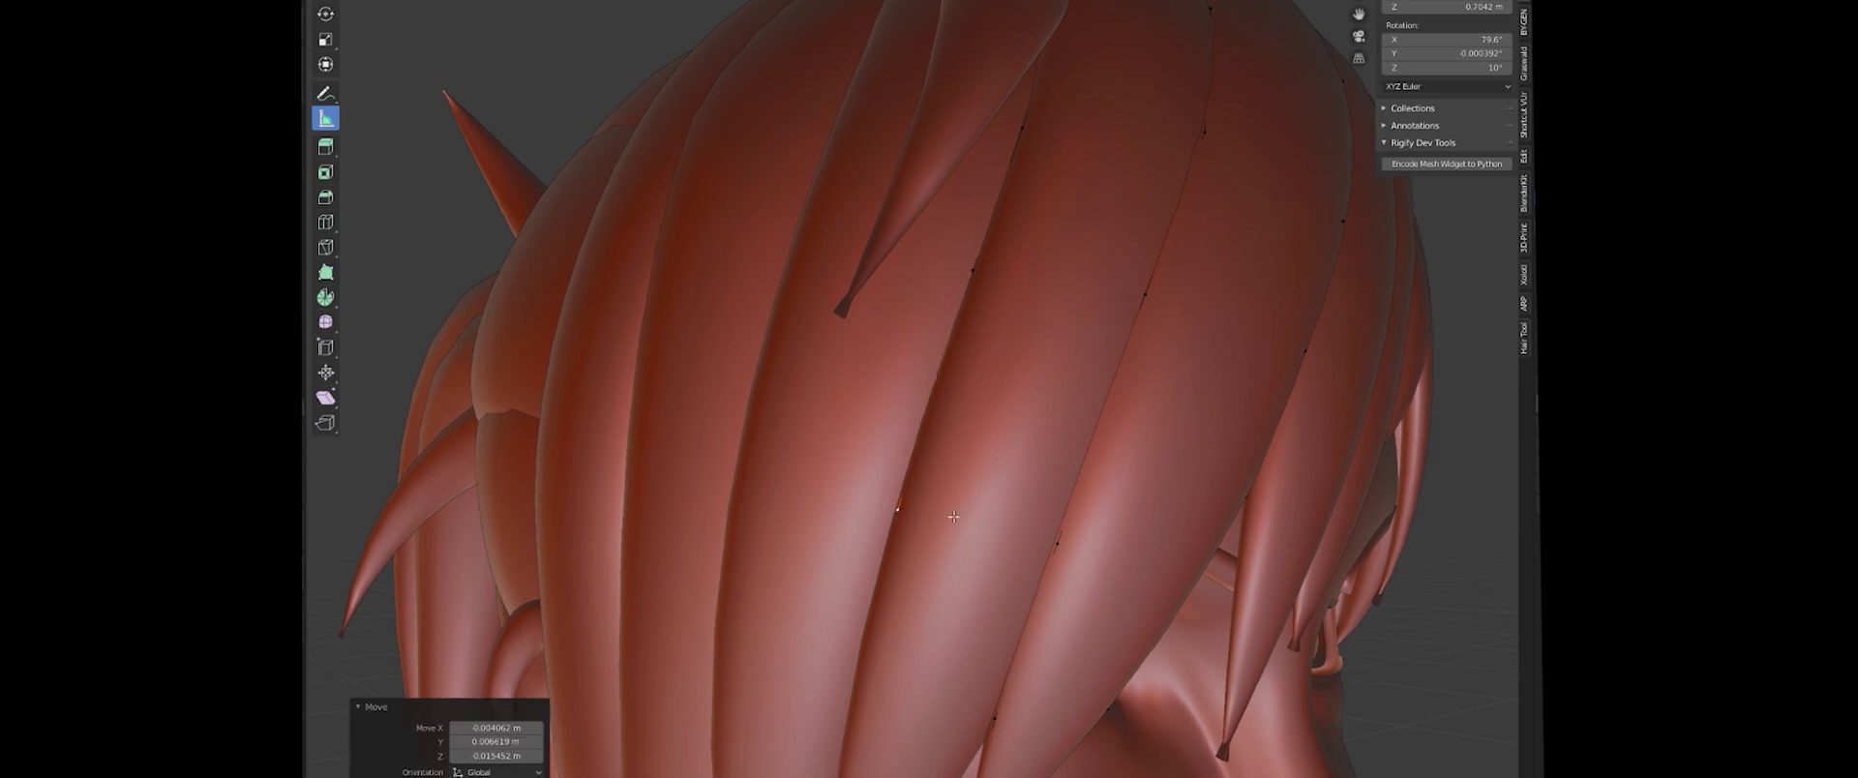
- Move vertices on a hair spike and scale its tip vertices to 0 to form a point
middle_drag(898, 513, 1072, 318)
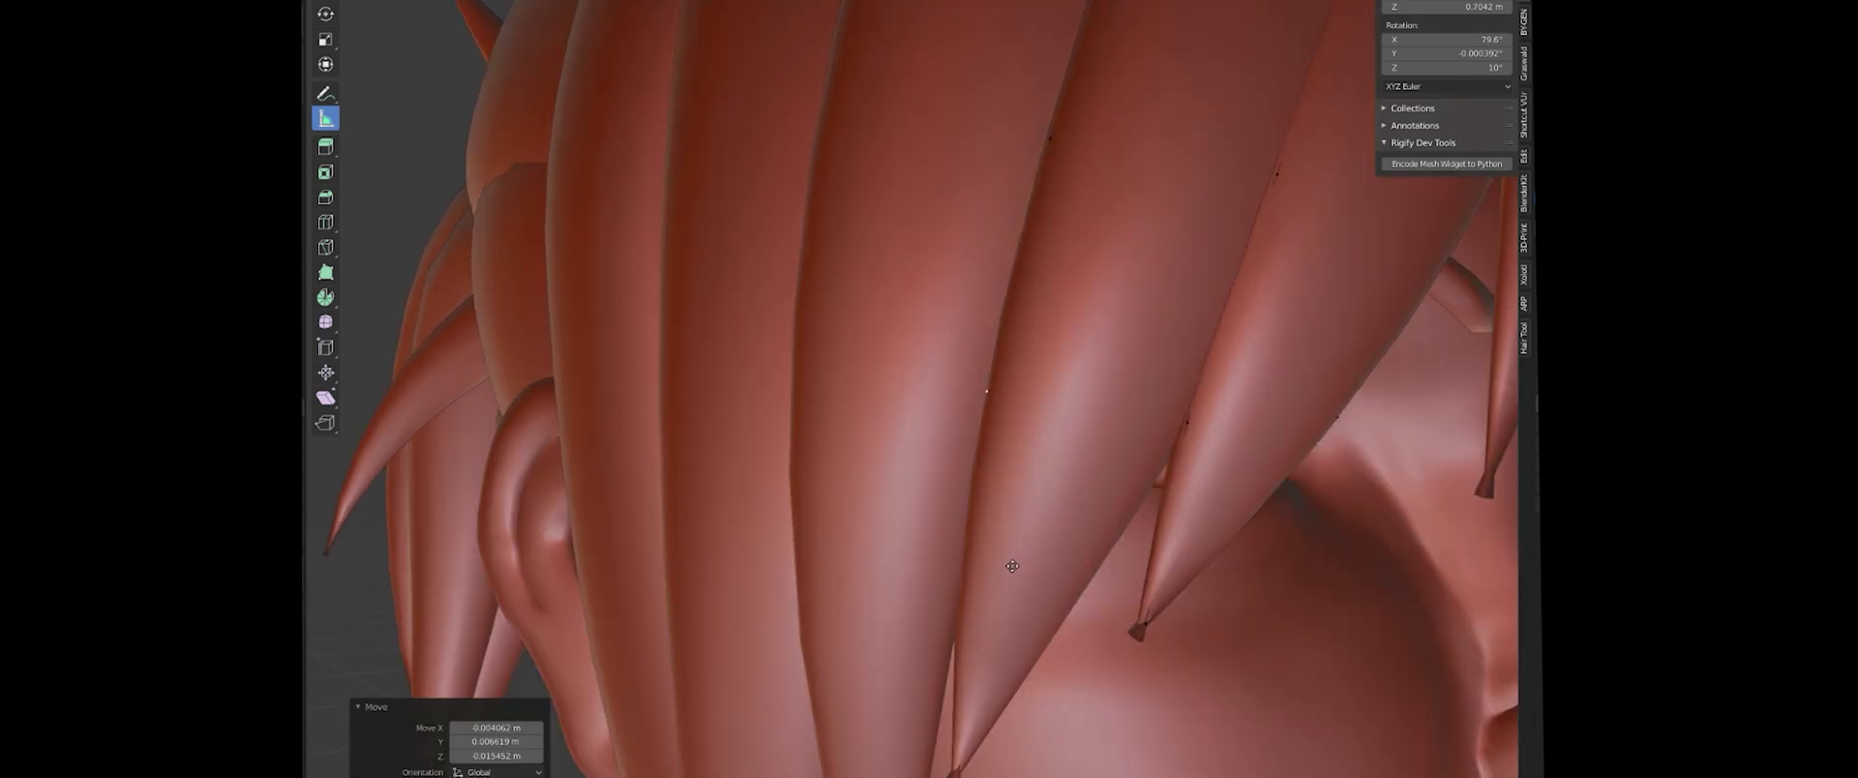
middle_drag(1015, 587, 1049, 347)
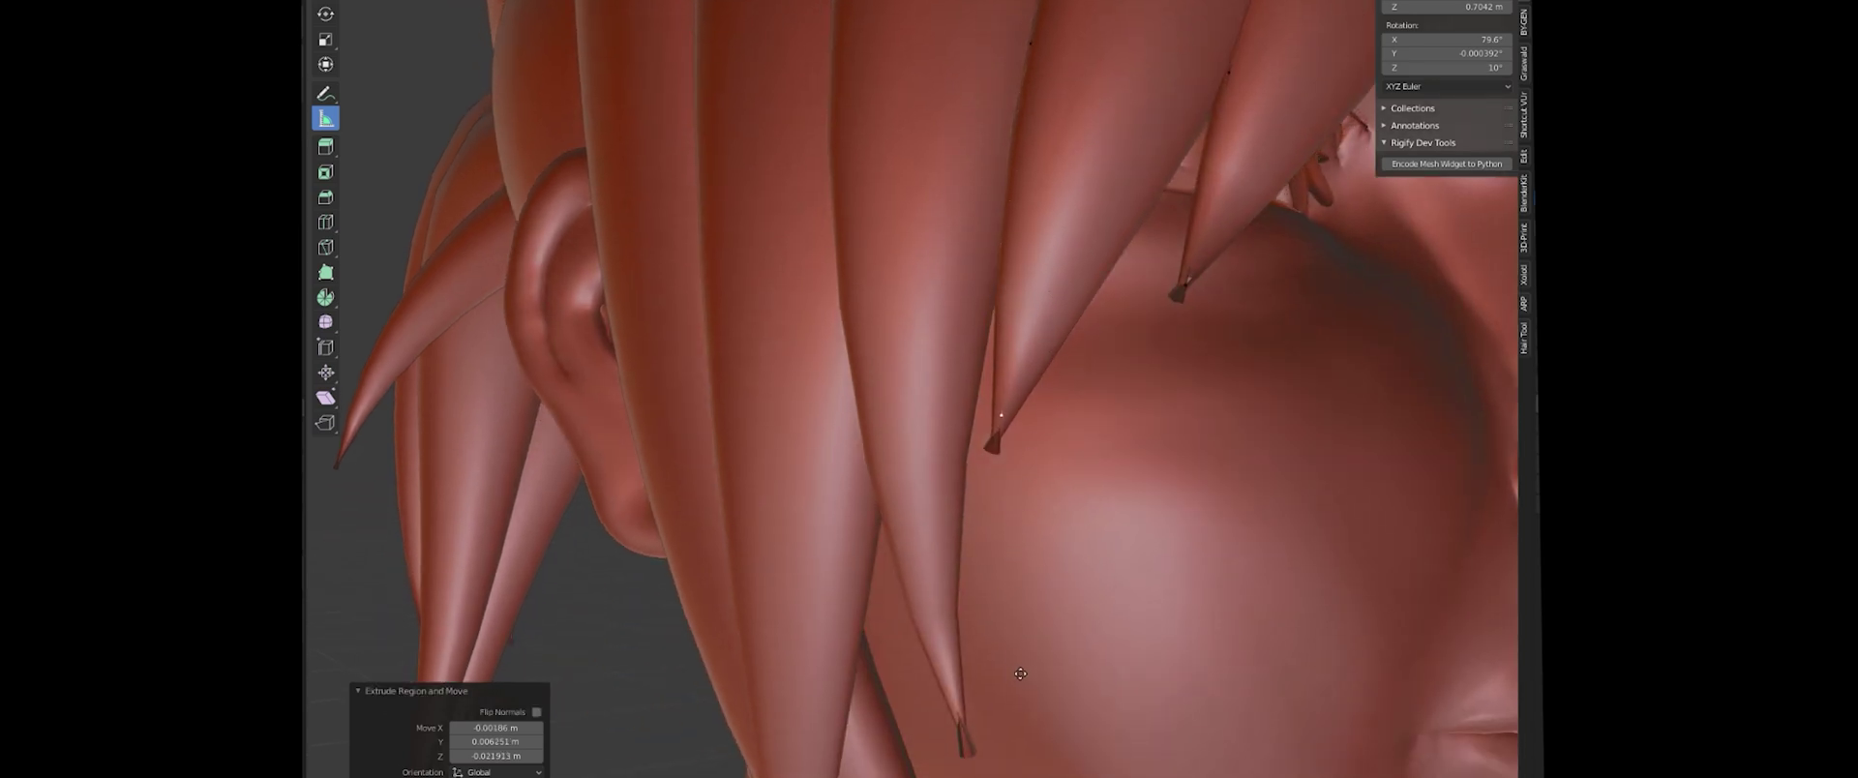
key(g)
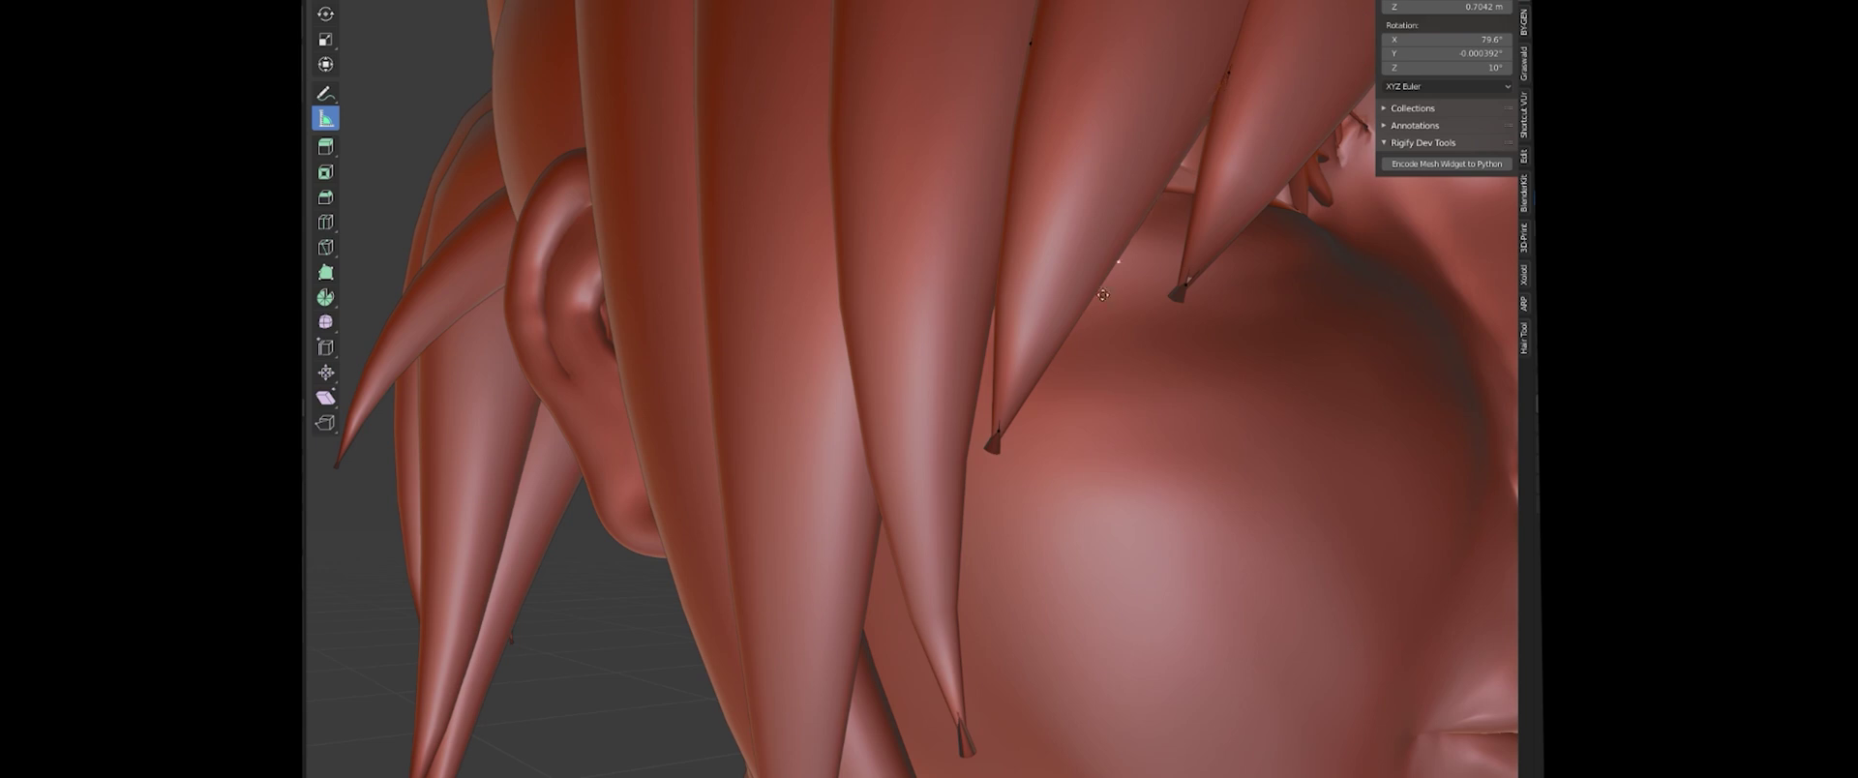
click(1019, 396)
click(1000, 429)
key(s)
key(0)
key(Return)
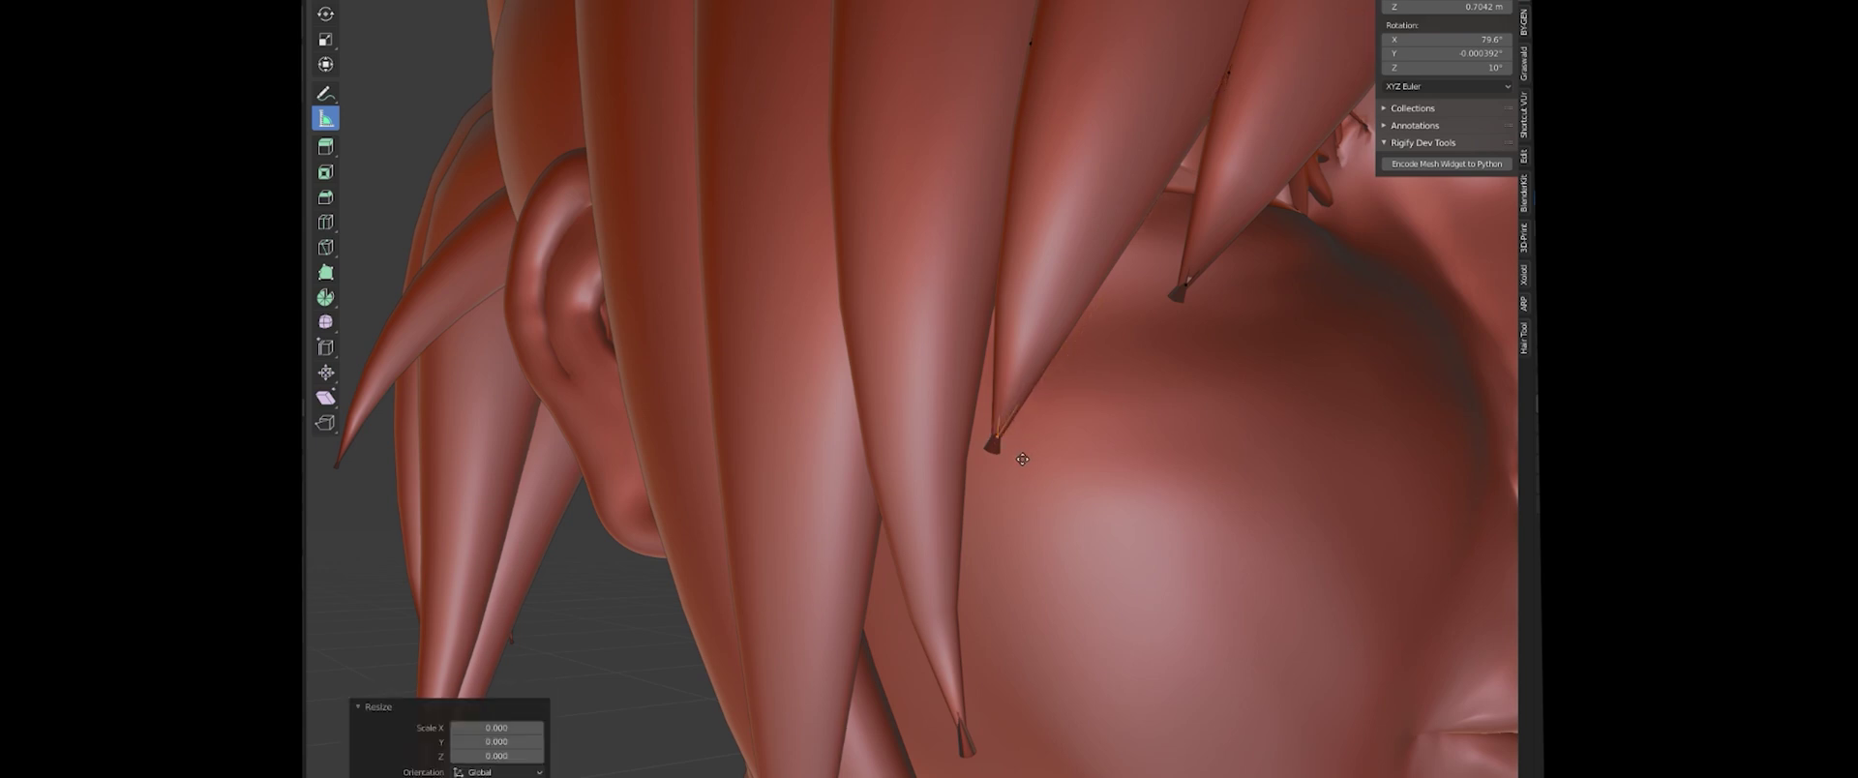
- Orbit to look over the hair strands from above and from behind
scroll(1090, 274, down, 4)
middle_drag(1091, 274, 916, 249)
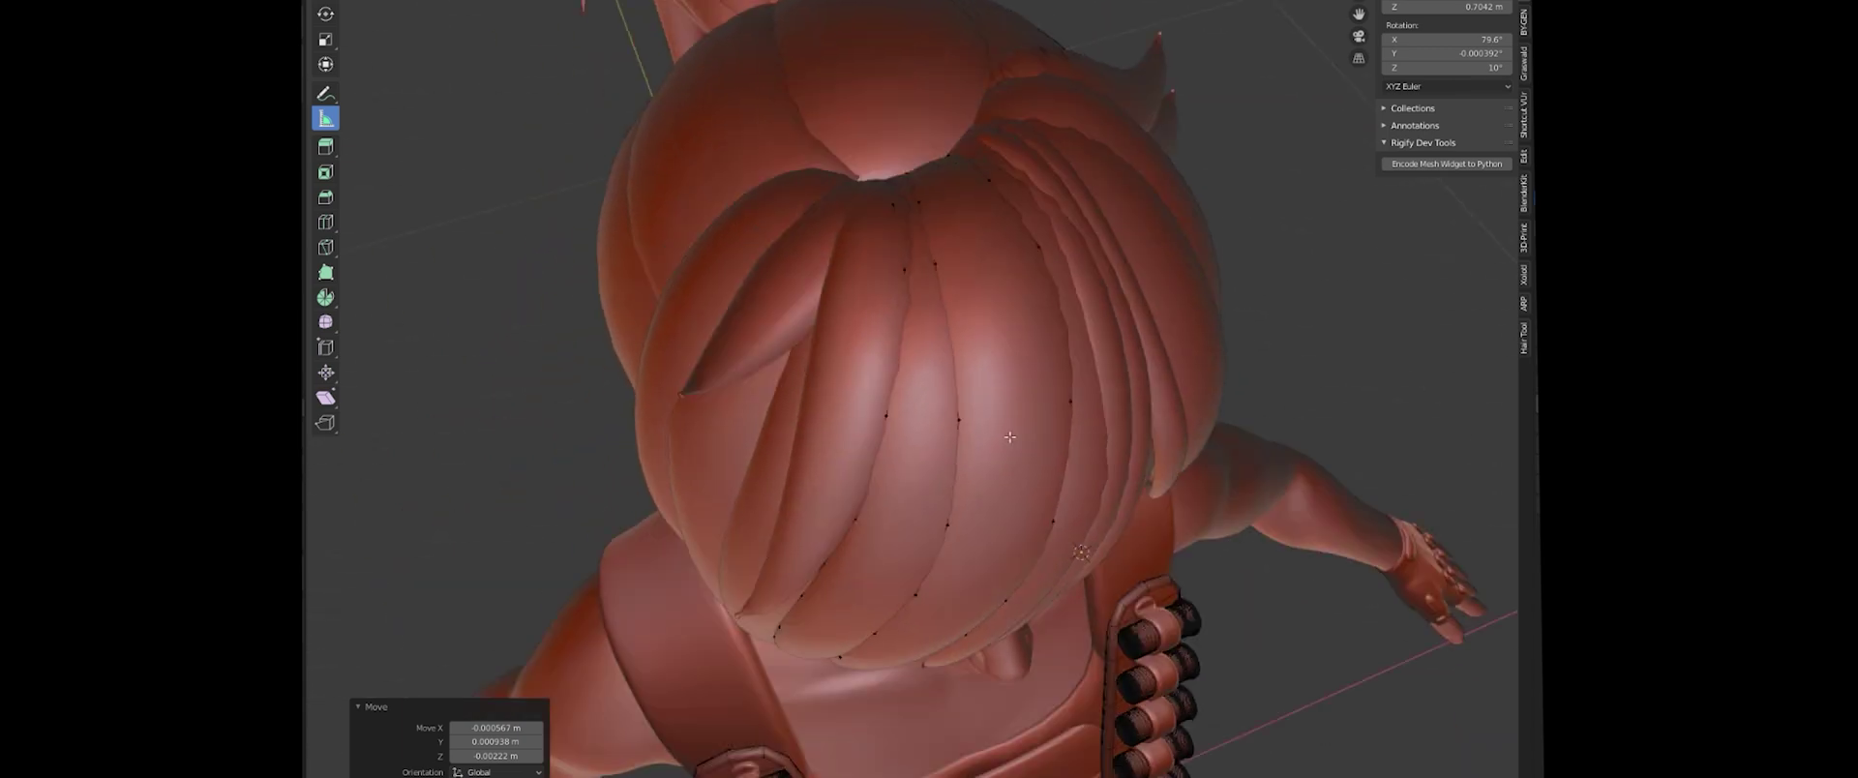
scroll(916, 249, up, 2)
click(886, 145)
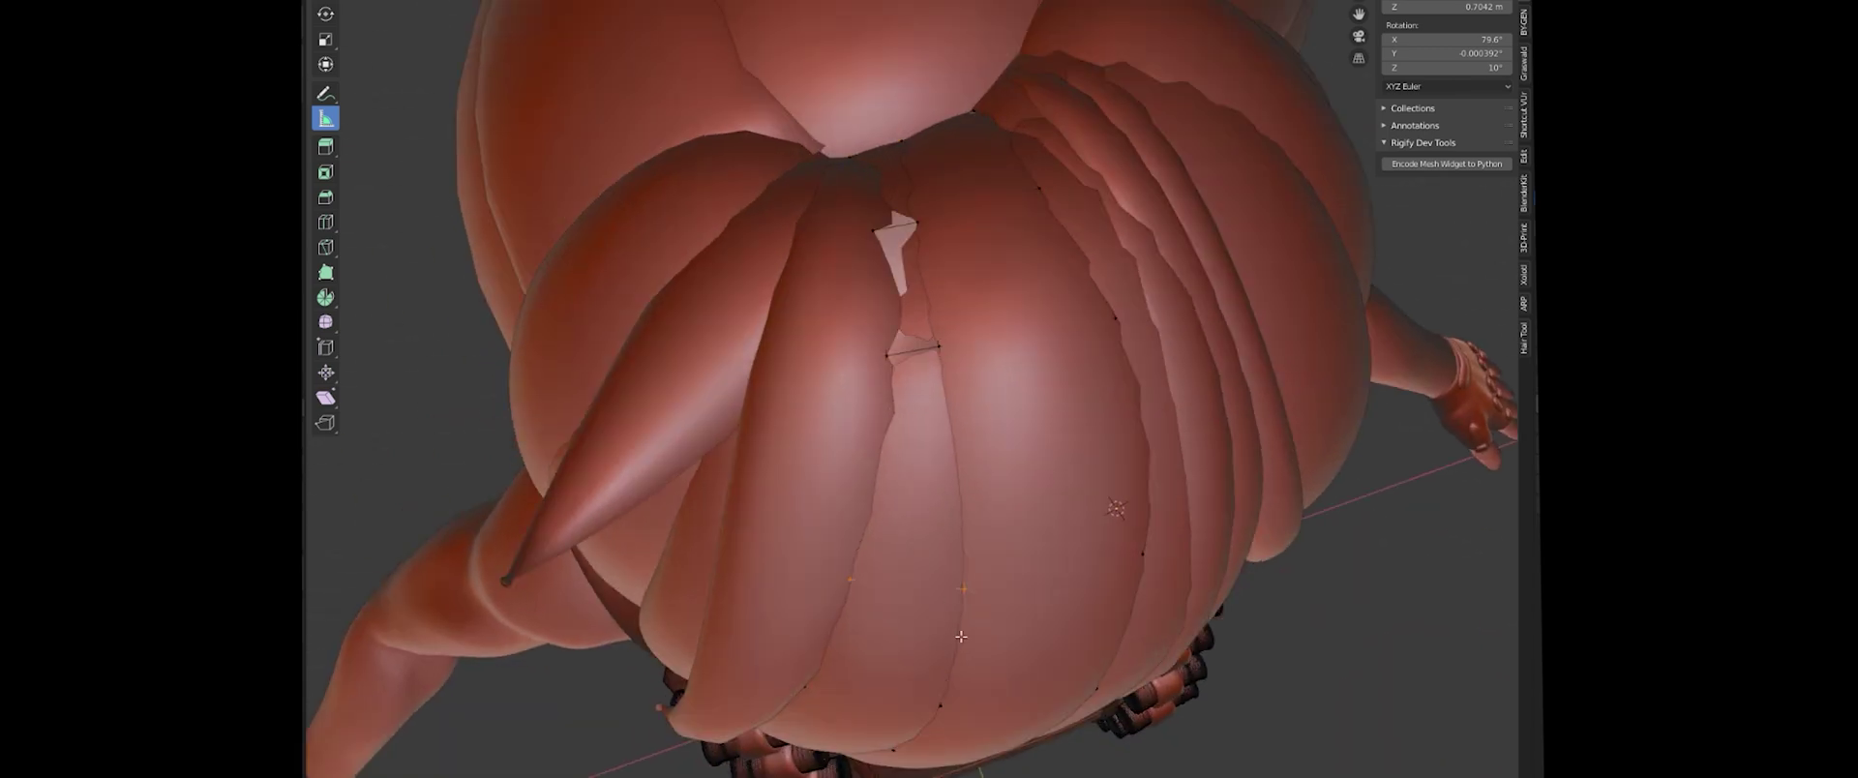
middle_drag(961, 636, 1005, 489)
- Orbit around the blonde toon-shaded head to view the ponytail from behind
middle_drag(1035, 590, 977, 542)
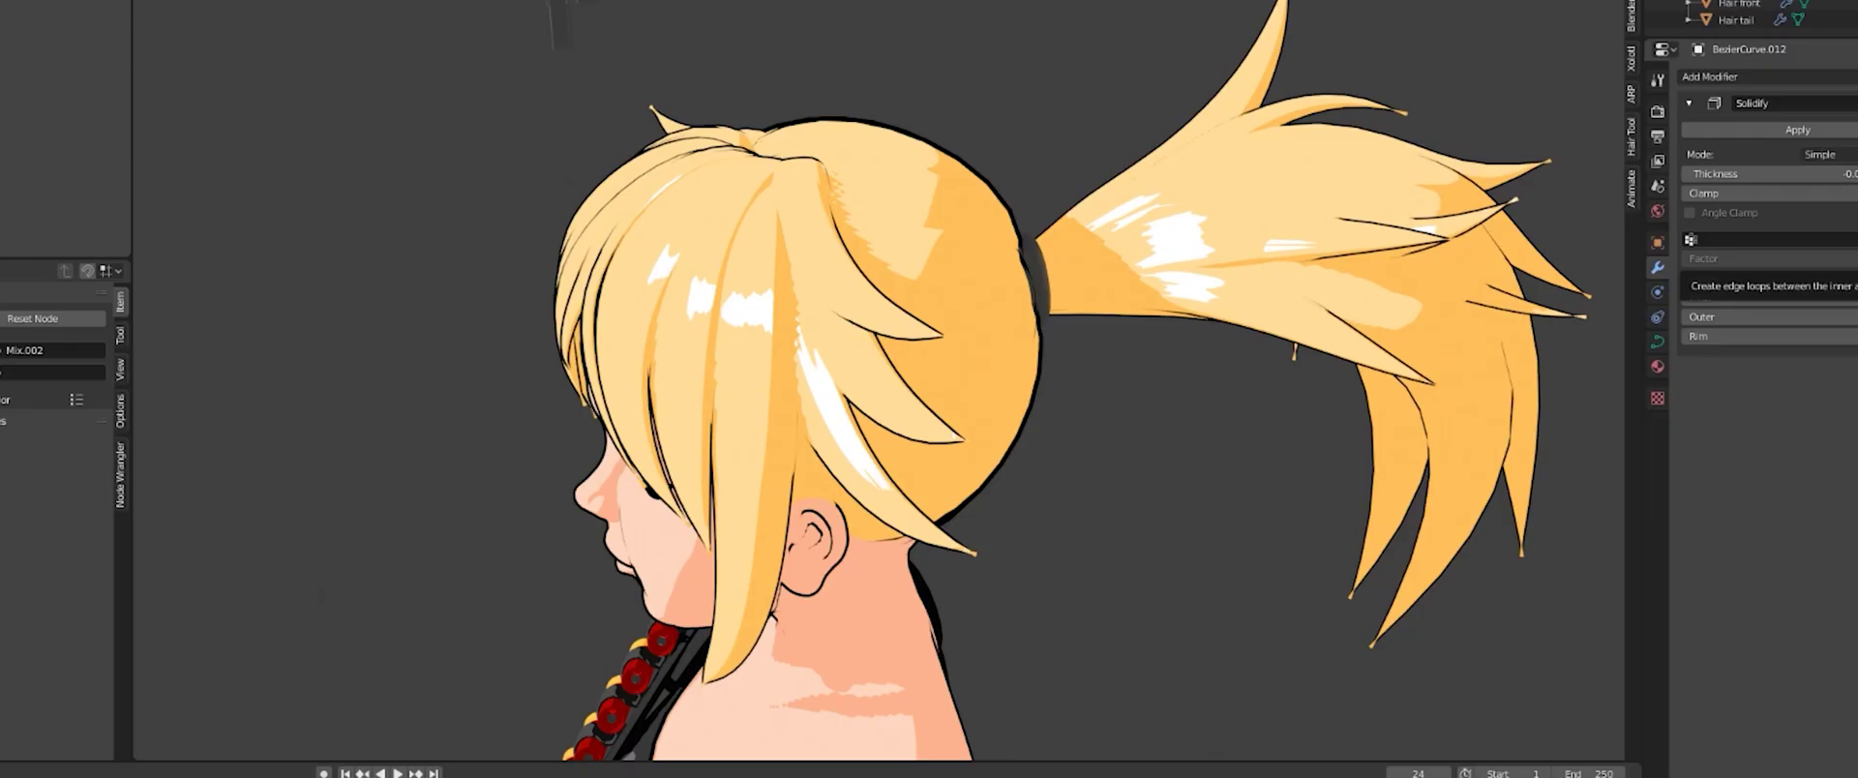
middle_drag(1100, 325, 1045, 377)
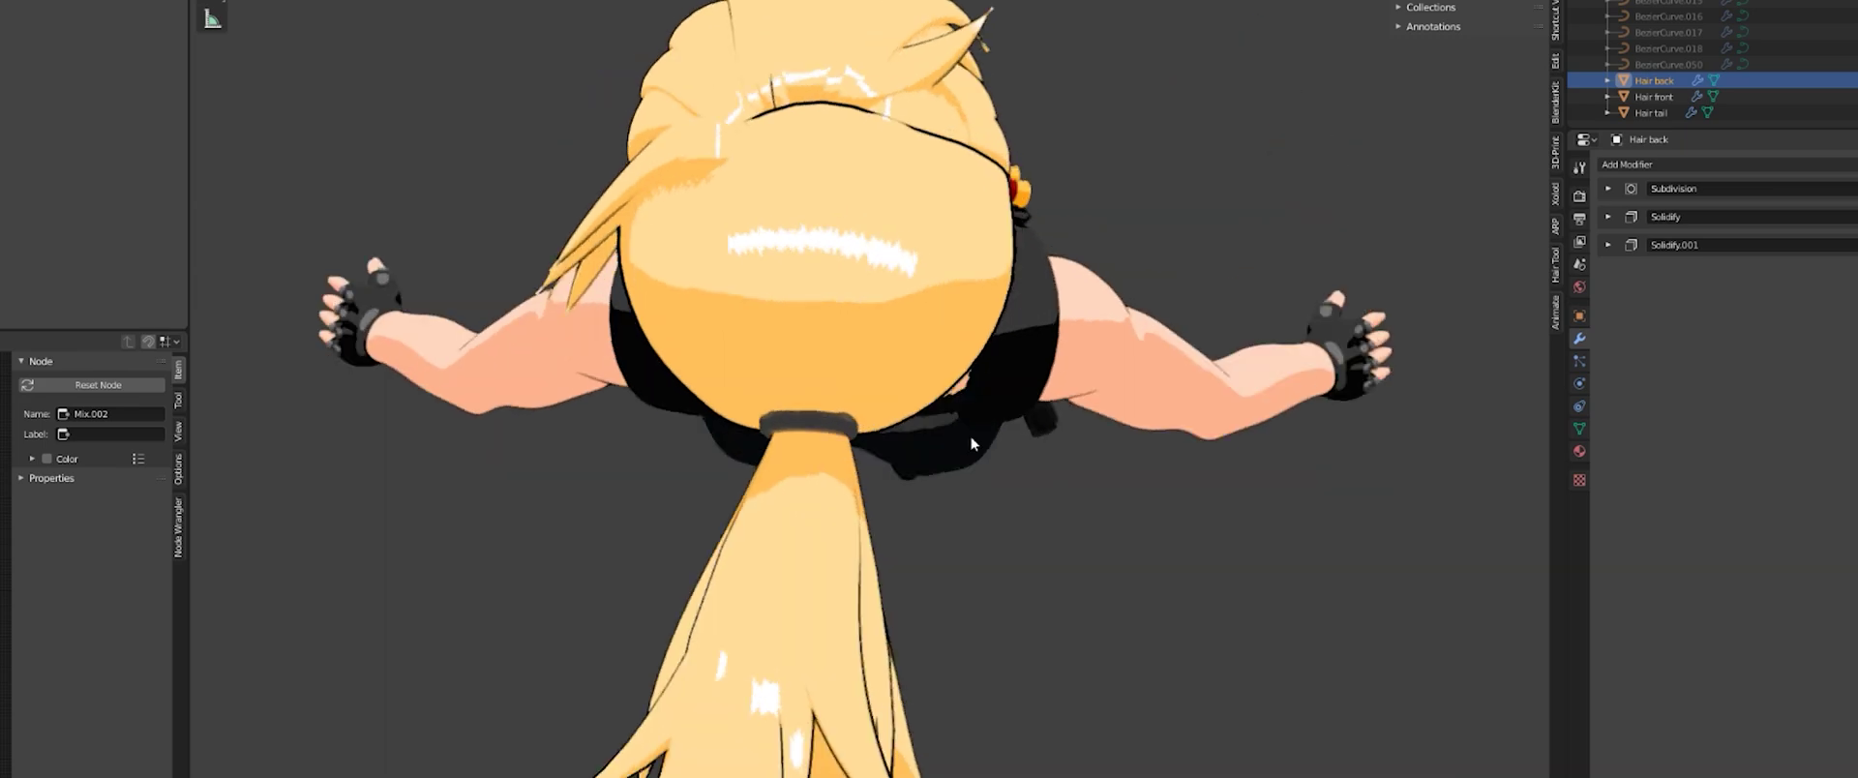
middle_drag(991, 376, 873, 300)
middle_drag(866, 370, 1086, 178)
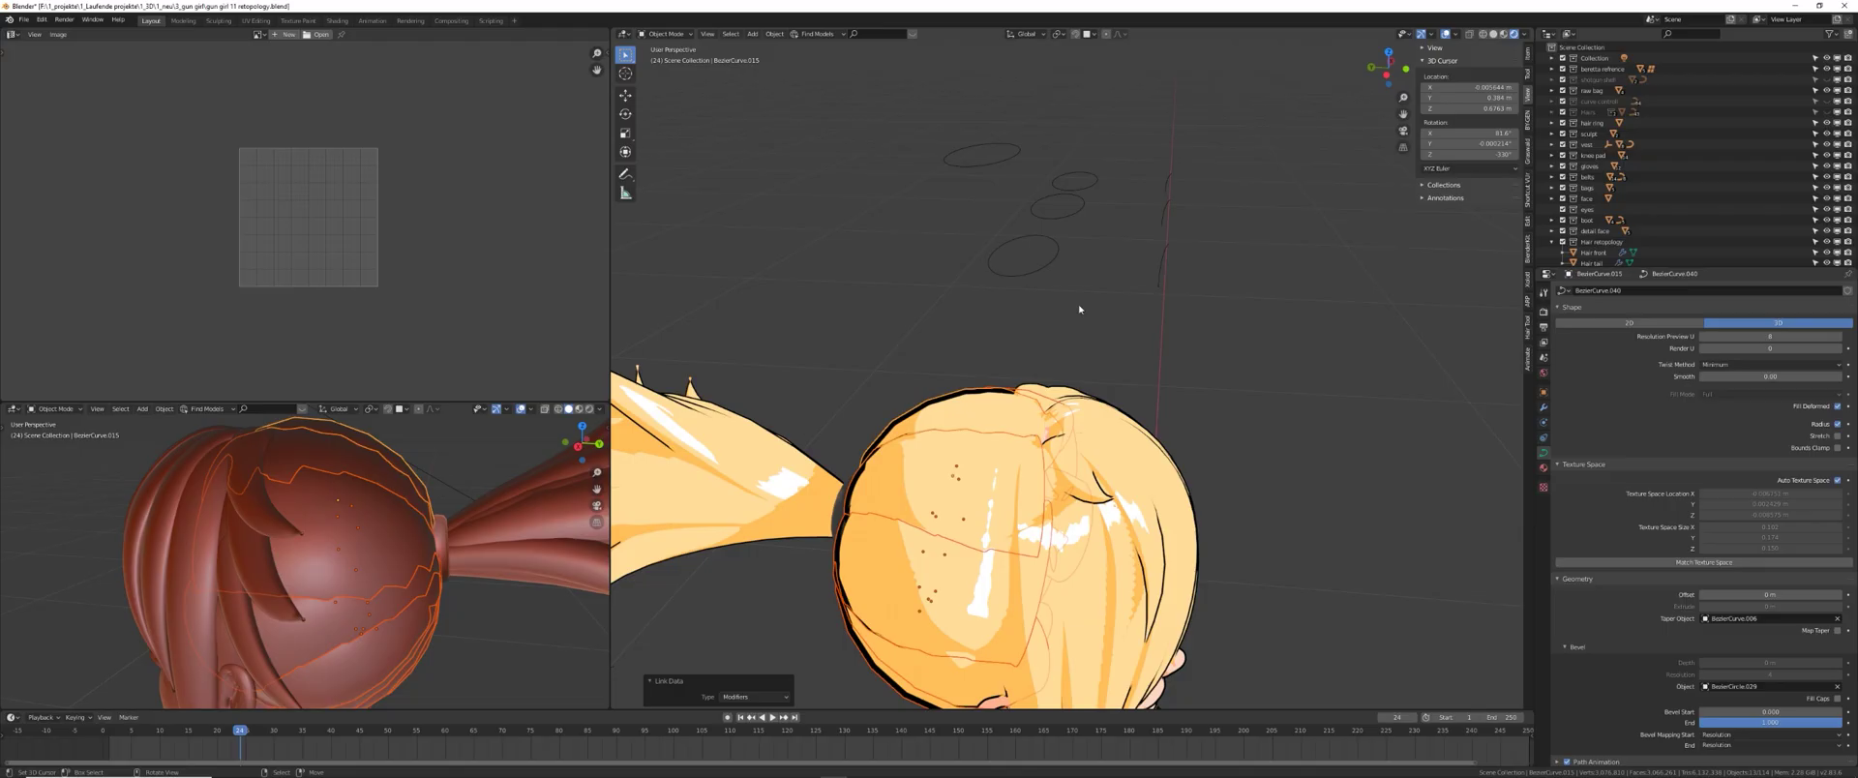
- Brush-select the hair profile ellipse curves and make BezierCurve.006 the active curve
middle_drag(1086, 303, 1026, 306)
click(1006, 308)
mouse_move(997, 283)
mouse_down()
mouse_move(1024, 230)
mouse_move(948, 193)
mouse_up()
key(Escape)
middle_drag(968, 213, 1206, 315)
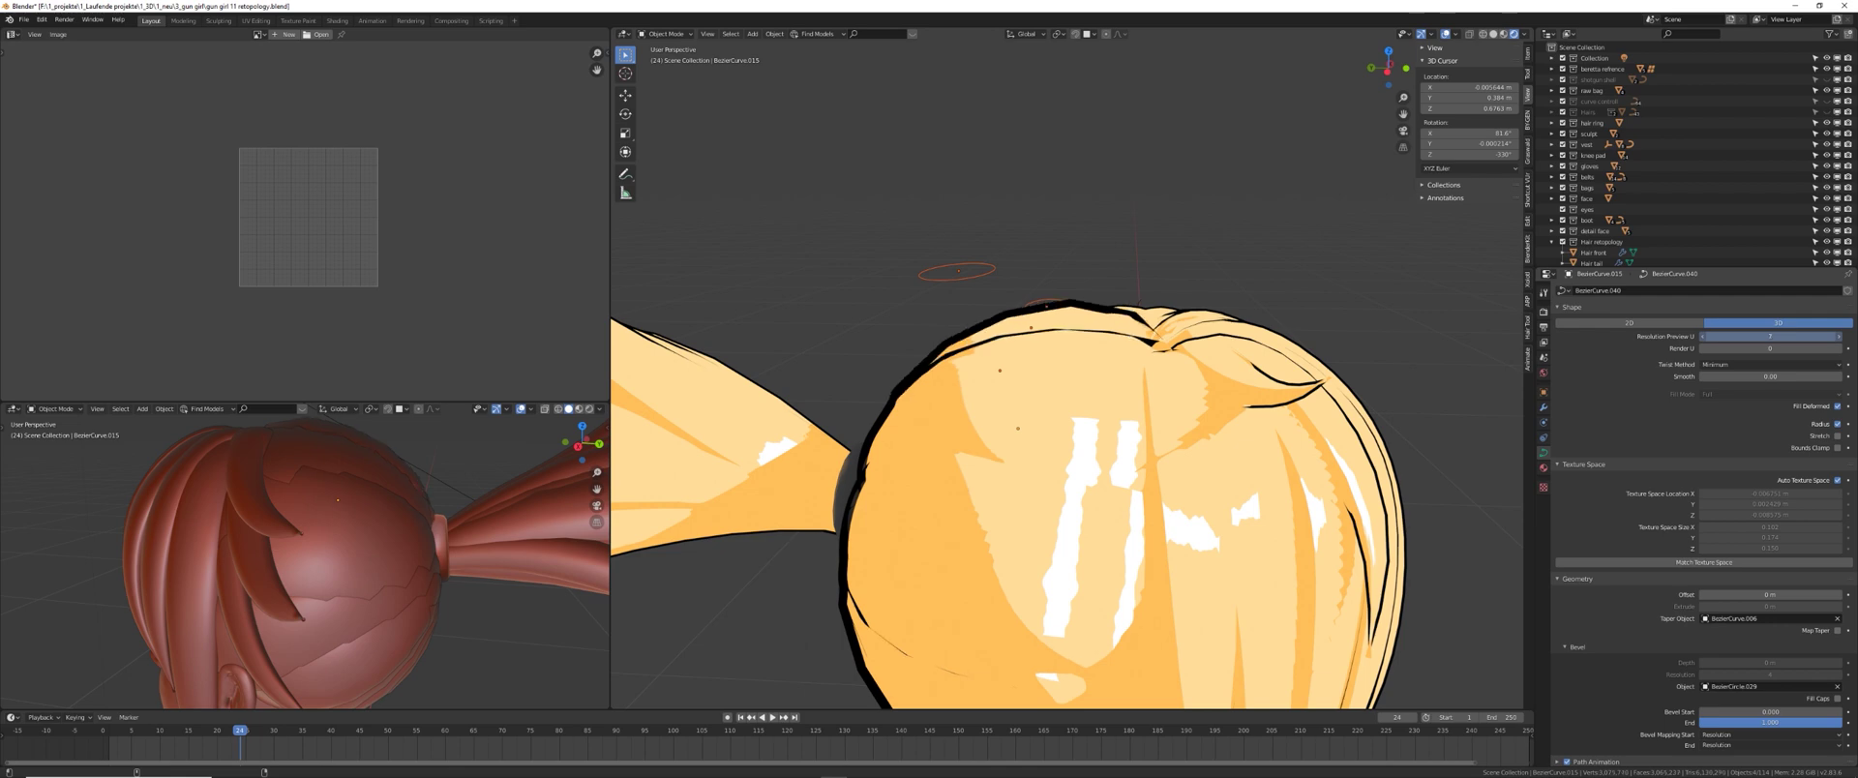
middle_drag(1218, 342, 1208, 348)
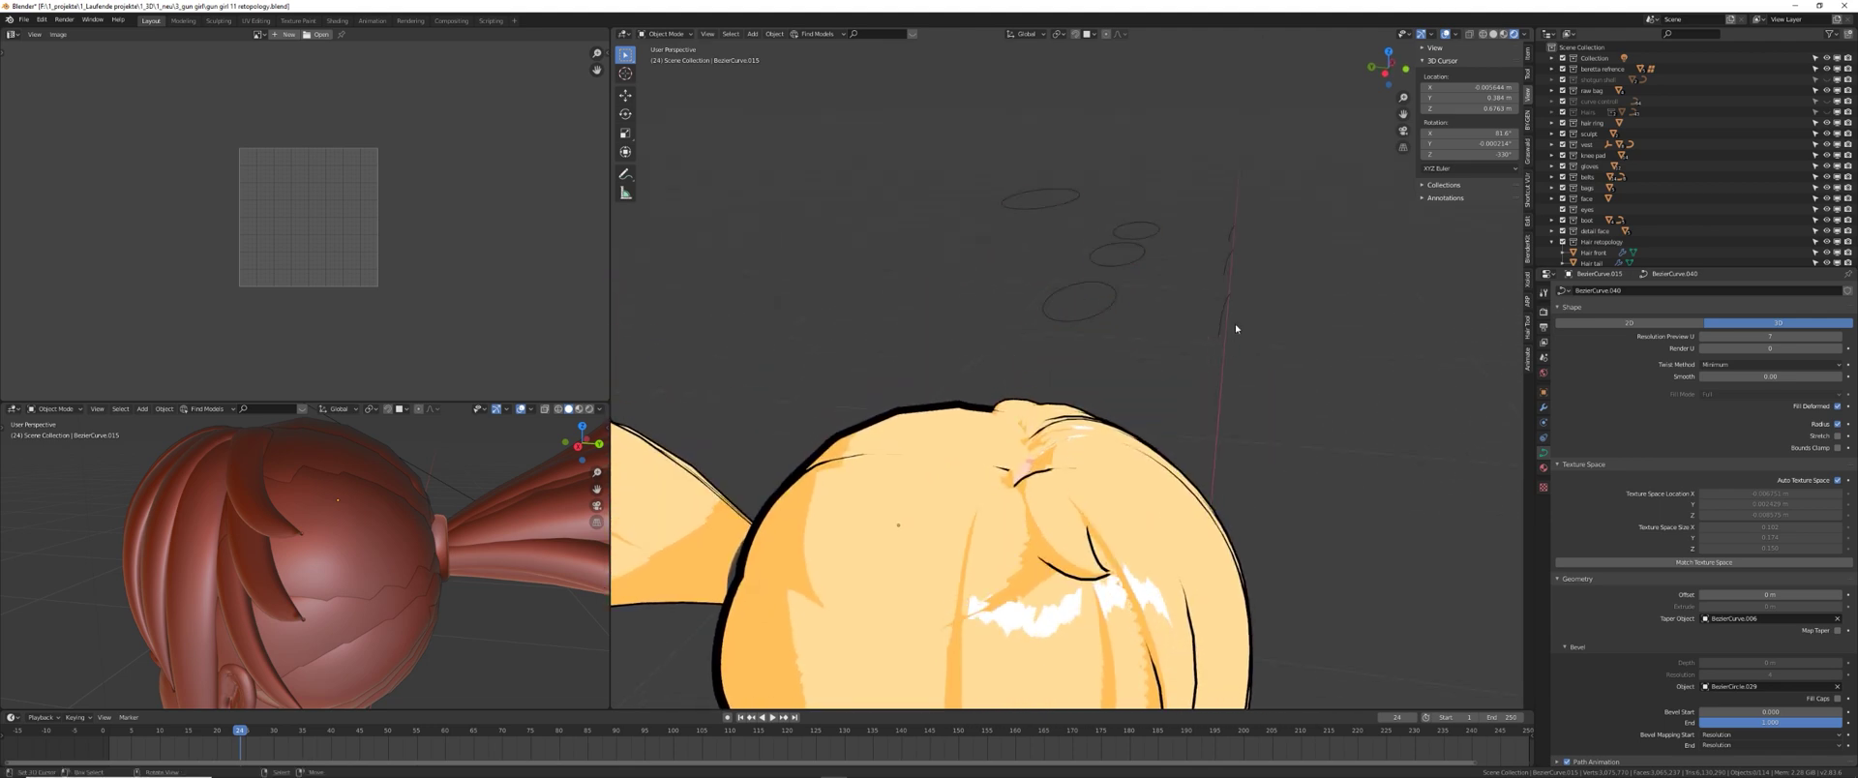
key(Escape)
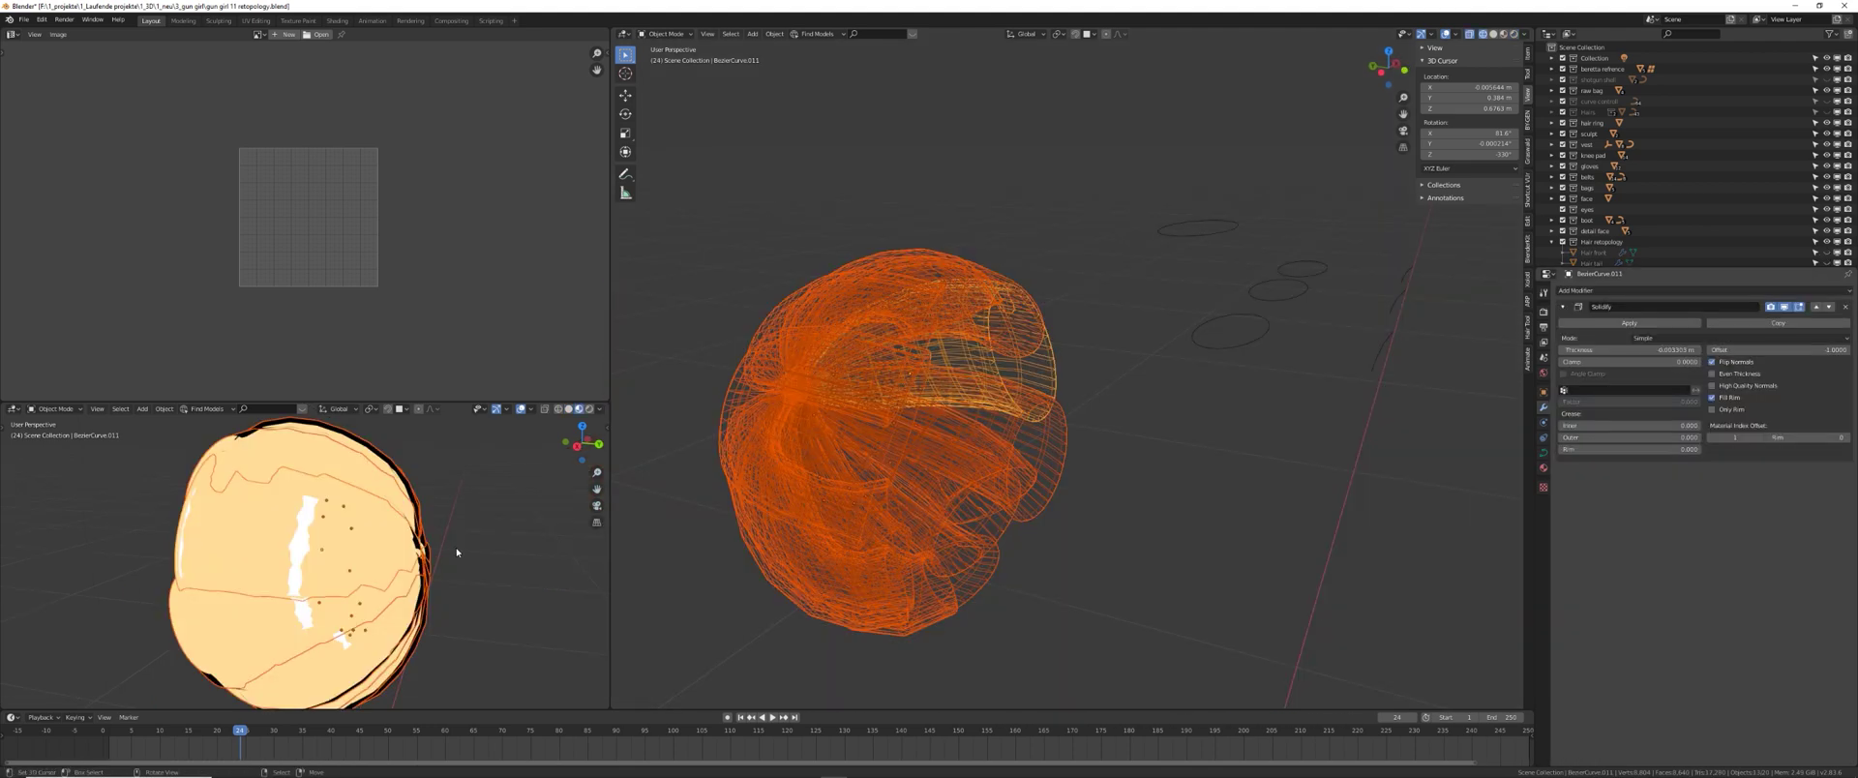
key(c)
scroll(1374, 453, up, 4)
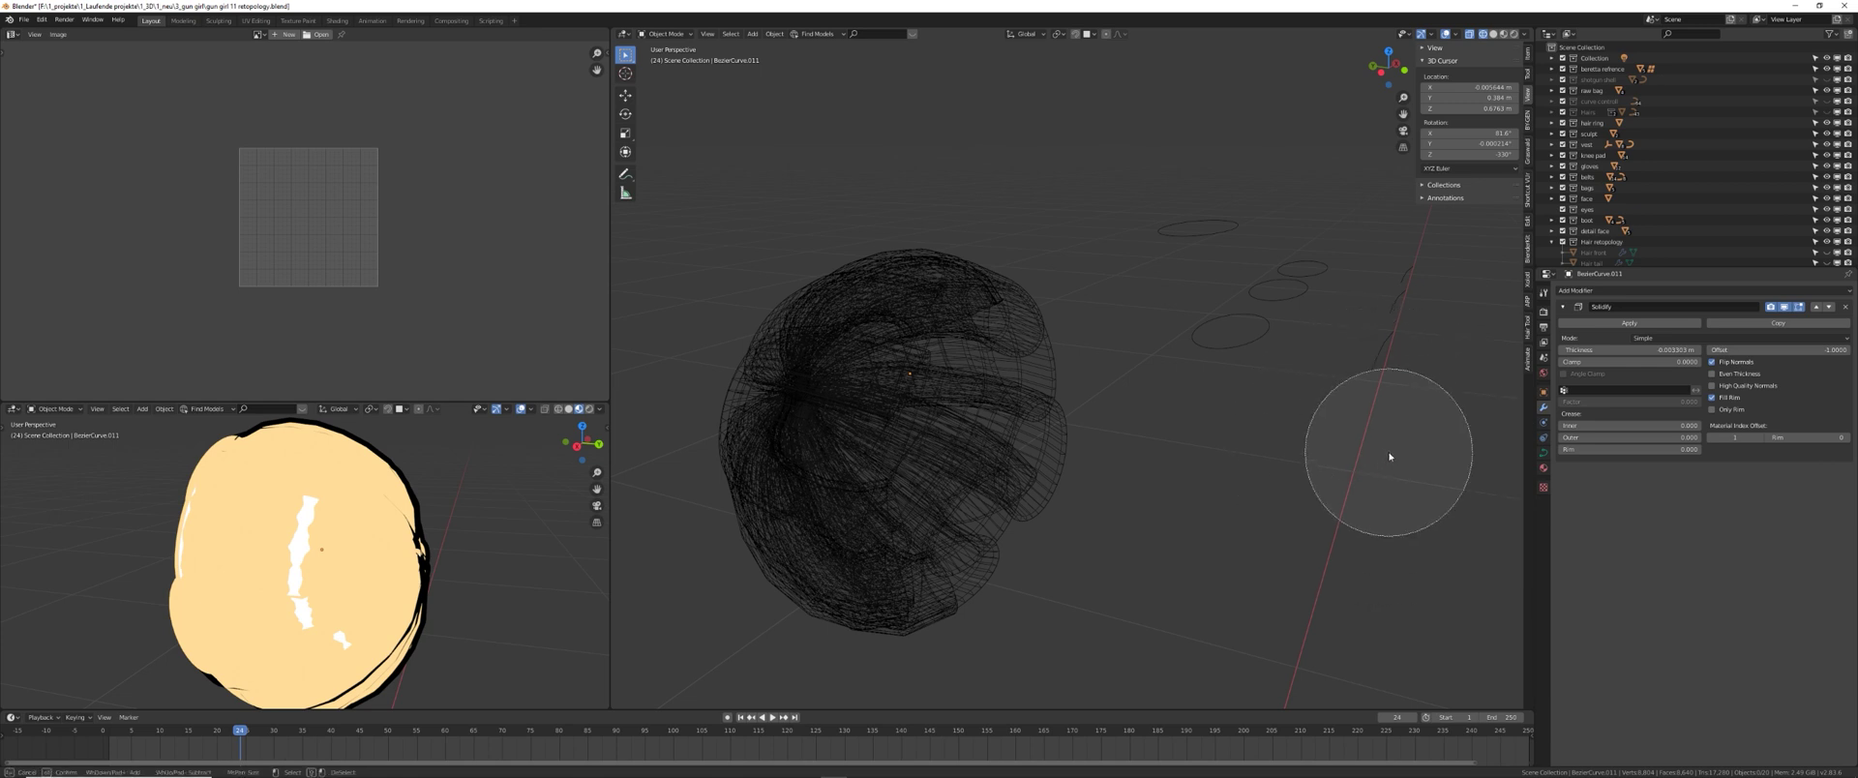
click(1381, 346)
- Tweak the curves' Resolution Preview U from 3 in the curve Data tab
click(1543, 454)
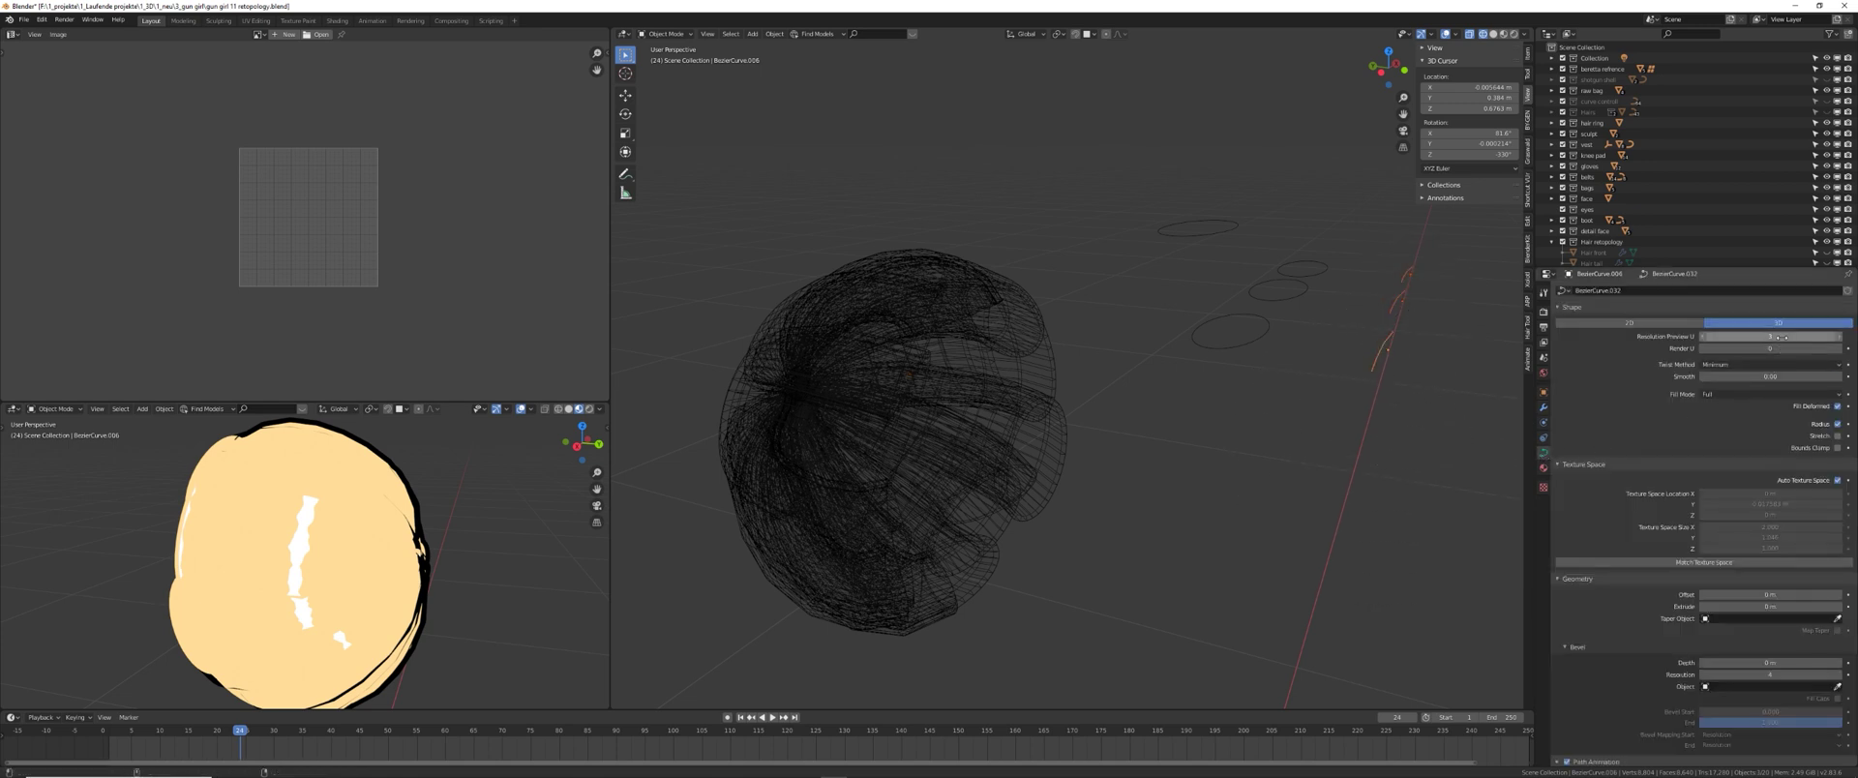
click(1703, 336)
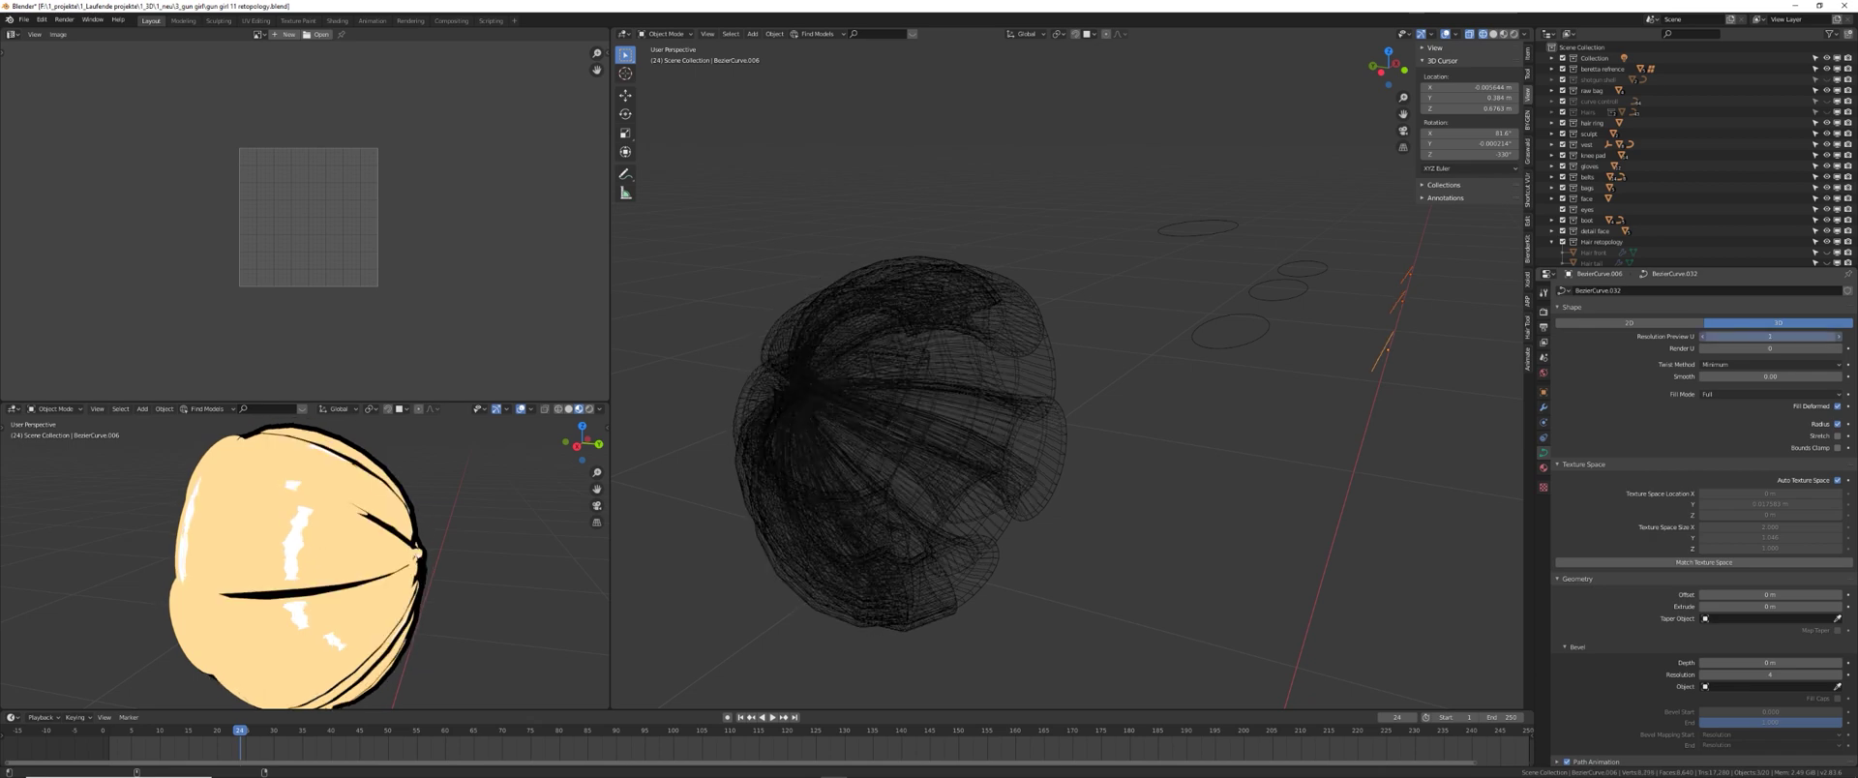
key(ctrl+z)
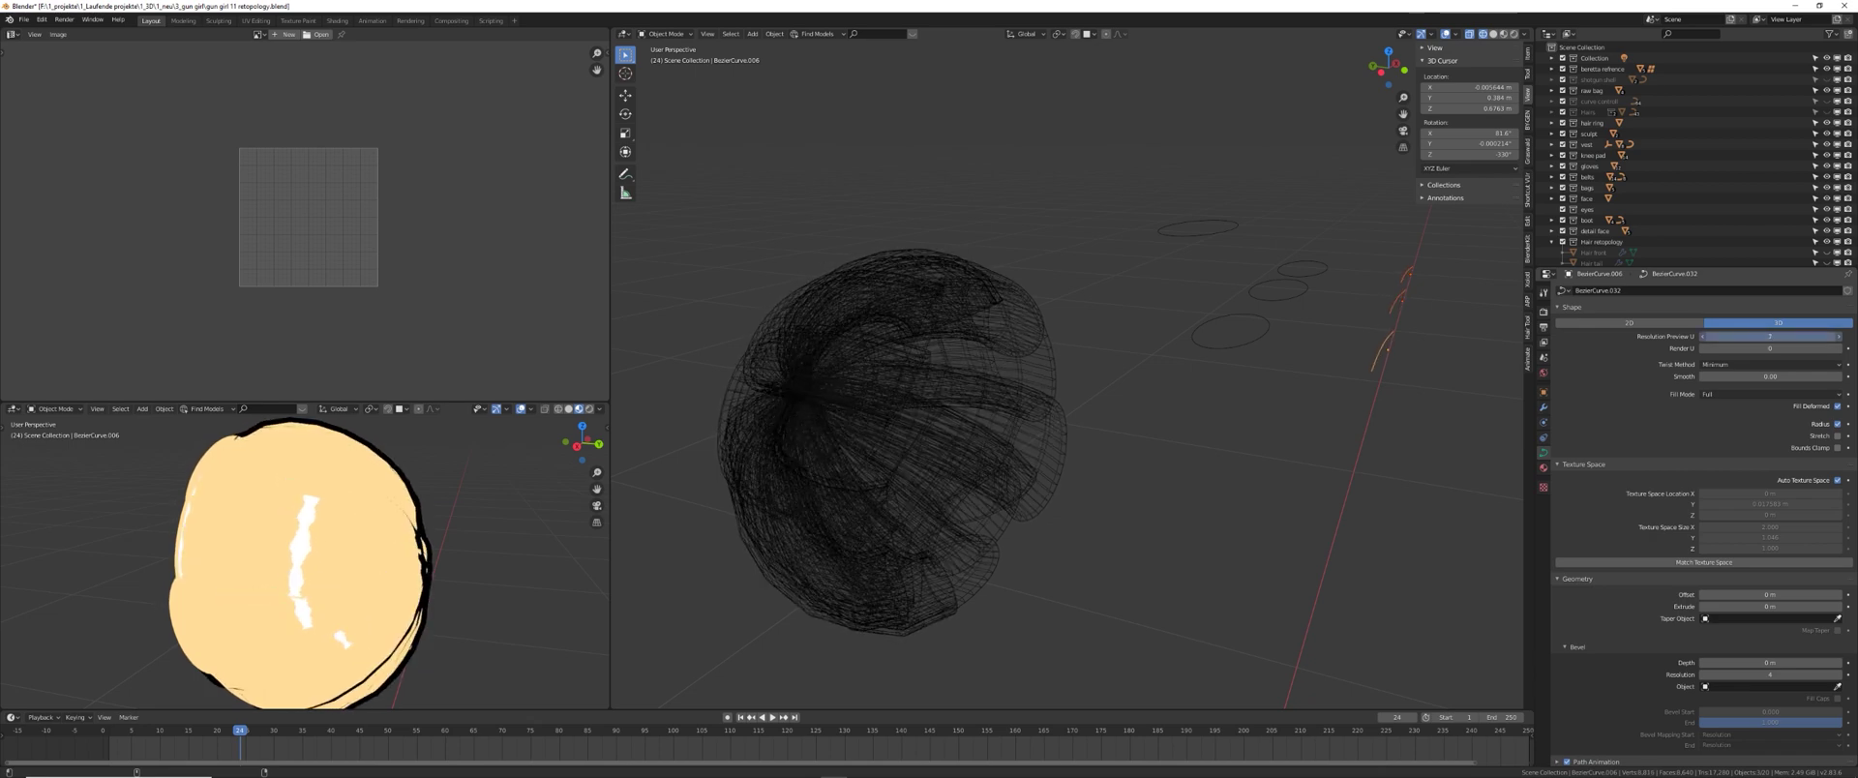
mouse_move(1770, 335)
mouse_down()
mouse_move(1741, 336)
mouse_move(1780, 336)
mouse_up()
- In vertex select mode, pick edge loops along the hair strand mesh
middle_drag(1428, 372, 1350, 376)
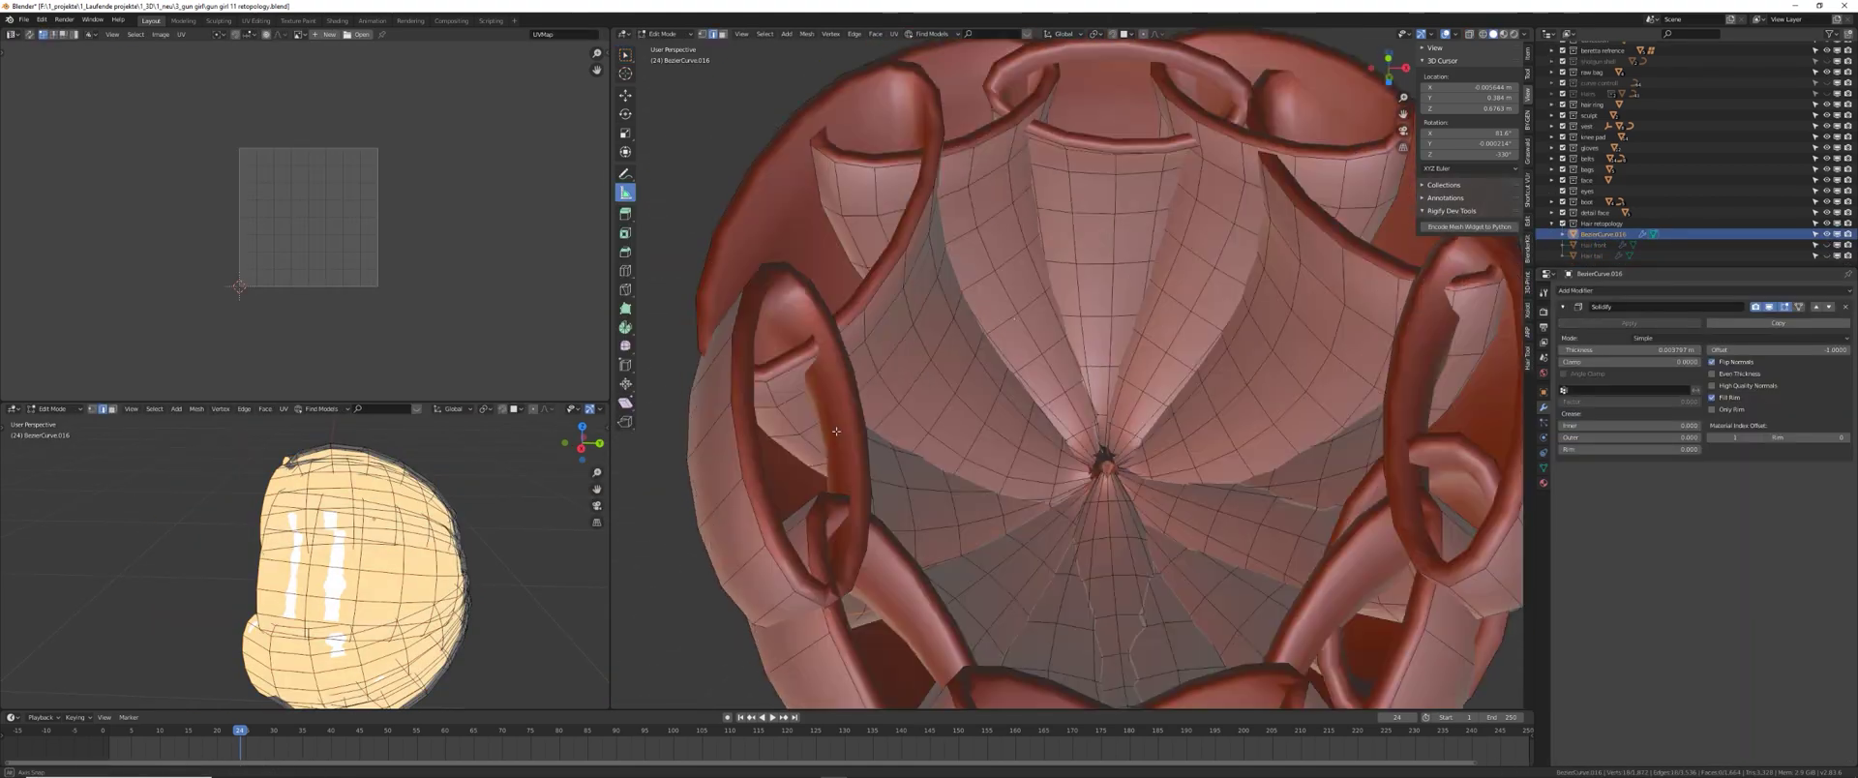
middle_drag(836, 431, 1113, 484)
key(1)
alt+click(996, 378)
alt+click(1196, 520)
- Select one more edge loop on the strand and return to Object Mode
scroll(1112, 484, down, 5)
scroll(996, 454, up, 5)
alt+click(996, 453)
scroll(995, 454, down, 5)
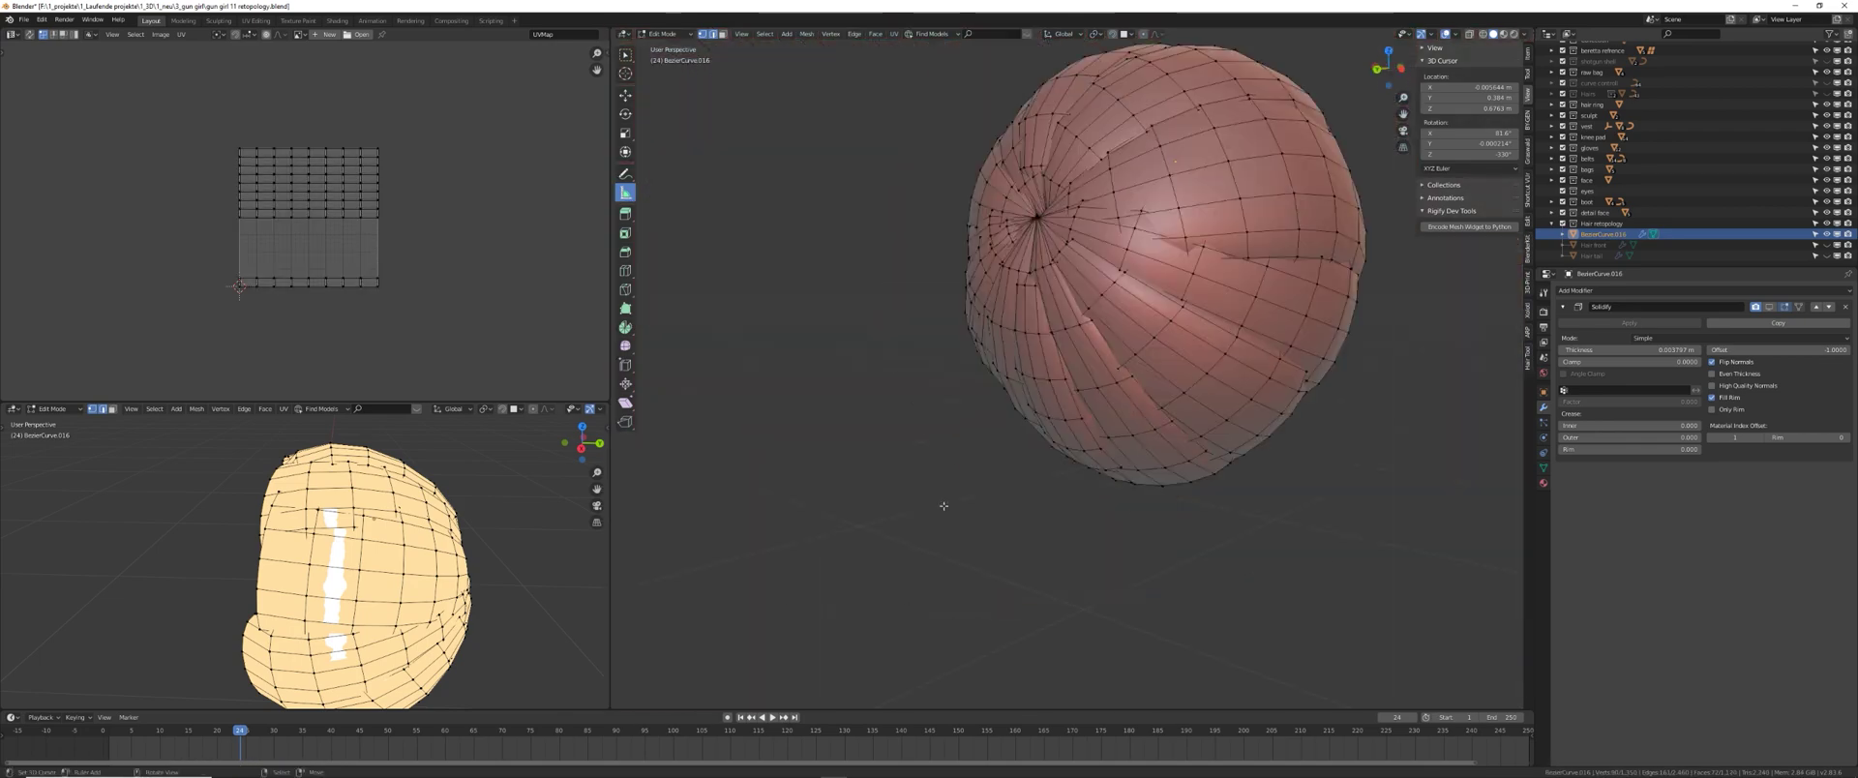
scroll(1062, 499, up, 5)
key(Tab)
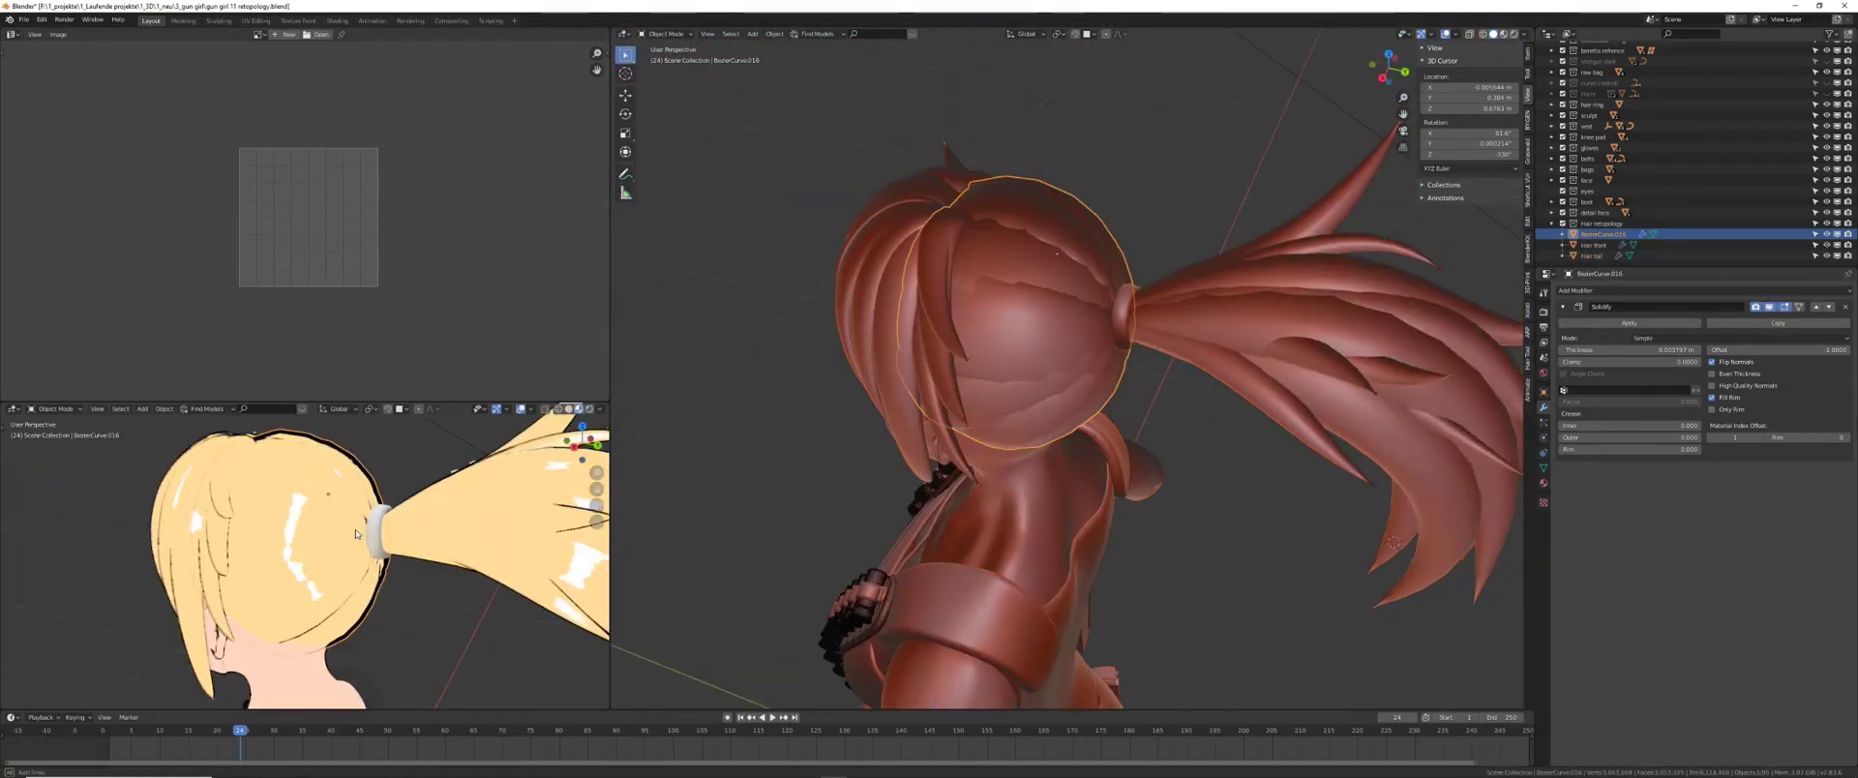
- Test Sun light directions by rotating it around the Z axis, viewing the hair from behind
middle_drag(980, 464, 1113, 406)
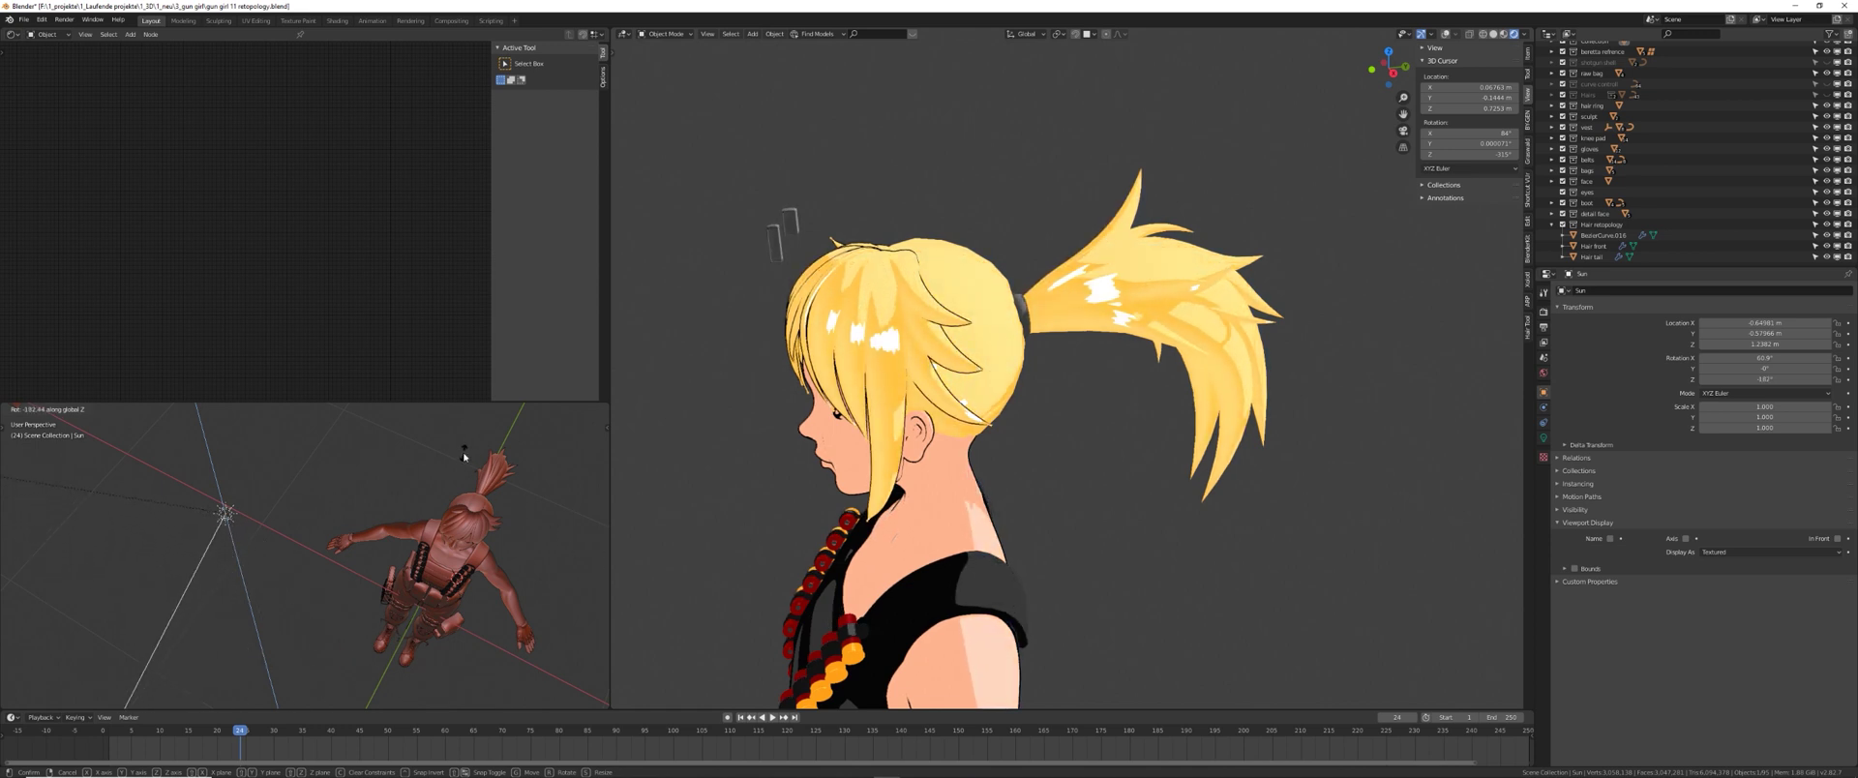
key(Escape)
key(r)
key(z)
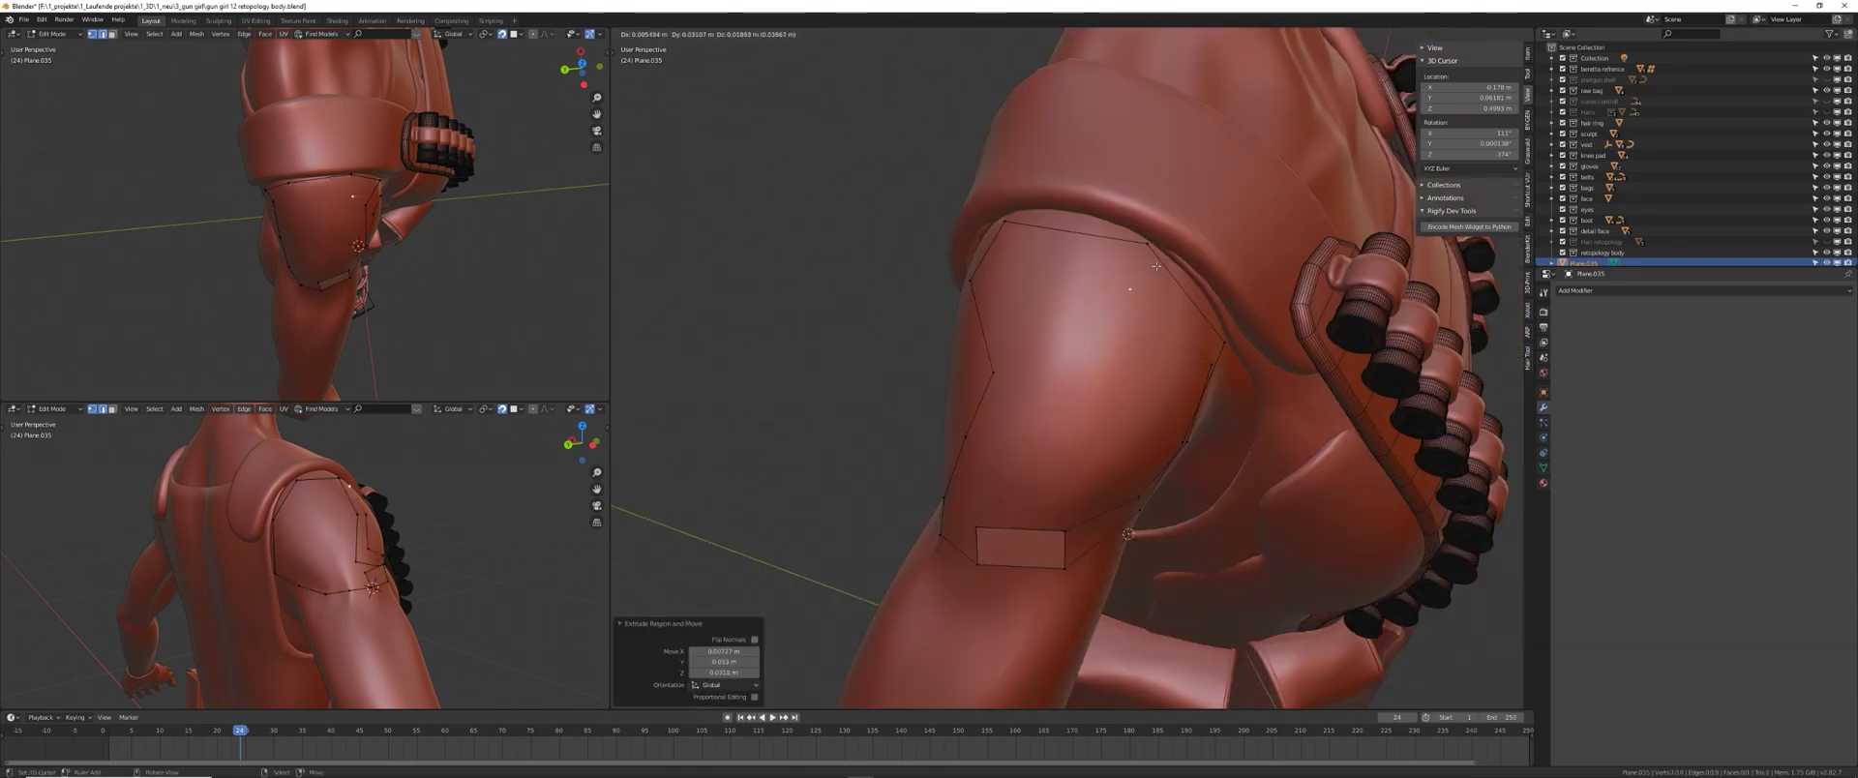
- Fill the empty shoulder loop with faces and extend new retopology faces over the upper arm
middle_drag(1065, 333, 1112, 387)
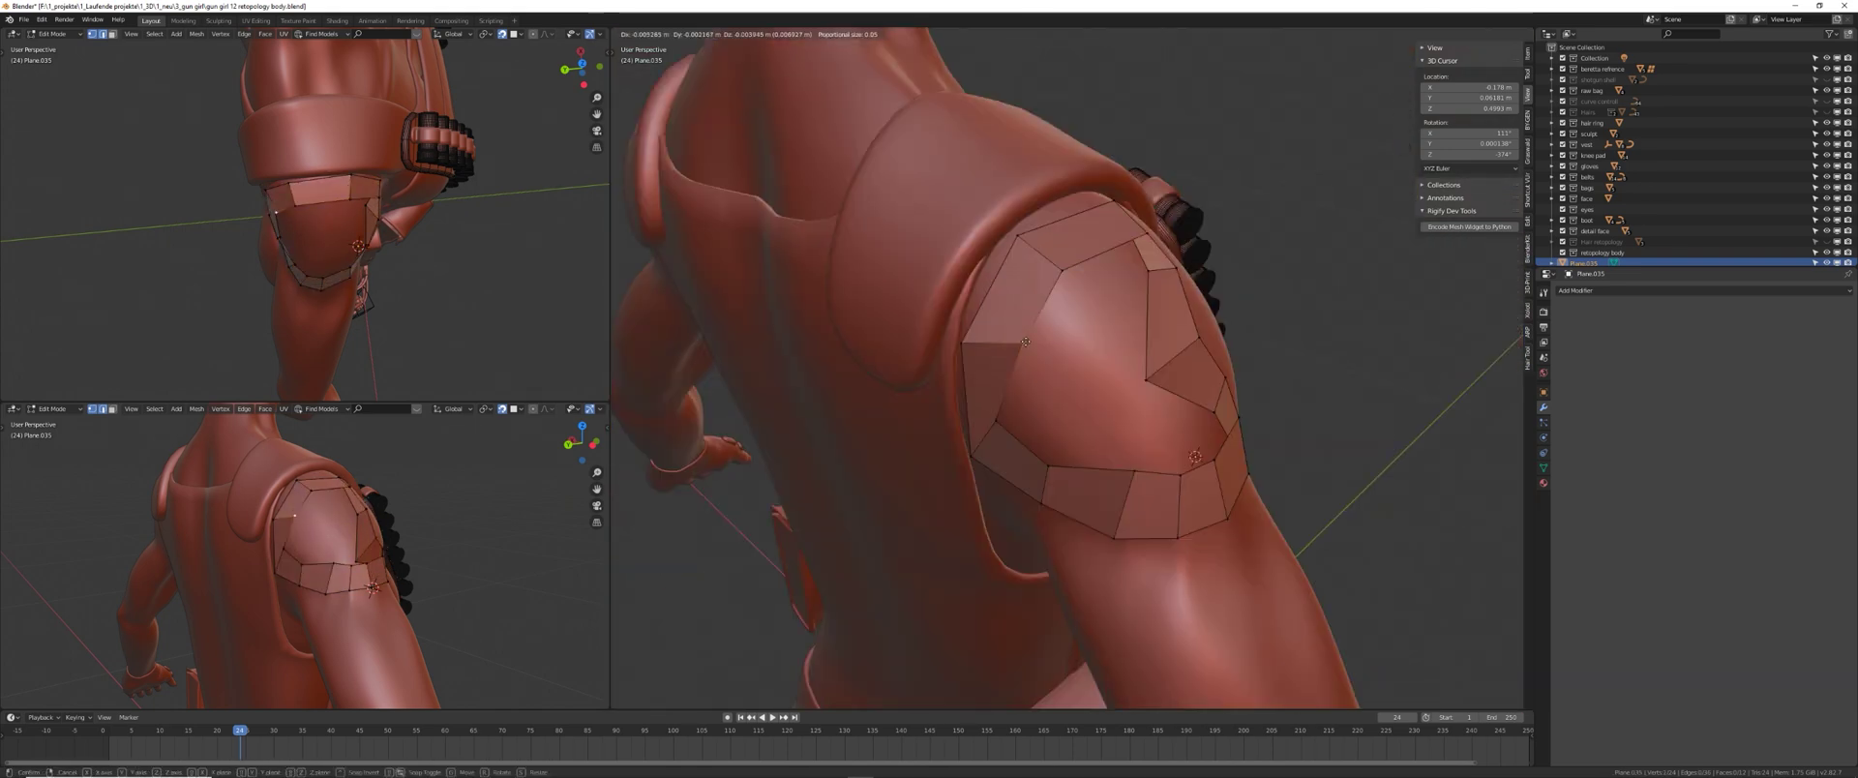
scroll(1112, 387, up, 3)
drag(1113, 387, 1084, 416)
middle_drag(1084, 416, 1064, 433)
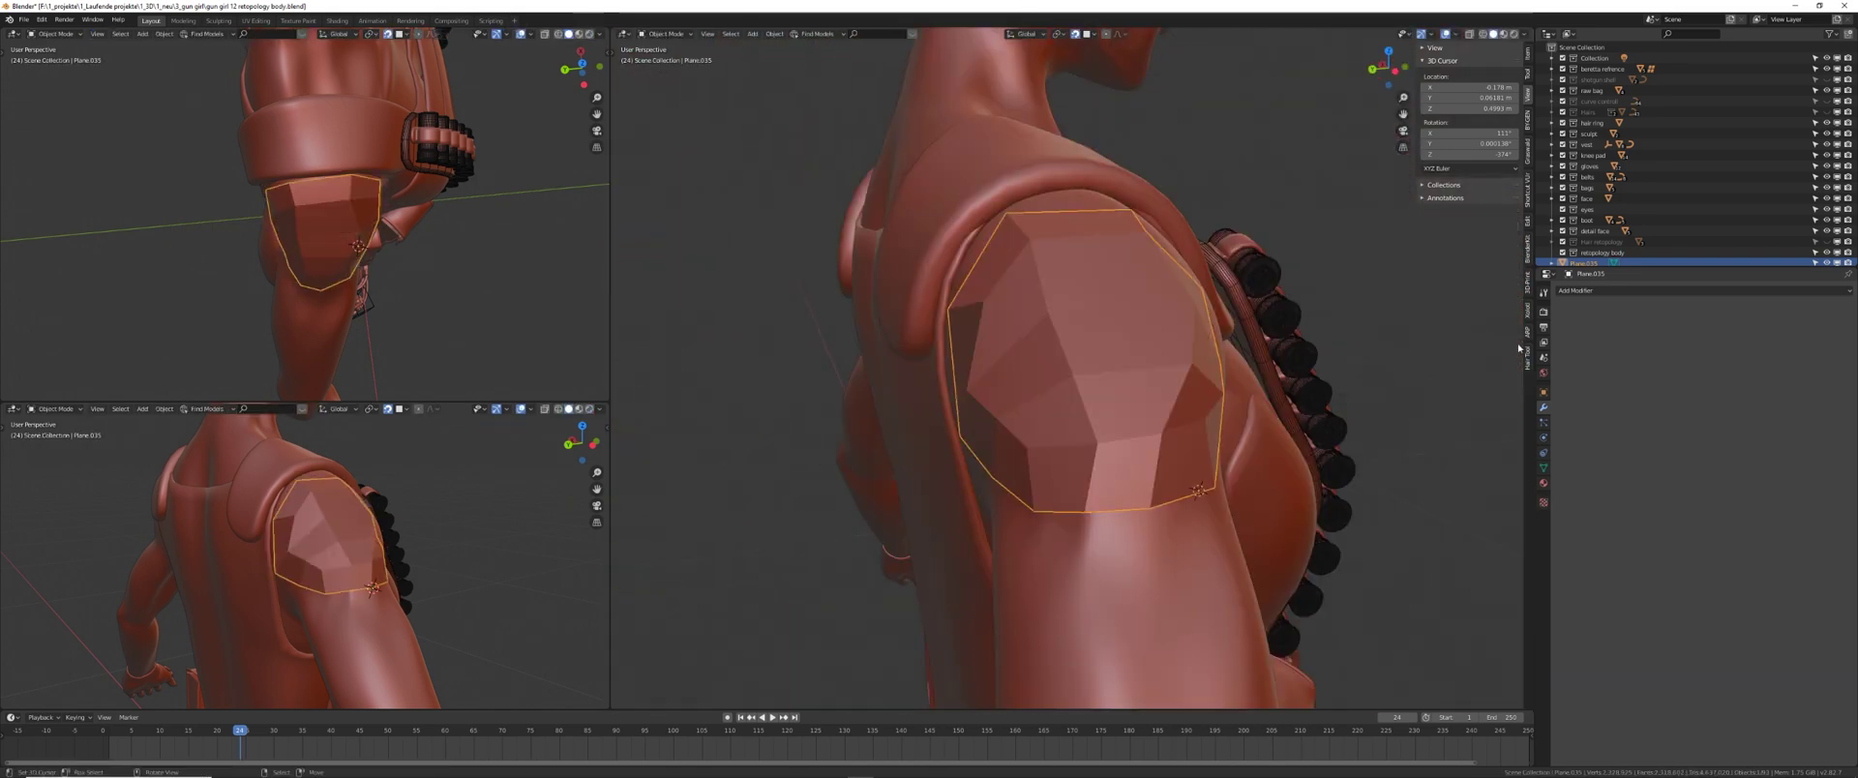
shift+middle_drag(1064, 433, 1124, 373)
- Select an arm edge loop and reposition loops down the arm with repeated G moves
ctrl+click(1210, 346)
alt+click(1204, 348)
key(x)
key(Escape)
key(g)
click(1036, 290)
key(g)
click(1223, 259)
key(g)
click(1113, 290)
- Apply Shrinkwrap.001 to the arm mesh and orbit to check the finger retopology
key(Tab)
key(Tab)
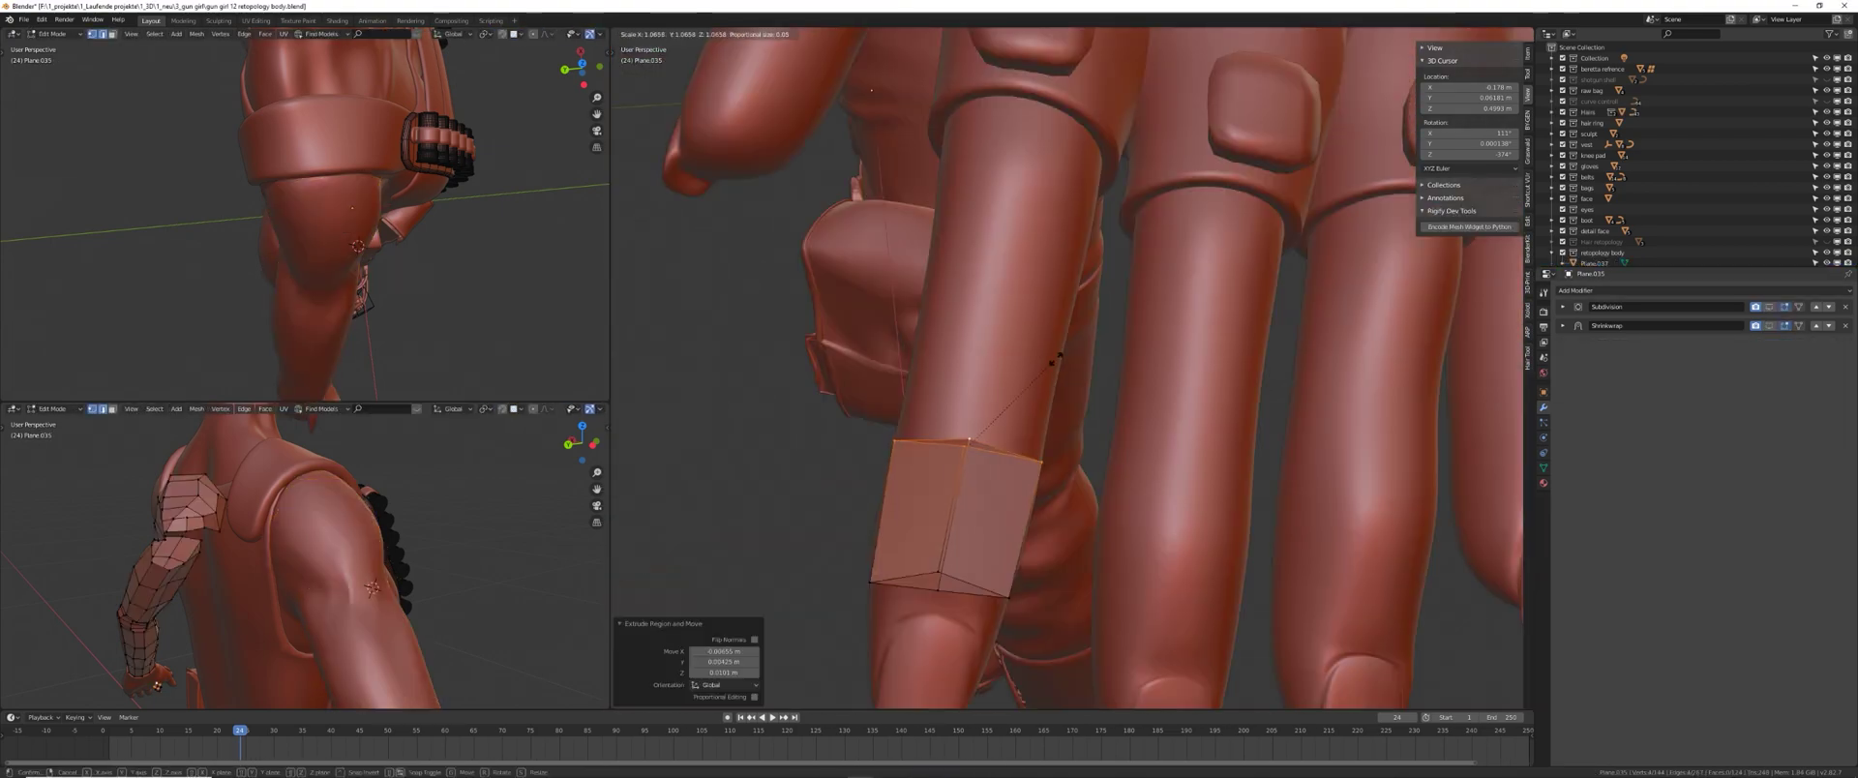
key(Tab)
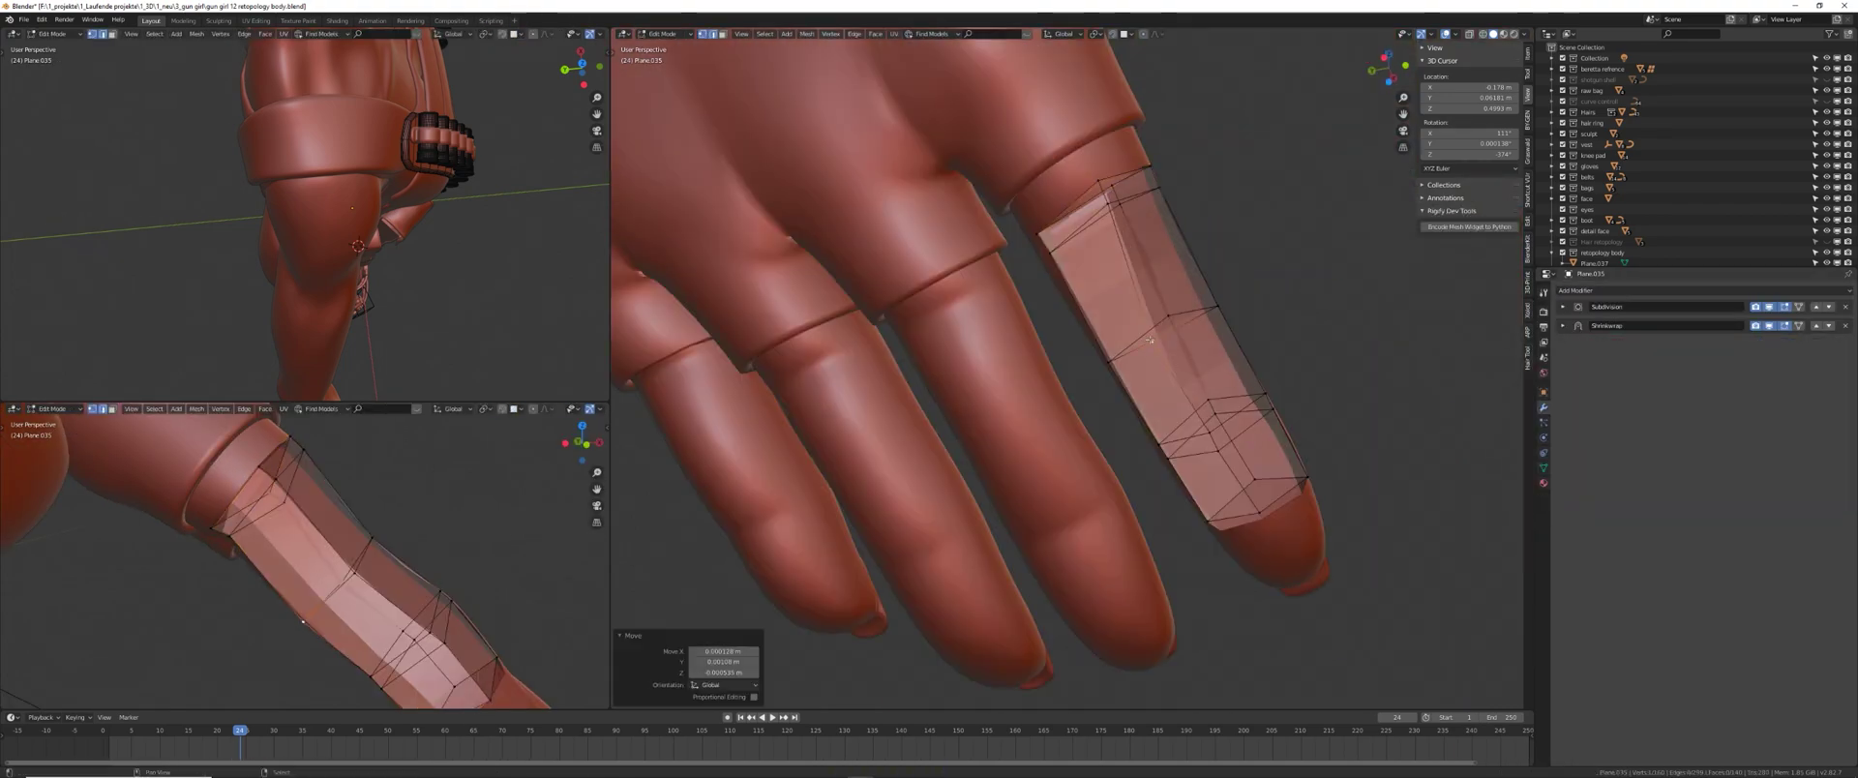
middle_drag(967, 465, 950, 505)
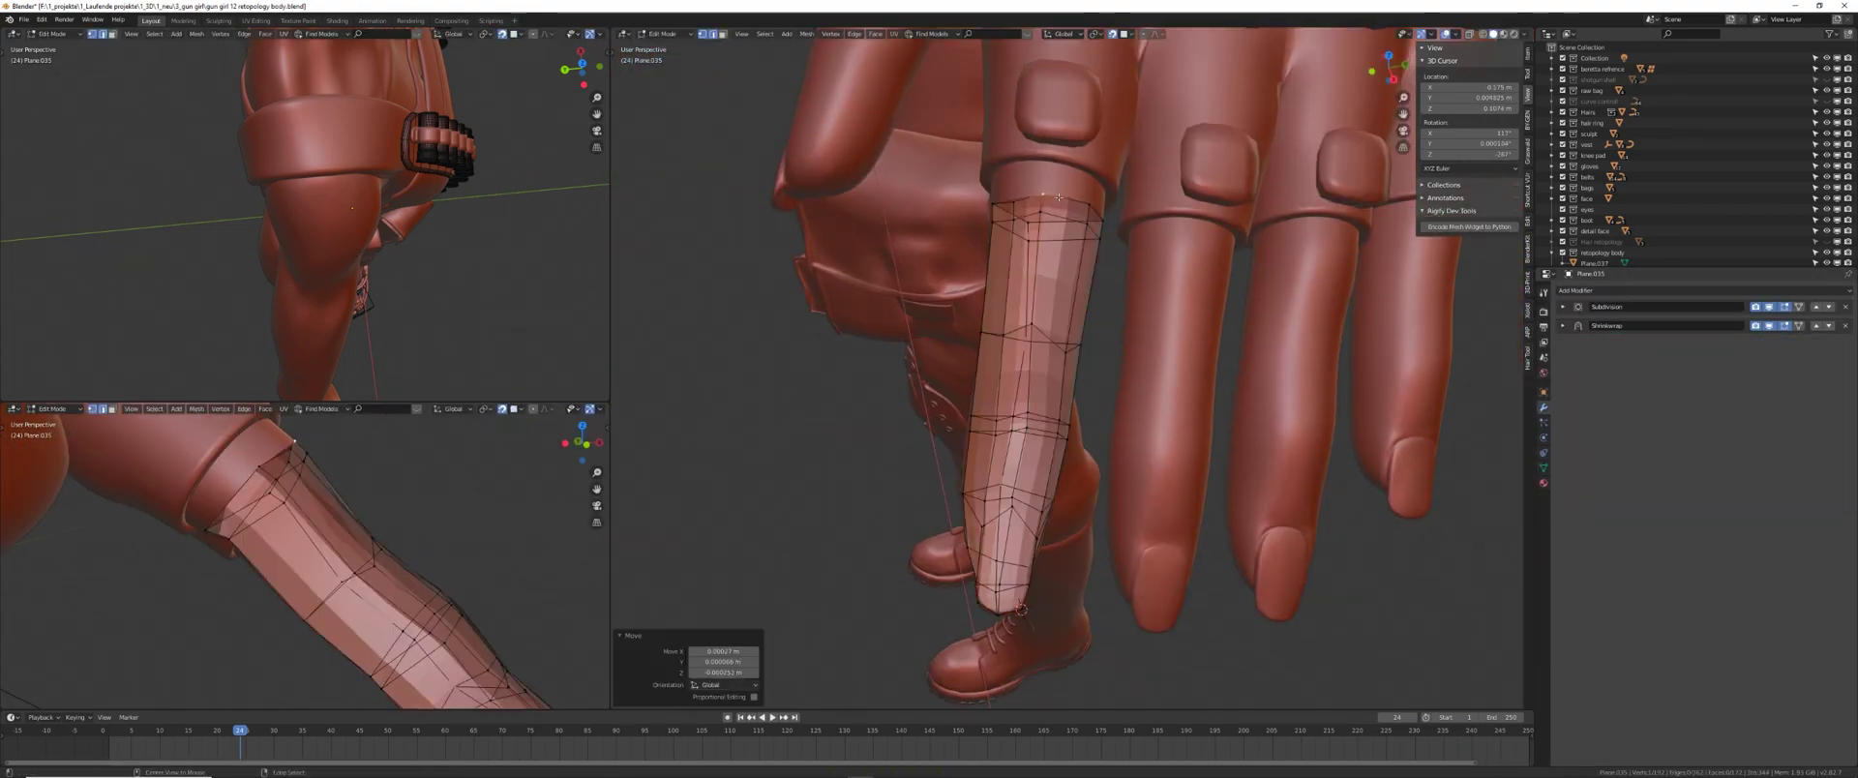
middle_drag(1064, 426, 1152, 411)
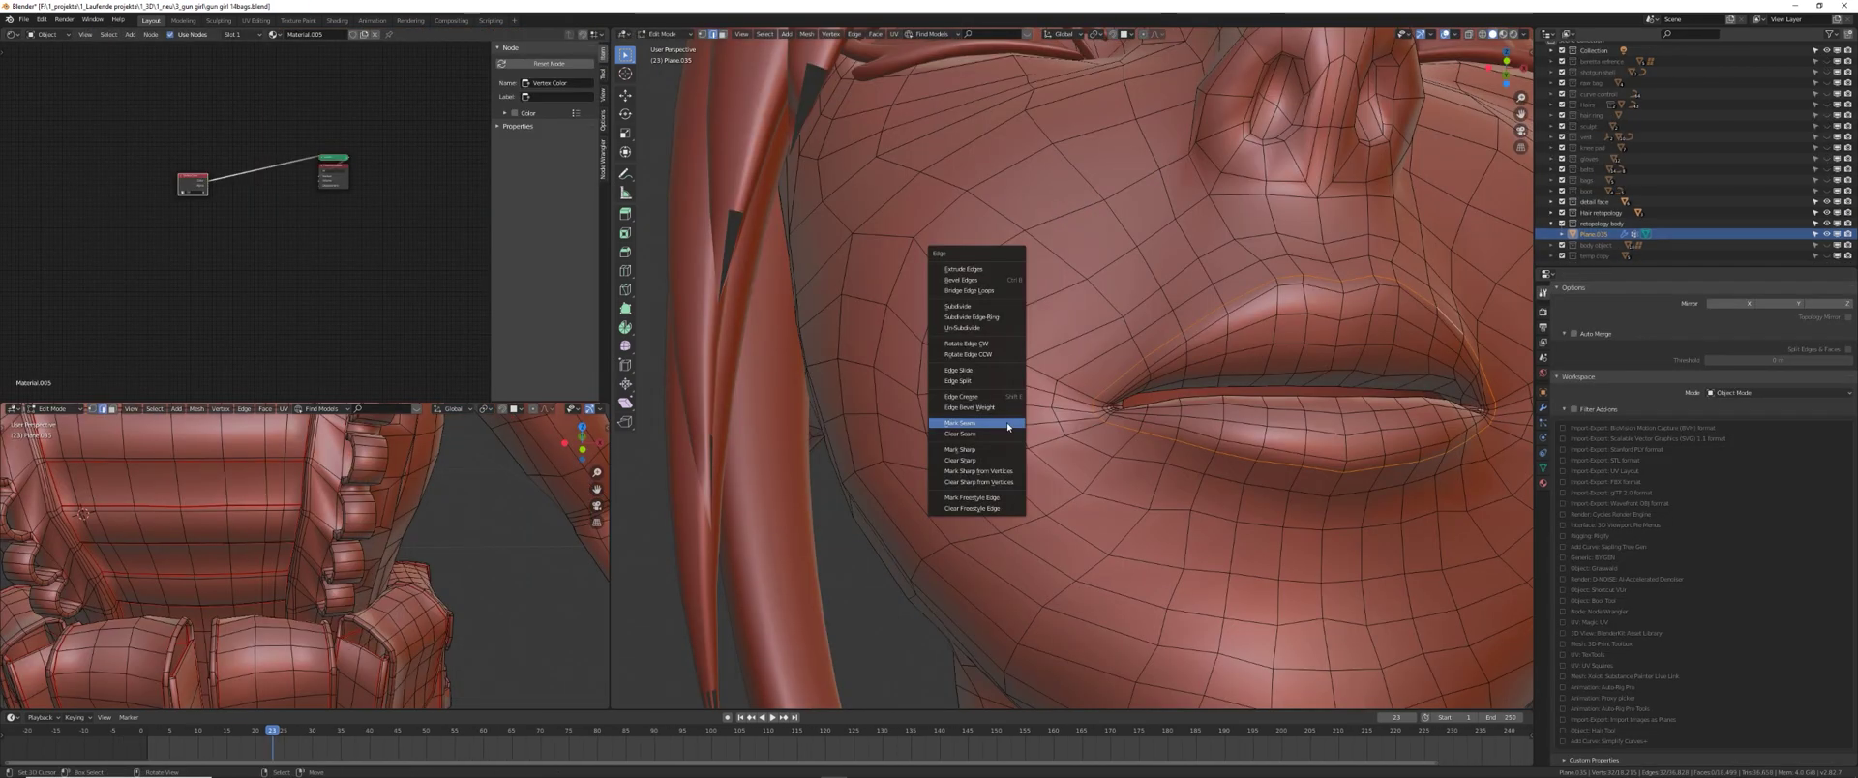
- Zoom and orbit to inspect the lip seams from below, then the face and neck from the front
scroll(1066, 468, down, 8)
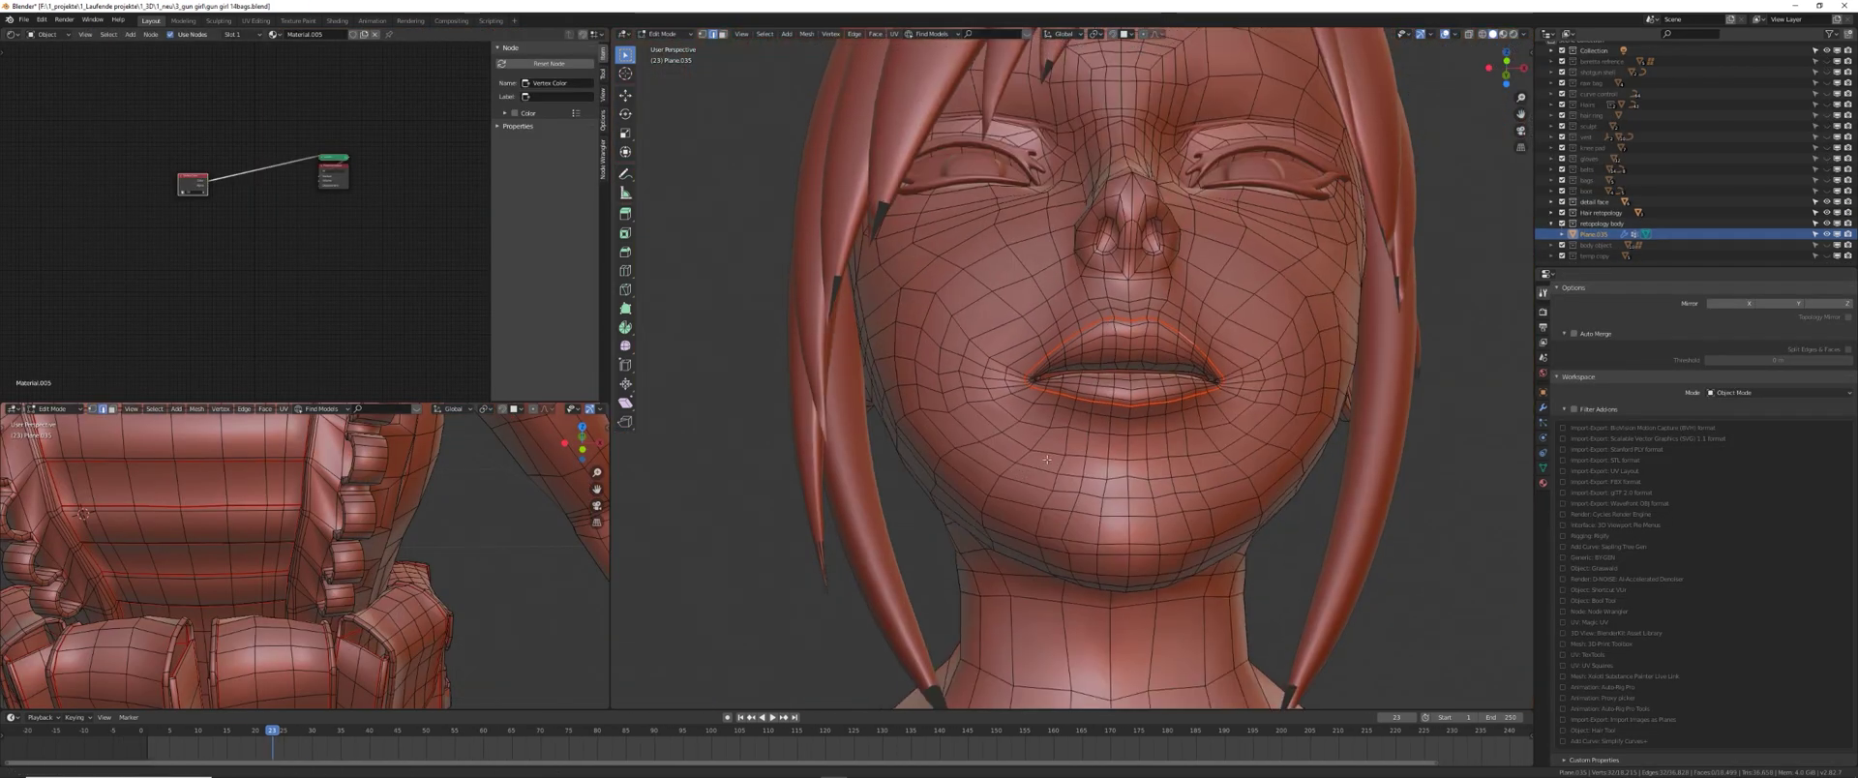
scroll(1047, 460, up, 7)
middle_drag(1084, 432, 1104, 390)
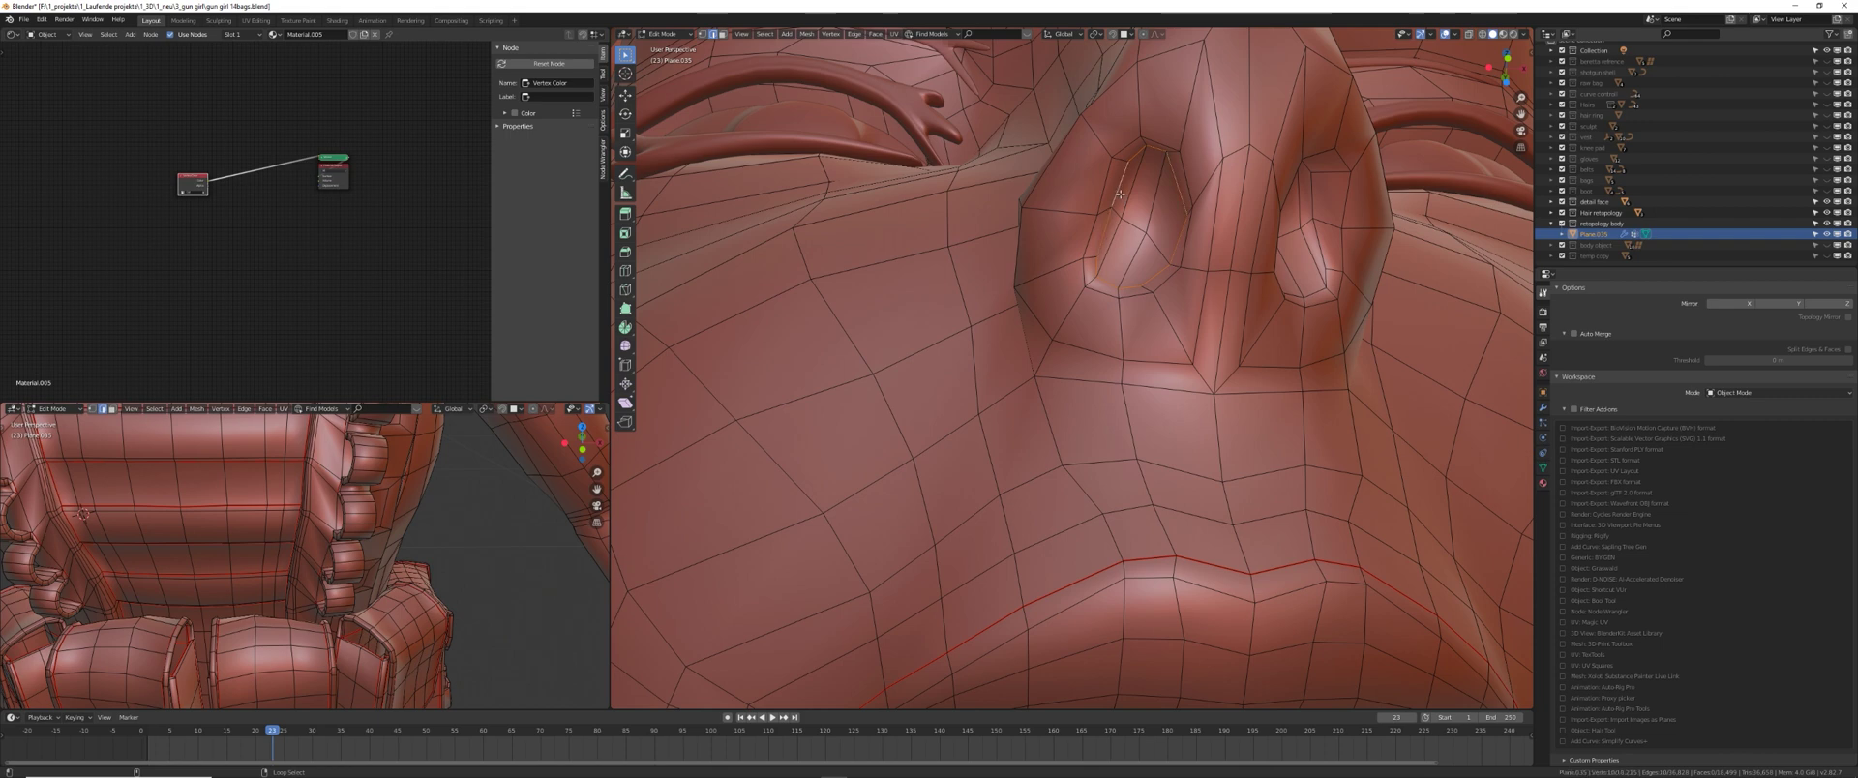
scroll(1129, 315, down, 8)
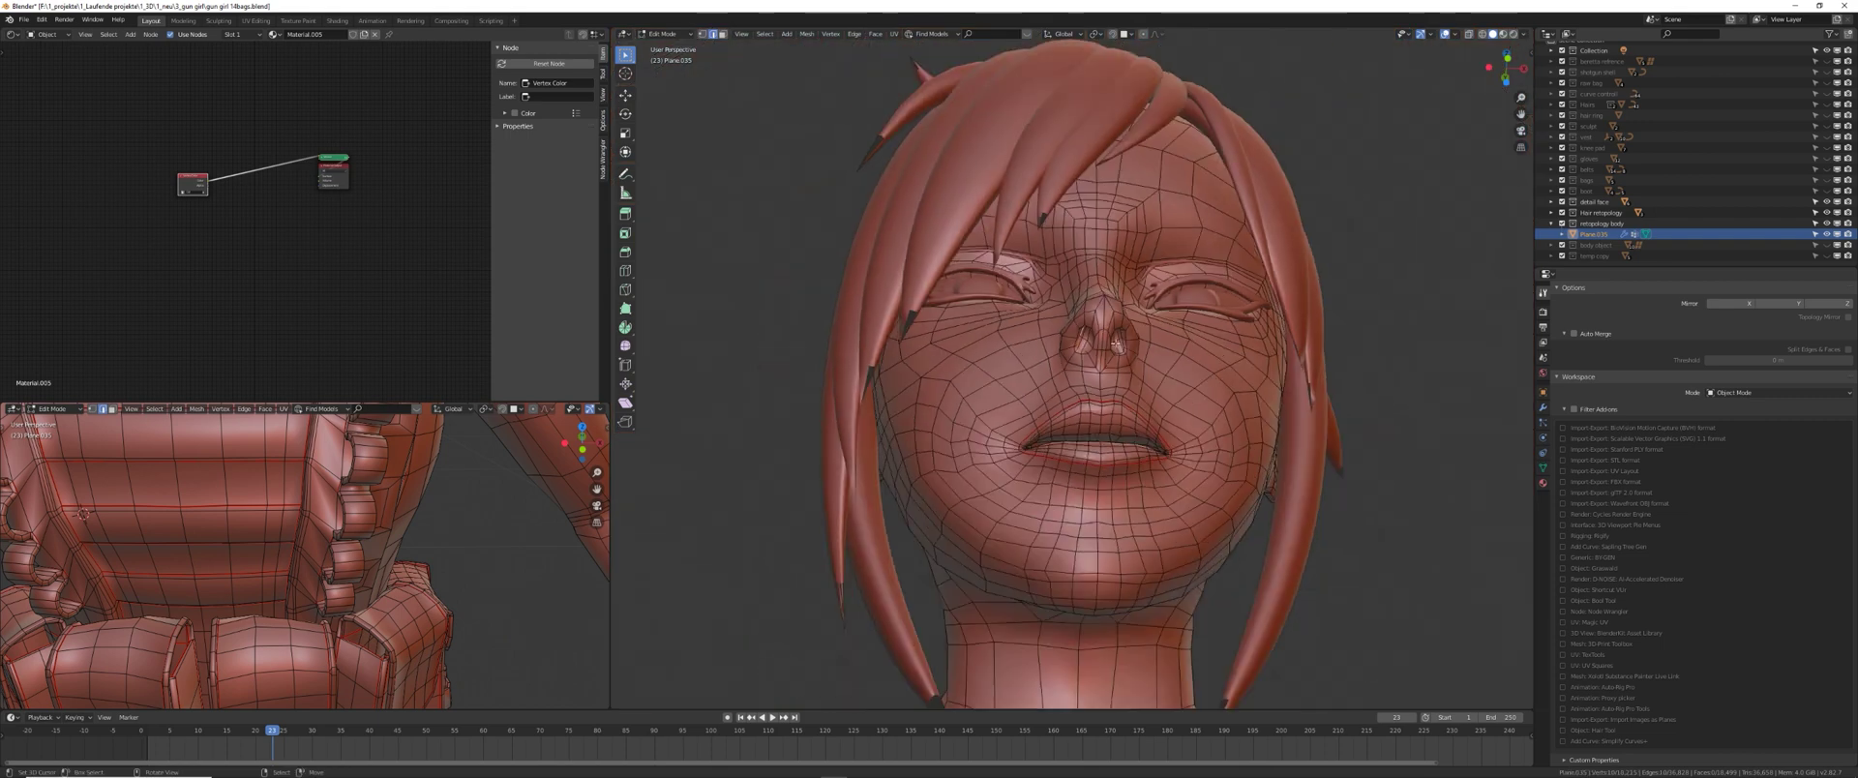
scroll(1090, 429, up, 3)
scroll(1092, 523, down, 4)
scroll(1082, 414, up, 7)
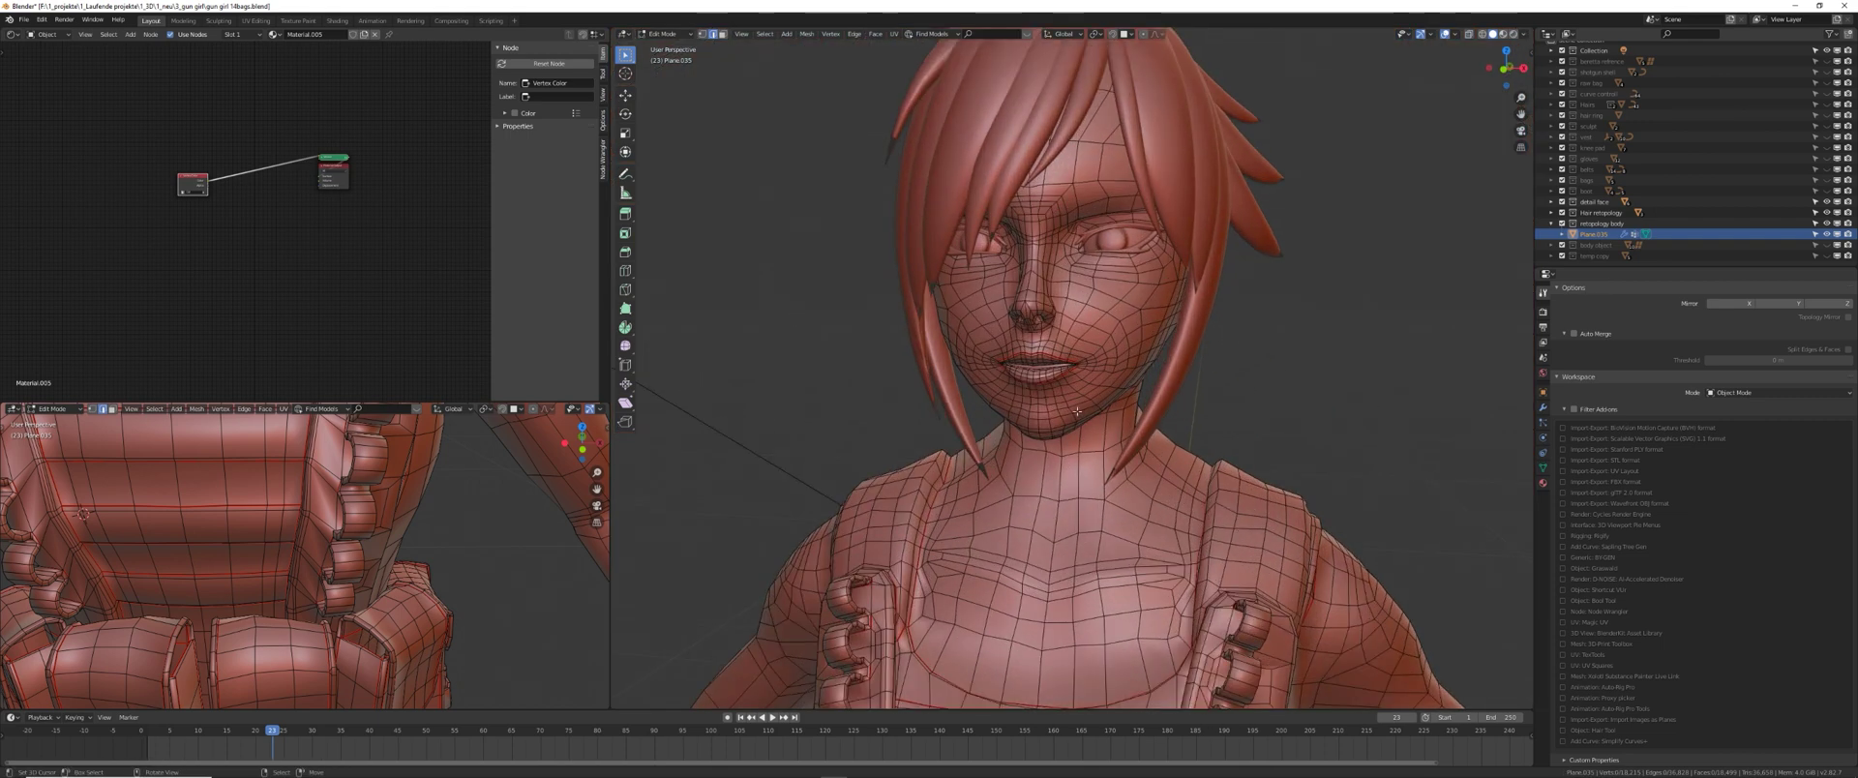
middle_drag(1081, 414, 1073, 482)
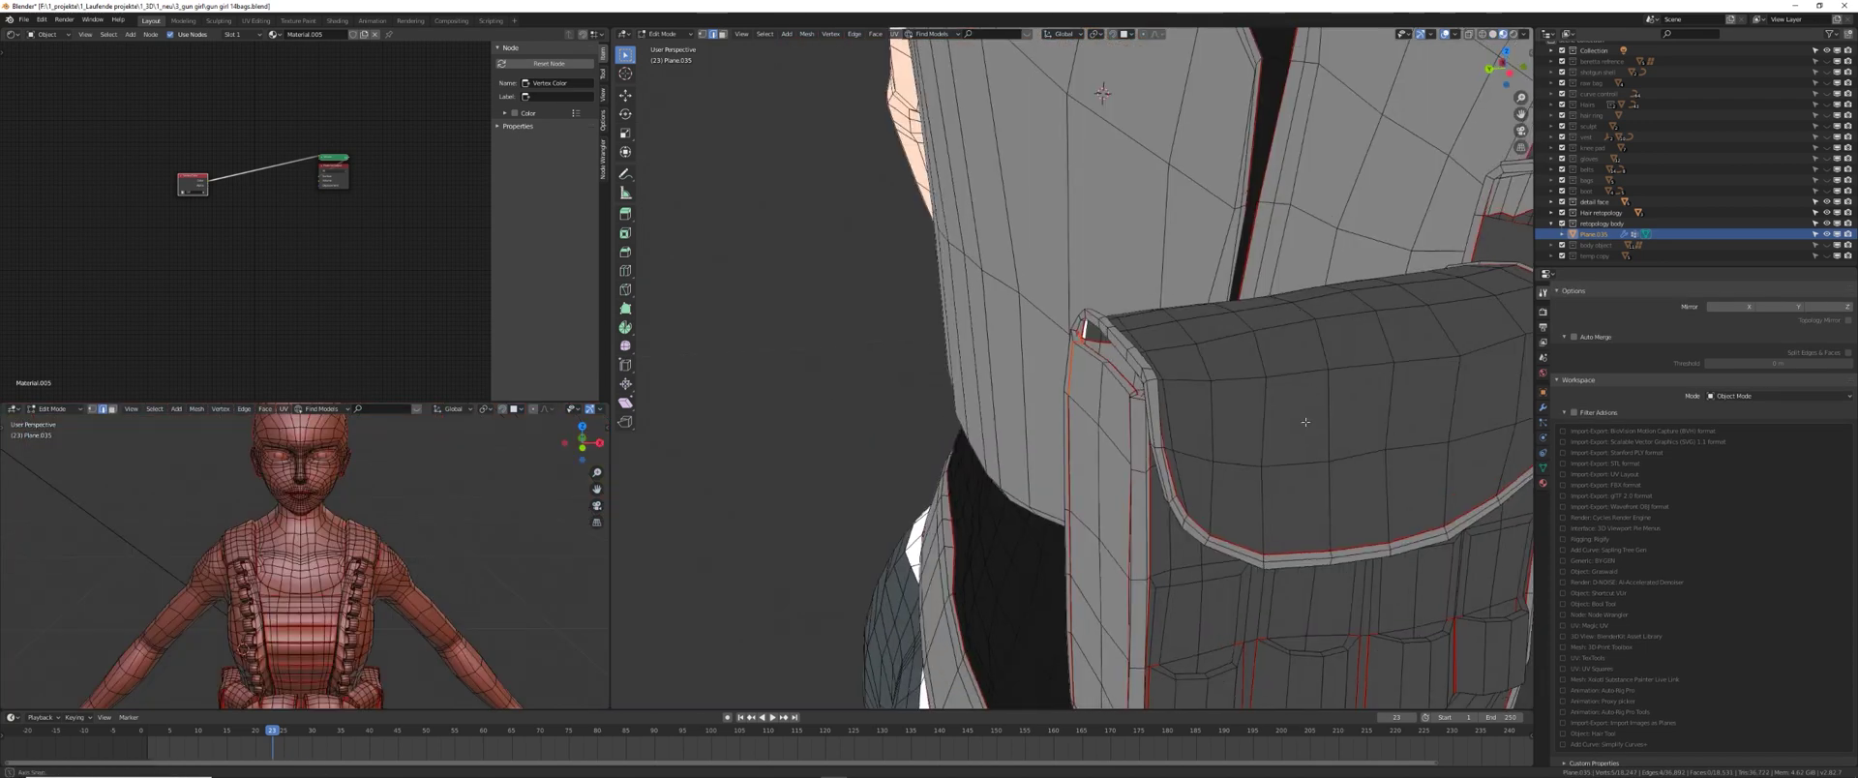
- Select the linked bag panel piece and switch into Vertex Paint mode
key(l)
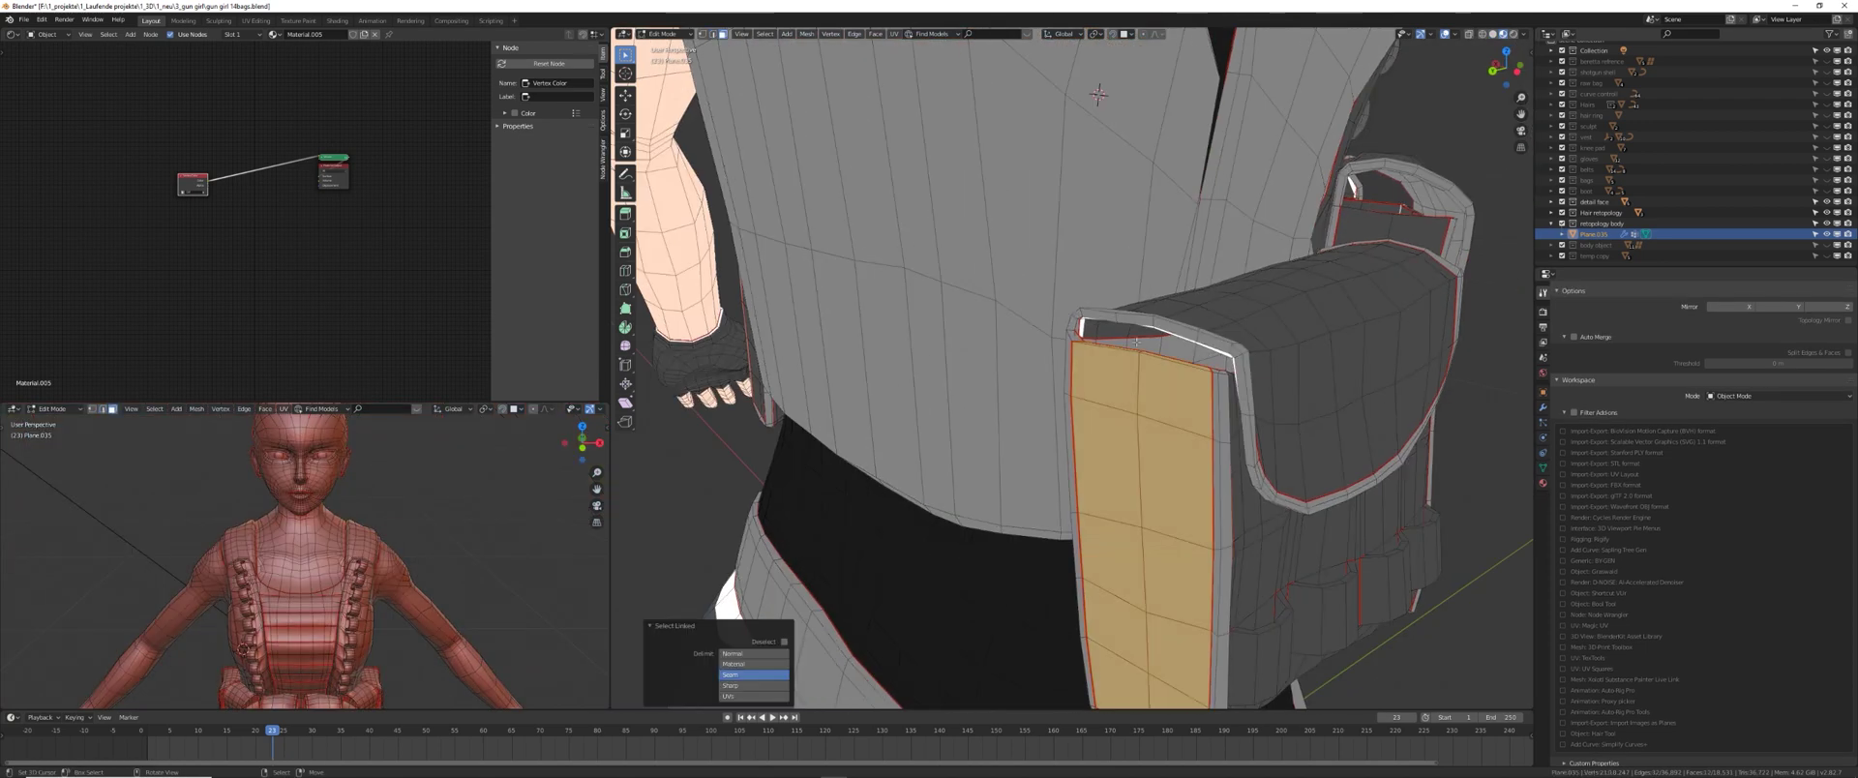
middle_drag(1142, 483, 1079, 174)
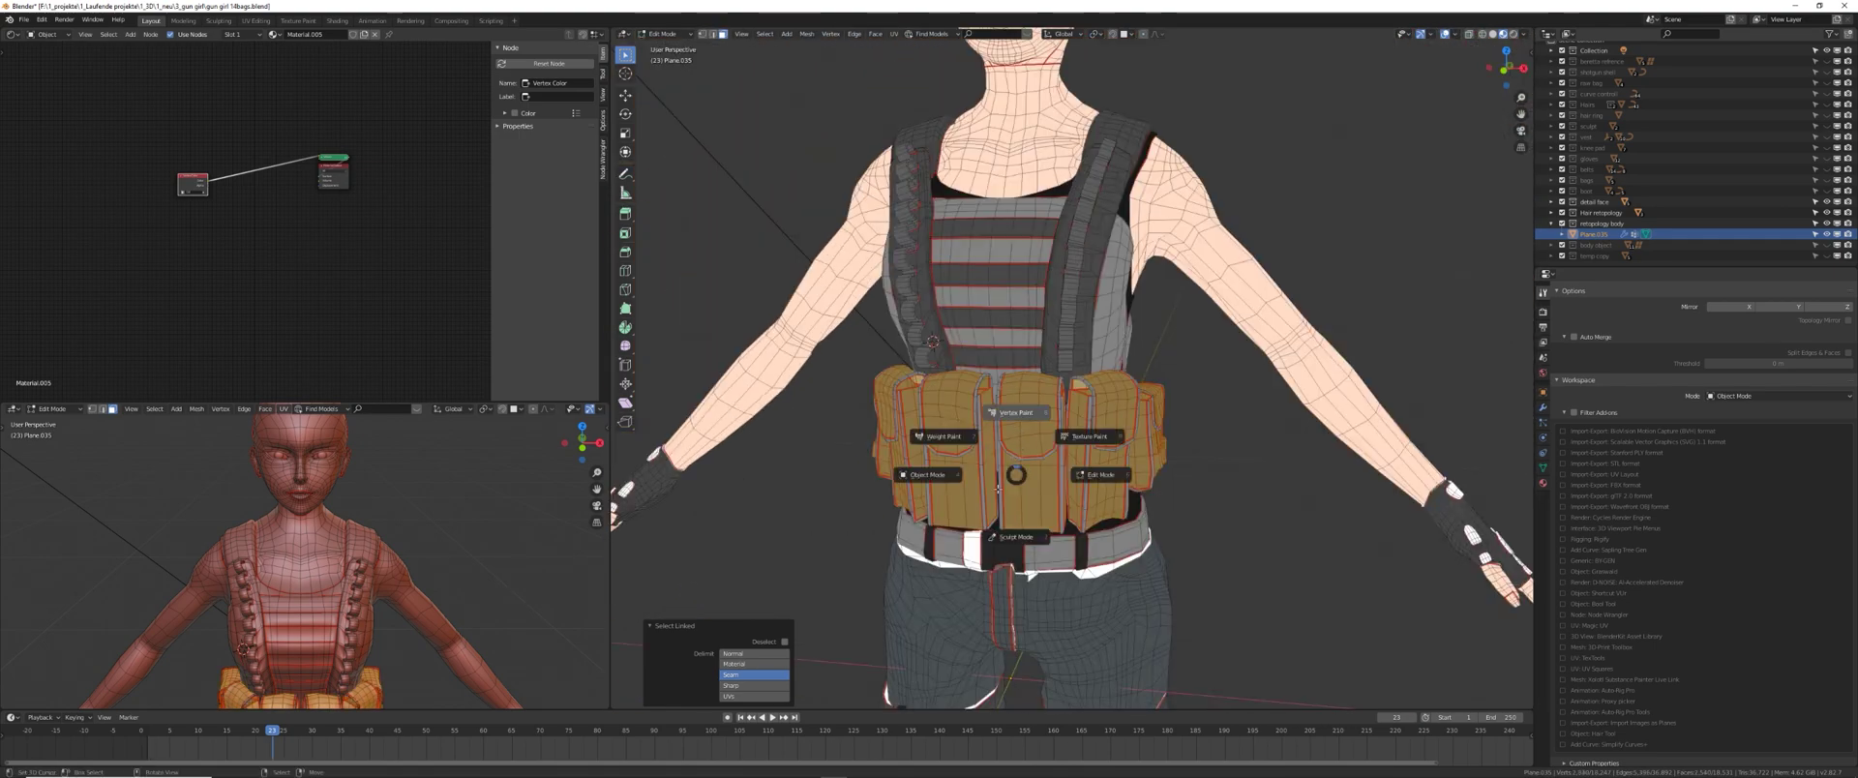
key(ctrl+Tab)
scroll(1181, 518, up, 1)
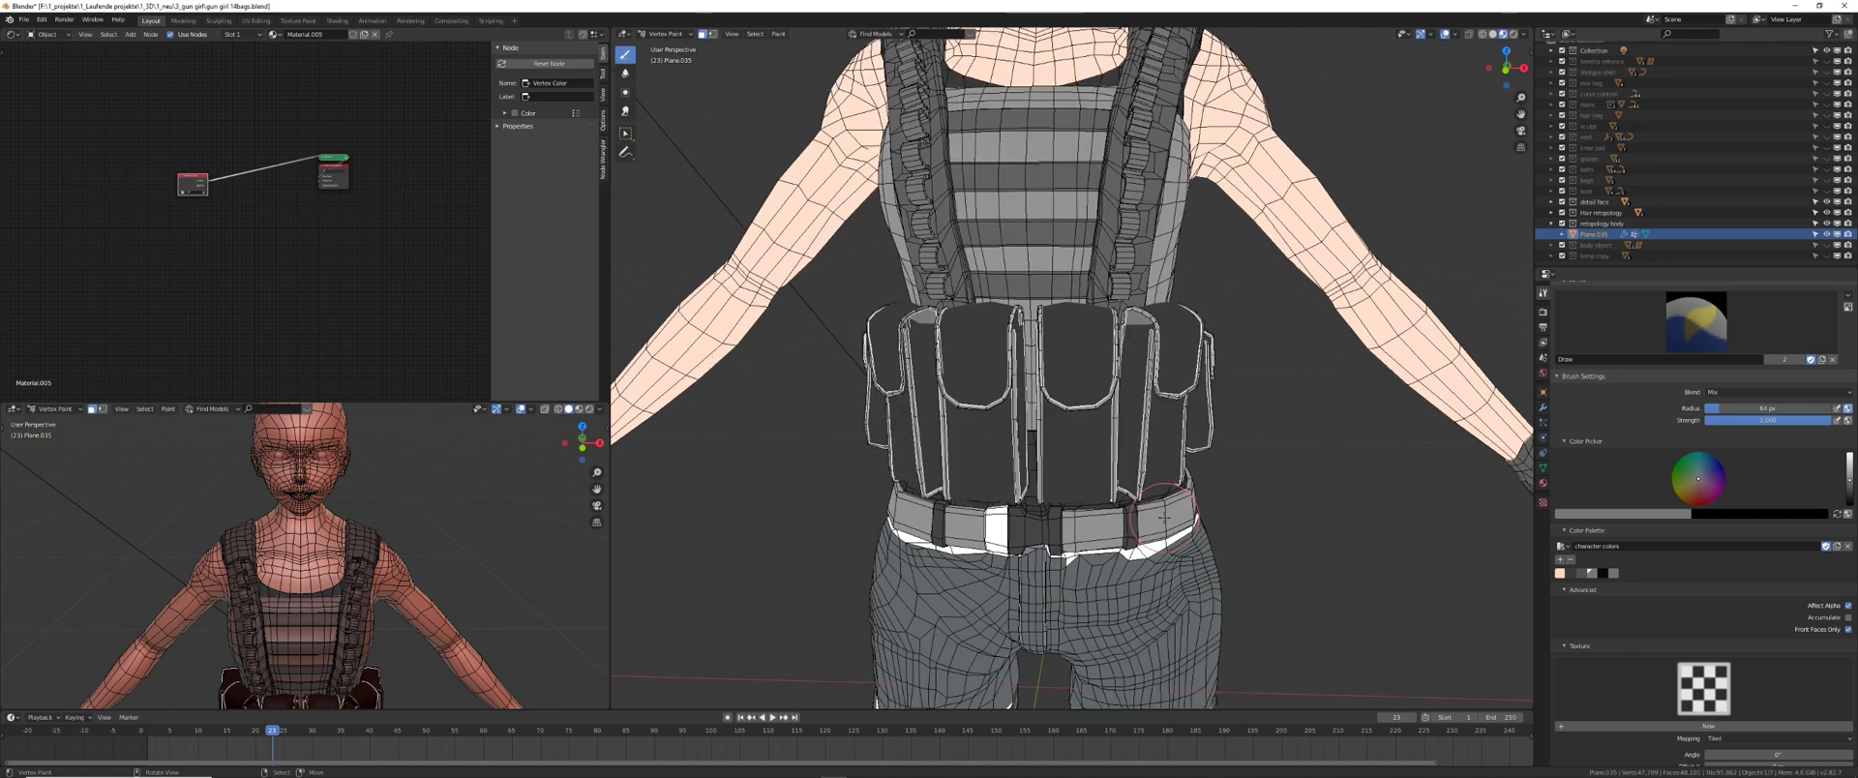
- Fill the pants with the dark palette colour using Set Vertex Colors
click(1572, 573)
key(q)
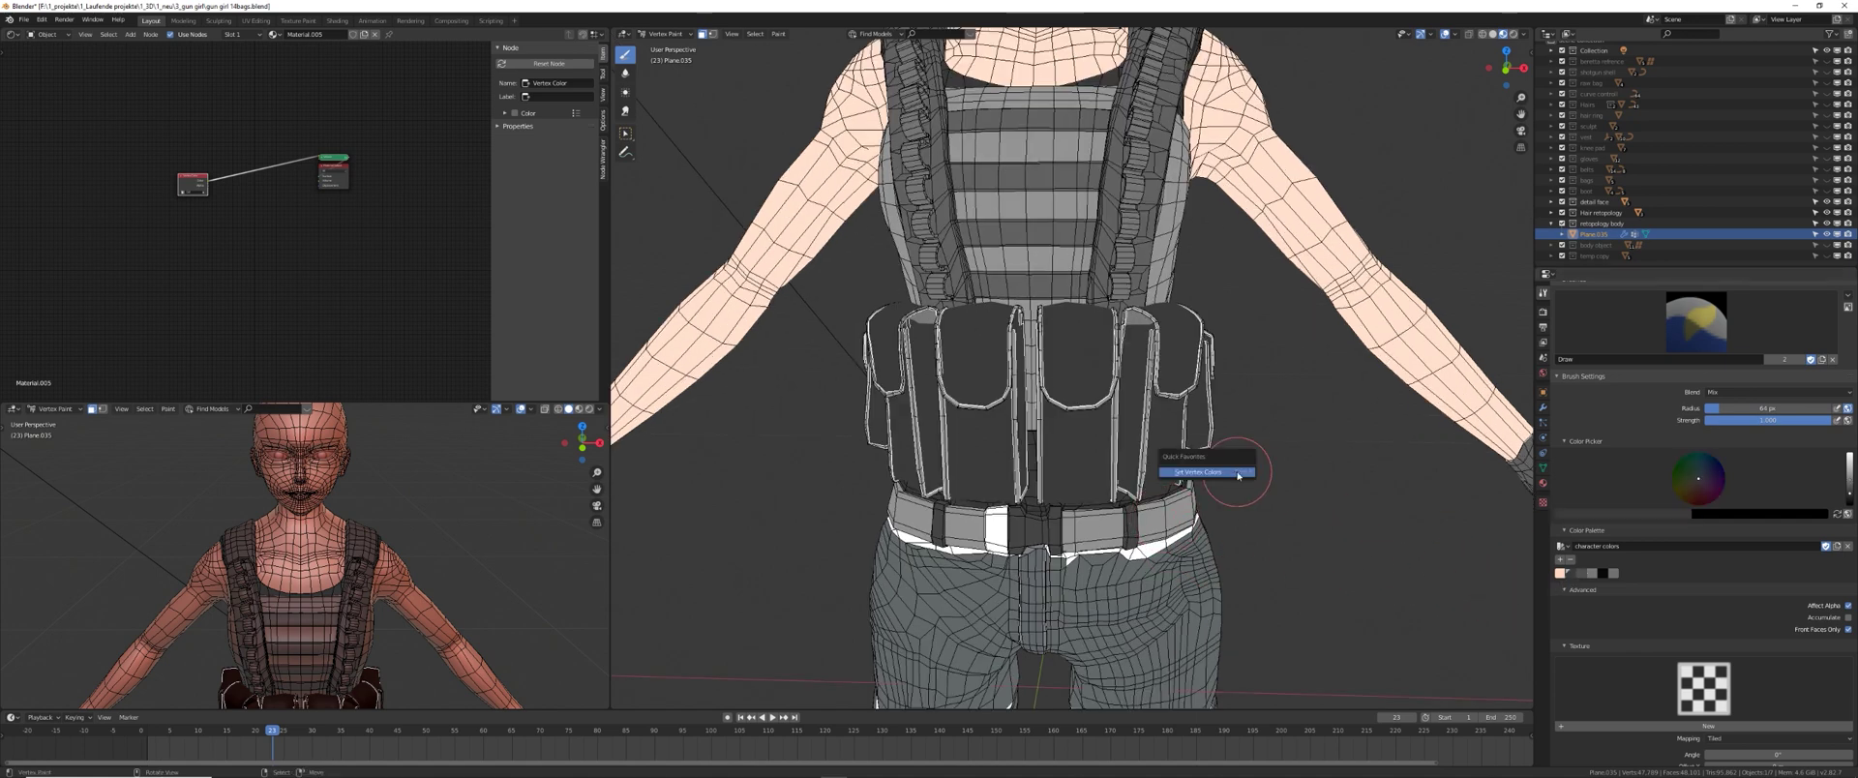
click(1237, 472)
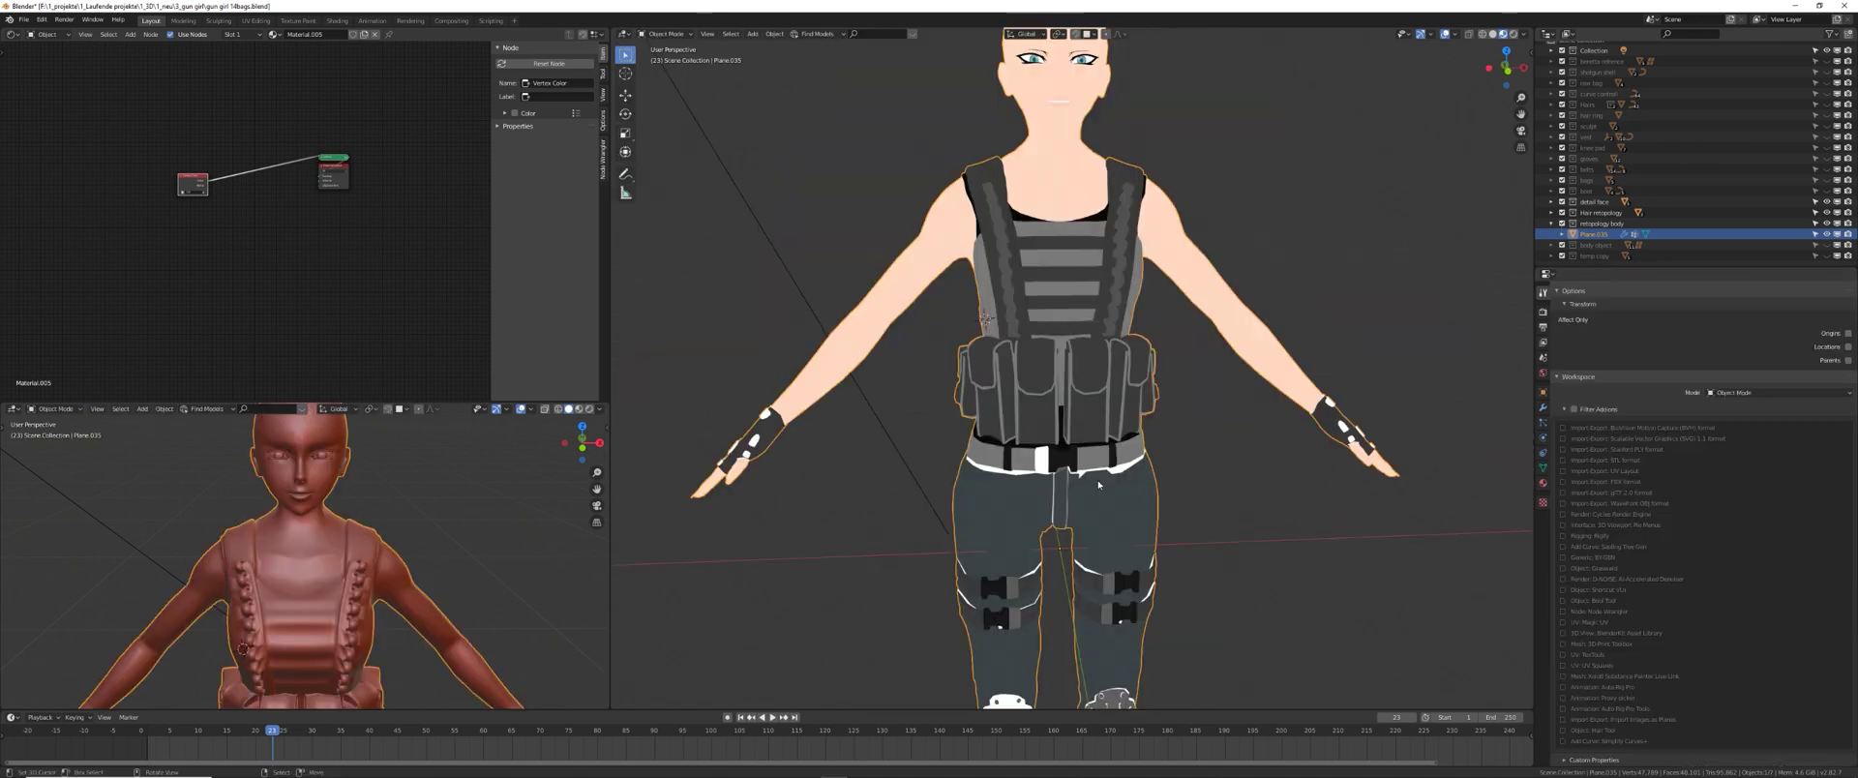
middle_drag(1238, 476, 1122, 411)
scroll(1122, 411, up, 3)
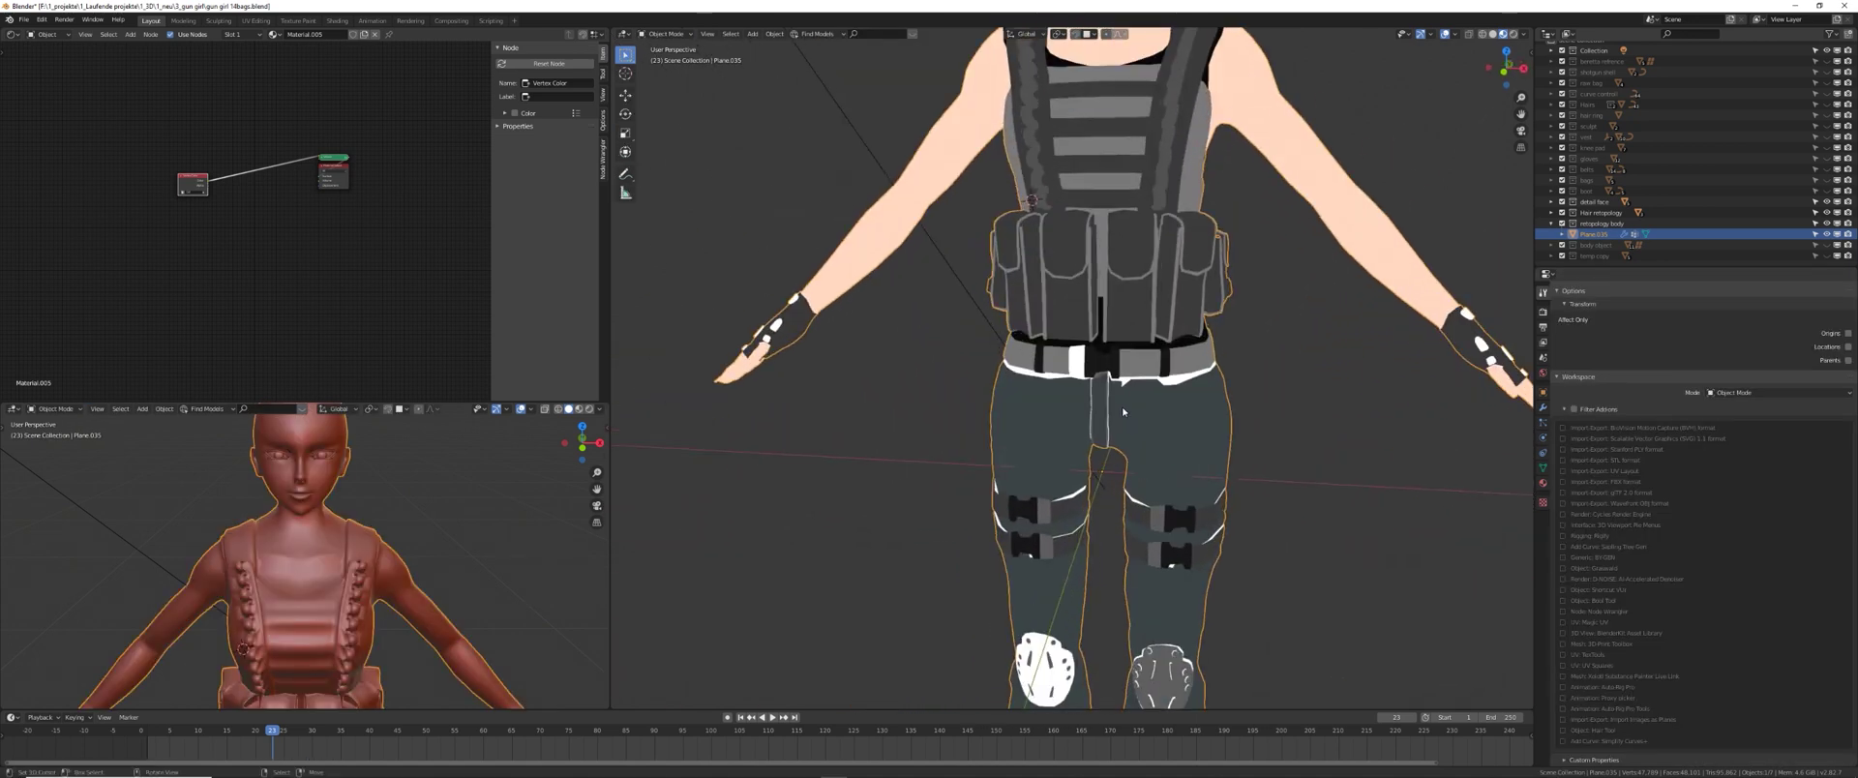
scroll(1122, 411, up, 2)
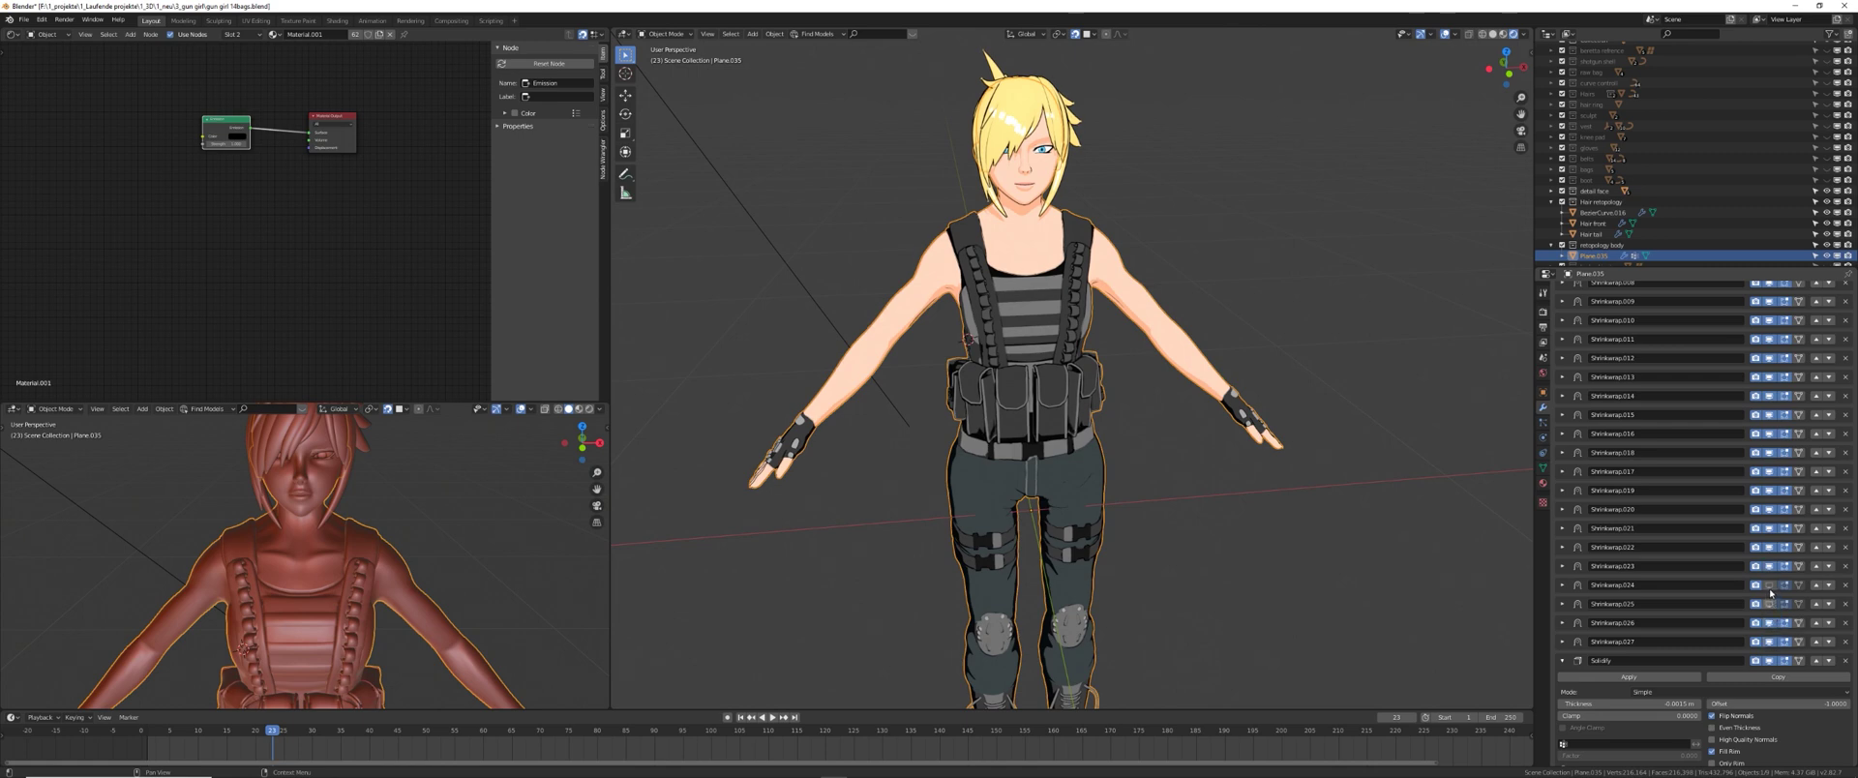
- Collapse the Shrinkwrap.020 and Solidify panels in the modifier stack
scroll(1116, 405, up, 4)
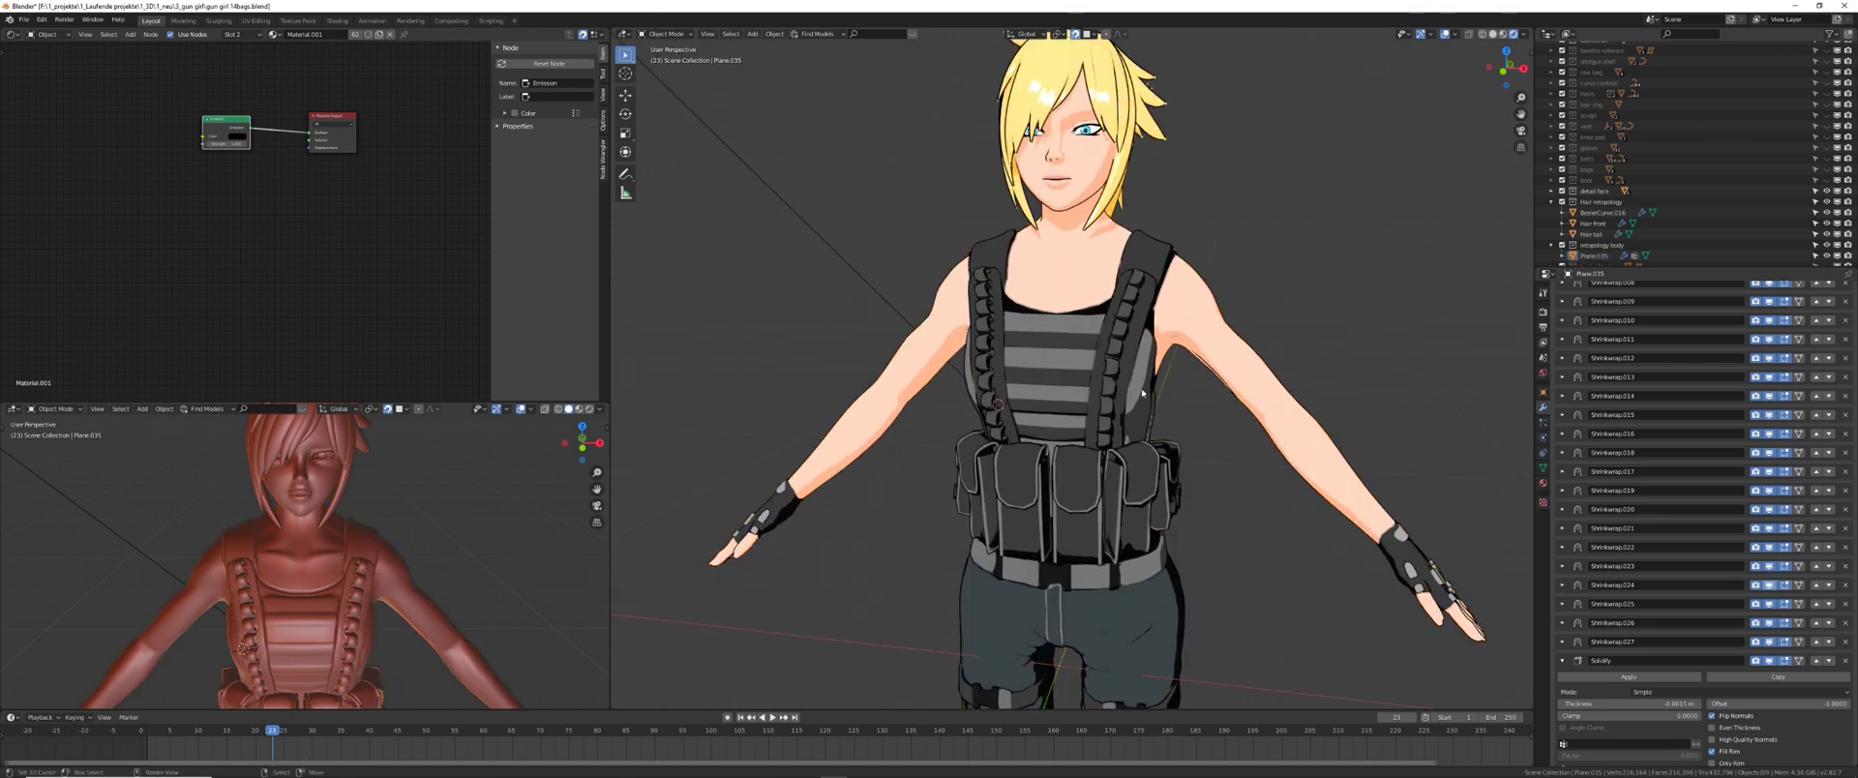
middle_drag(1119, 387, 1152, 391)
click(1561, 509)
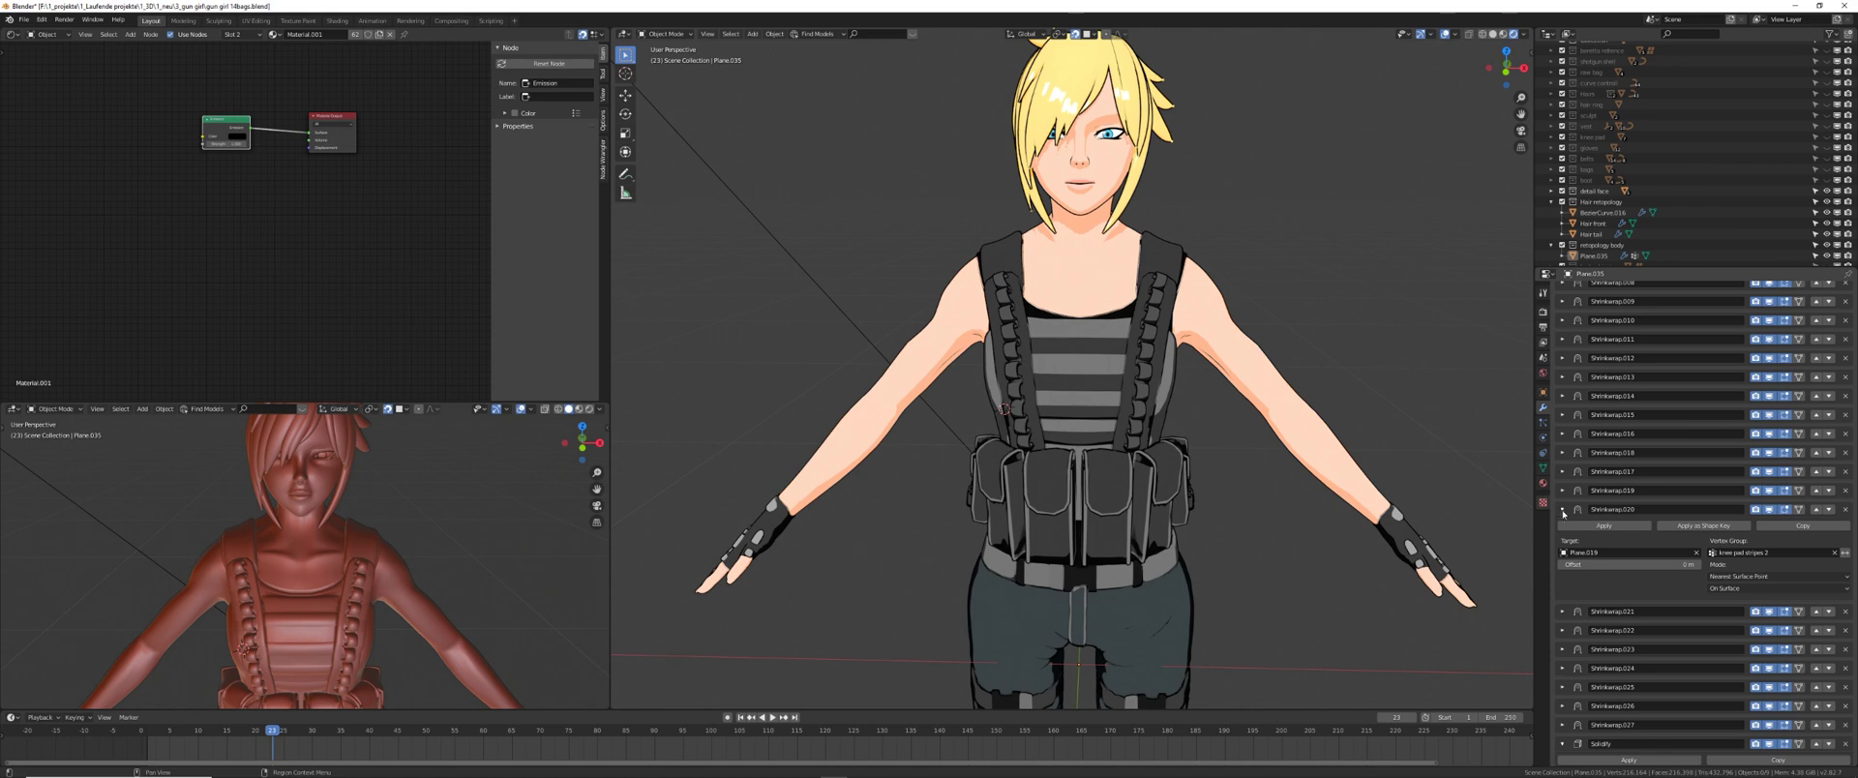
click(1562, 509)
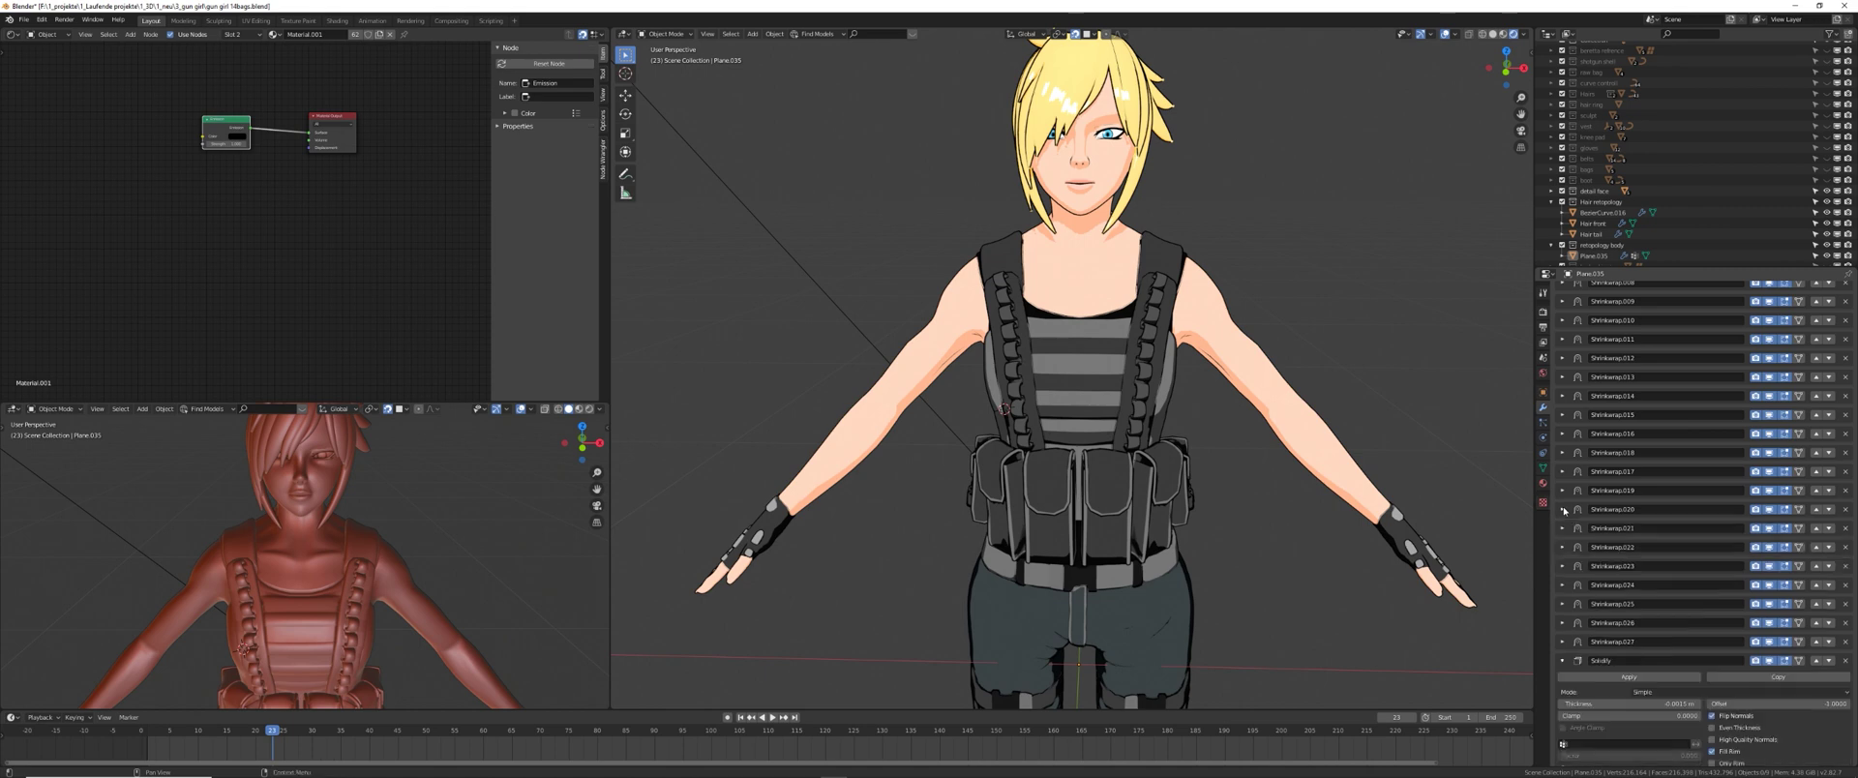
click(1562, 661)
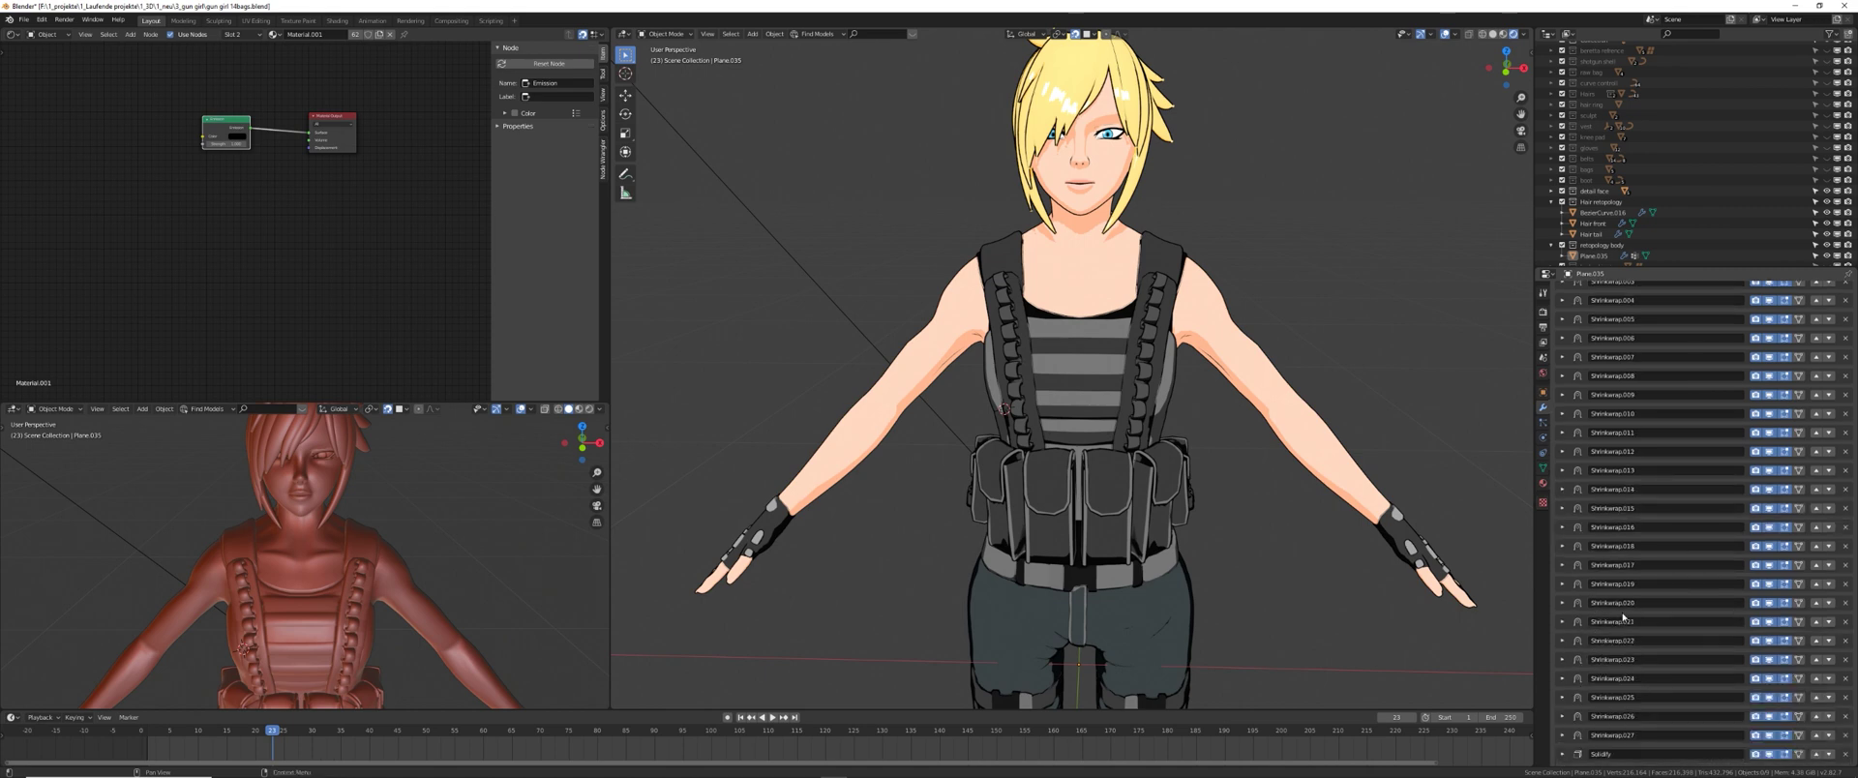
- Toggle the Subdivision modifier's viewport display to compare, leaving it switched off
scroll(1650, 647, up, 3)
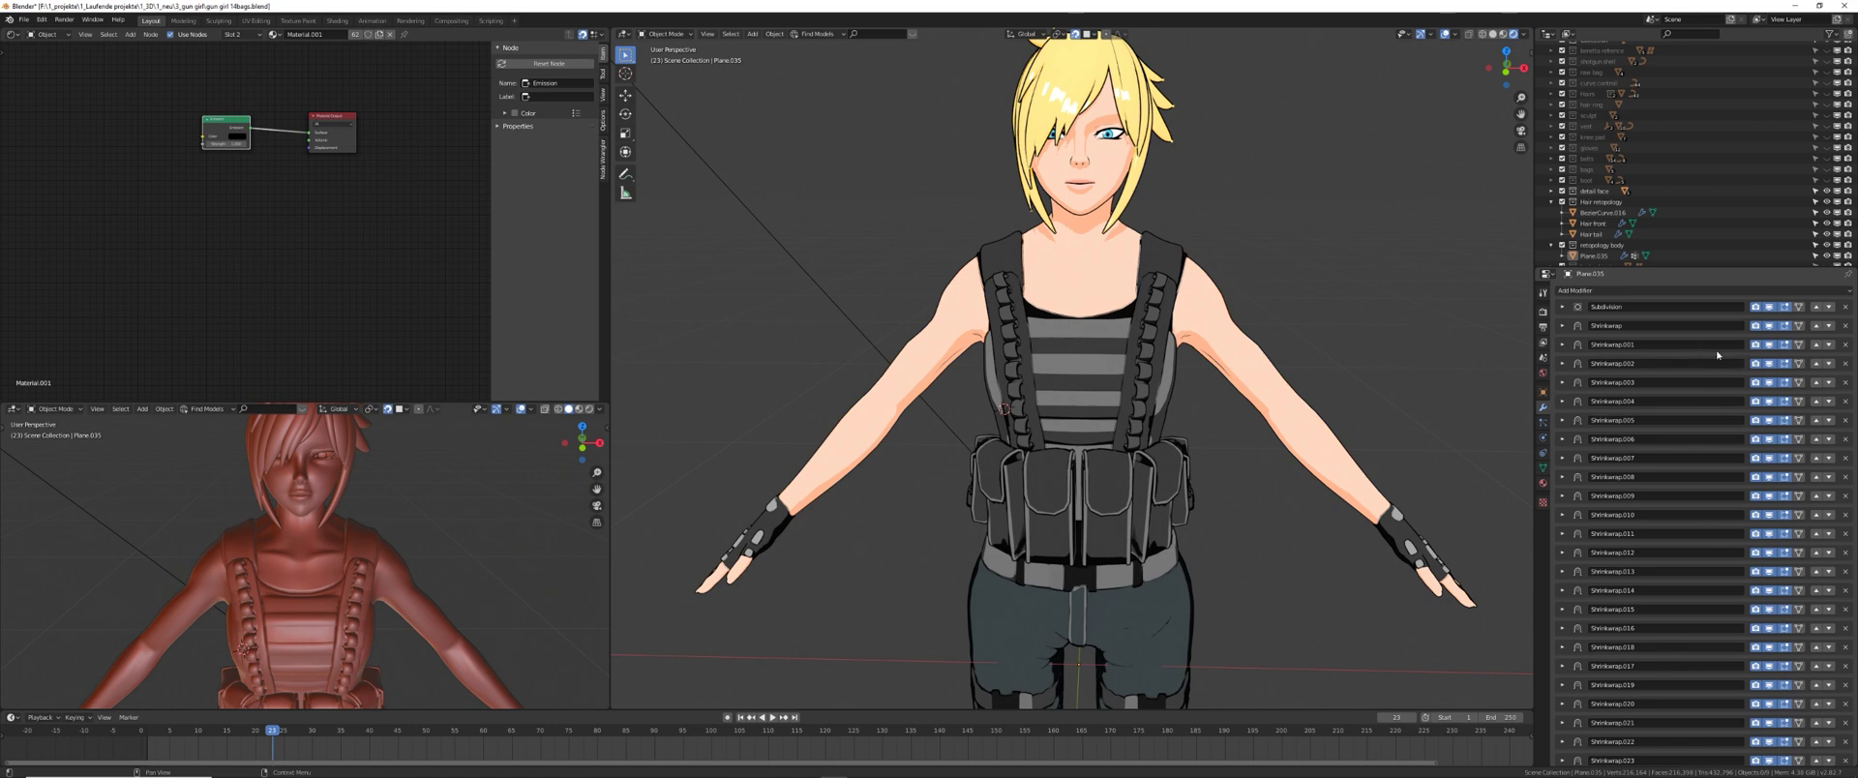
click(1769, 307)
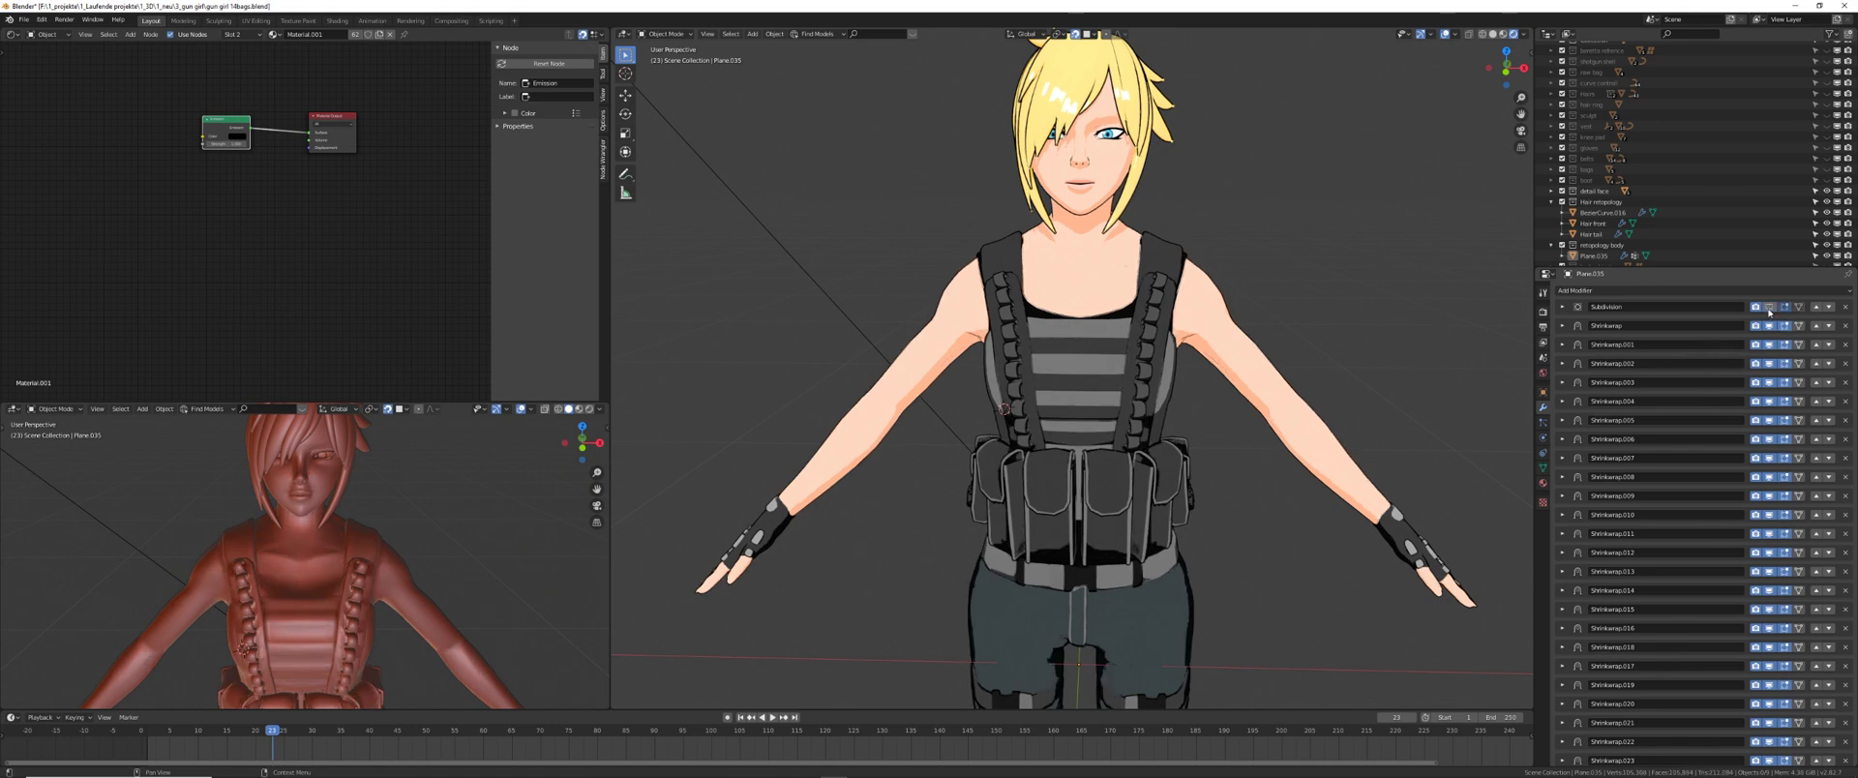
click(1769, 308)
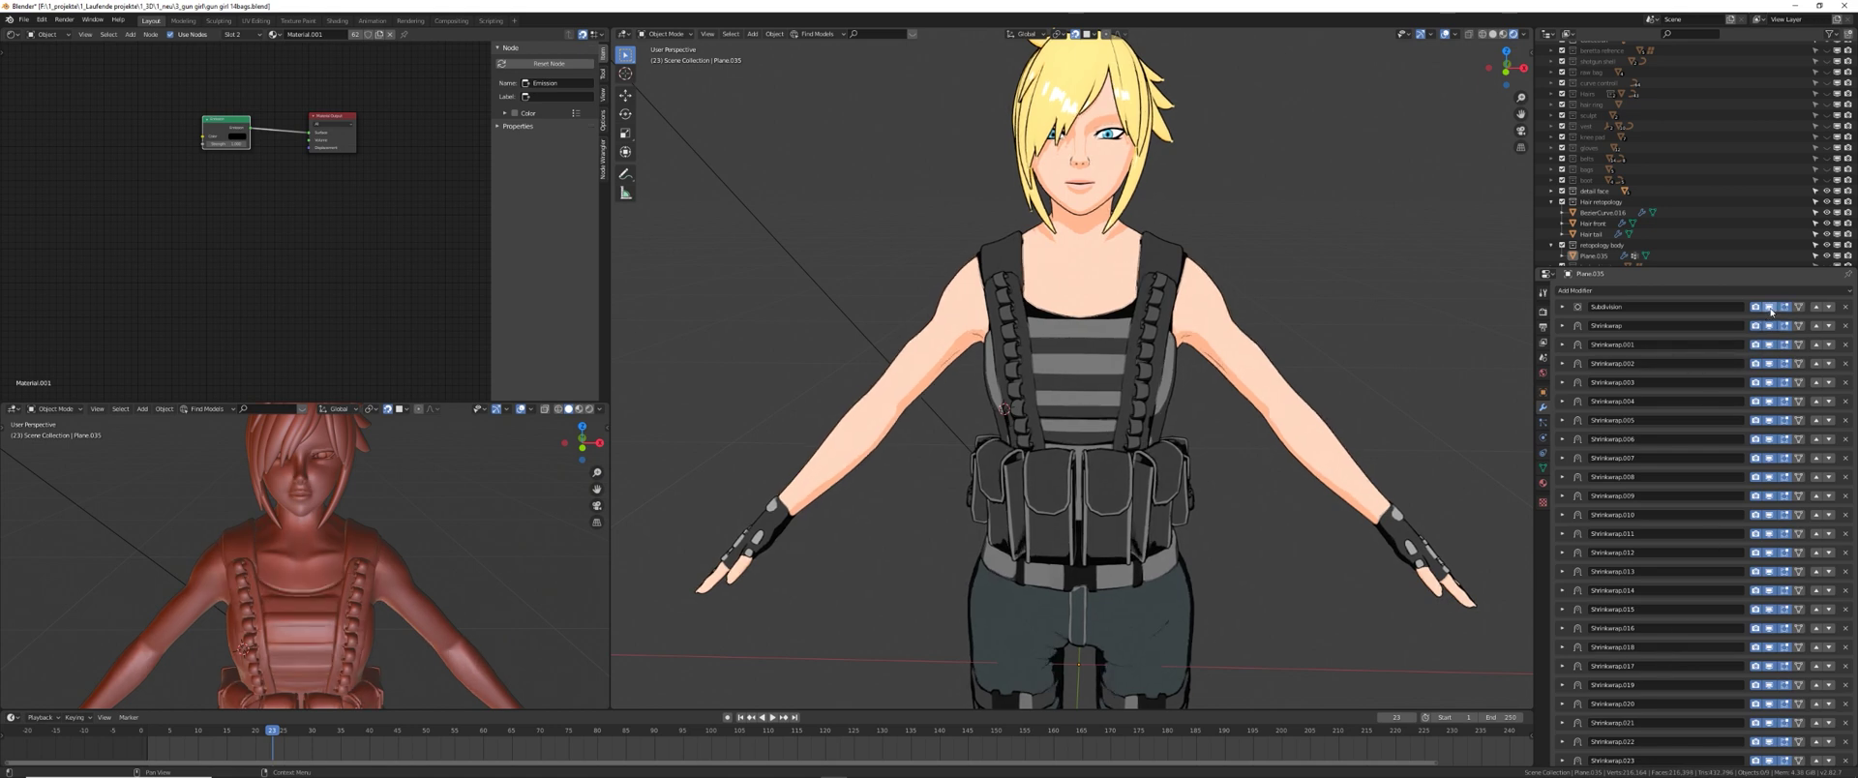
click(1769, 308)
click(1769, 308)
click(1769, 308)
click(1768, 308)
click(1769, 308)
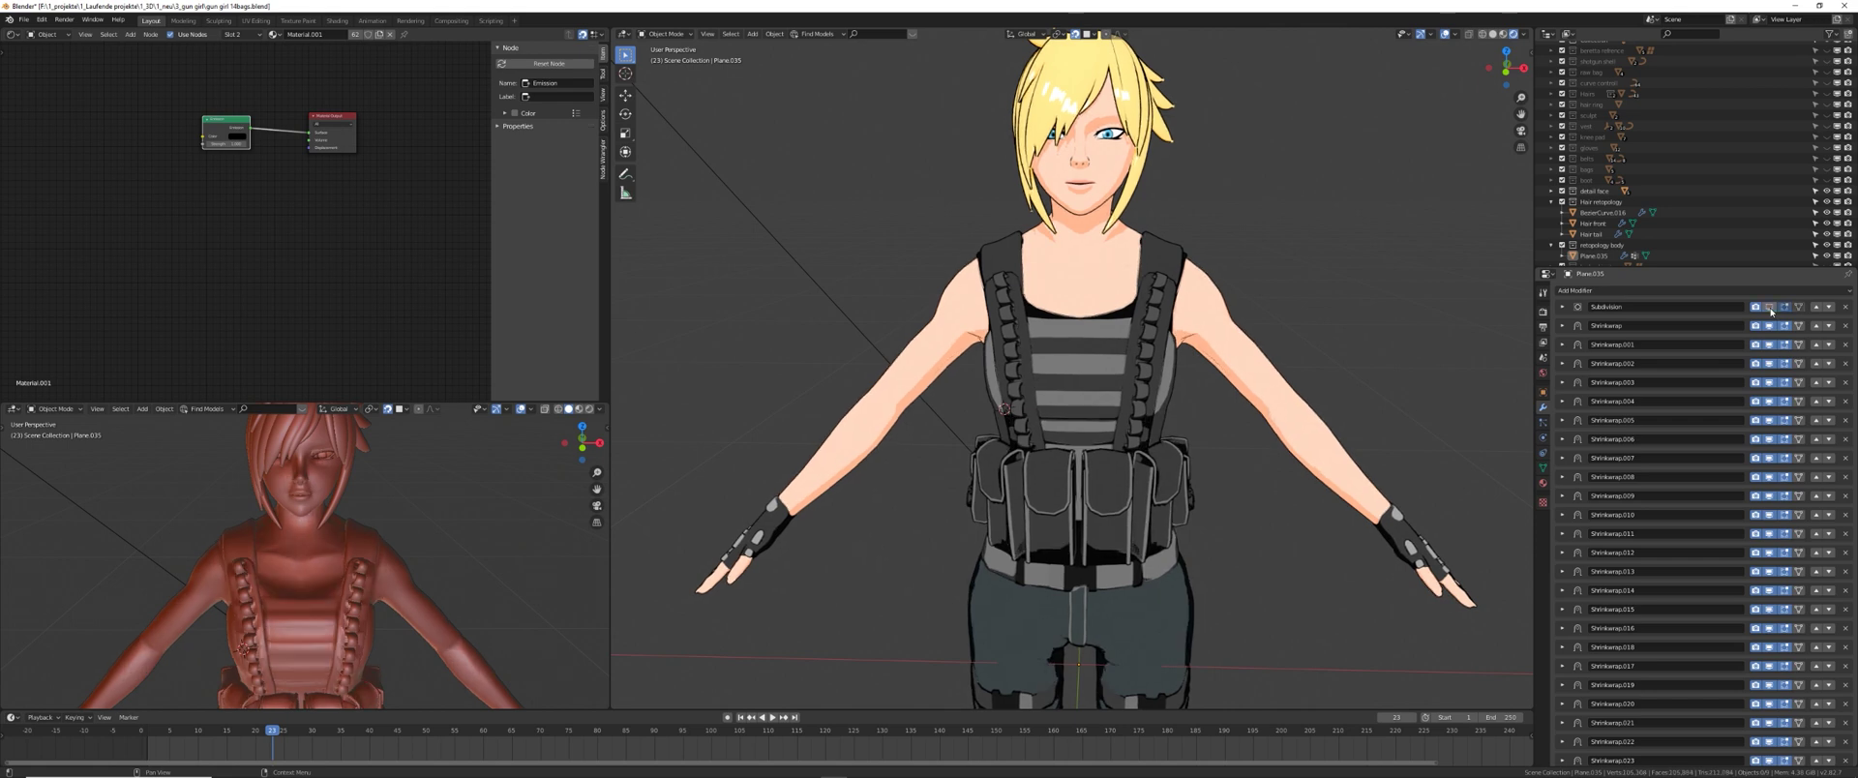
scroll(1209, 358, up, 4)
middle_drag(1209, 358, 1115, 337)
scroll(1200, 344, down, 5)
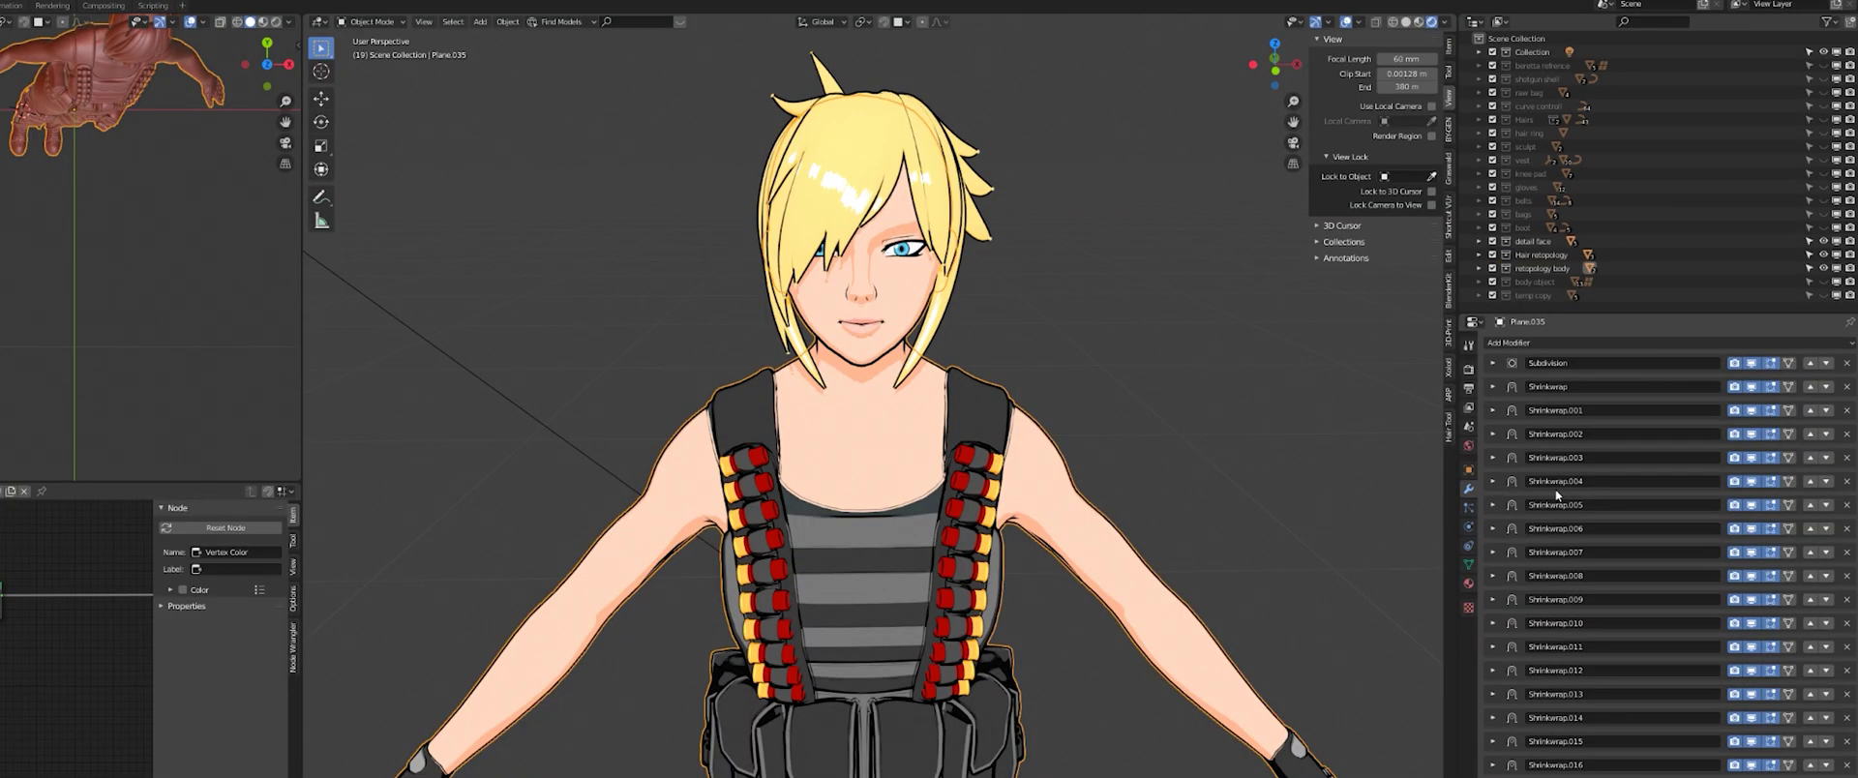
- Add a Multiresolution modifier to the vest mesh and subdivide it once with Simple to level 1
click(1738, 348)
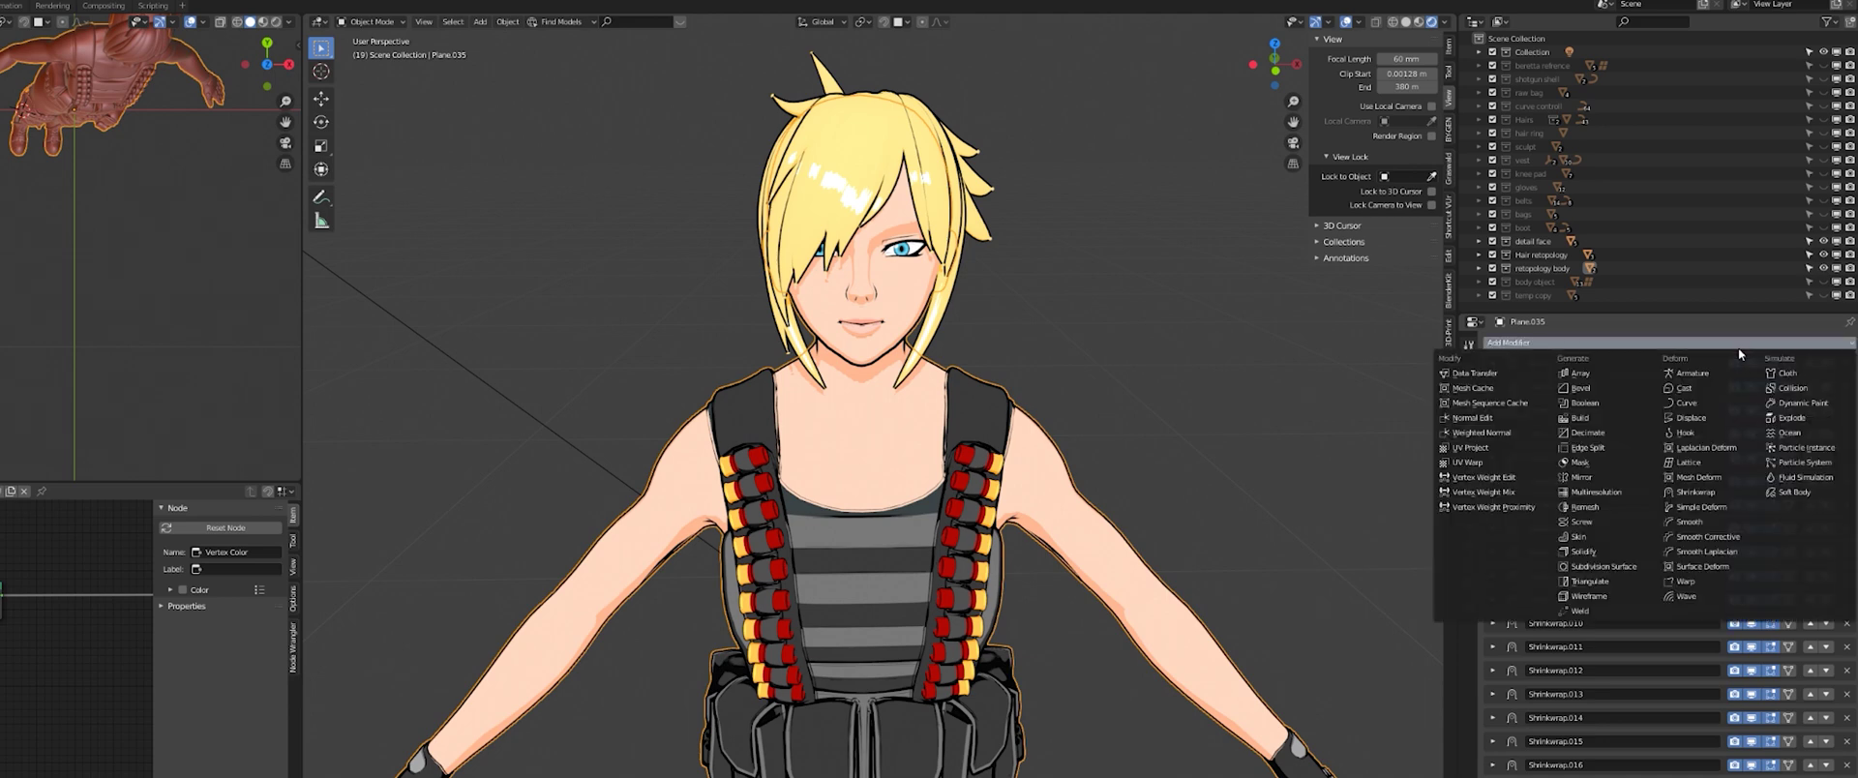
click(1597, 496)
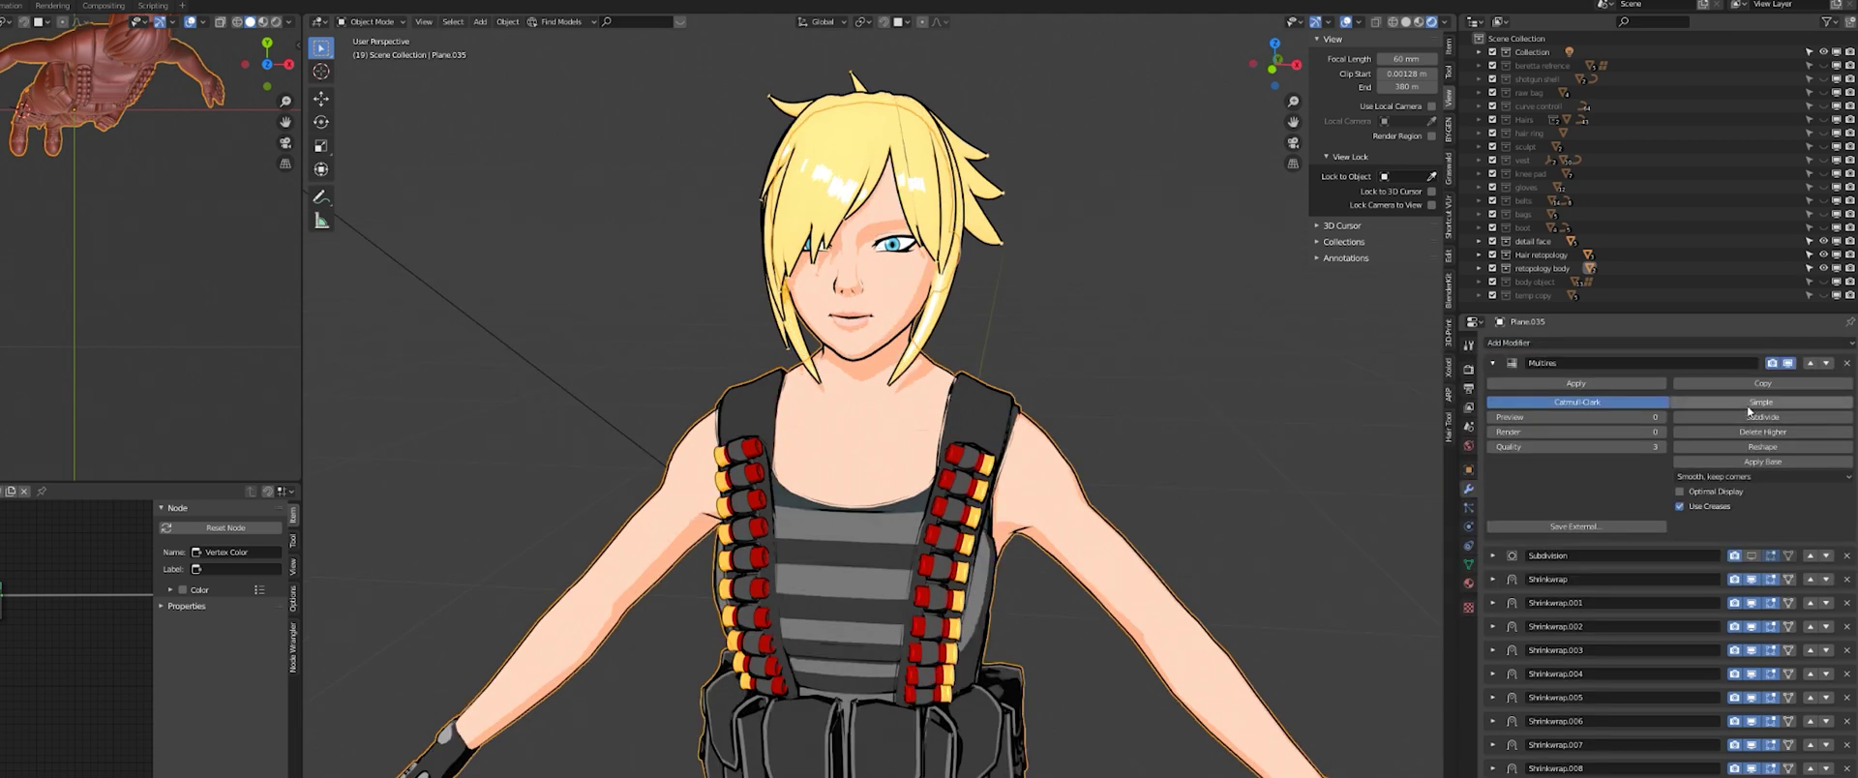
click(1756, 402)
click(1759, 418)
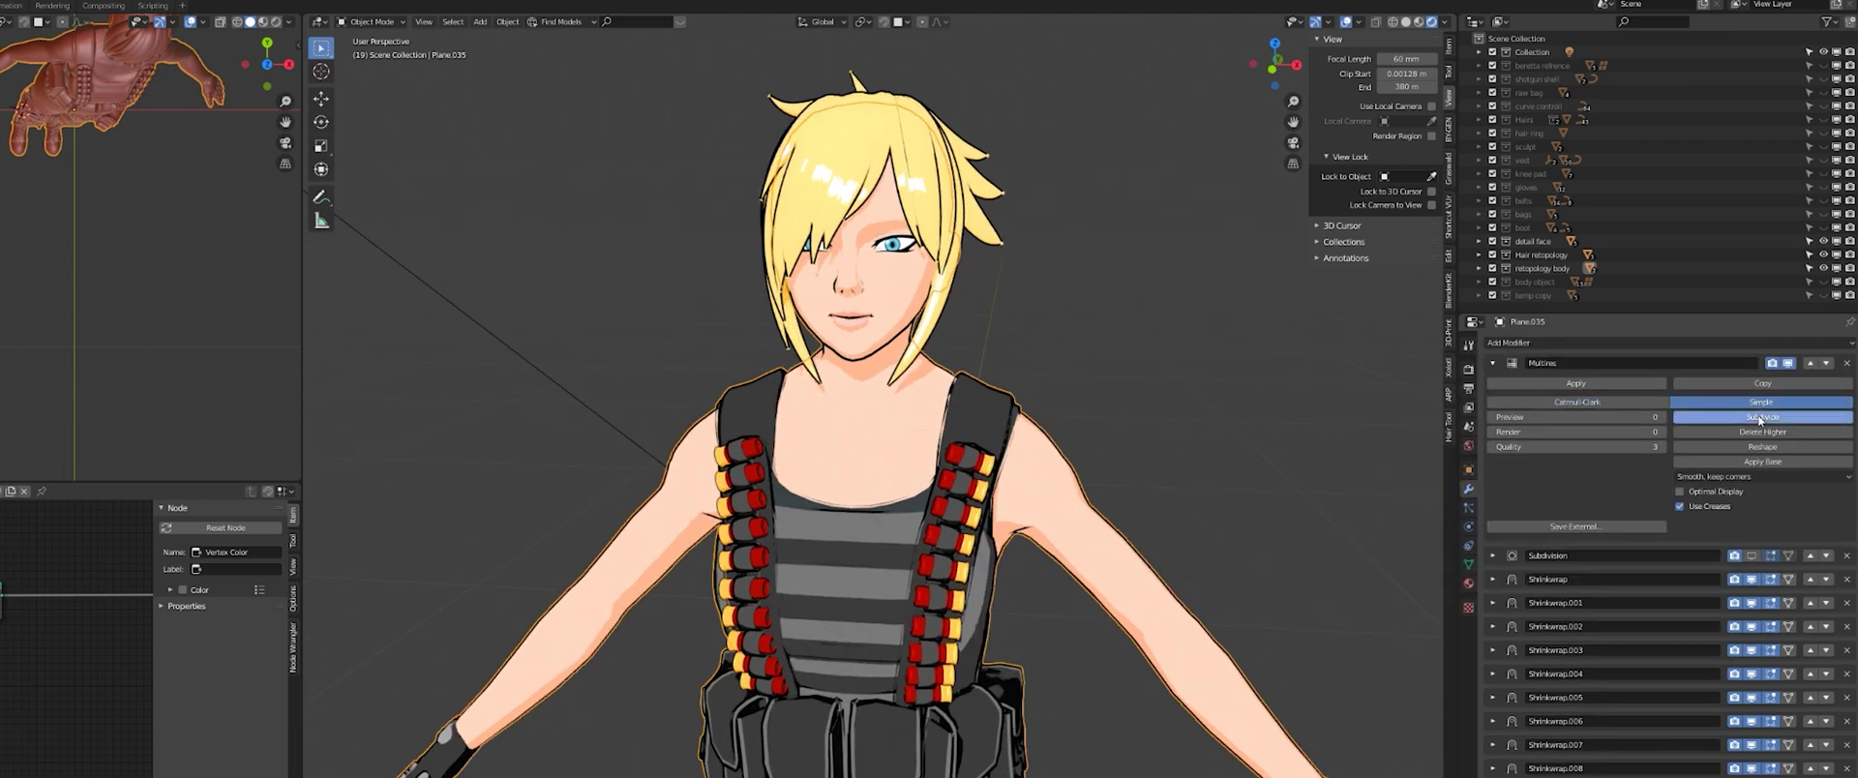
middle_drag(1088, 506, 1079, 430)
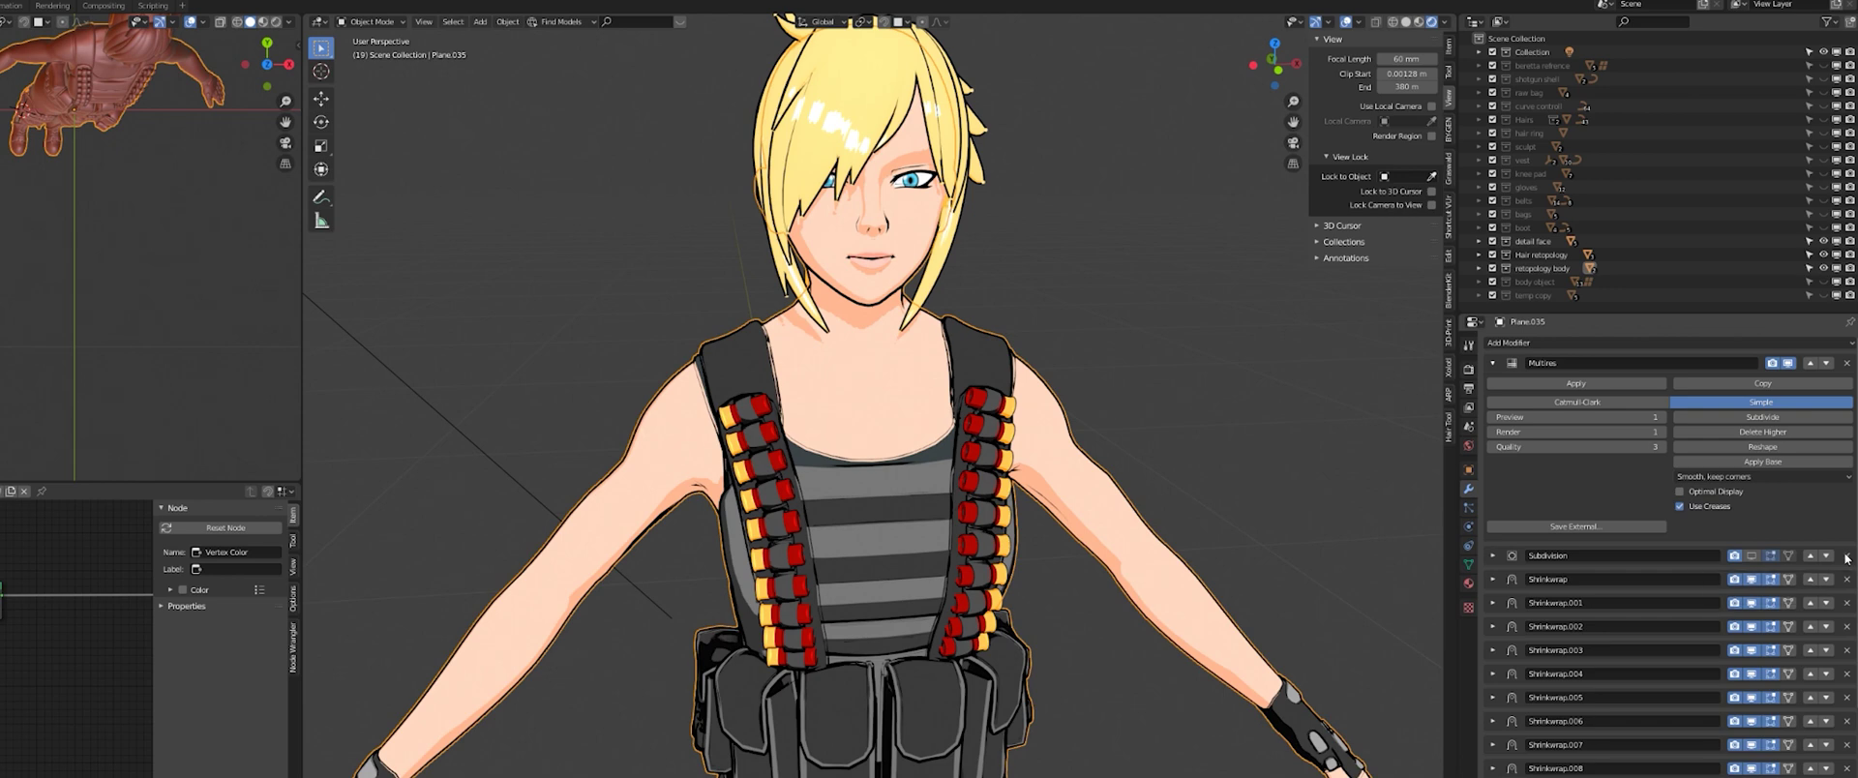
- Delete the Subdivision modifier and apply the first Shrinkwraps, from .001 past .009
click(1846, 556)
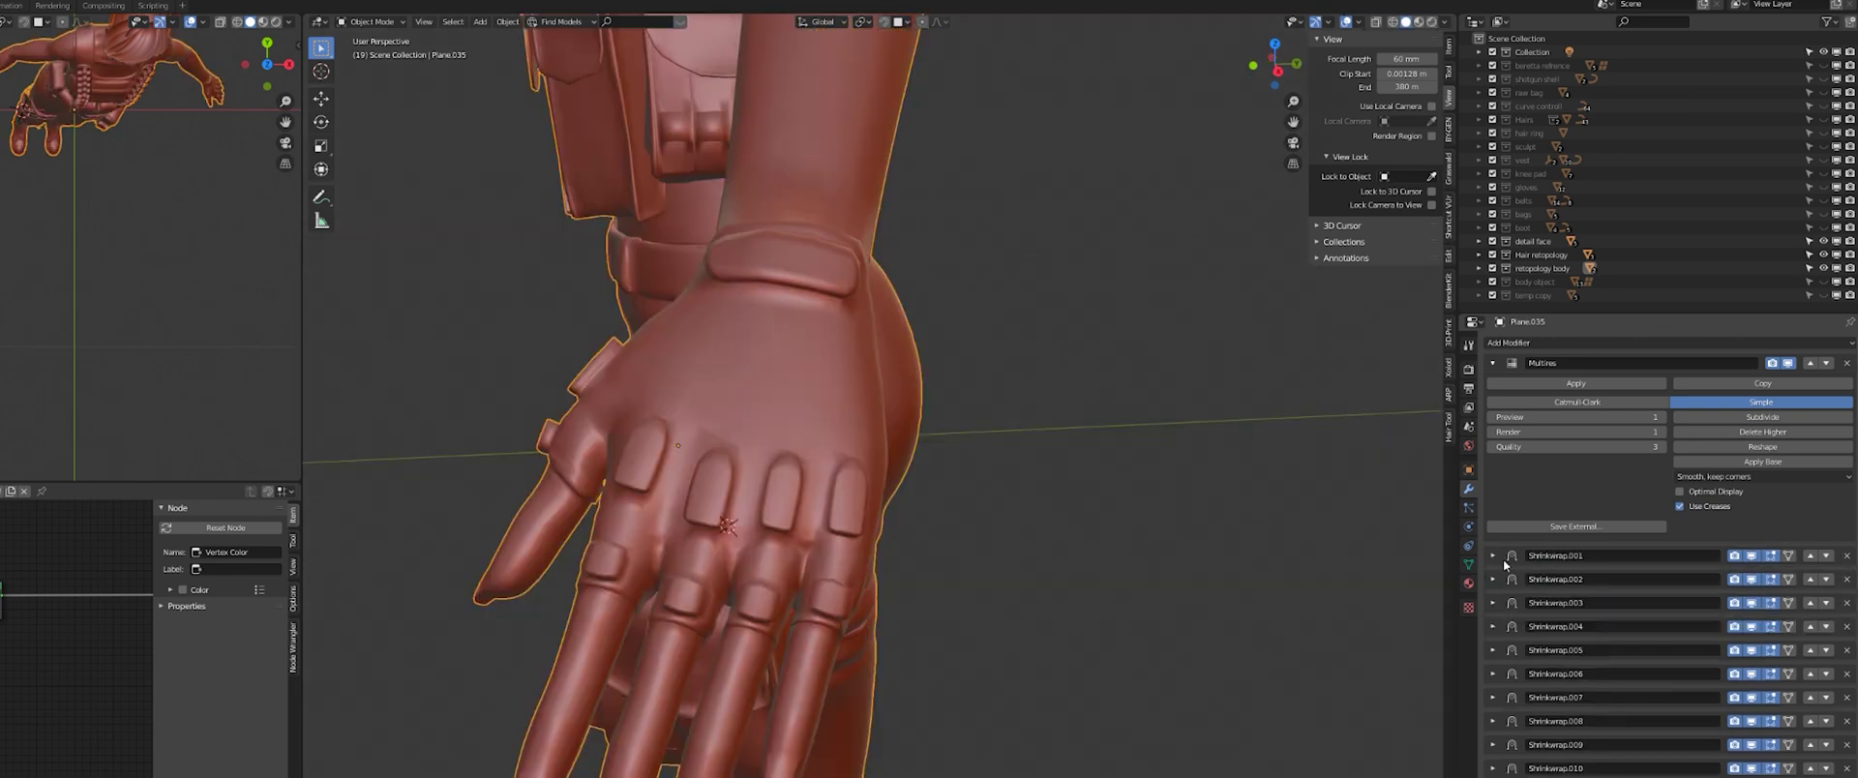
click(1545, 576)
key(ctrl+a)
key(ctrl+a)
key(ctrl+a)
key(ctrl+a)
key(ctrl+a)
key(ctrl+a)
click(1499, 559)
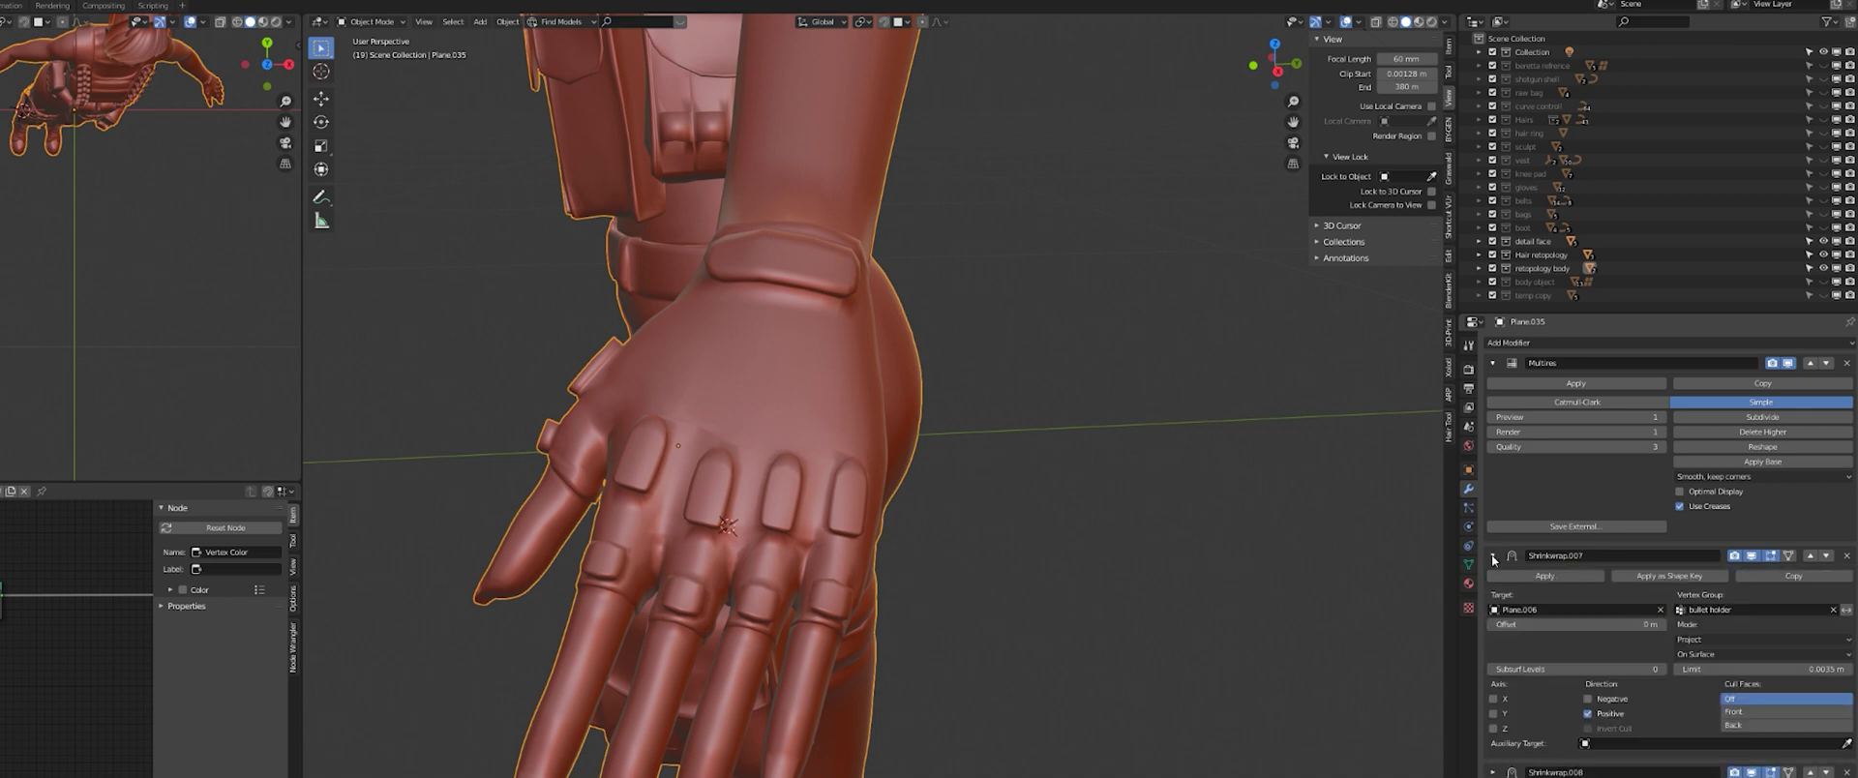
click(1514, 577)
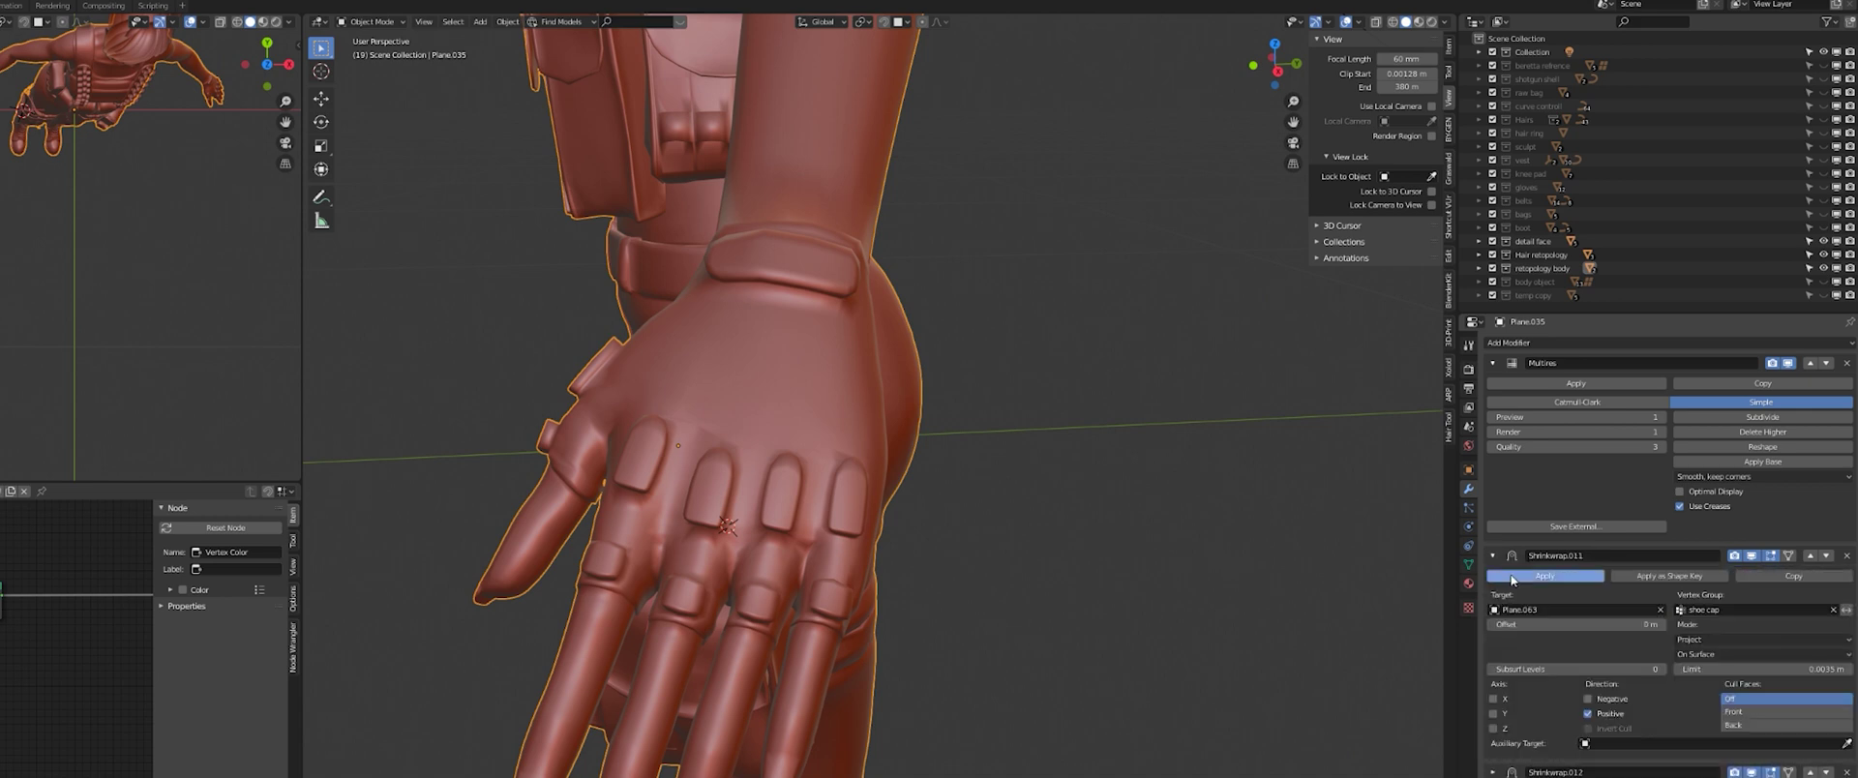
click(1517, 580)
click(1513, 578)
click(1510, 576)
click(1506, 574)
- Apply the remaining Shrinkwrap modifiers, from .022 through the last, Shrinkwrap.029
key(ctrl+a)
key(ctrl+a)
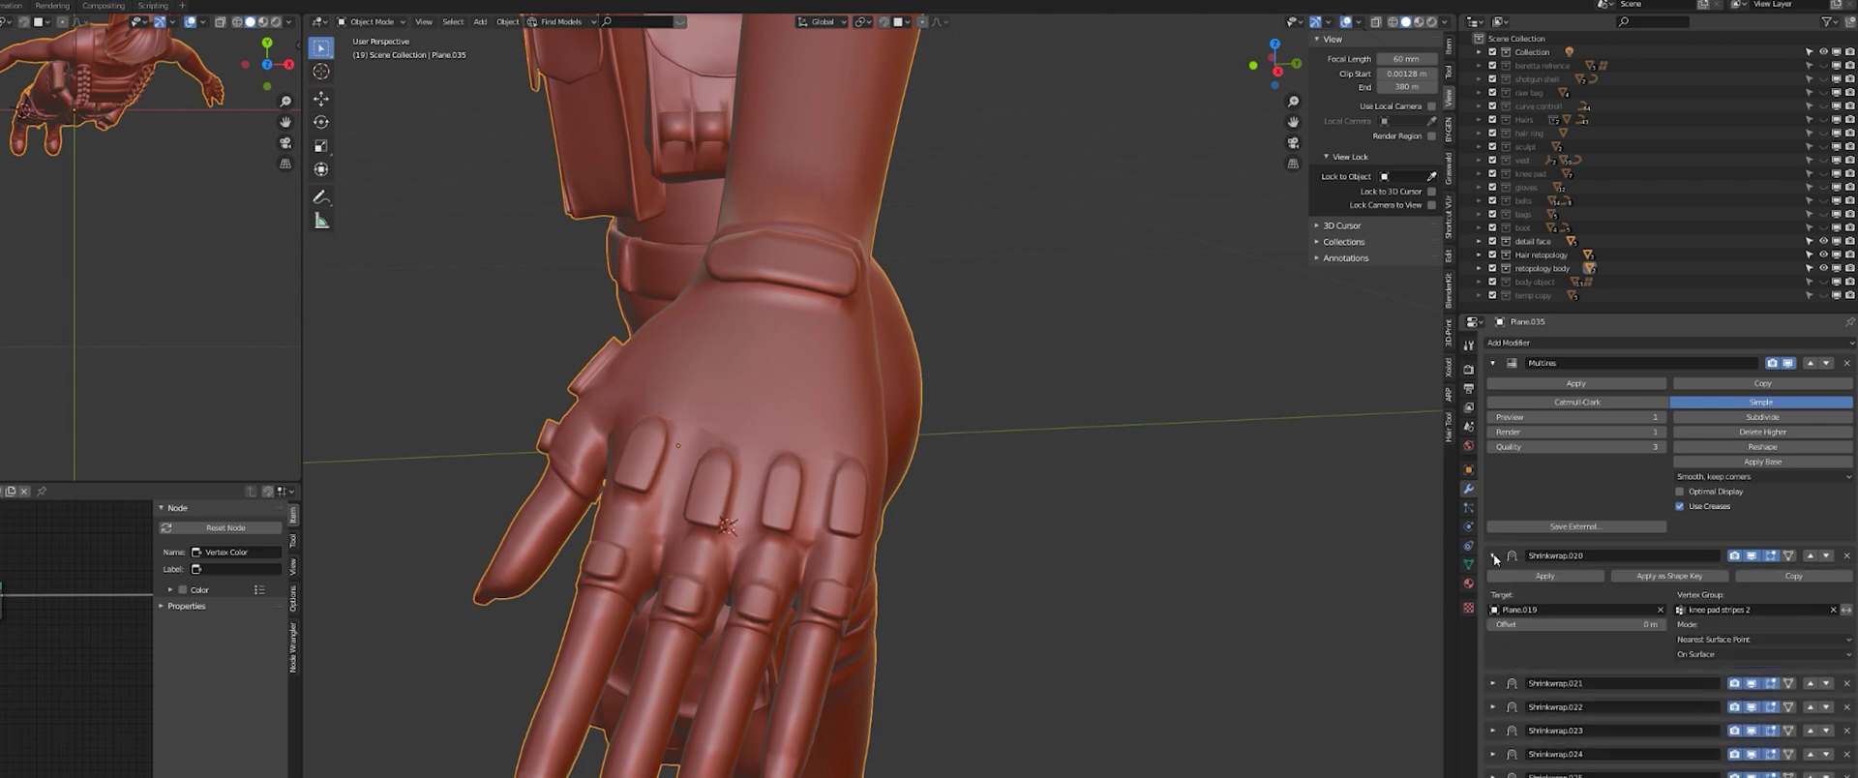
click(1511, 575)
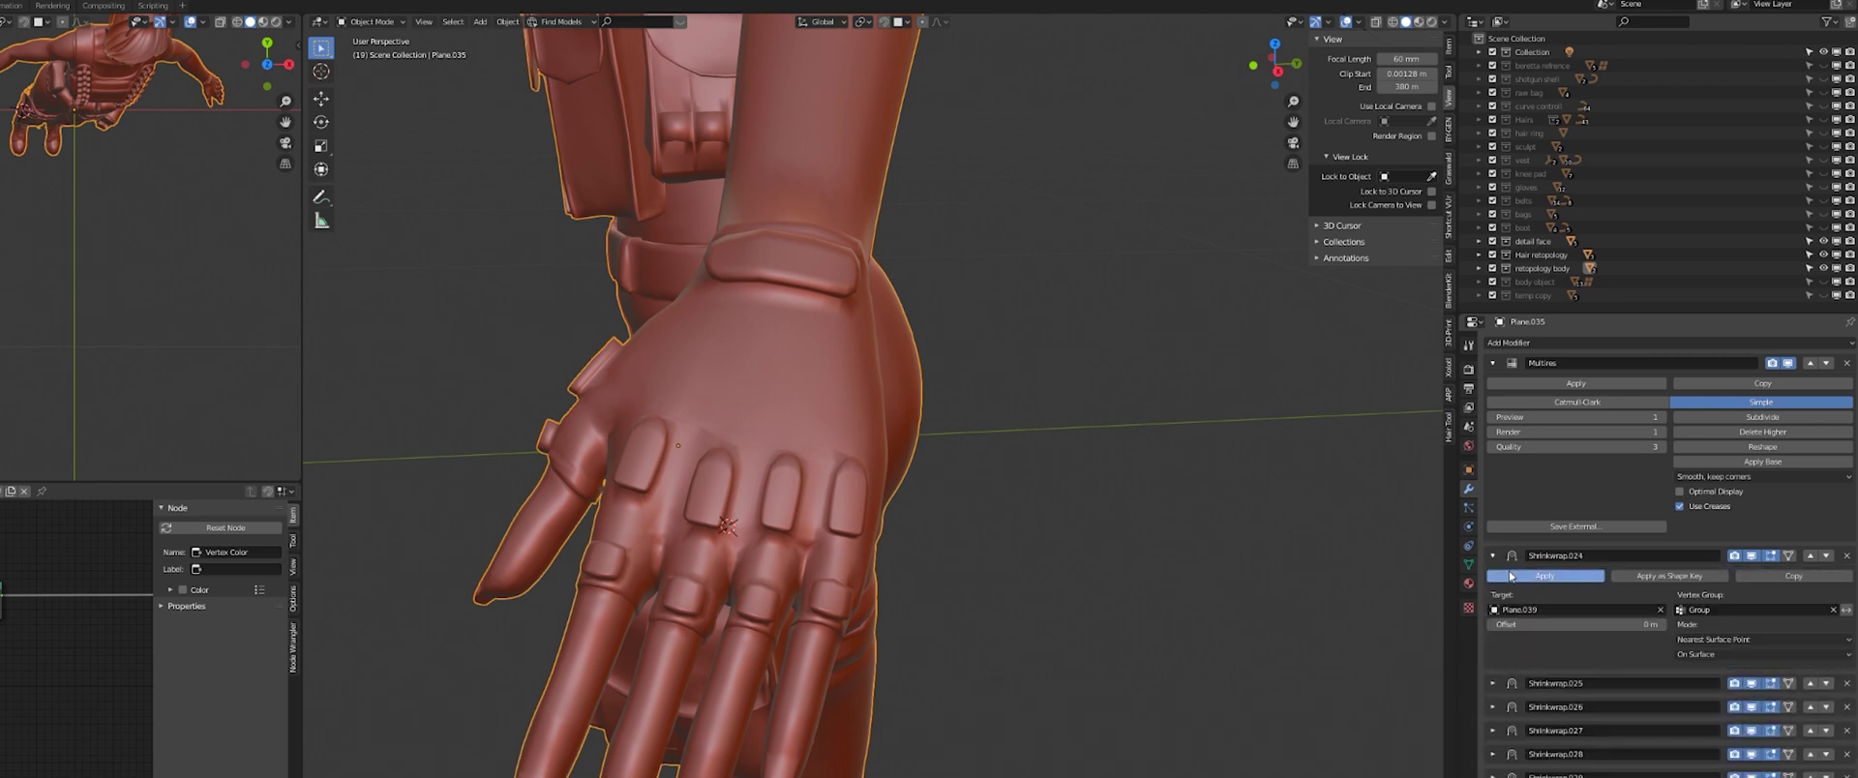
click(1518, 577)
click(1517, 576)
click(1515, 575)
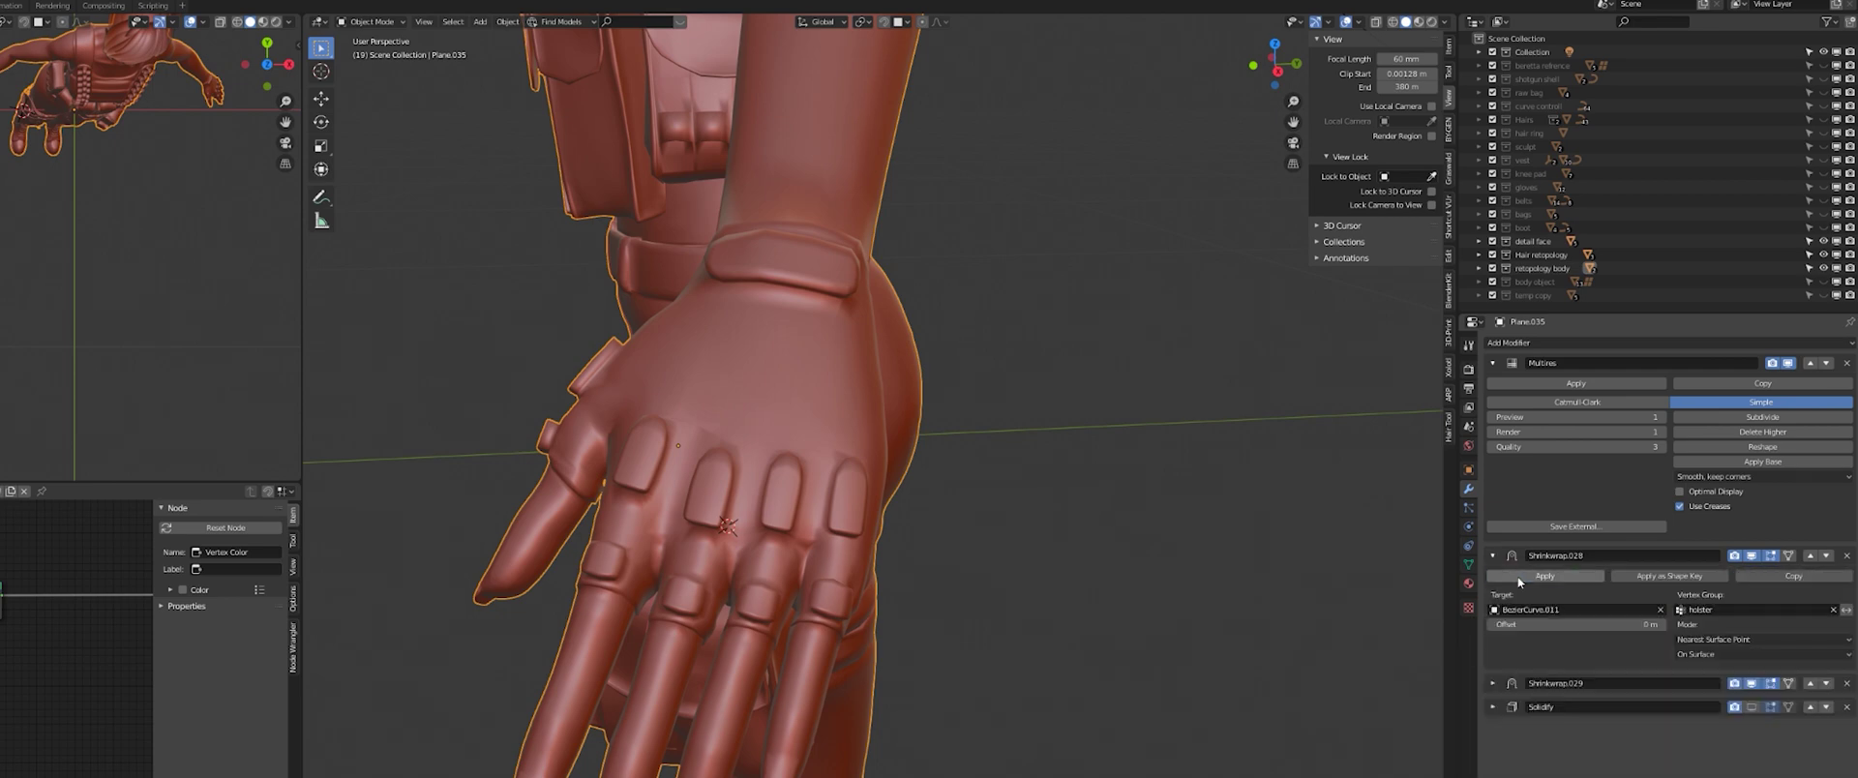
click(1514, 574)
click(1514, 574)
scroll(940, 567, down, 5)
middle_drag(940, 567, 973, 688)
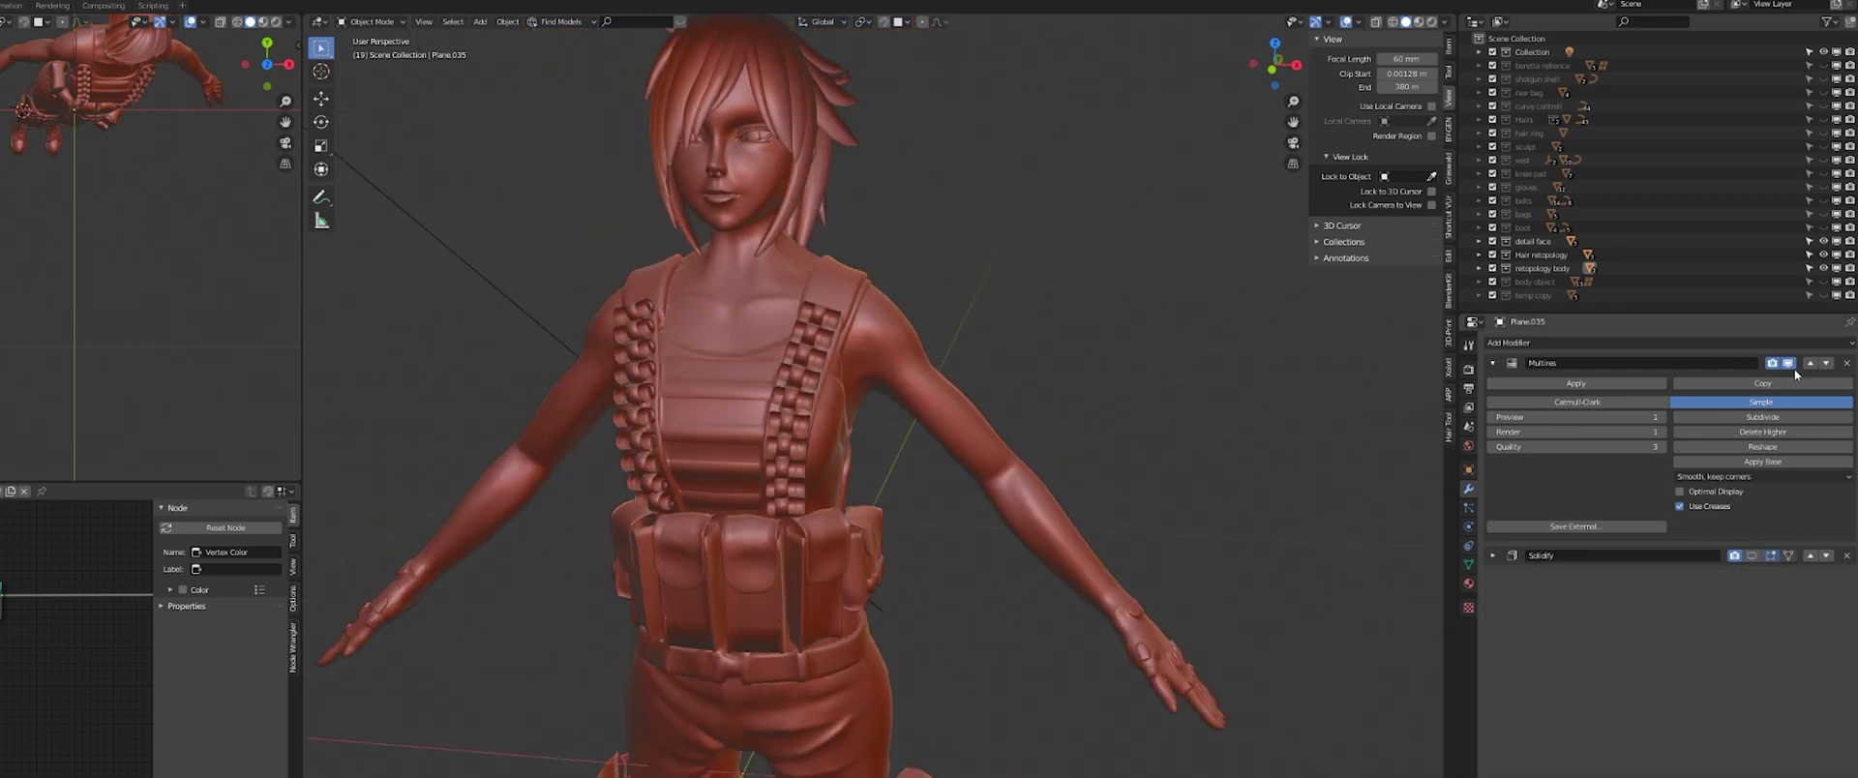
click(1788, 364)
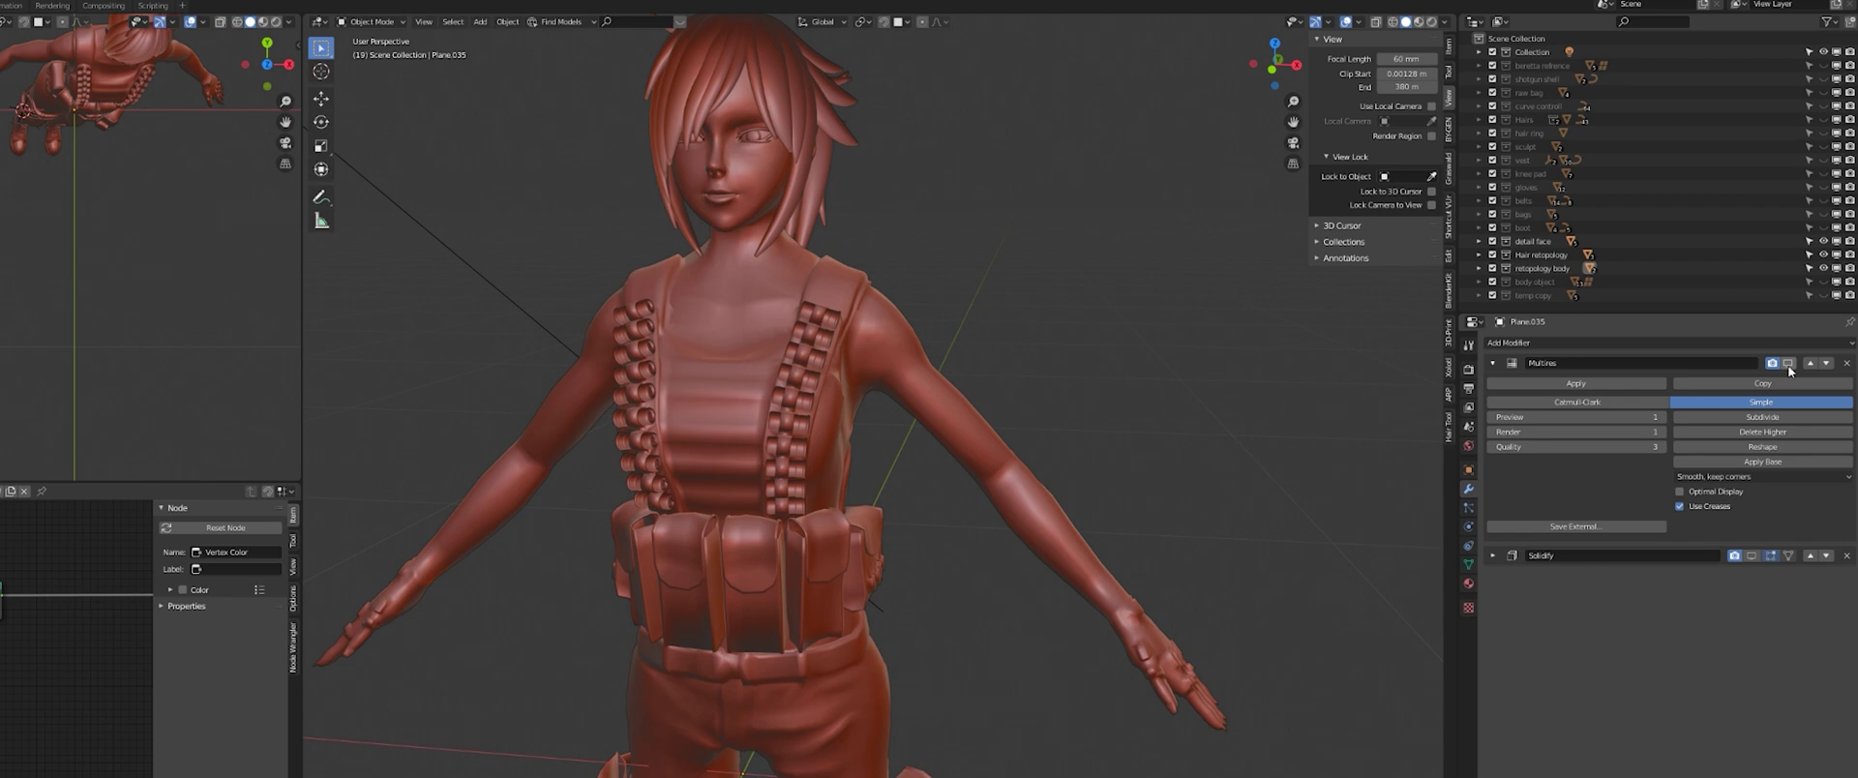
click(1788, 364)
click(1788, 364)
scroll(875, 451, down, 3)
middle_drag(874, 445, 938, 583)
scroll(949, 451, up, 4)
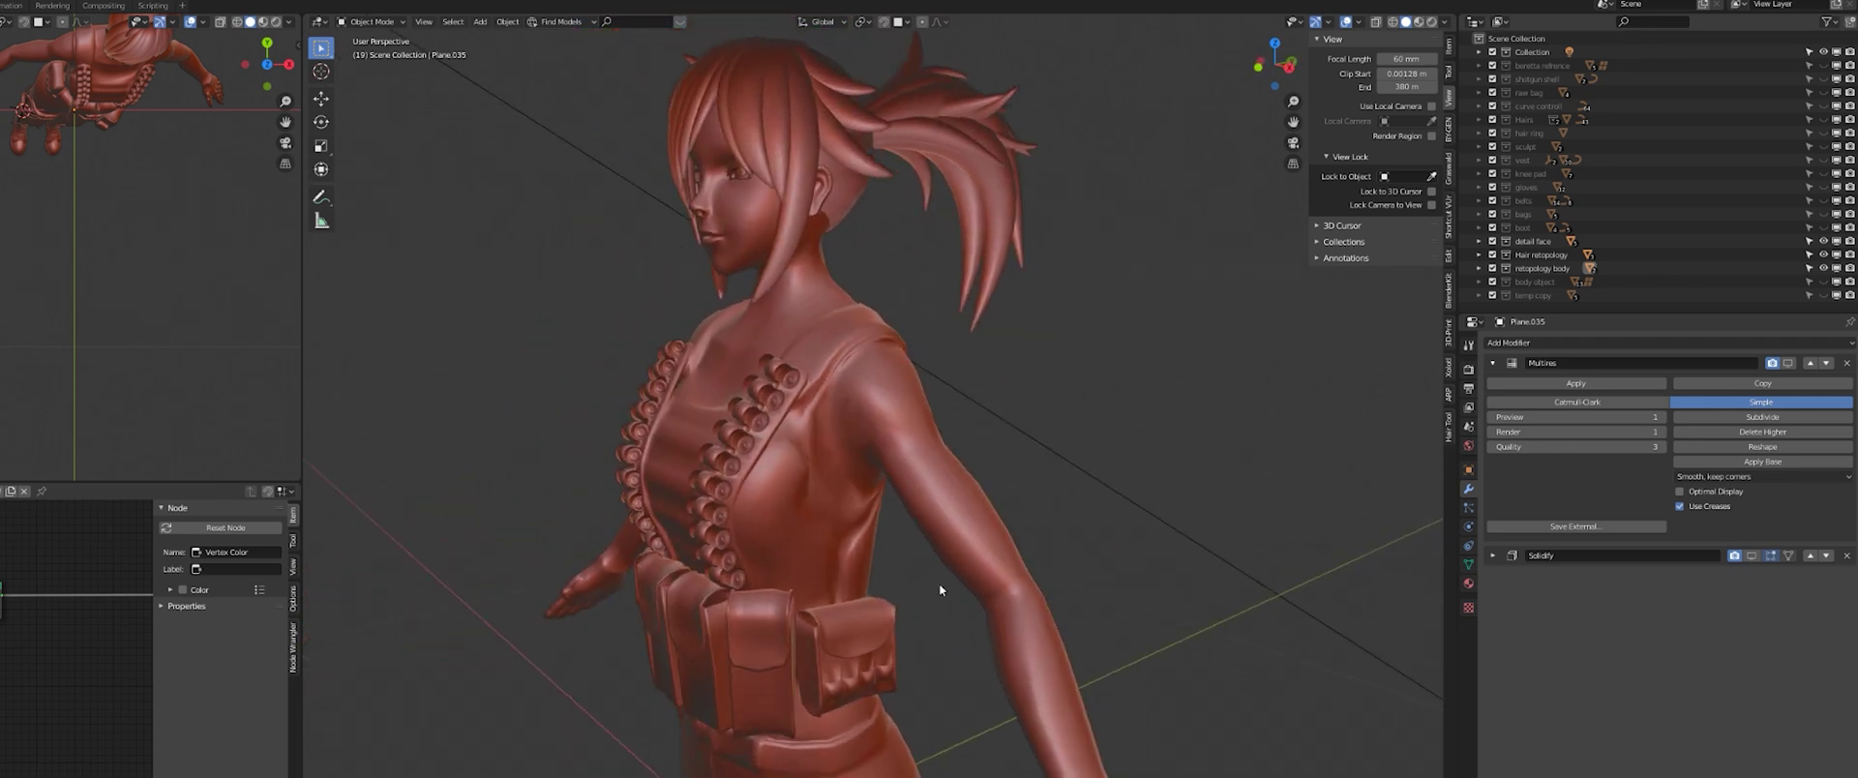
click(1787, 364)
click(1787, 364)
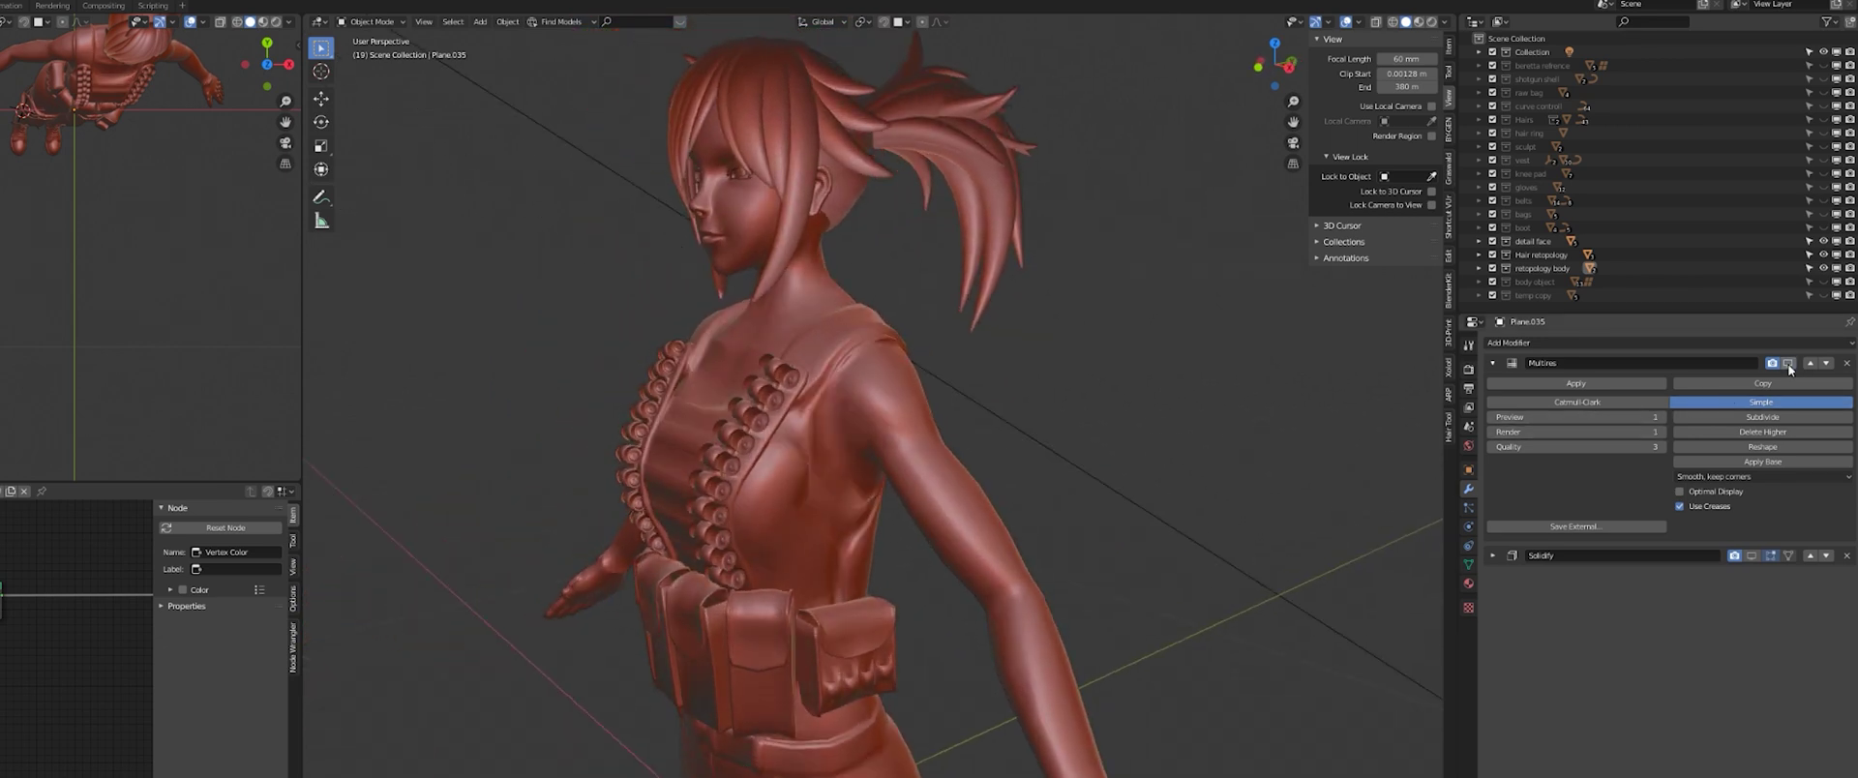
click(1787, 364)
middle_drag(1161, 455, 1594, 451)
click(1788, 364)
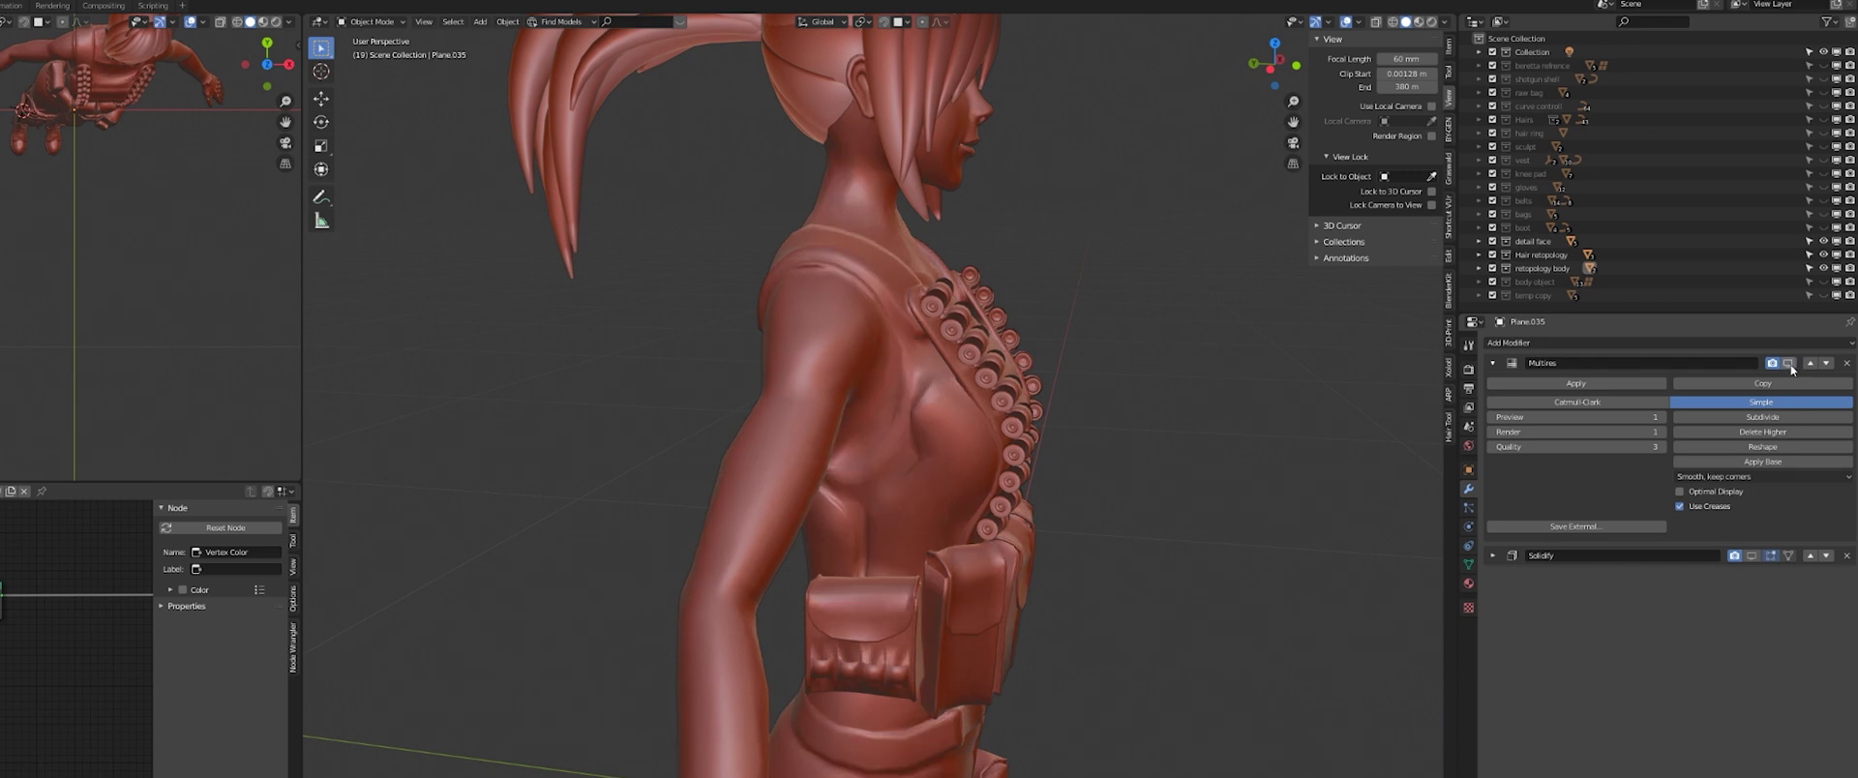
click(1788, 364)
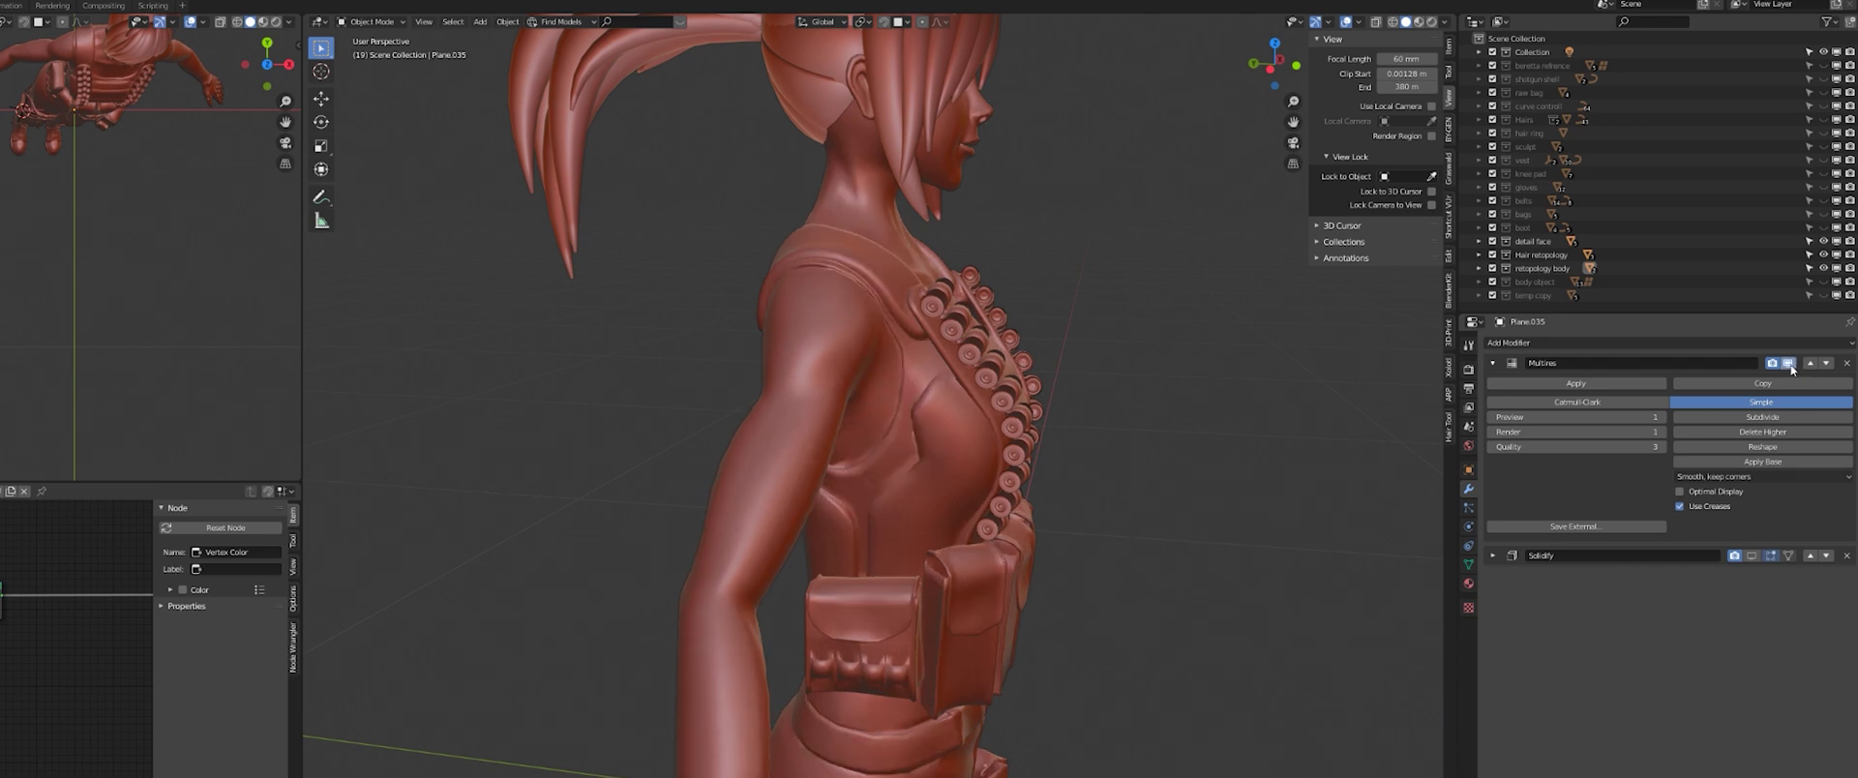
click(1788, 364)
click(1788, 364)
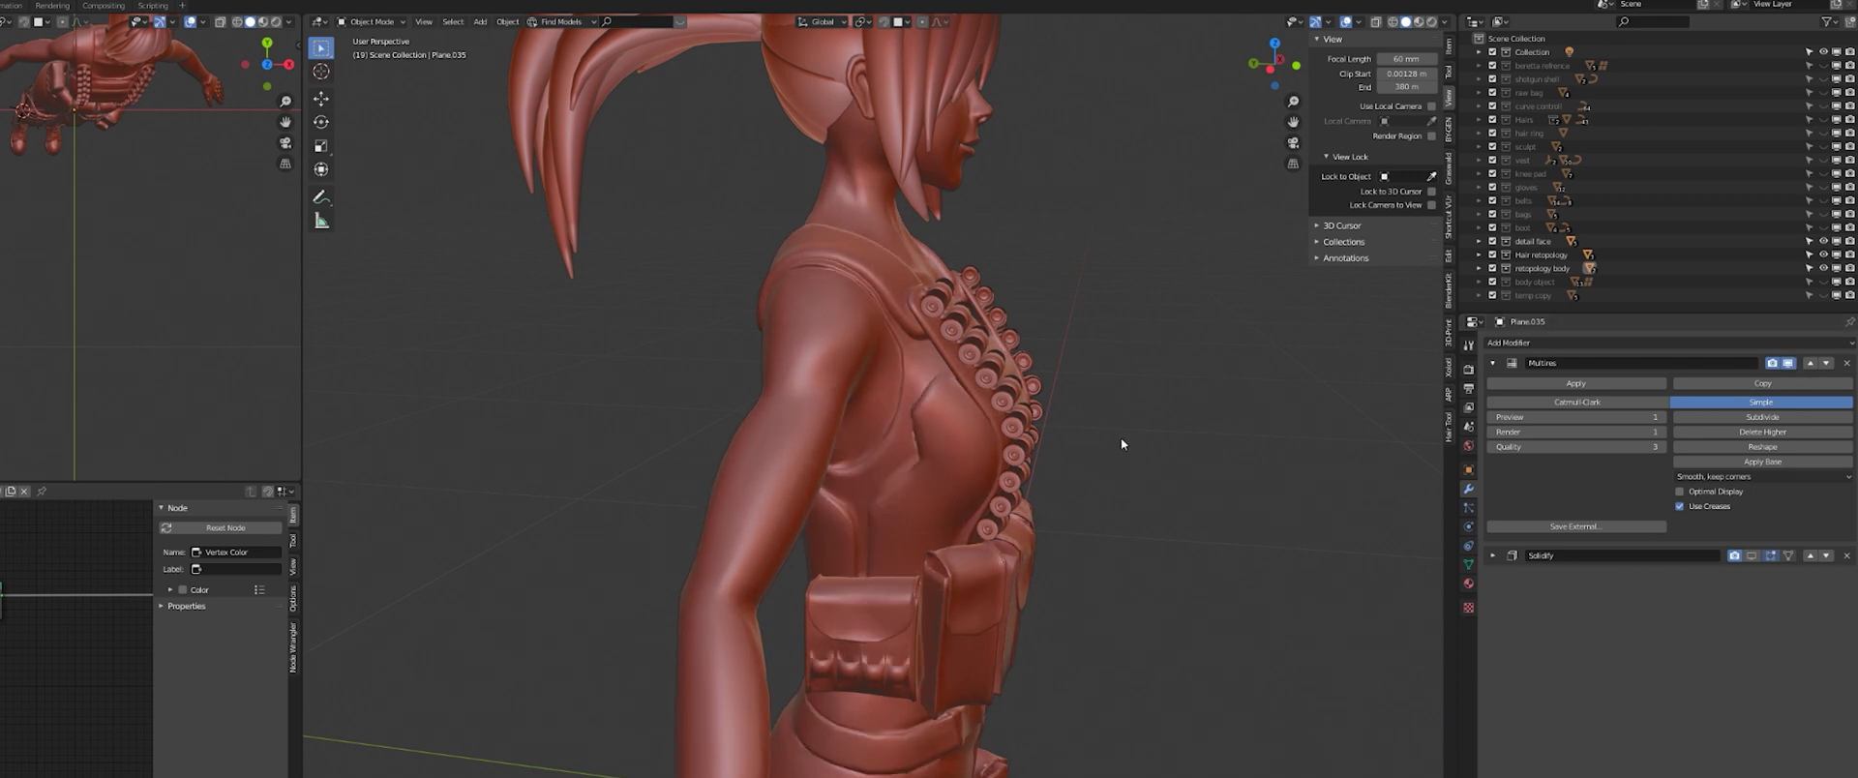